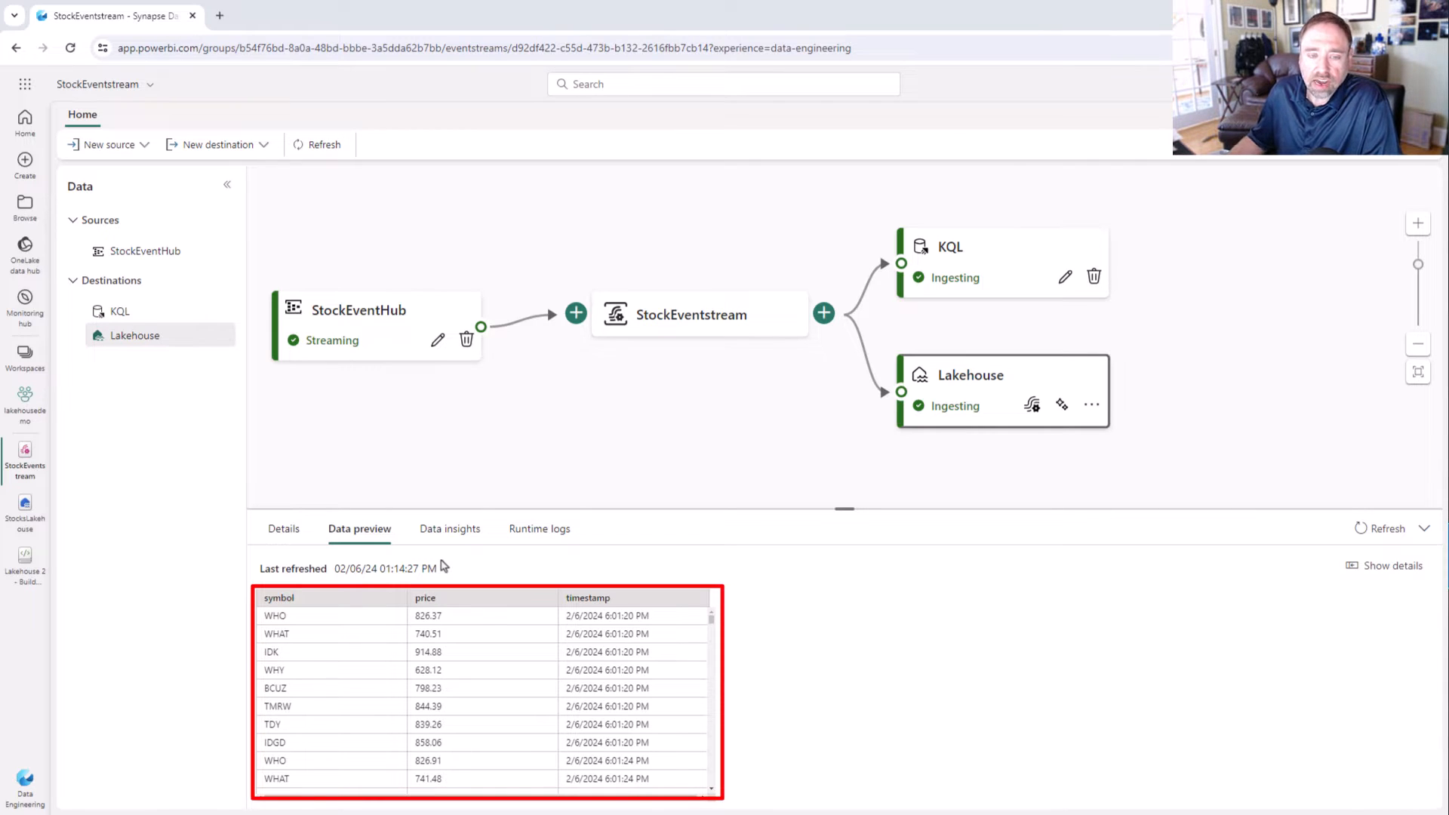
Open the Lakehouse 2 - Build Aggregation Tables notebook and run the cell that imports the libraries and sets sourceTableName.
click(31, 516)
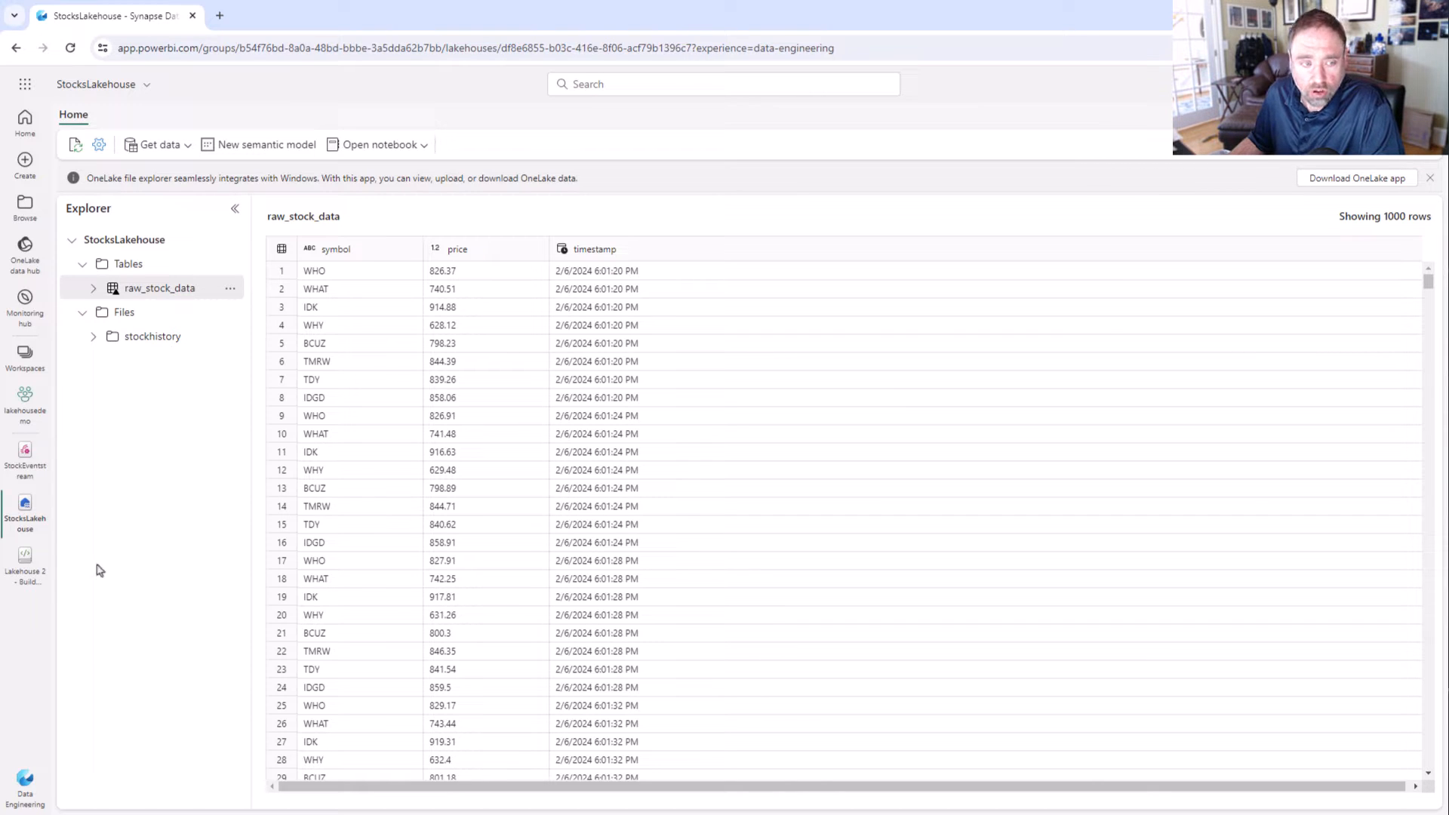
click(24, 573)
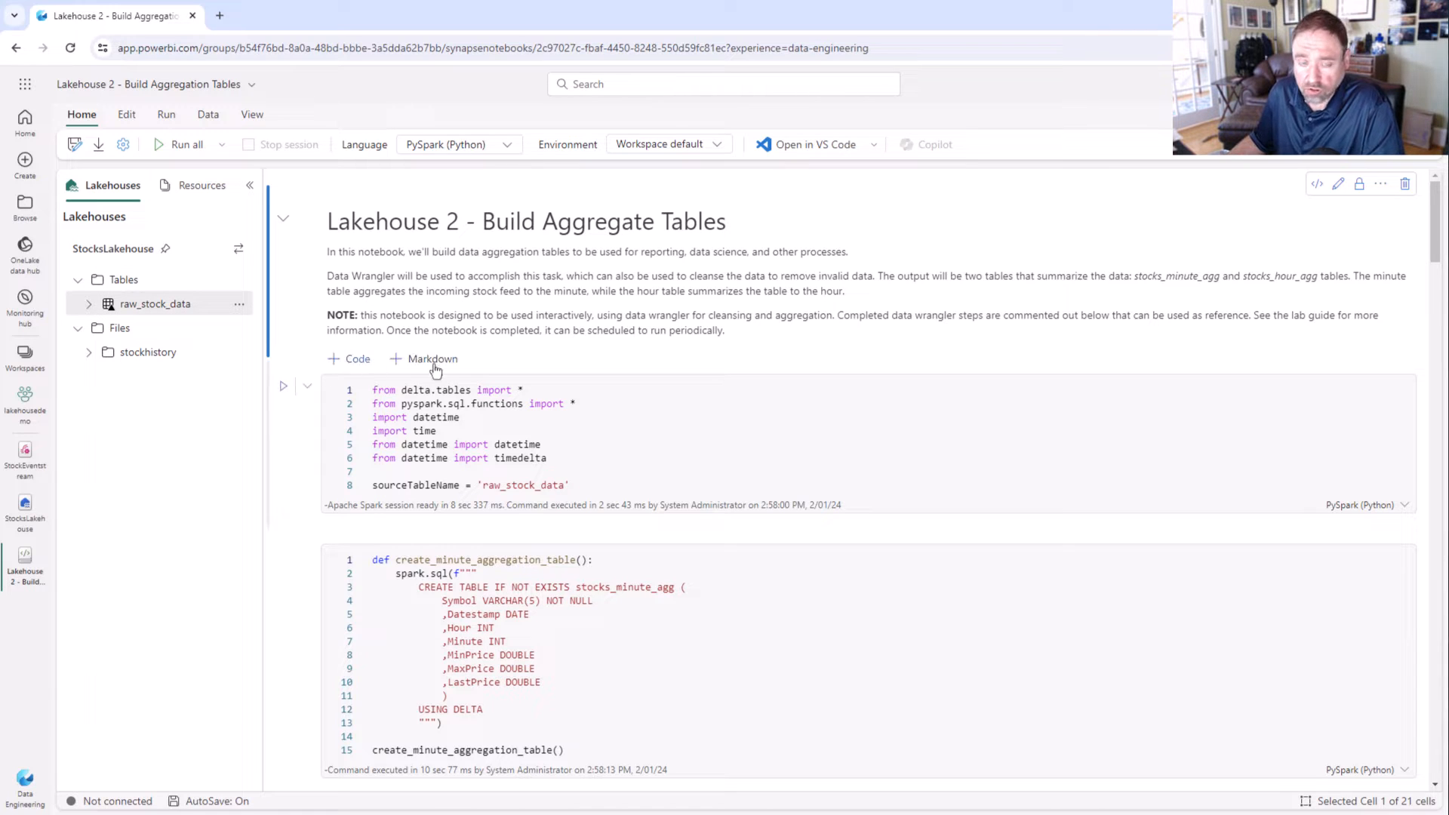
scroll(556, 375, down, 2)
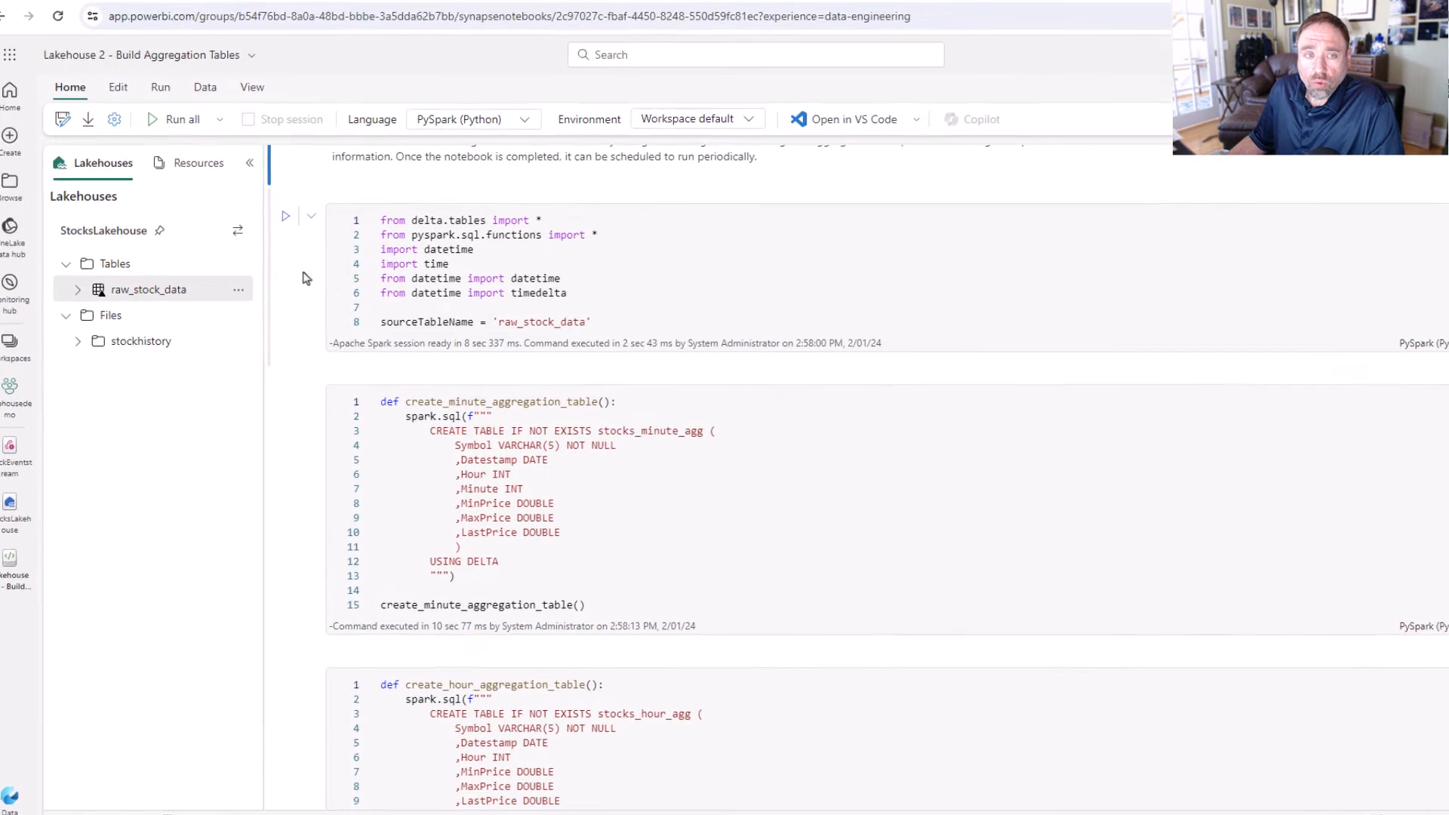
click(282, 235)
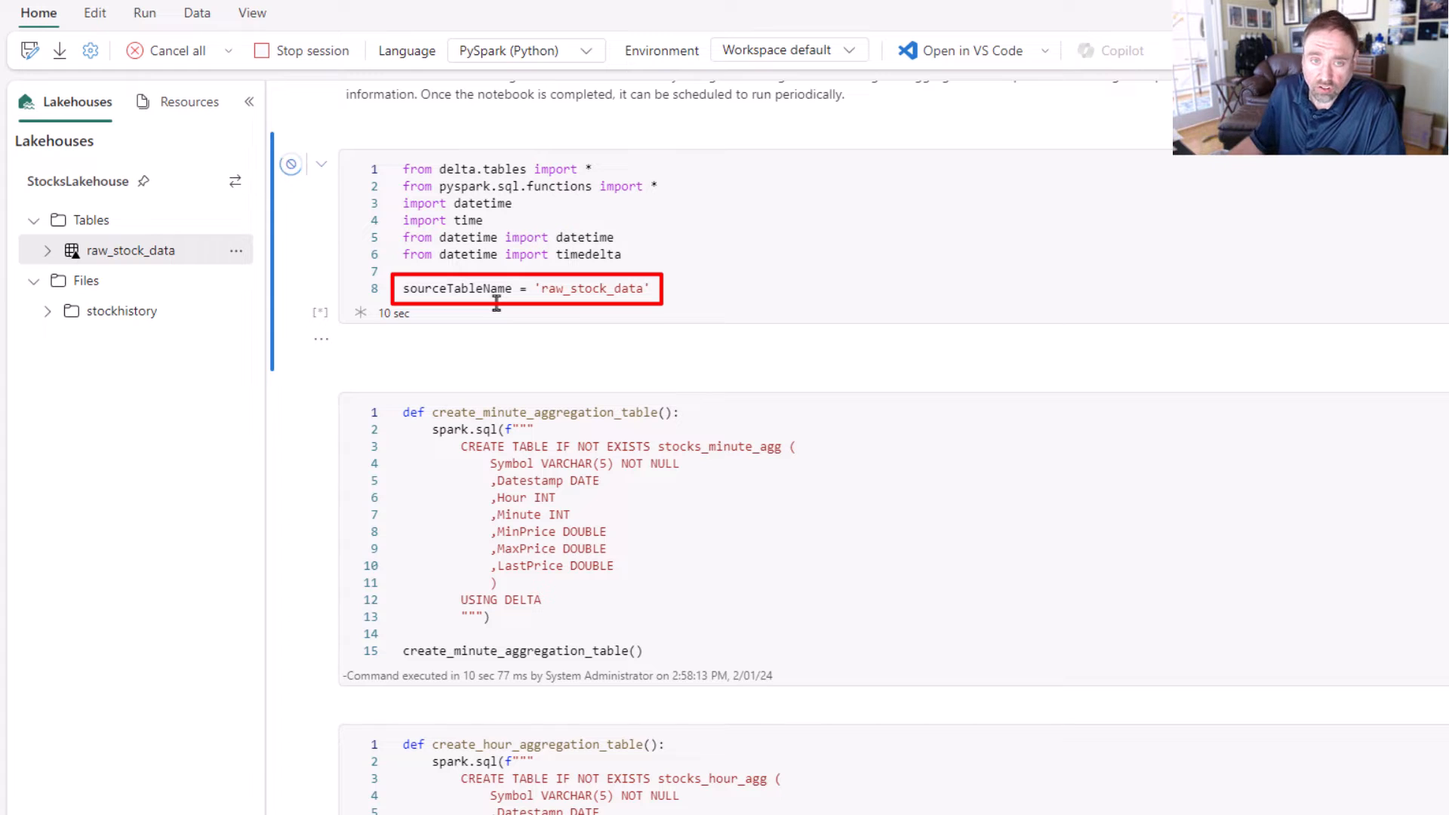
click(168, 255)
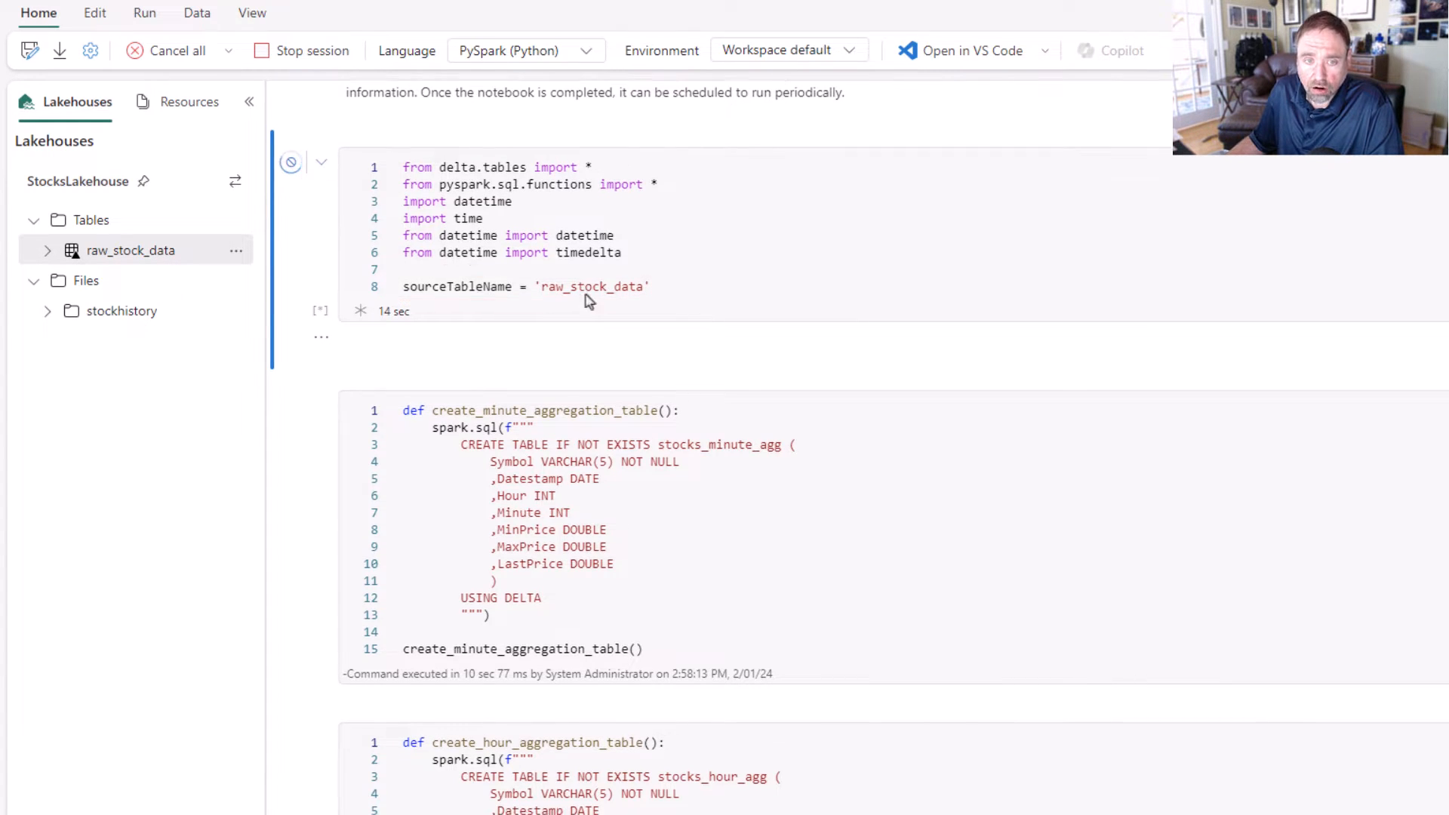
Run the create_minute_aggregation_table cell to create the stocks_minute_agg table.
scroll(586, 291, down, 2)
click(291, 218)
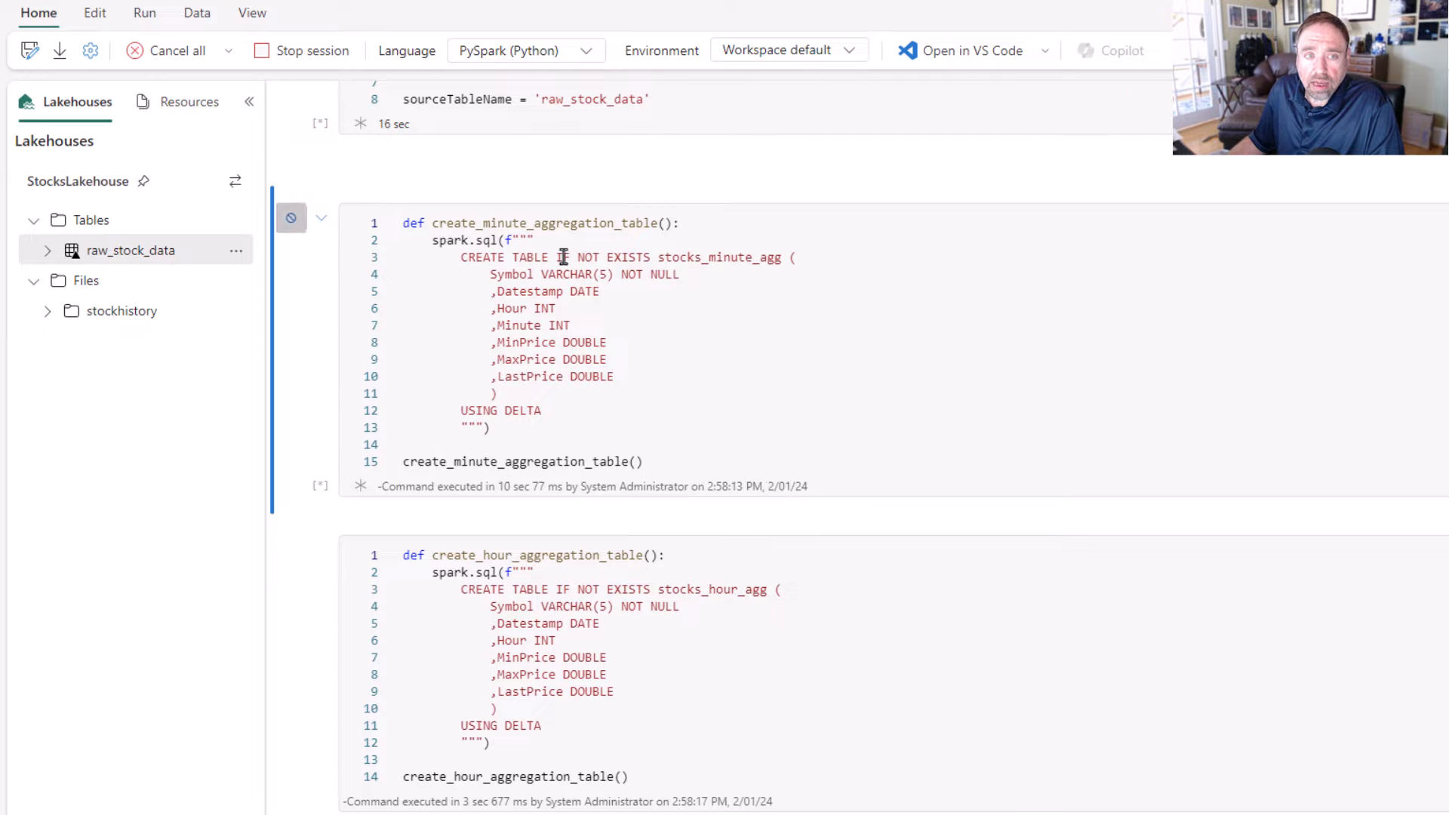
scroll(563, 259, down, 3)
scroll(503, 165, up, 2)
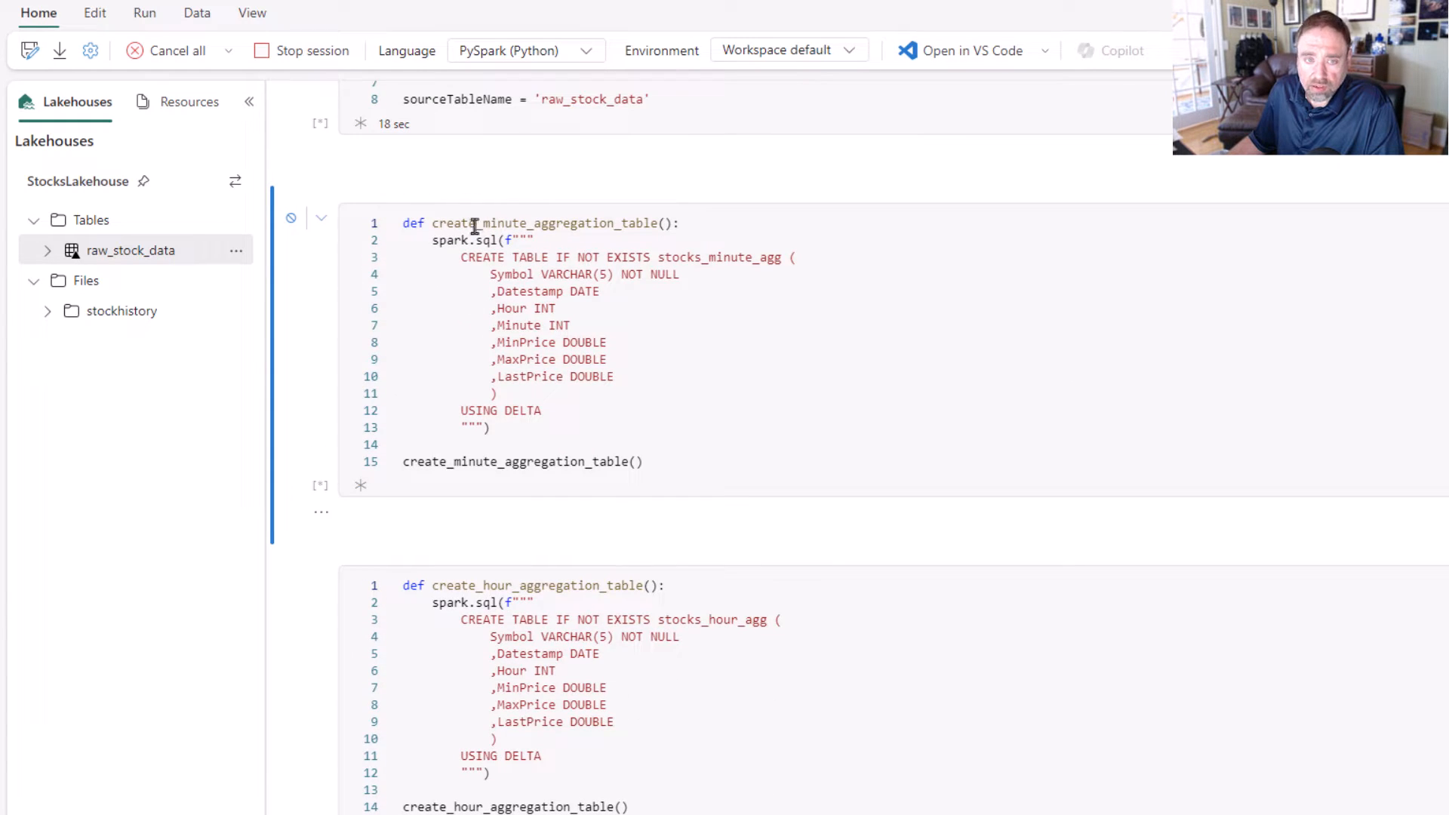
Run the create_hour_aggregation_table cell to create the stocks_hour_agg table.
scroll(307, 424, down, 1)
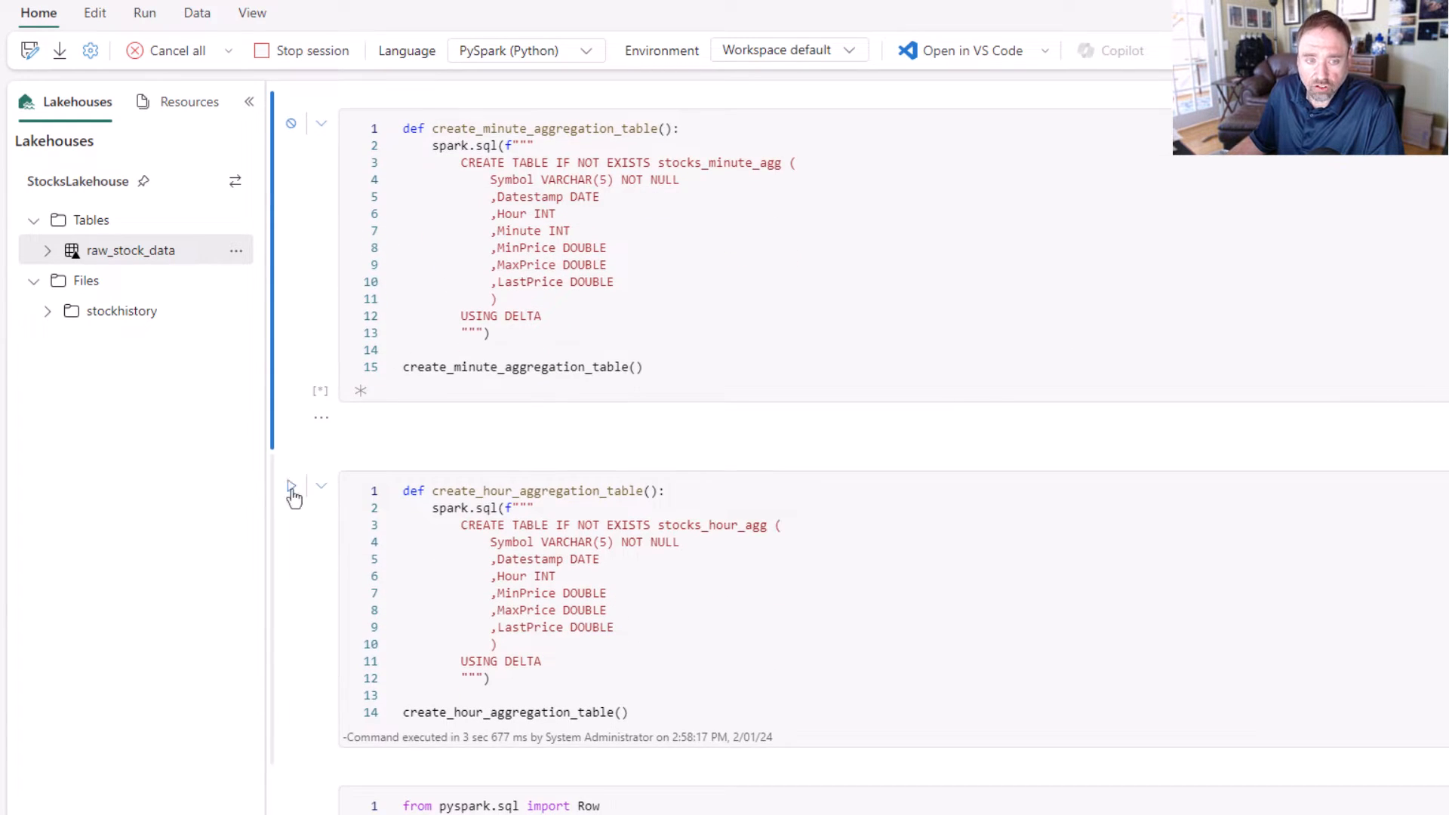
click(294, 495)
scroll(606, 506, down, 1)
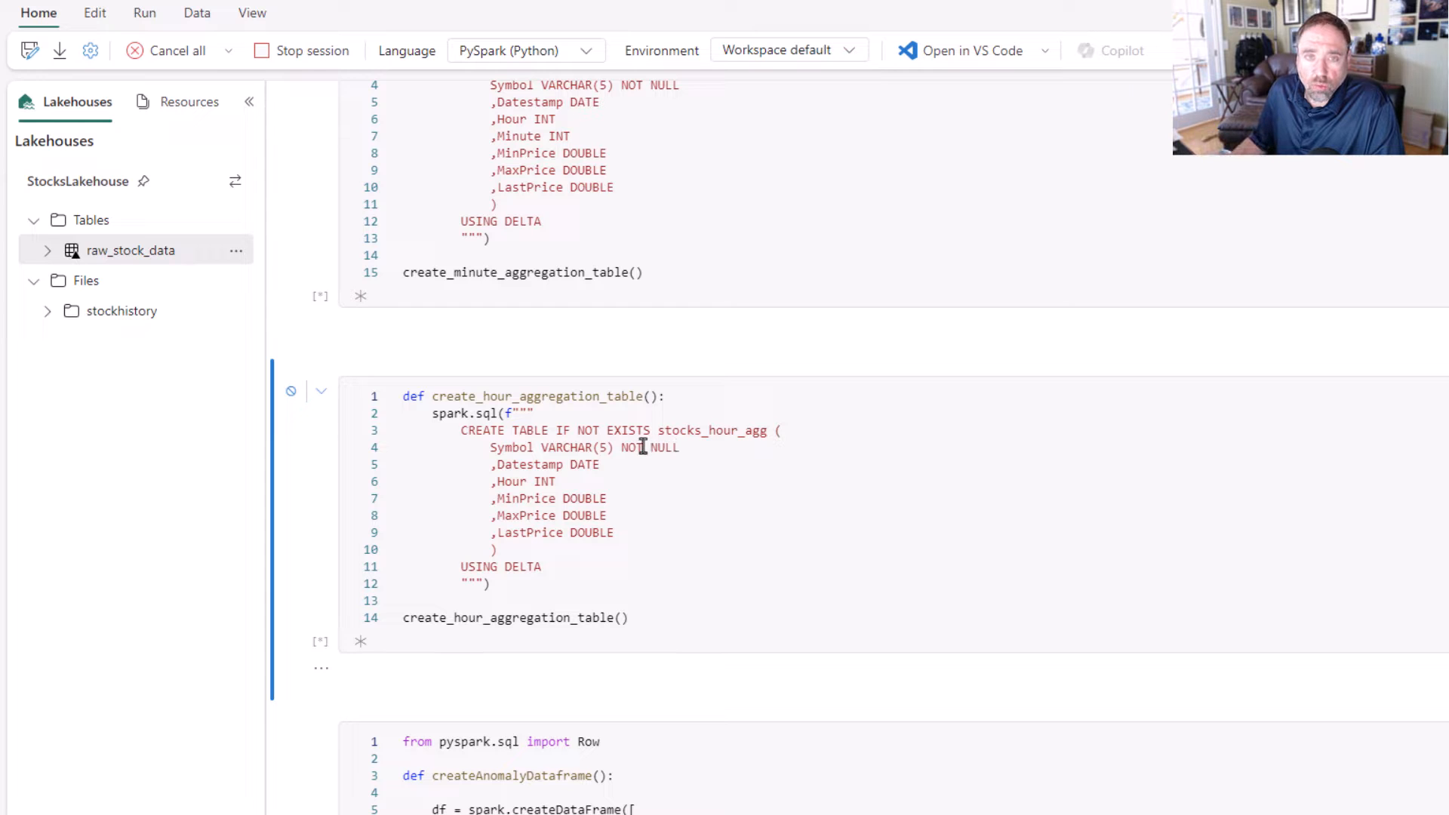
scroll(642, 447, up, 1)
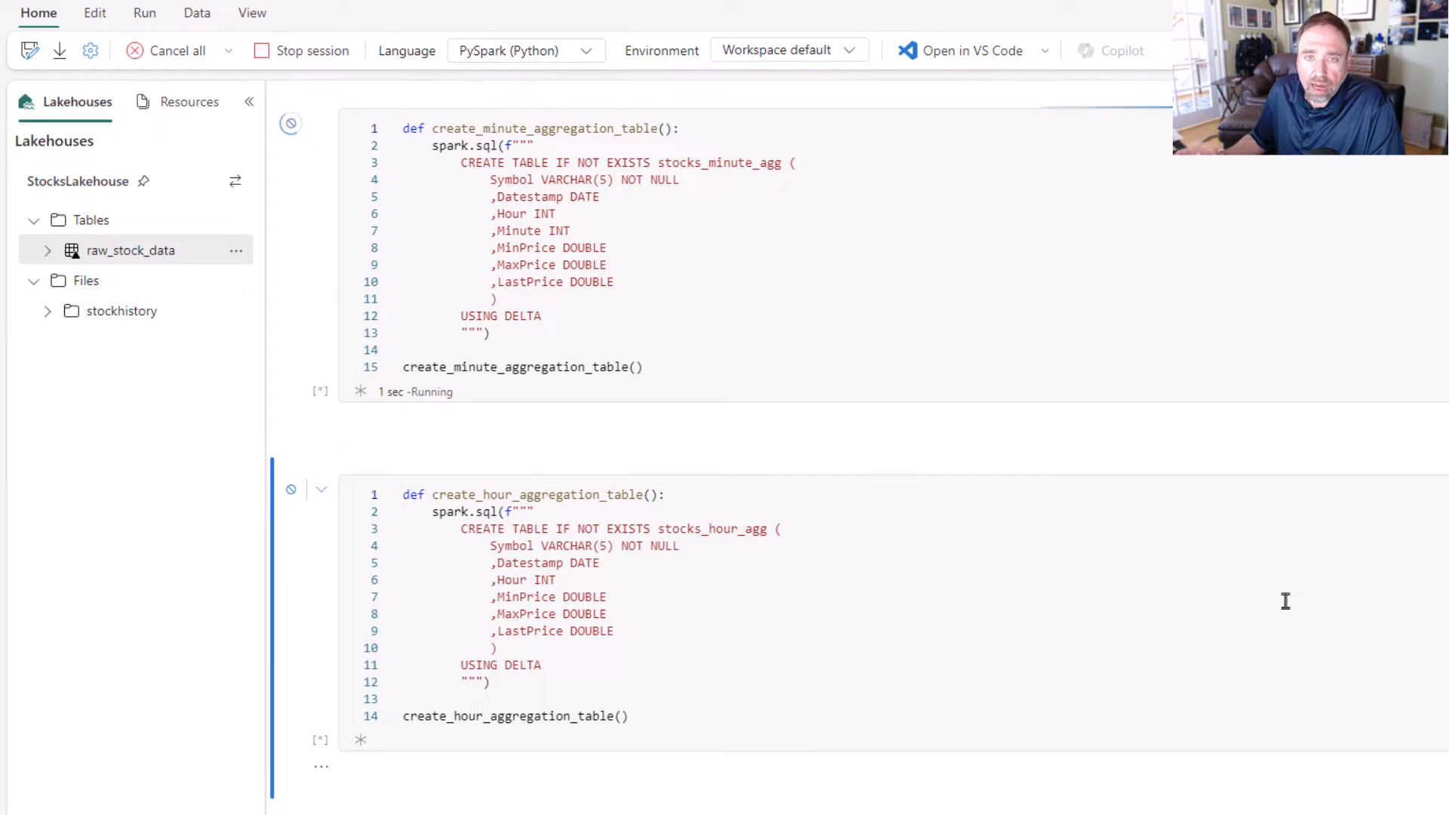
scroll(1282, 587, down, 1)
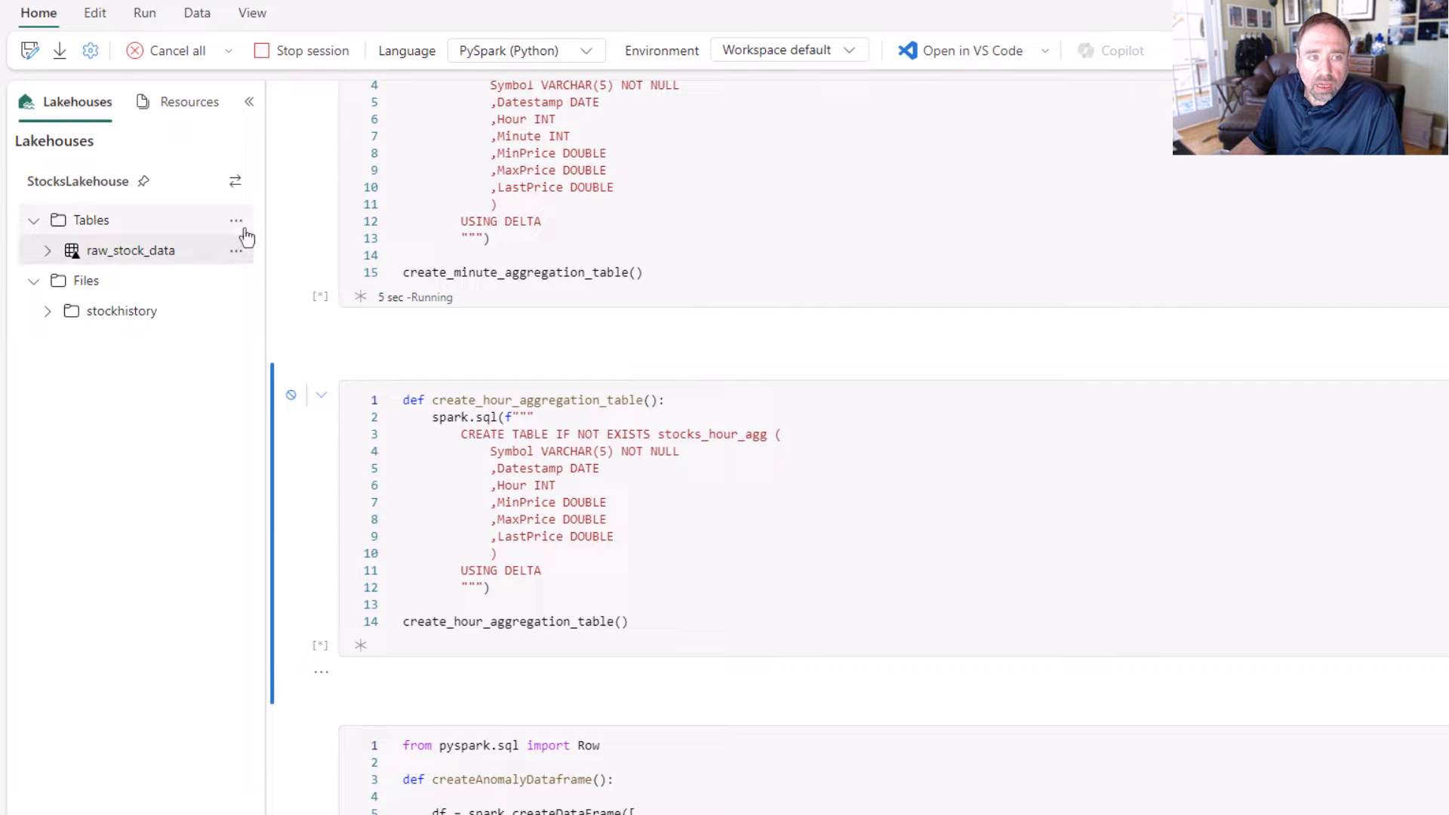
Refresh the lakehouse's Tables list and expand stocks_minute_agg to show its columns.
click(237, 221)
click(249, 254)
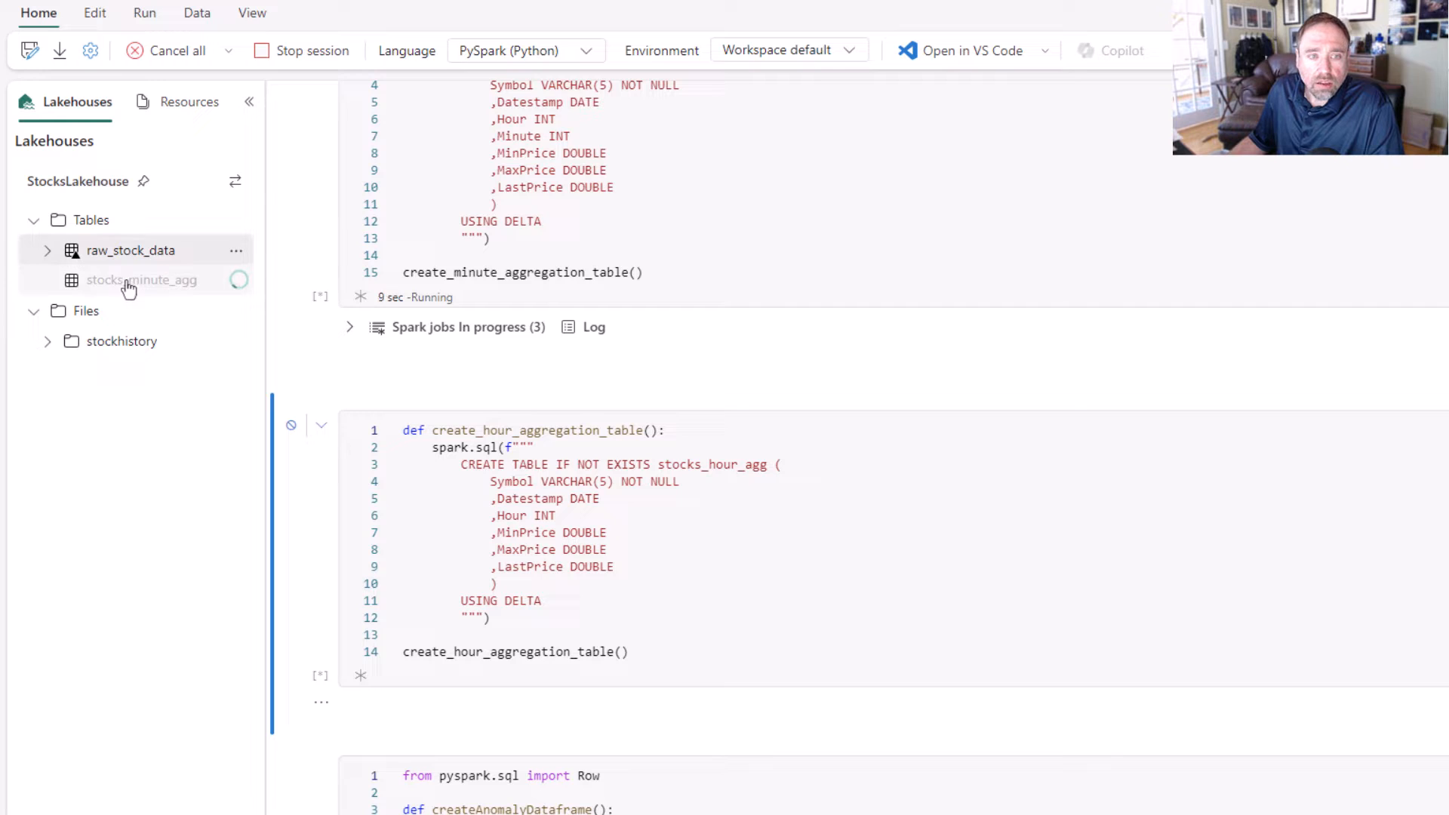
click(236, 225)
click(242, 254)
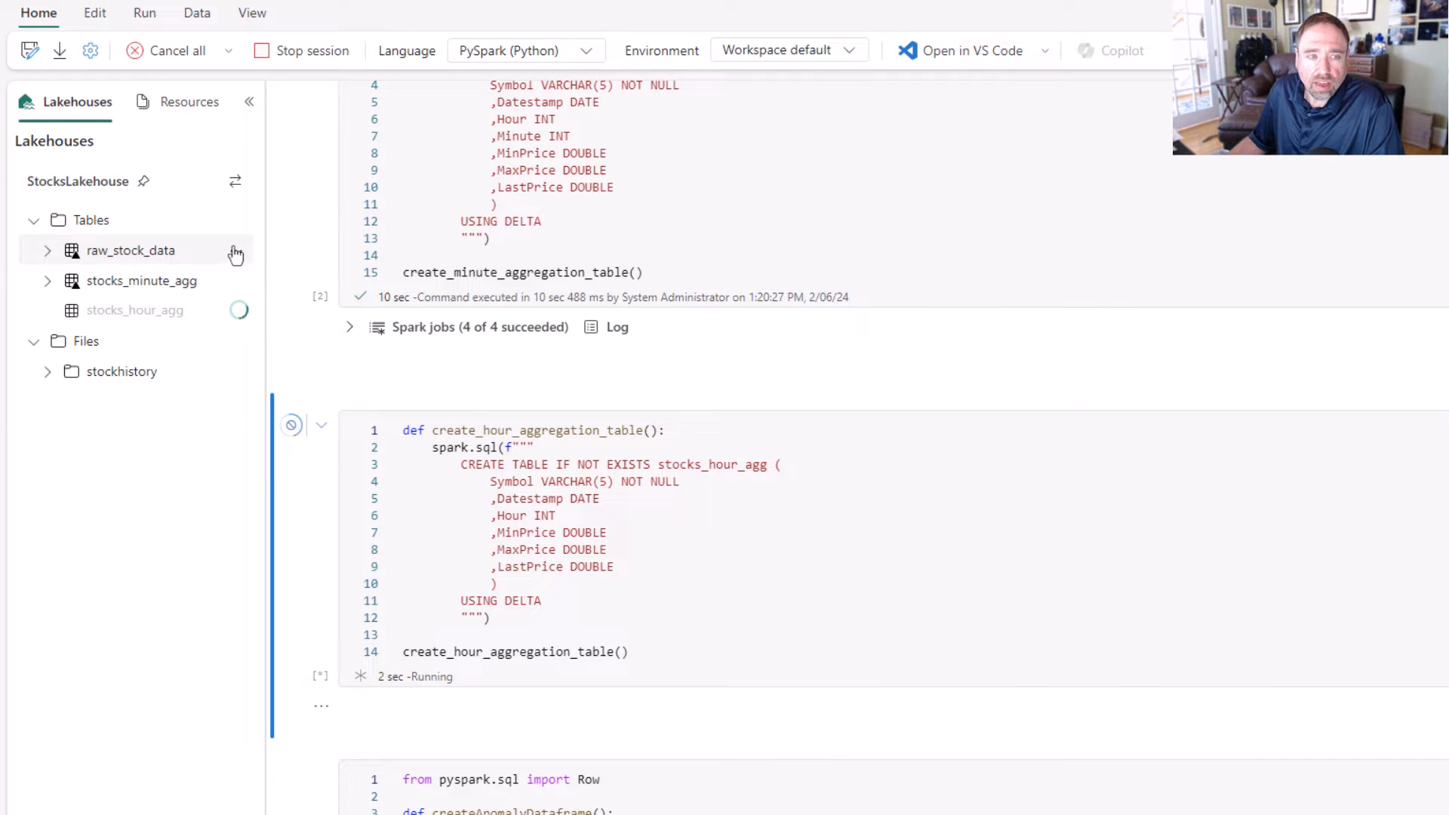
click(47, 281)
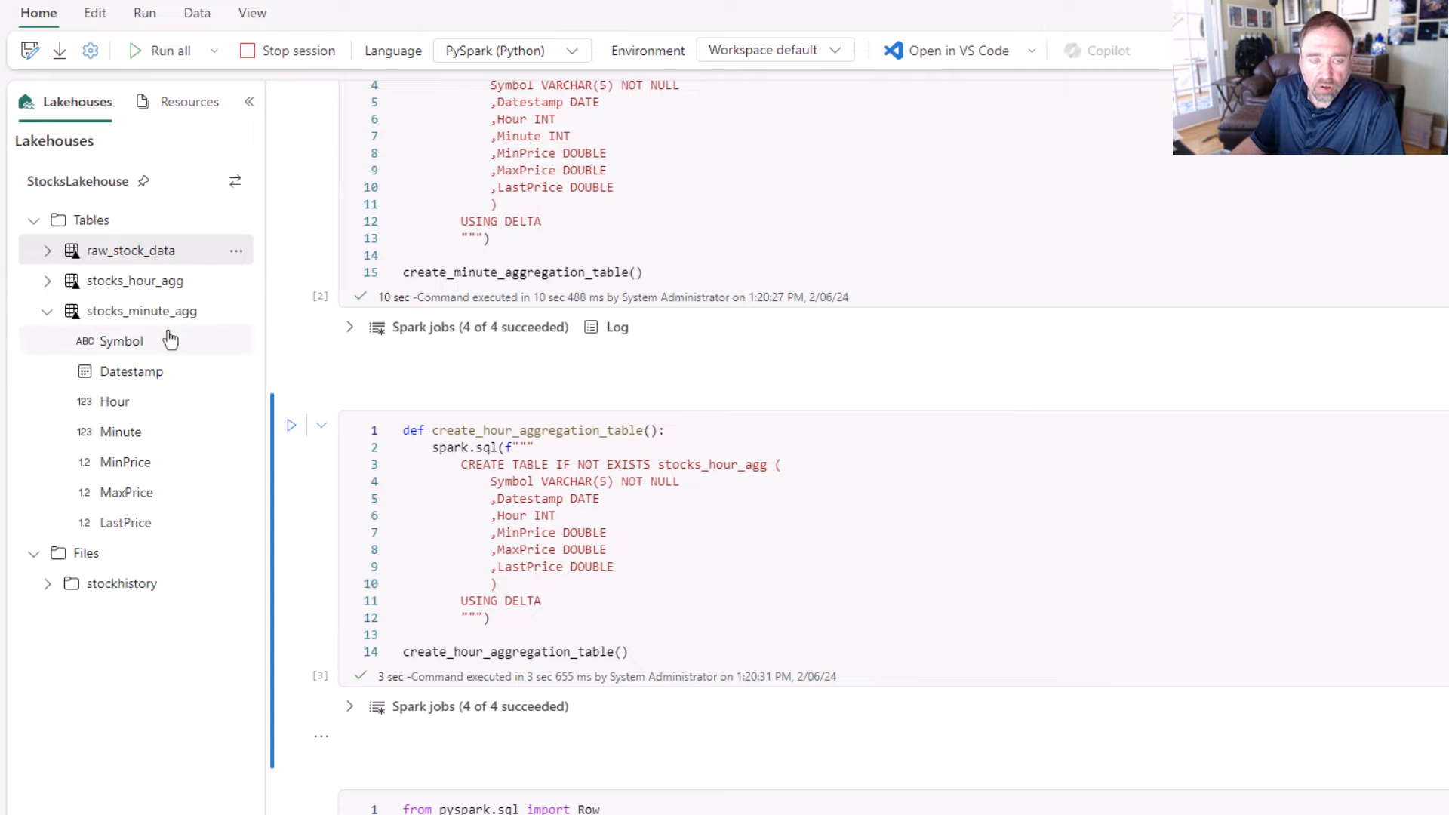
Run the createAnomalyDataframe cell to build the anomaly_df dataframe of sample stock rows.
scroll(423, 362, down, 7)
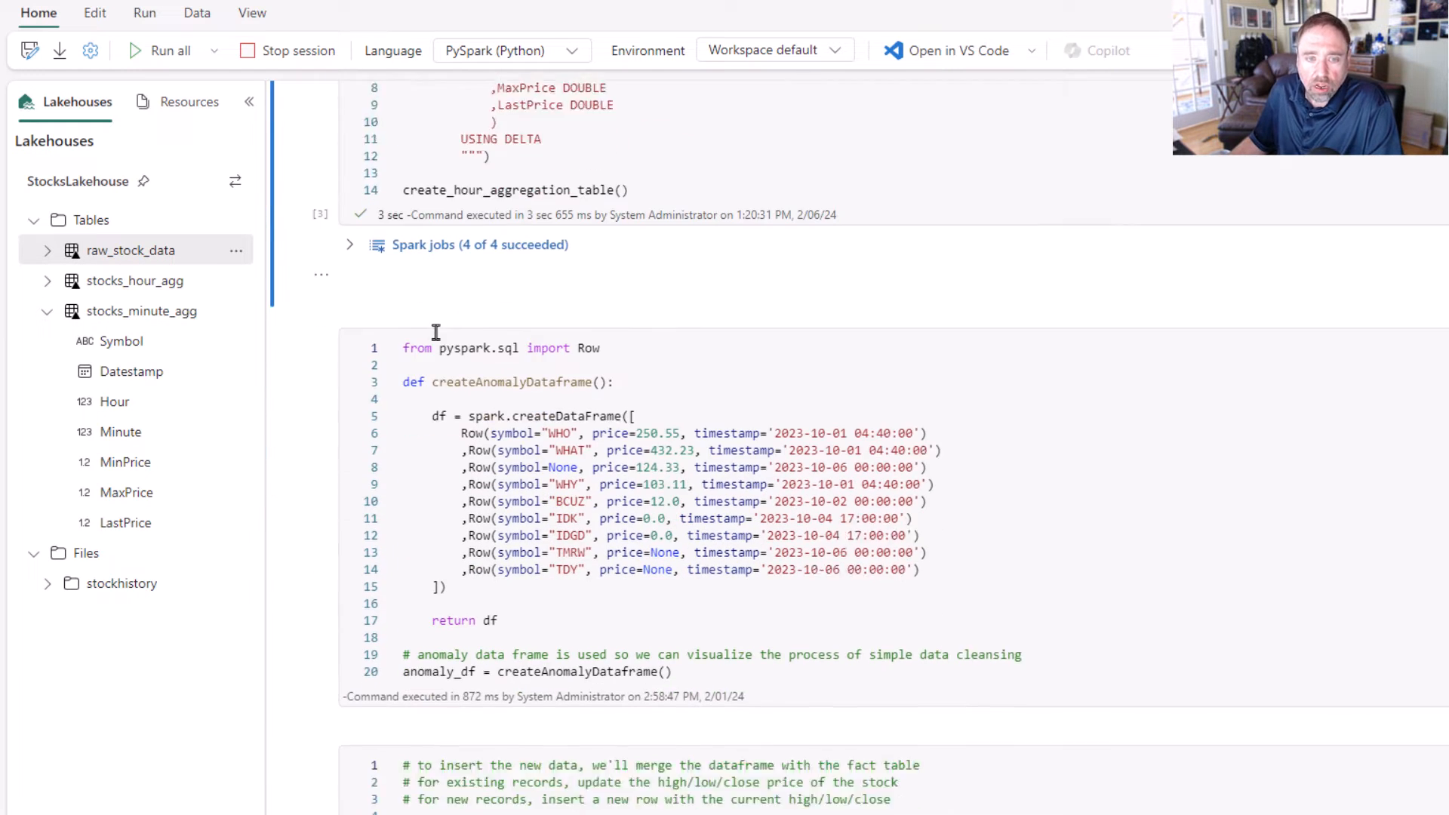
scroll(537, 304, down, 5)
scroll(507, 258, up, 3)
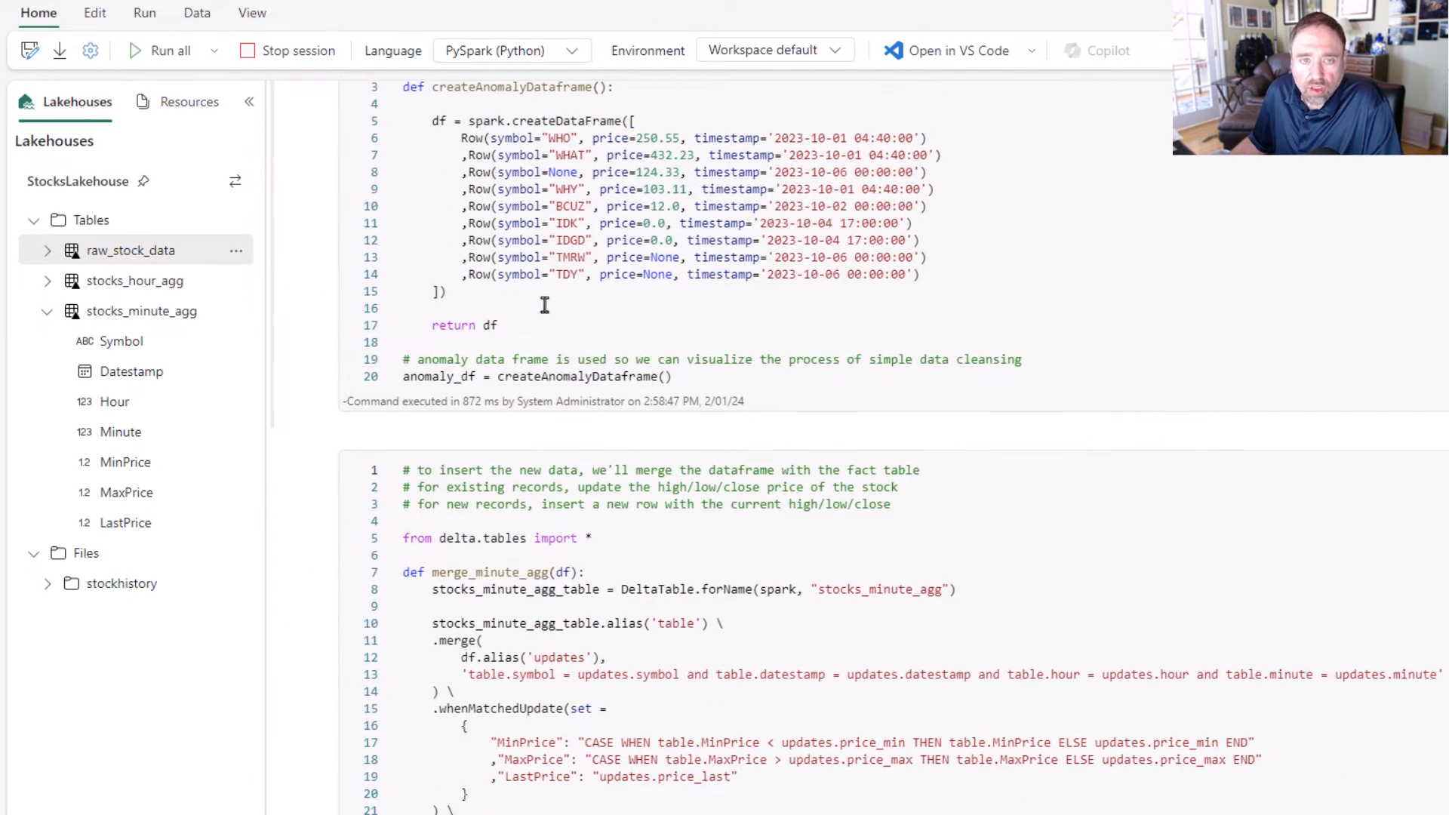
scroll(520, 272, up, 1)
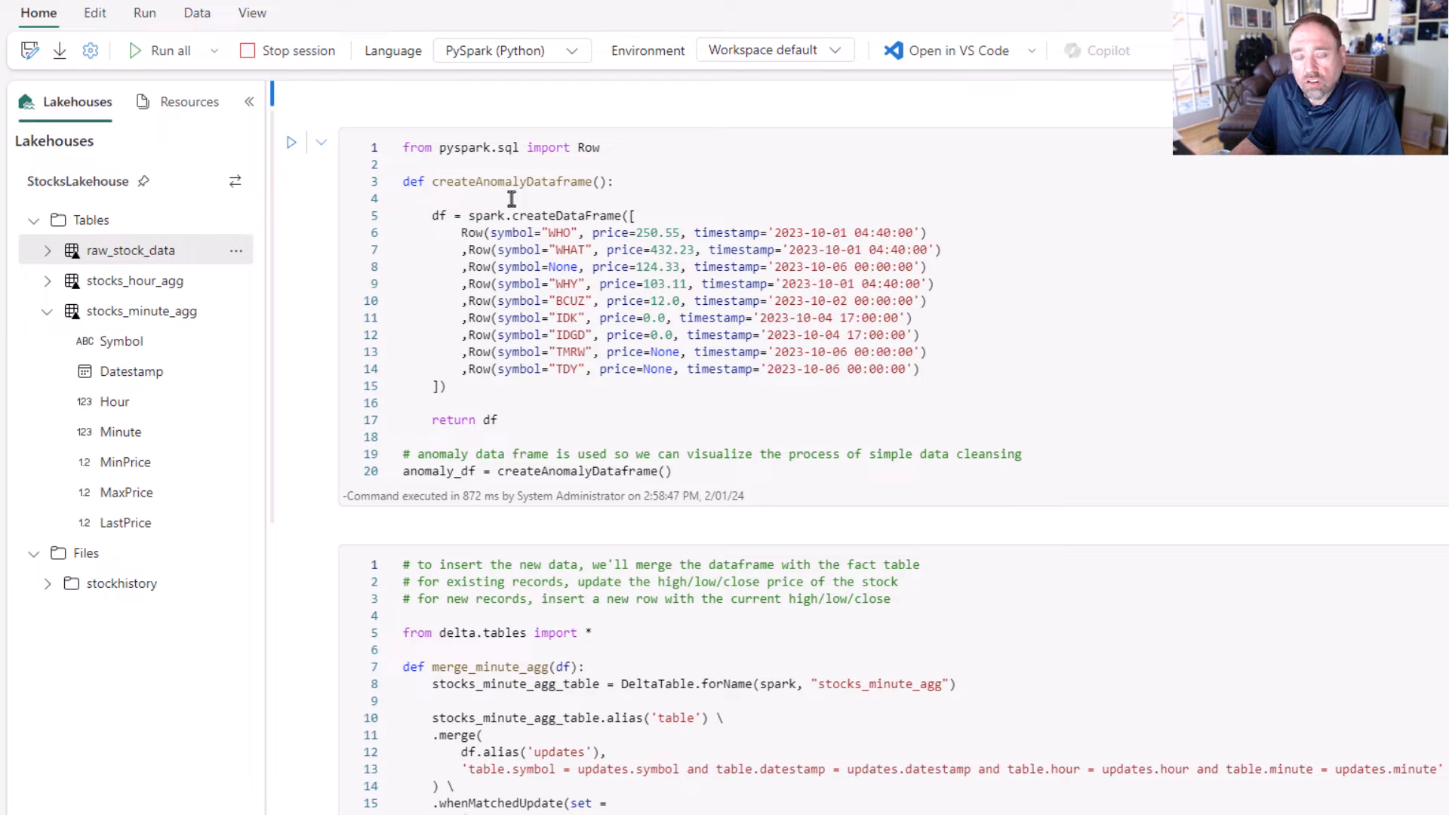
click(295, 151)
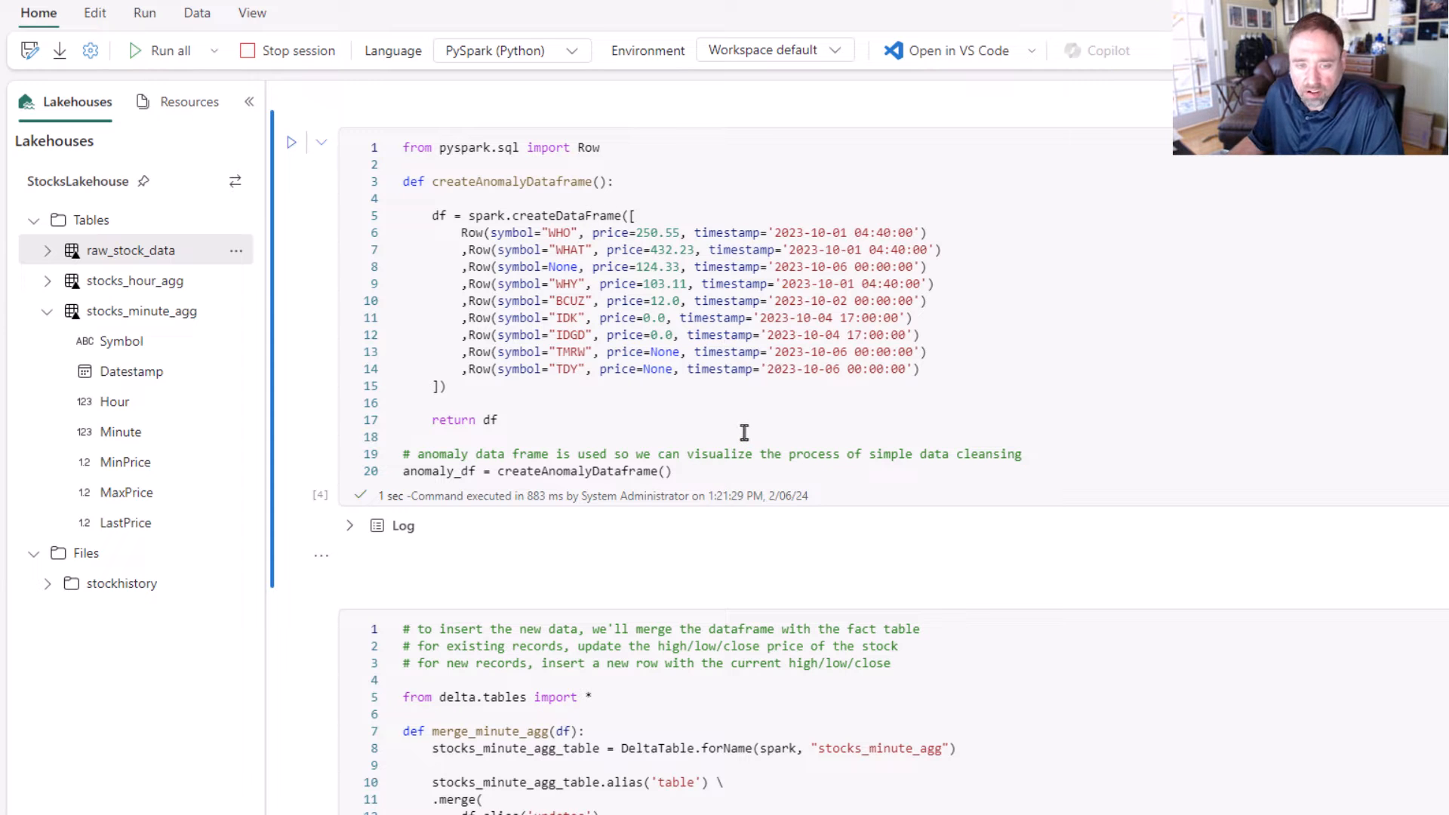
Run the cell that defines merge_minute_agg for merging new data into stocks_minute_agg.
scroll(744, 432, down, 8)
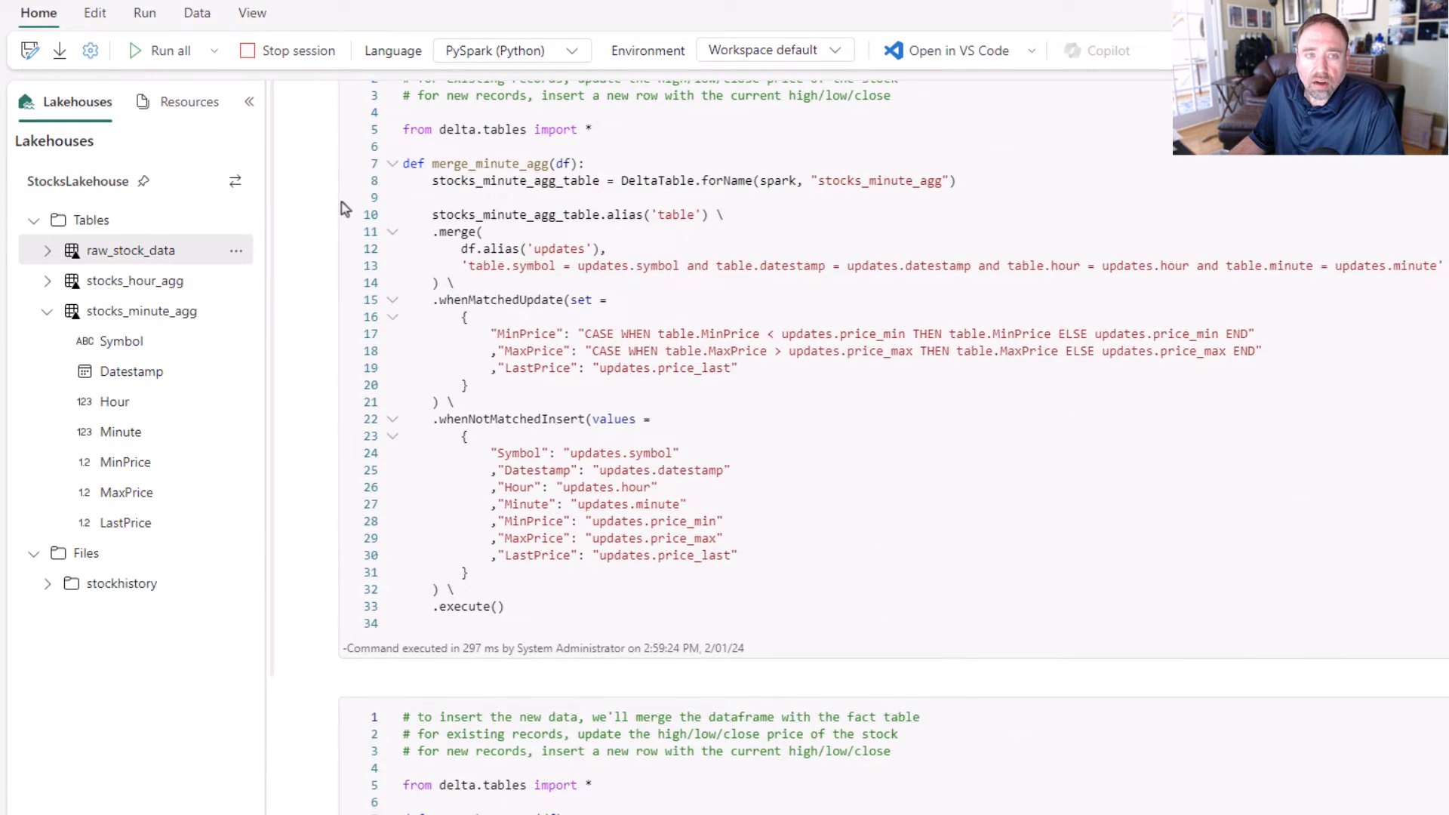
scroll(332, 211, up, 1)
click(291, 151)
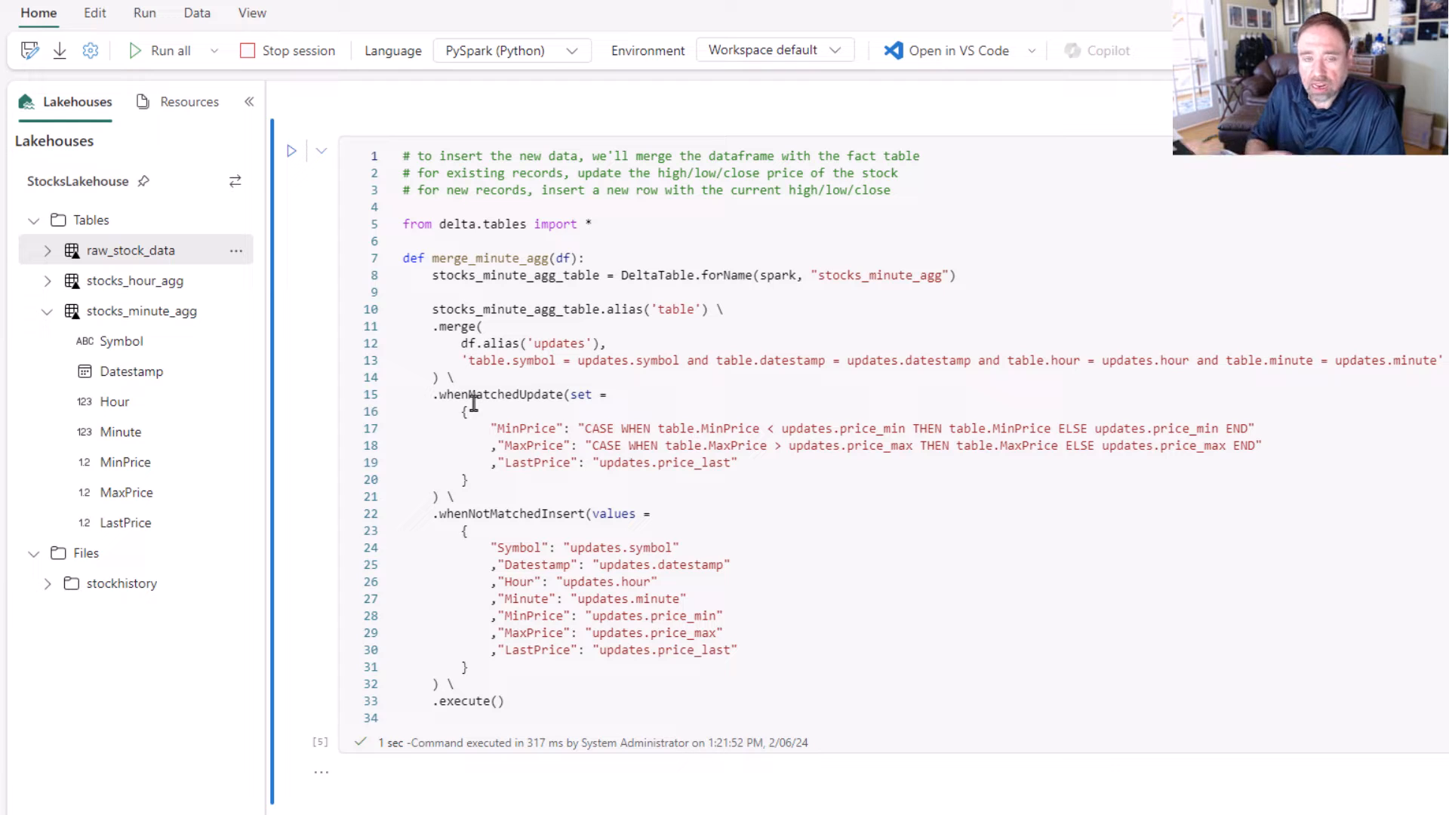
Run the cell that defines merge_hour_agg for merging new data into stocks_hour_agg.
scroll(495, 388, down, 1)
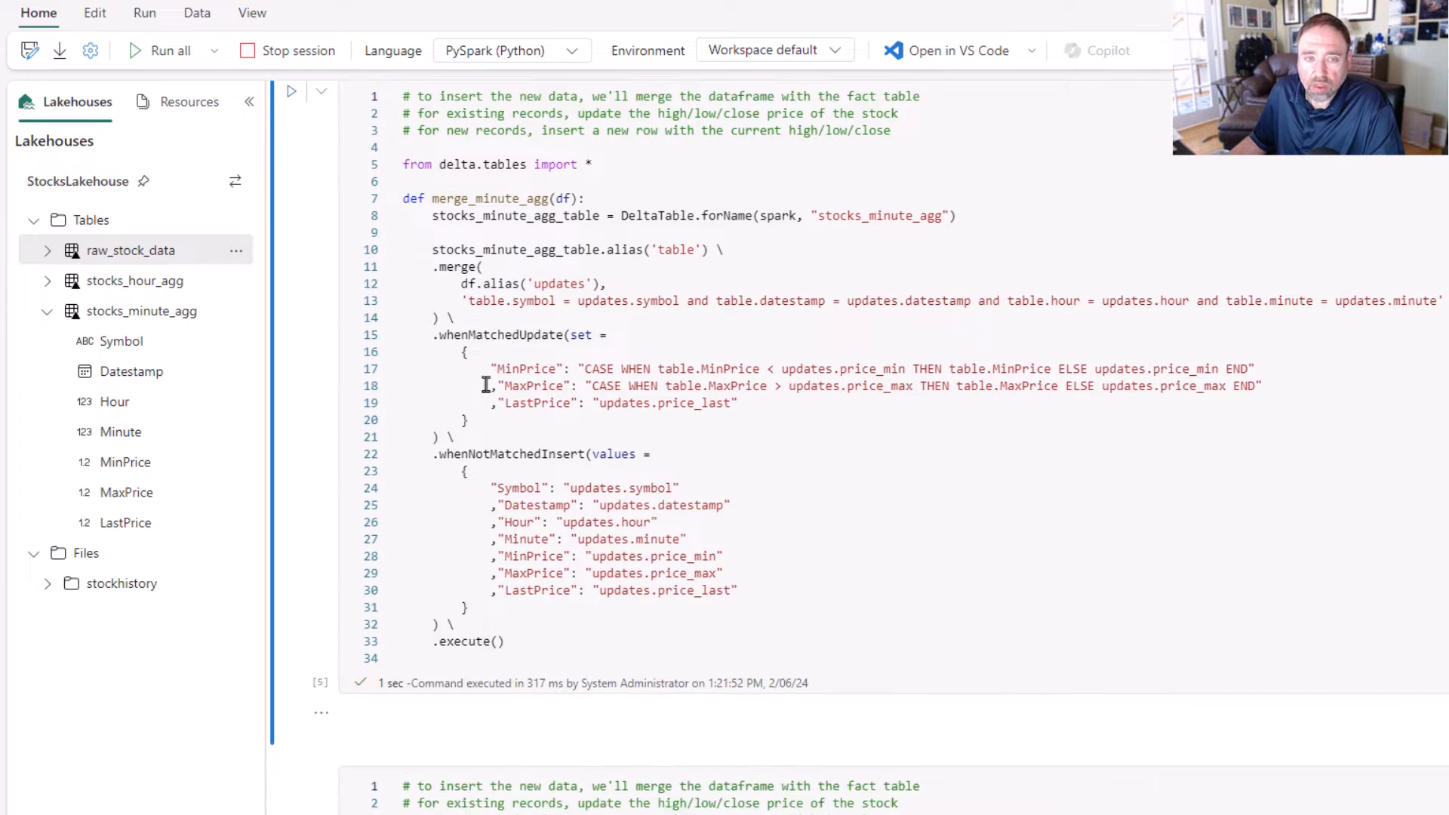
scroll(568, 217, down, 5)
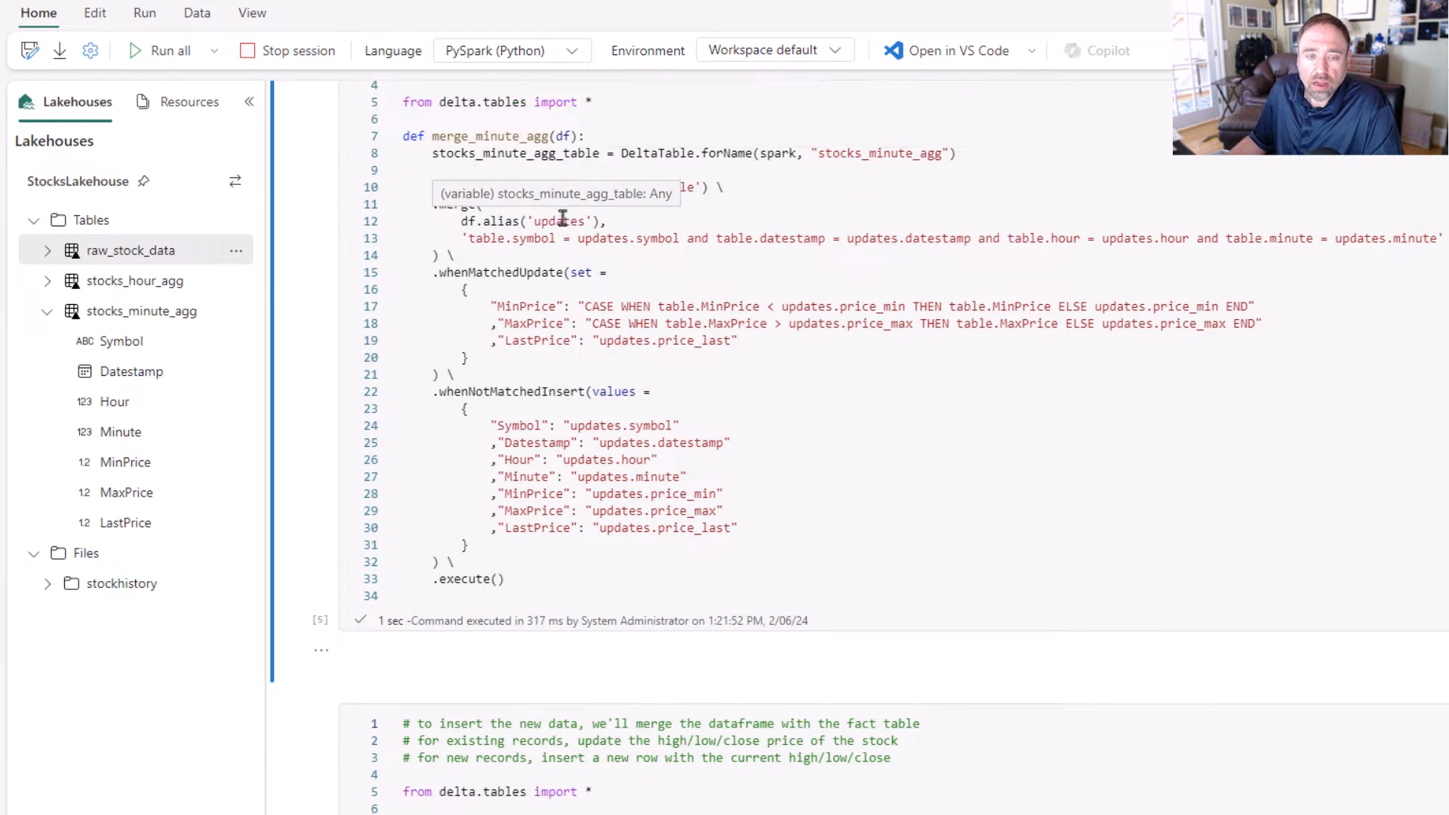
scroll(485, 113, down, 2)
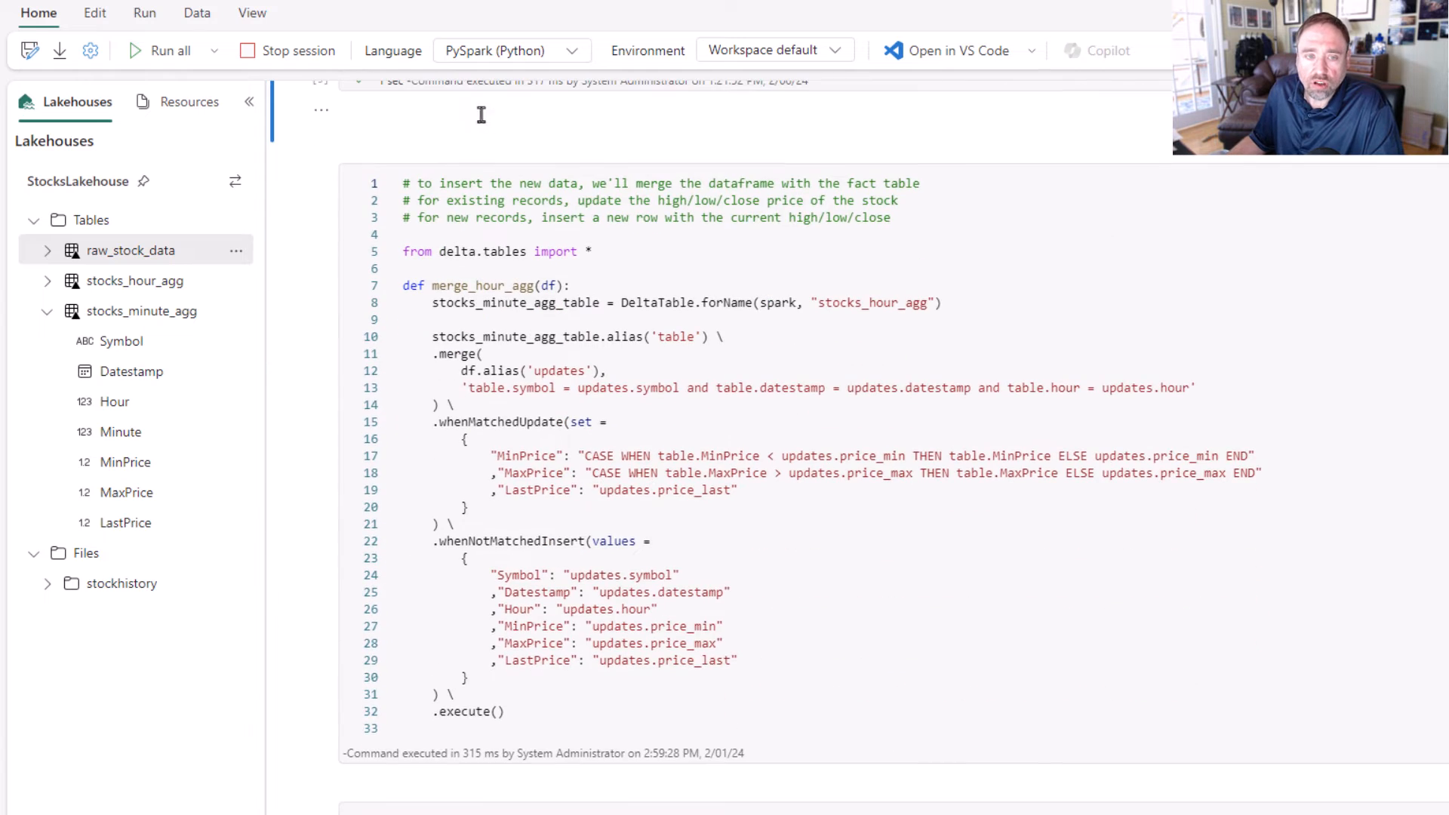
click(290, 178)
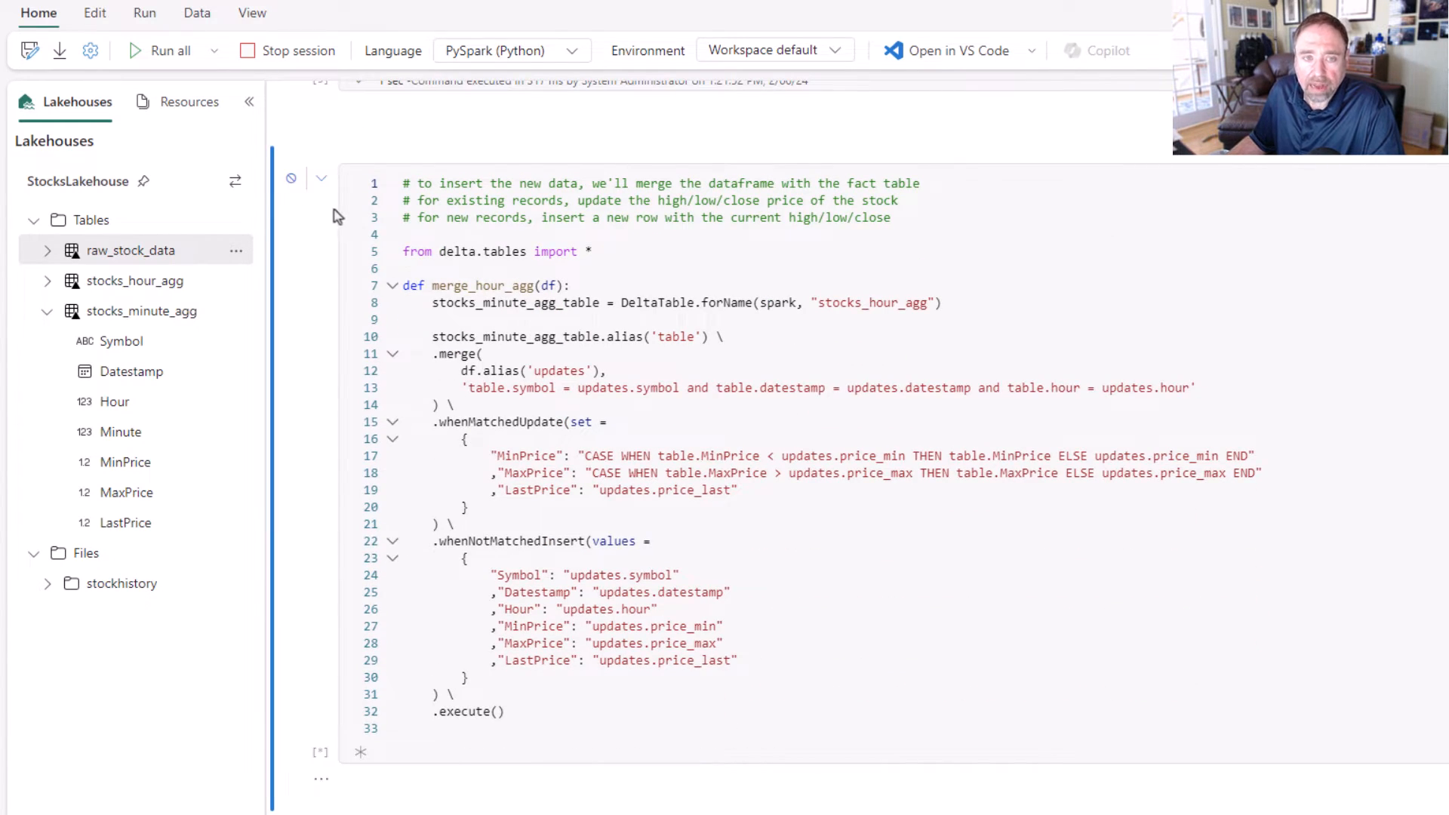
Run the "find latest date" cell to determine the cutoff date from stocks_minute_agg.
scroll(480, 97, down, 2)
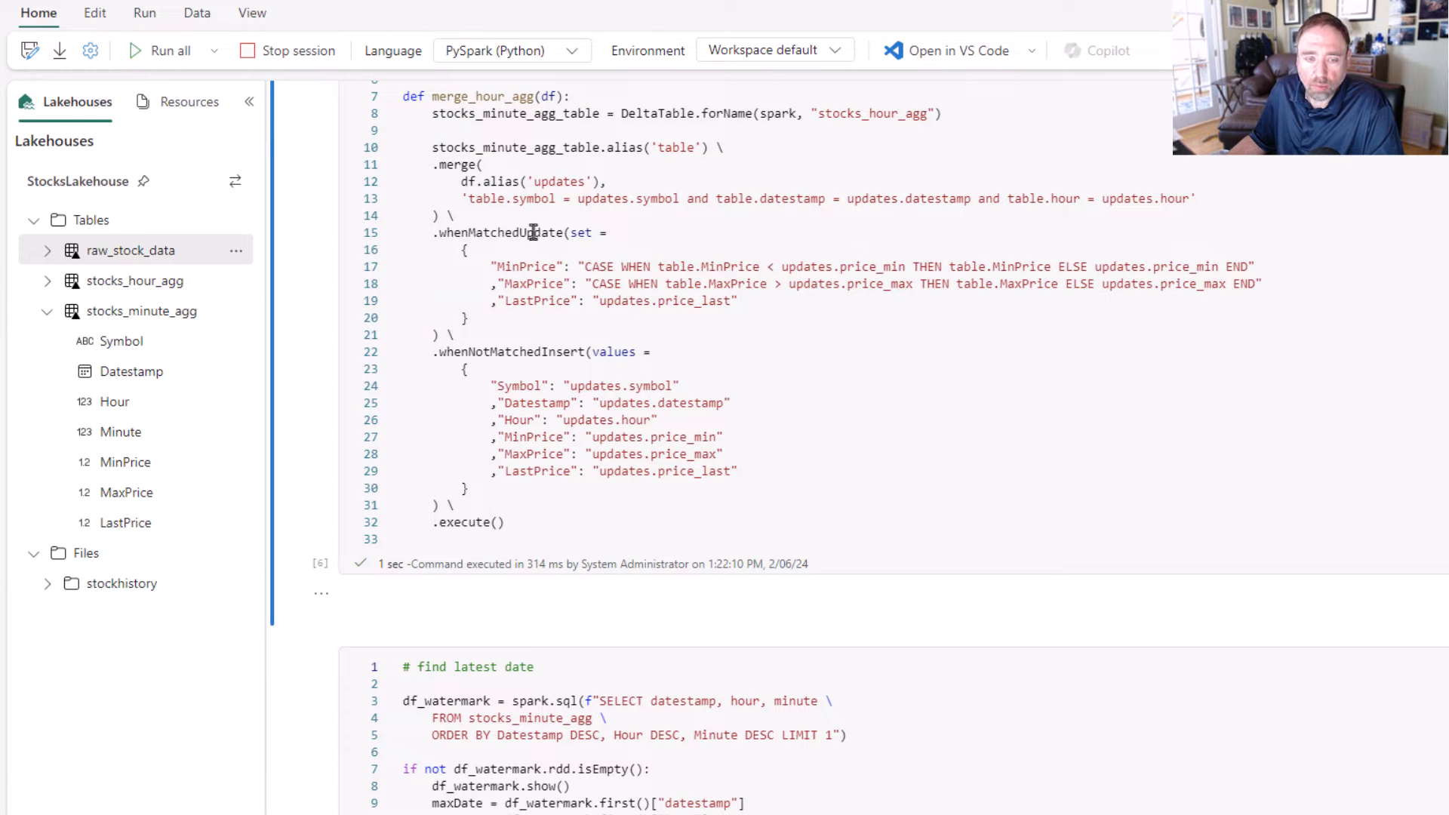
scroll(493, 213, down, 2)
scroll(493, 212, down, 4)
scroll(317, 174, up, 1)
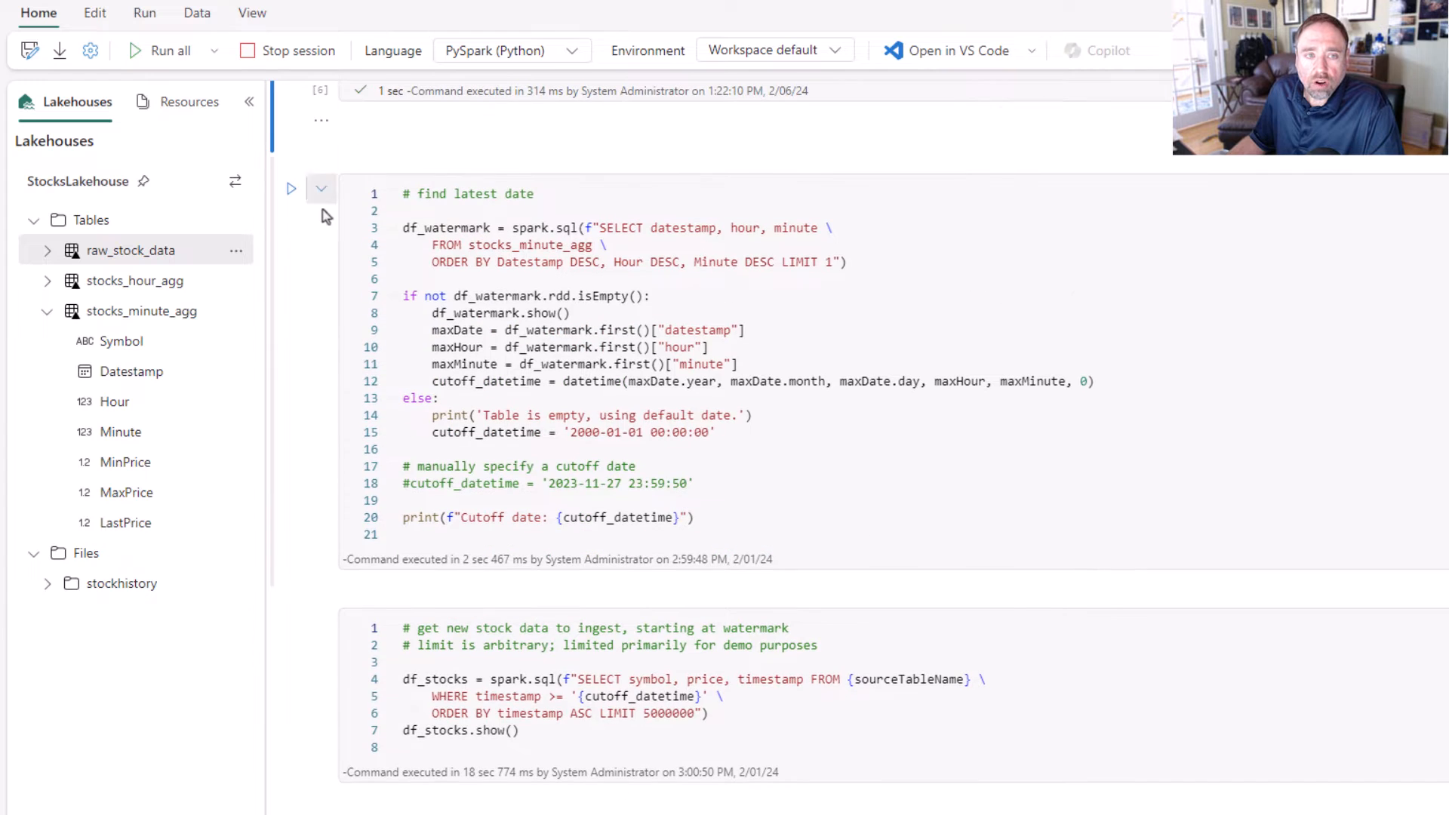
click(291, 190)
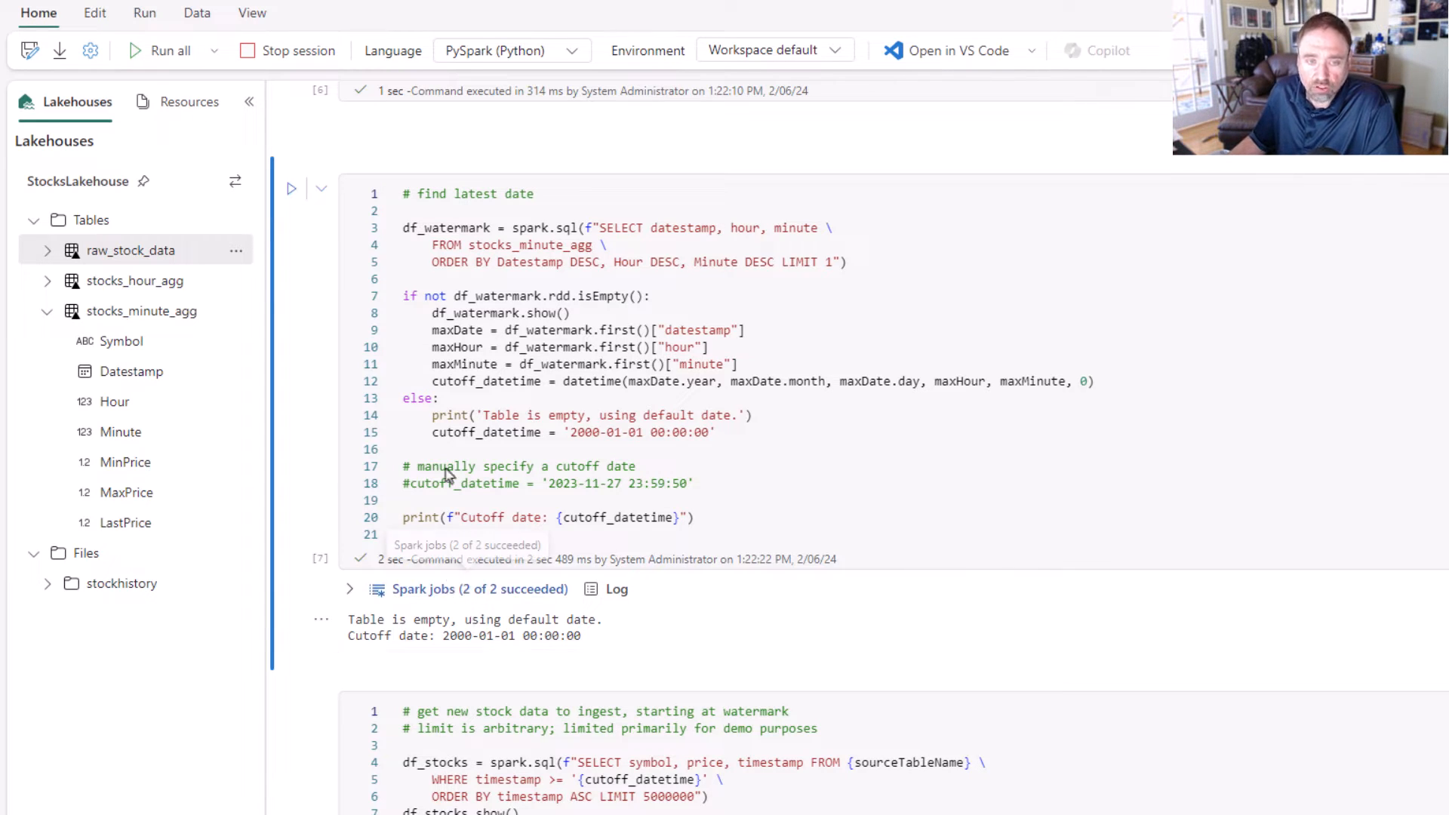
Run the df_stocks cell to get the new stock data from the source table, starting at the watermark.
scroll(381, 467, down, 1)
scroll(410, 462, down, 3)
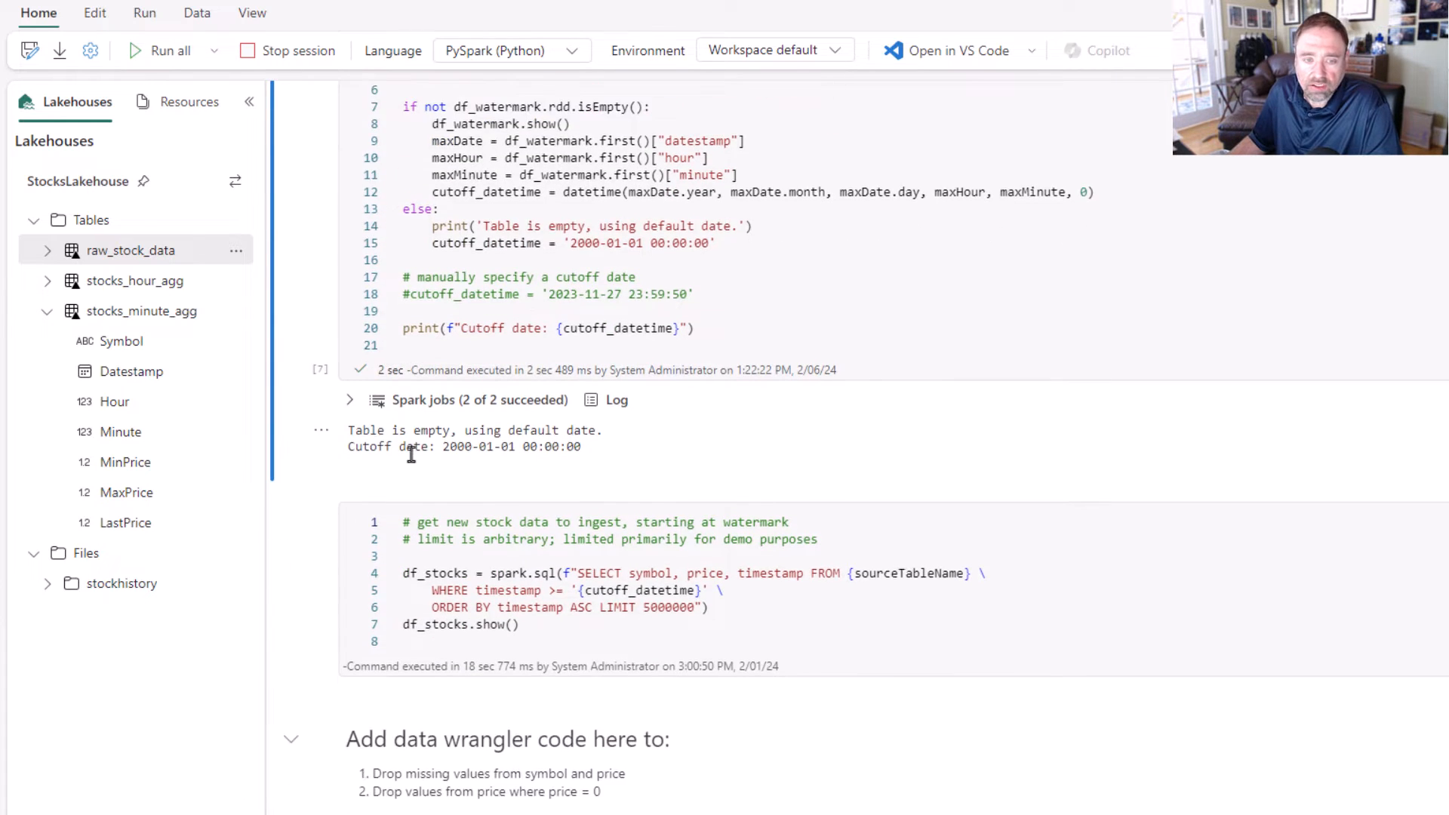
scroll(516, 452, down, 1)
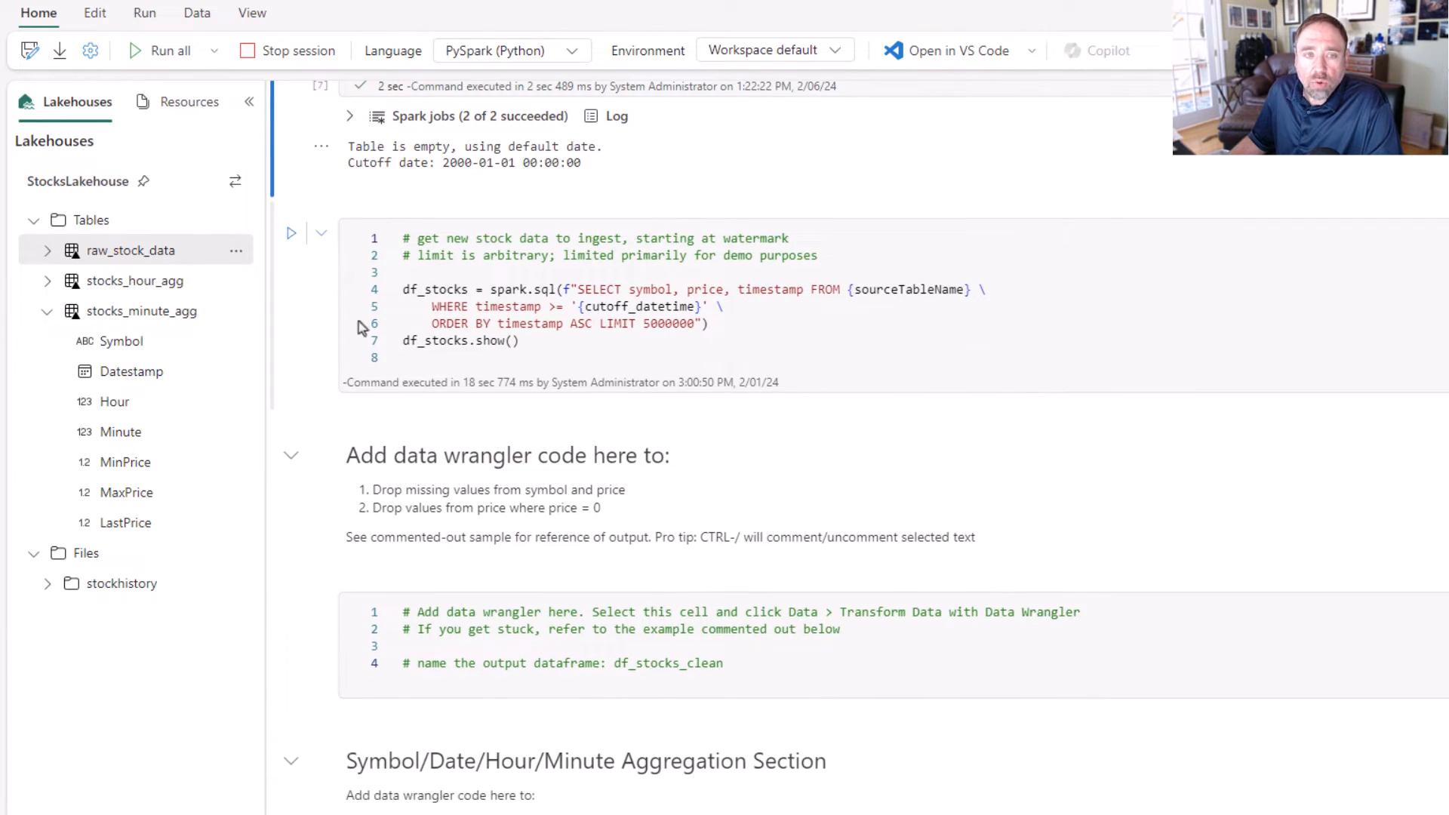
click(292, 233)
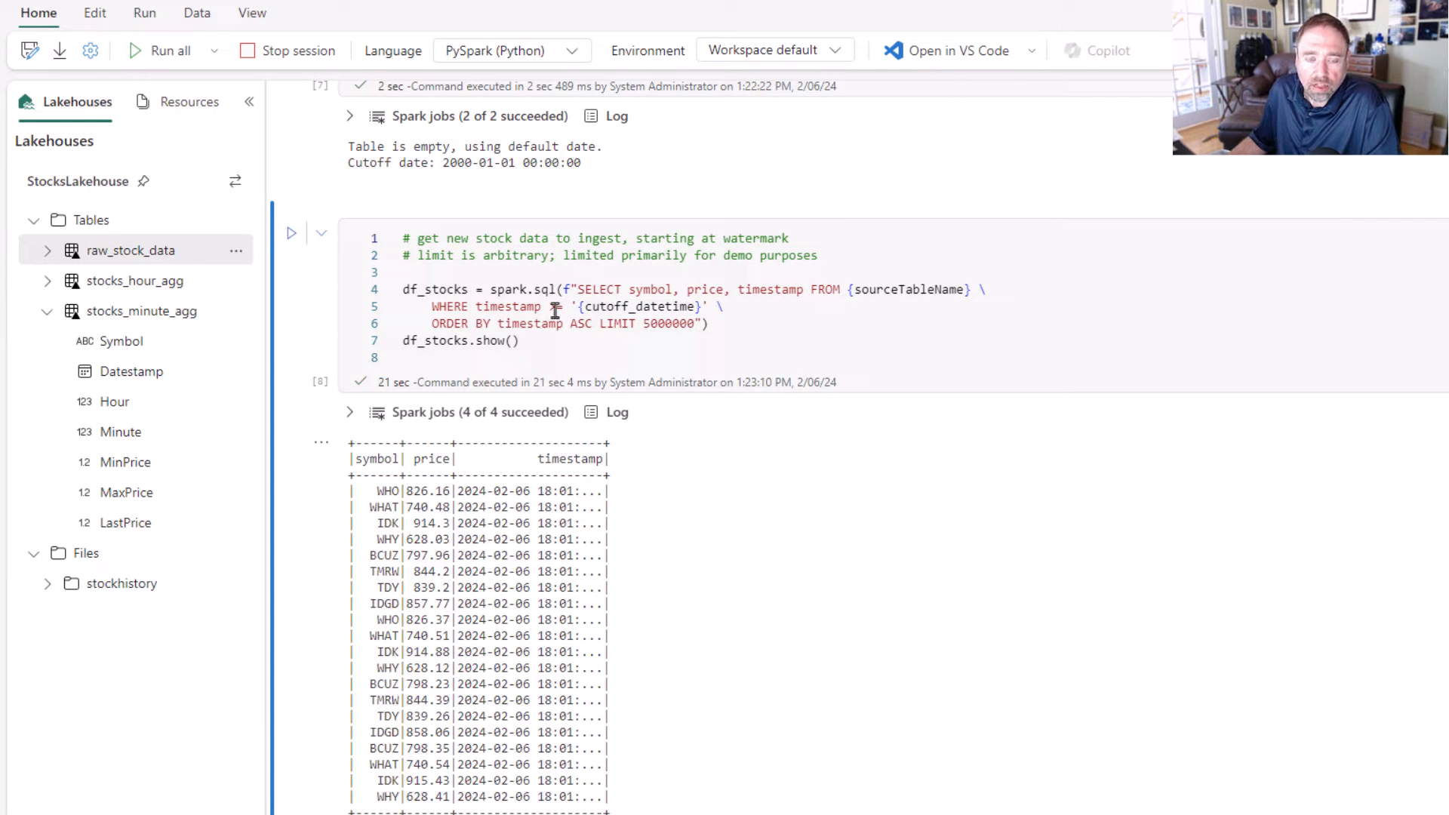
From the placeholder cell for the data wrangler code, open the anomaly_df Spark DataFrame in Data Wrangler.
scroll(664, 322, down, 3)
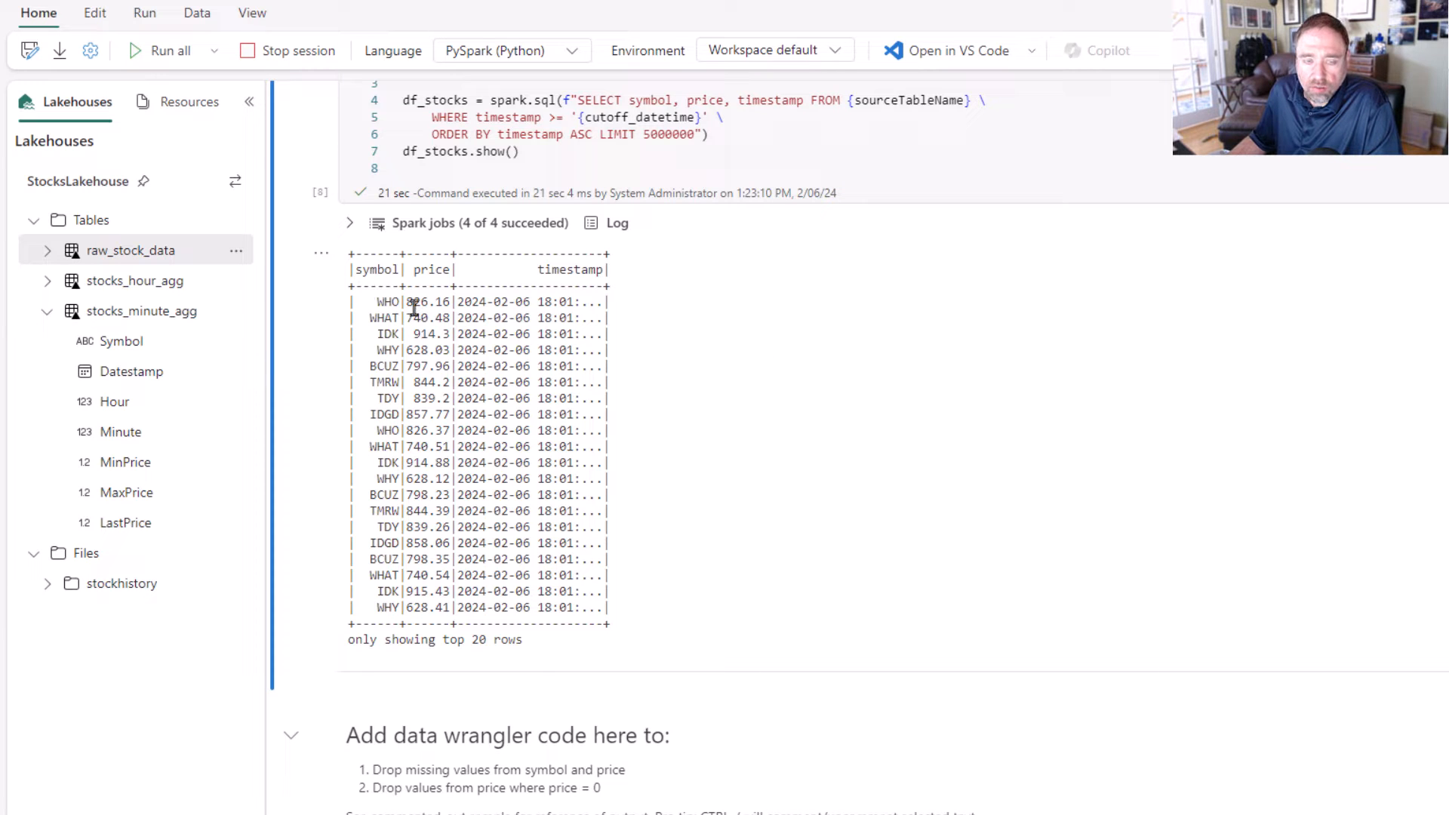
scroll(720, 427, down, 5)
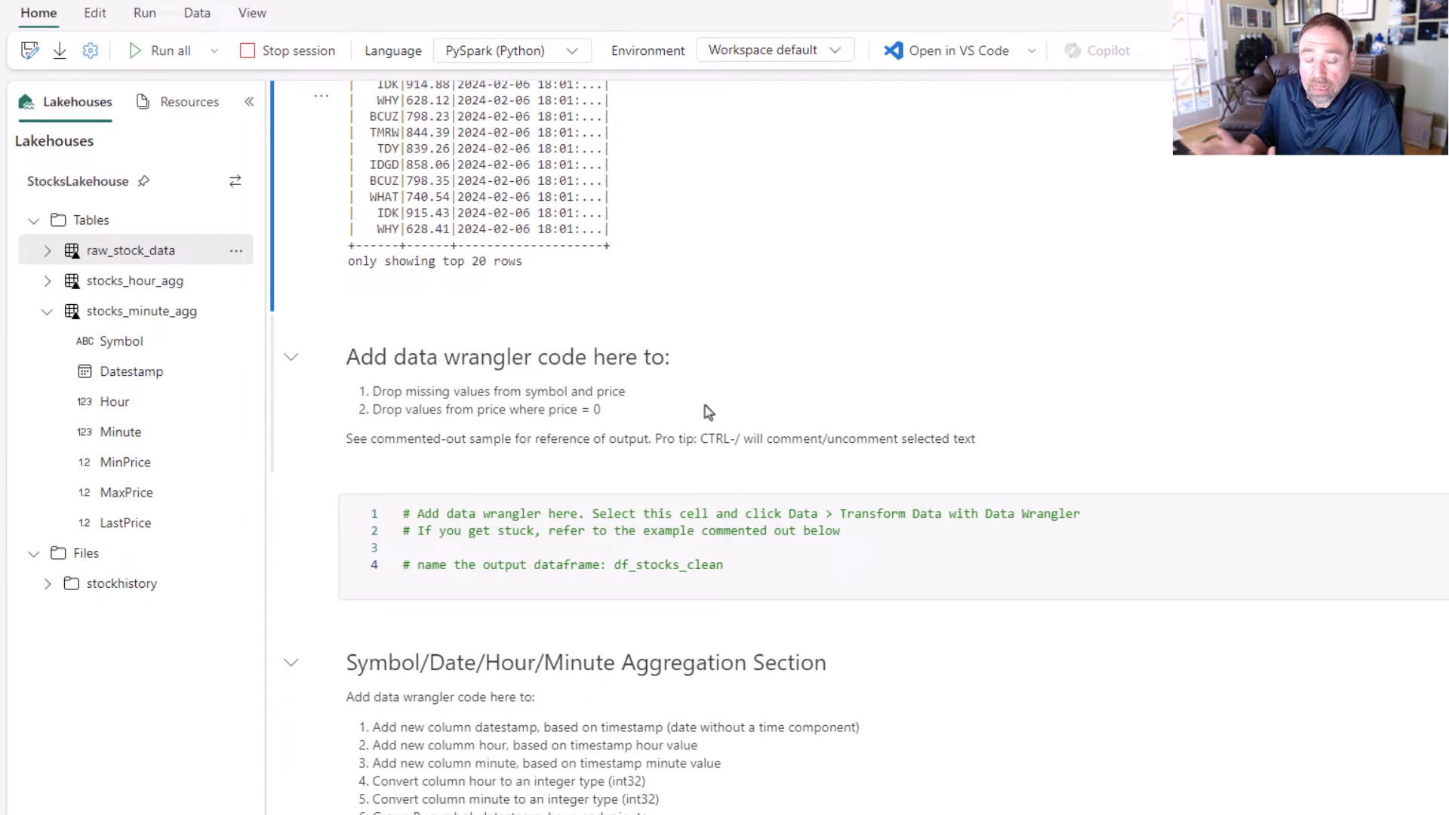
click(754, 571)
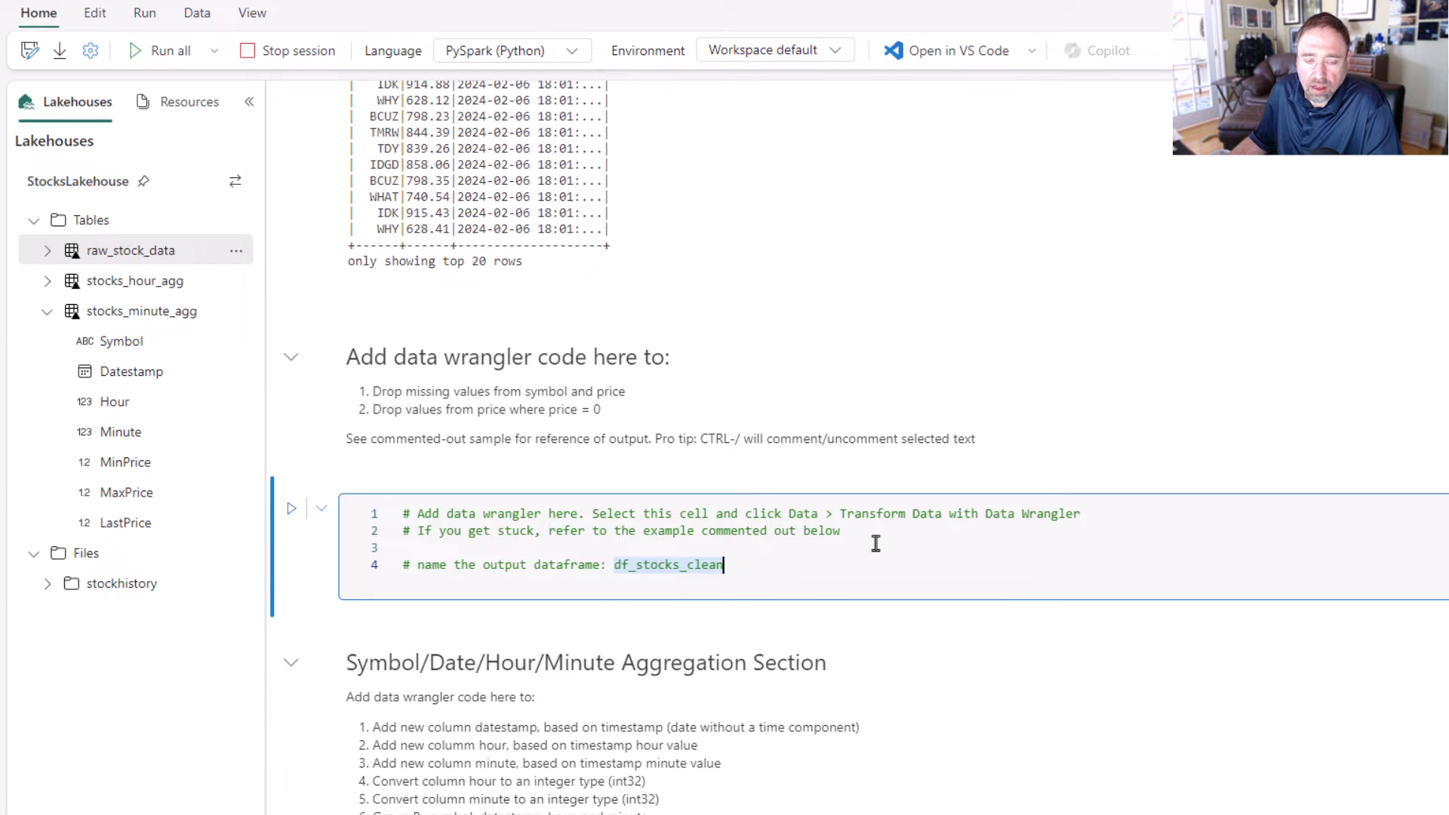
click(197, 13)
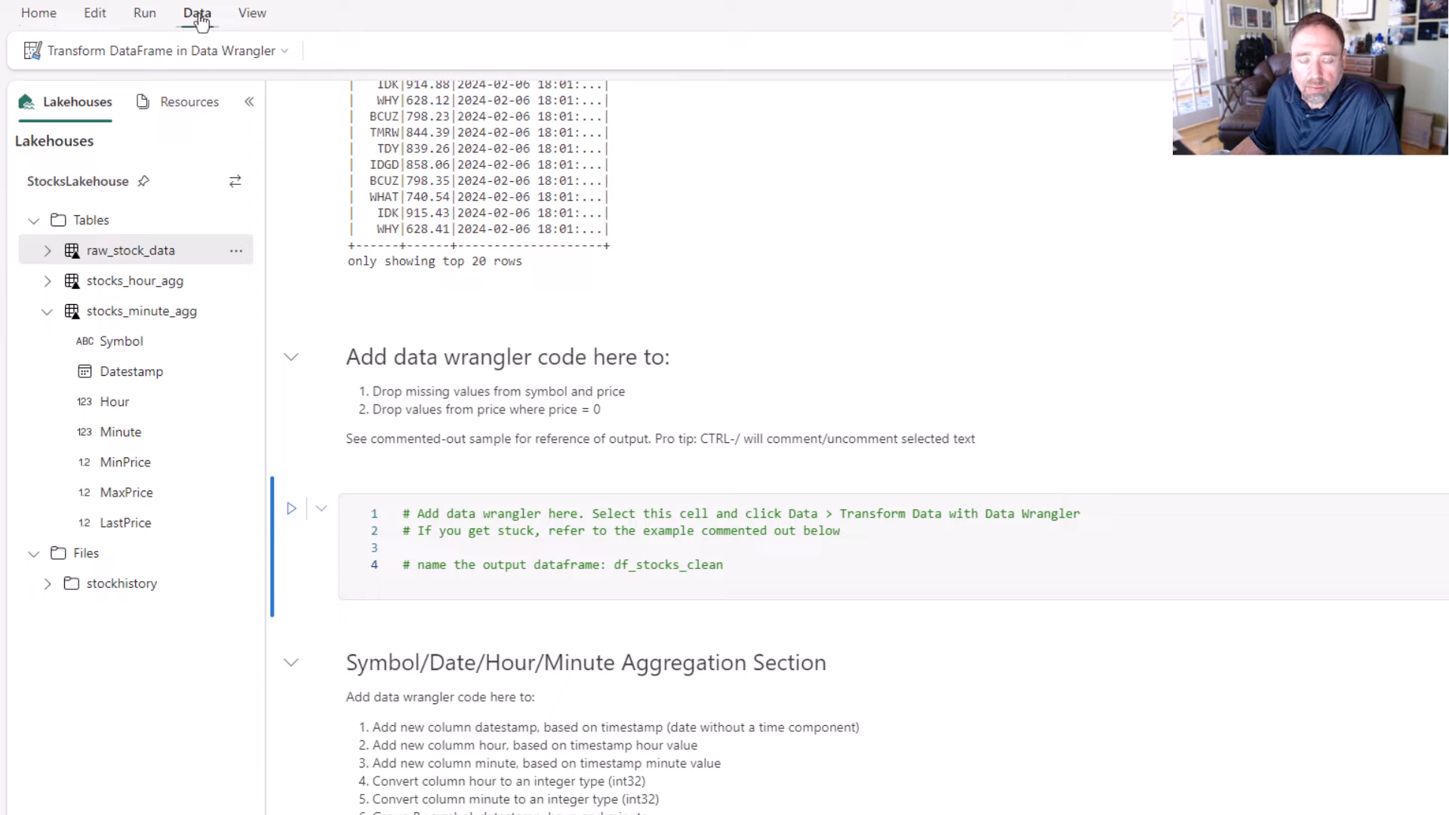
click(276, 54)
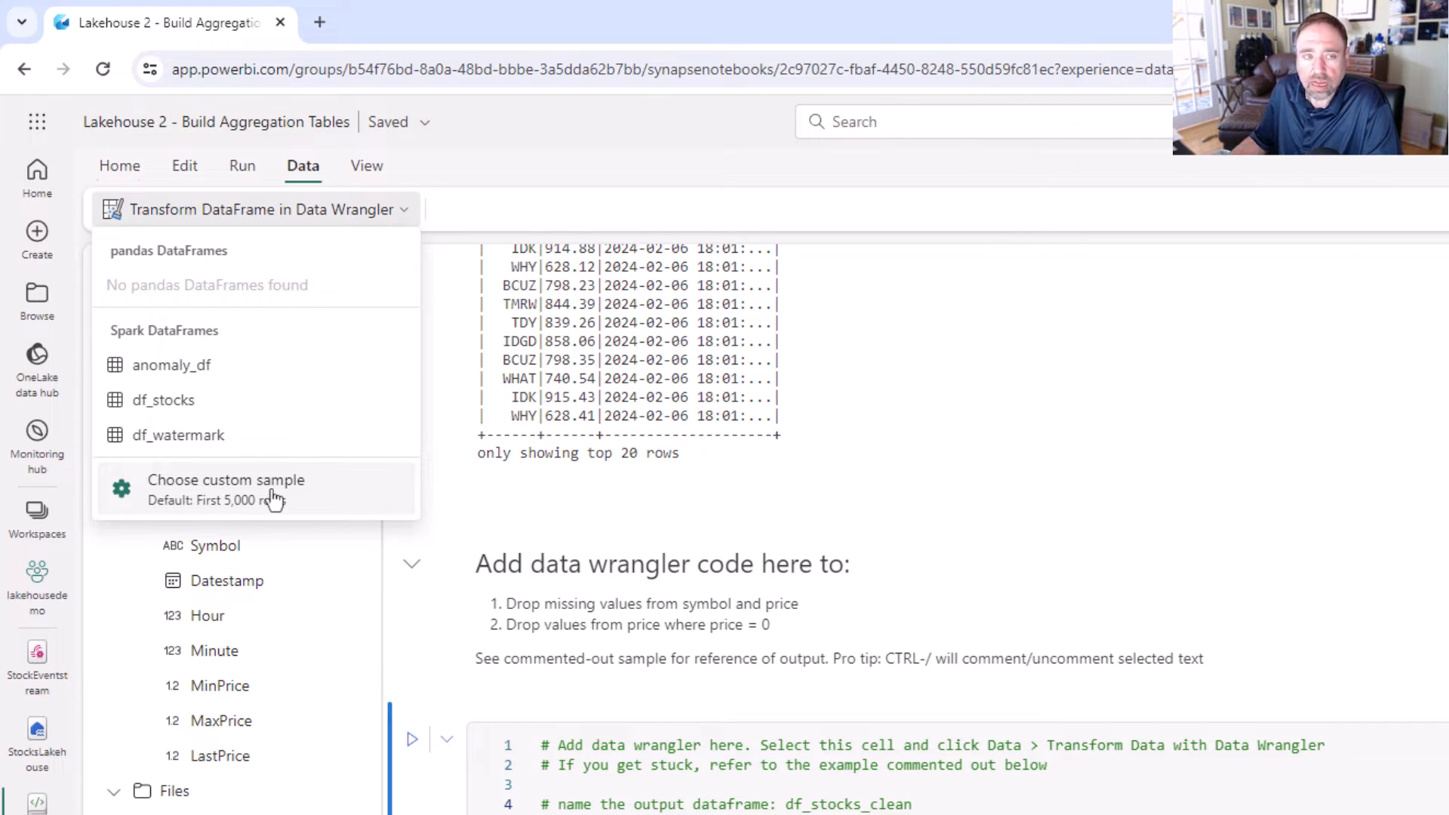
click(228, 370)
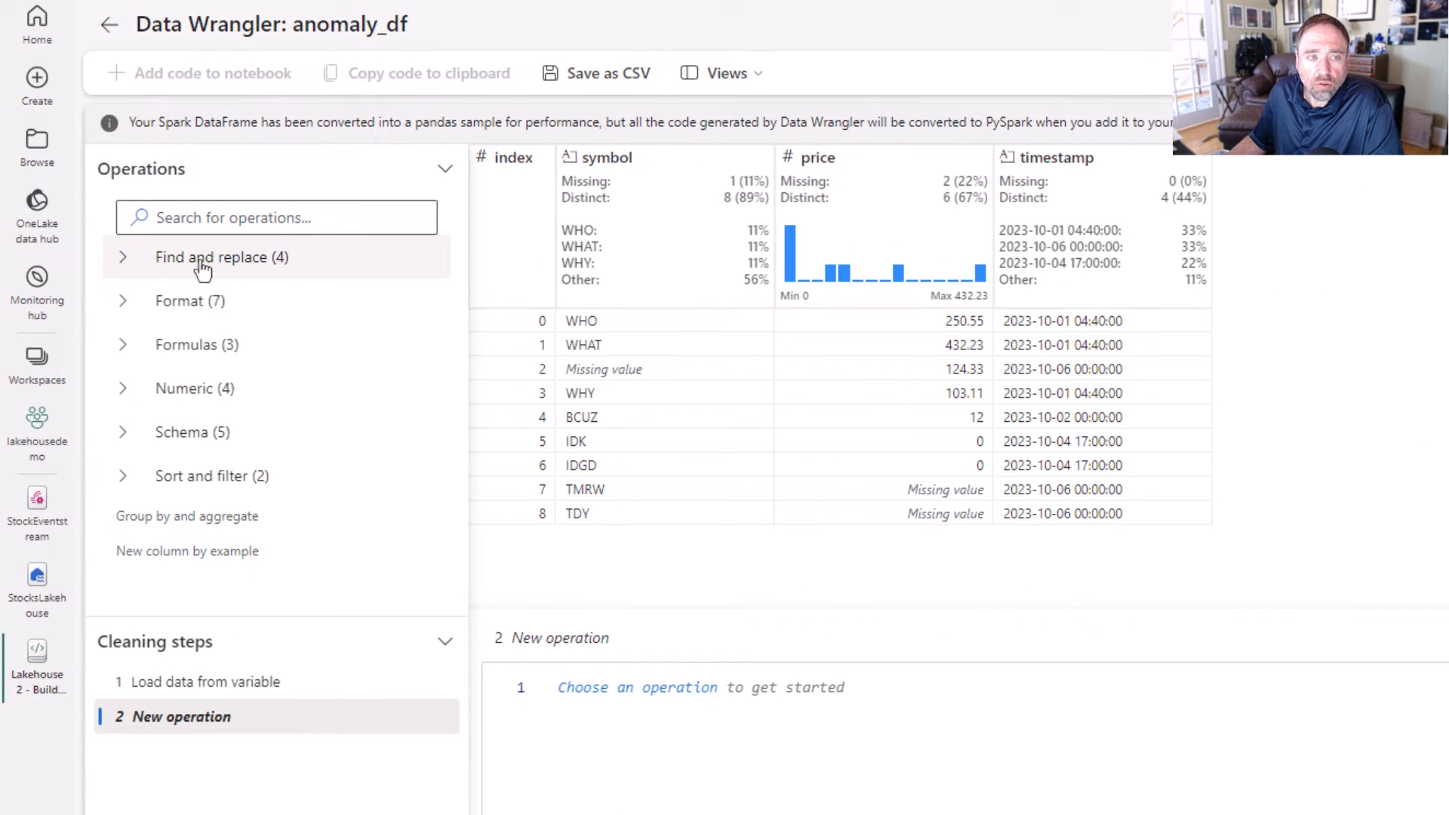
Apply a Drop missing values operation targeting the symbol and price columns.
click(203, 261)
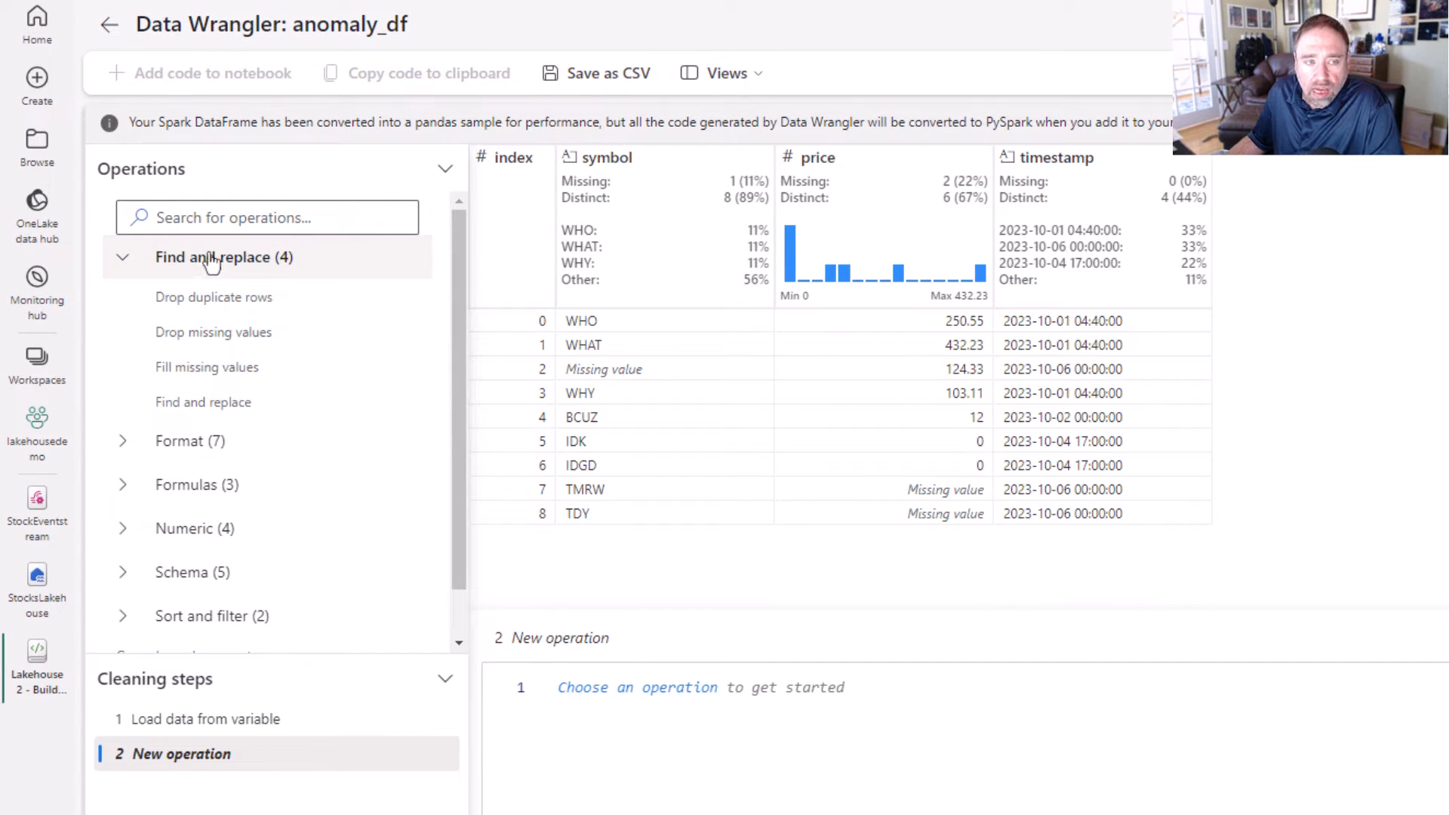
click(316, 336)
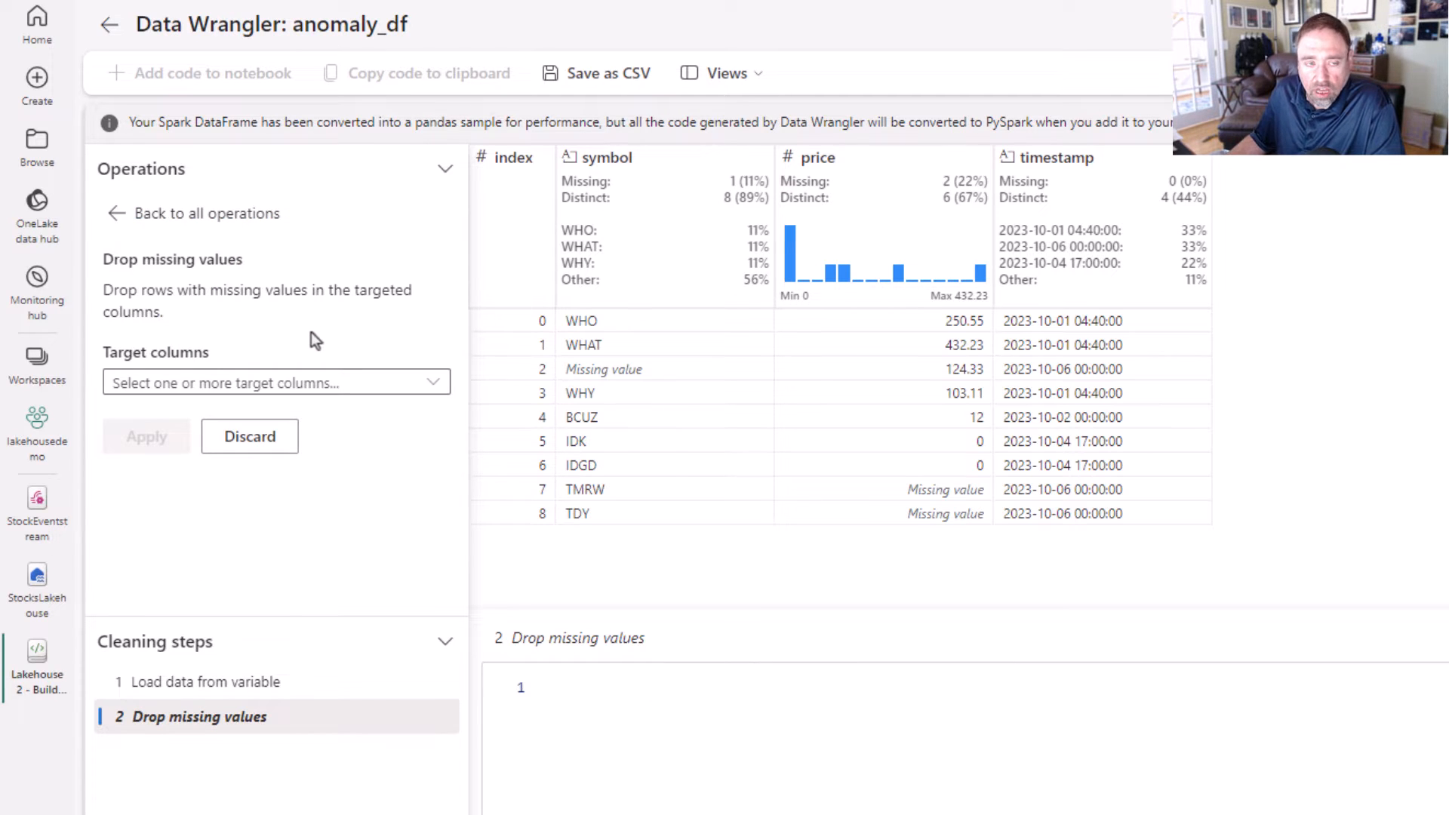
click(433, 393)
click(190, 460)
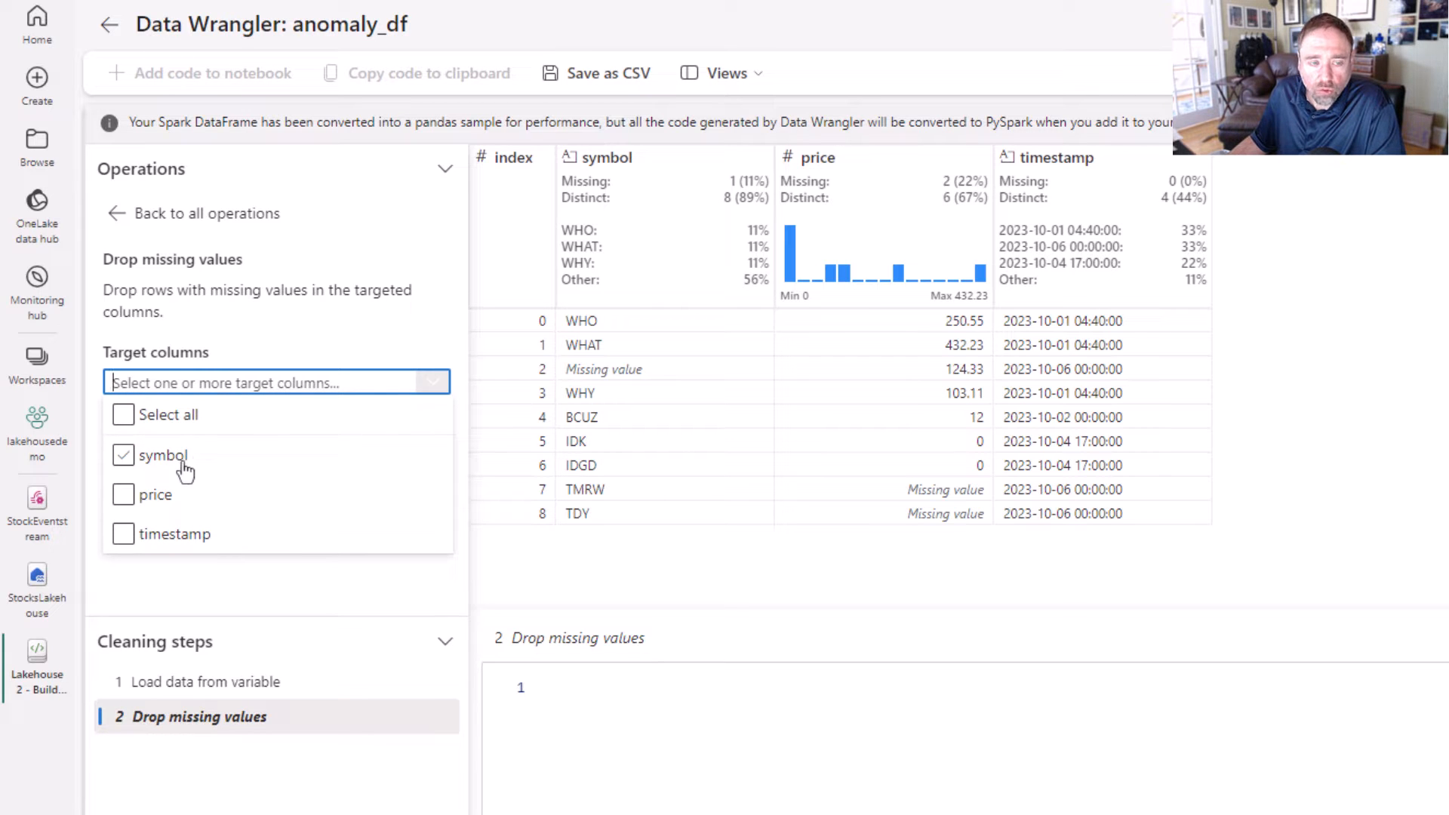
click(154, 503)
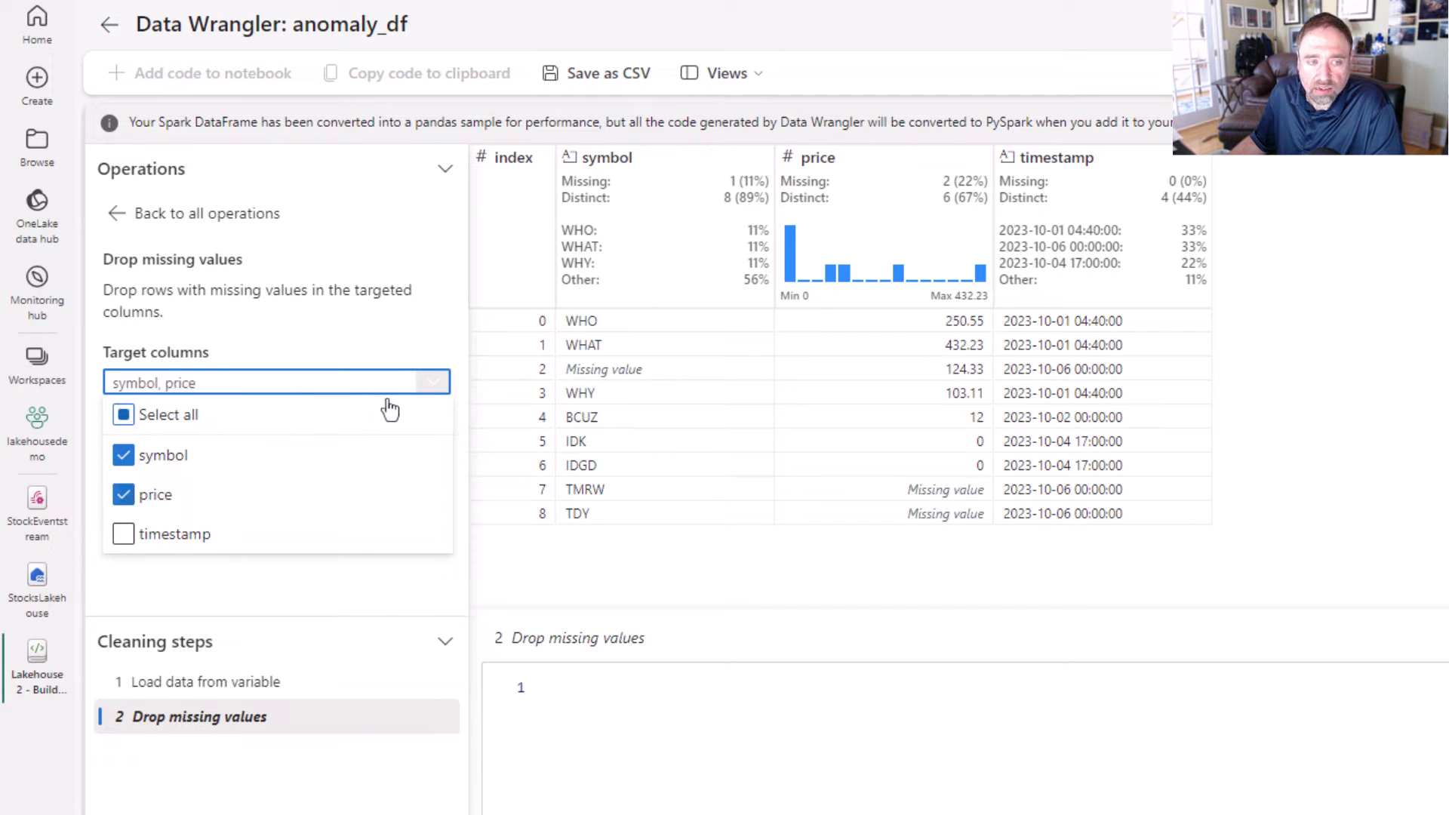
click(380, 326)
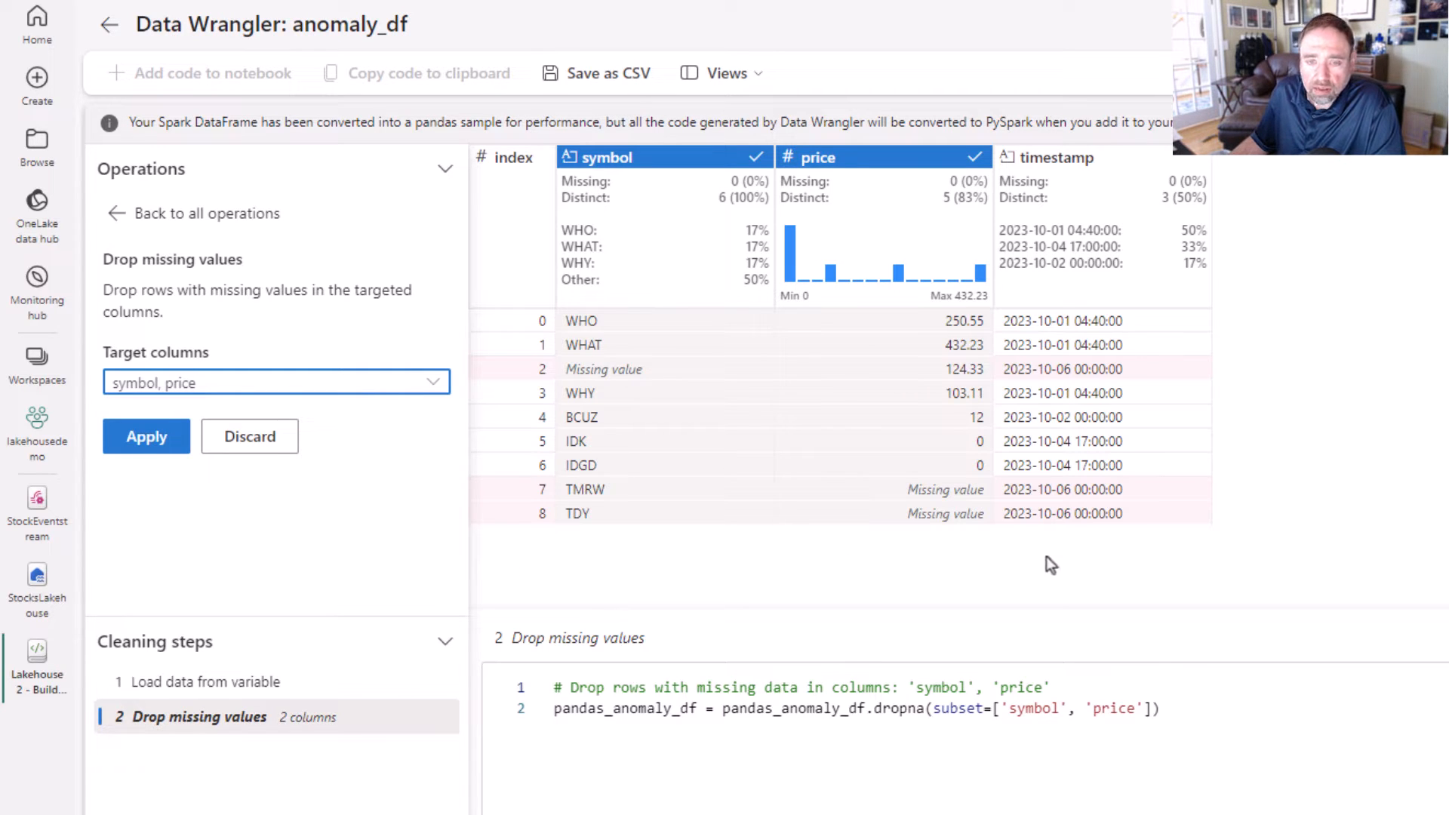
click(155, 449)
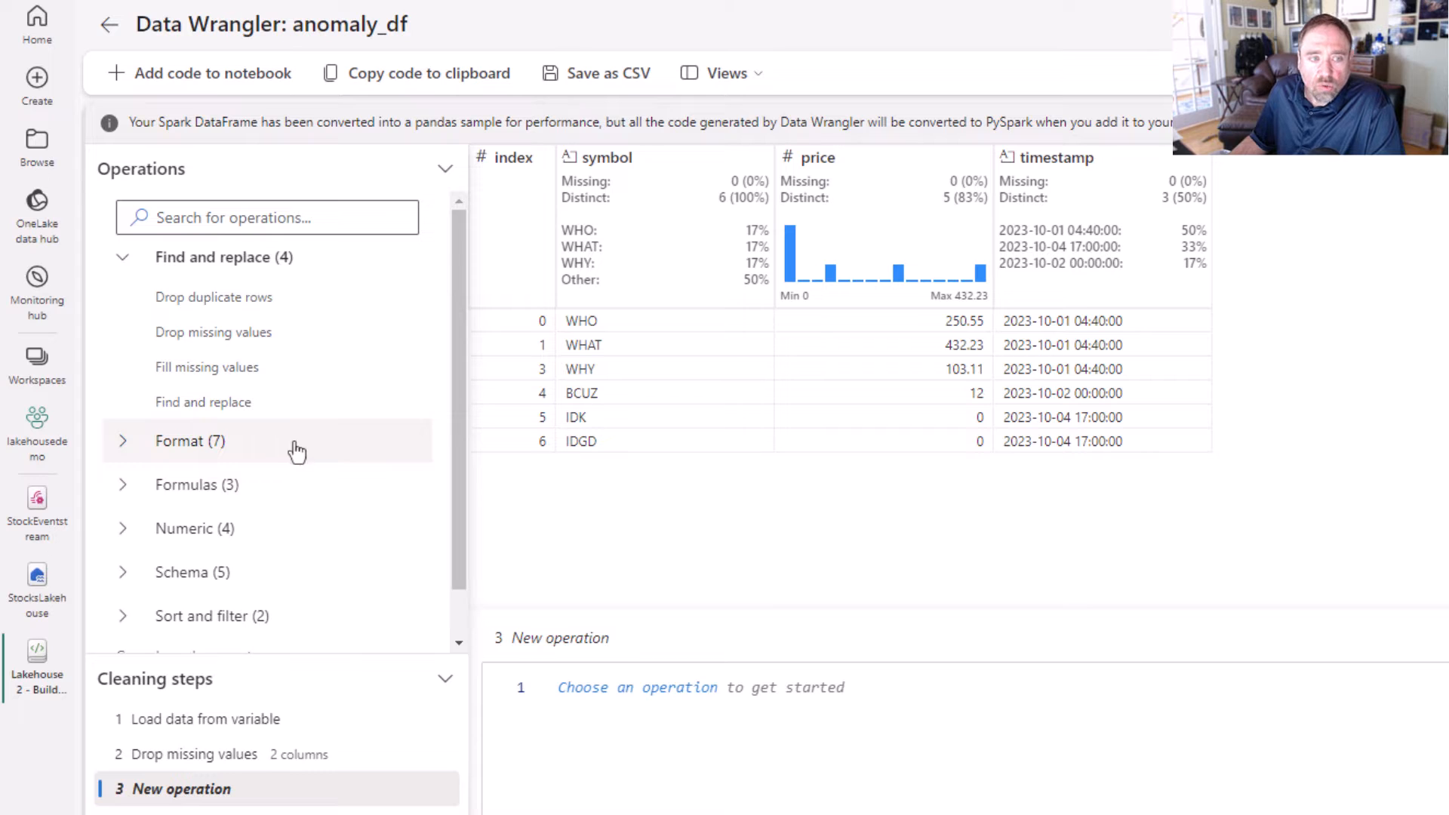
Apply a Filter operation that removes rows with price less than or equal to 0, with Keep matching rows turned off.
scroll(295, 450, down, 1)
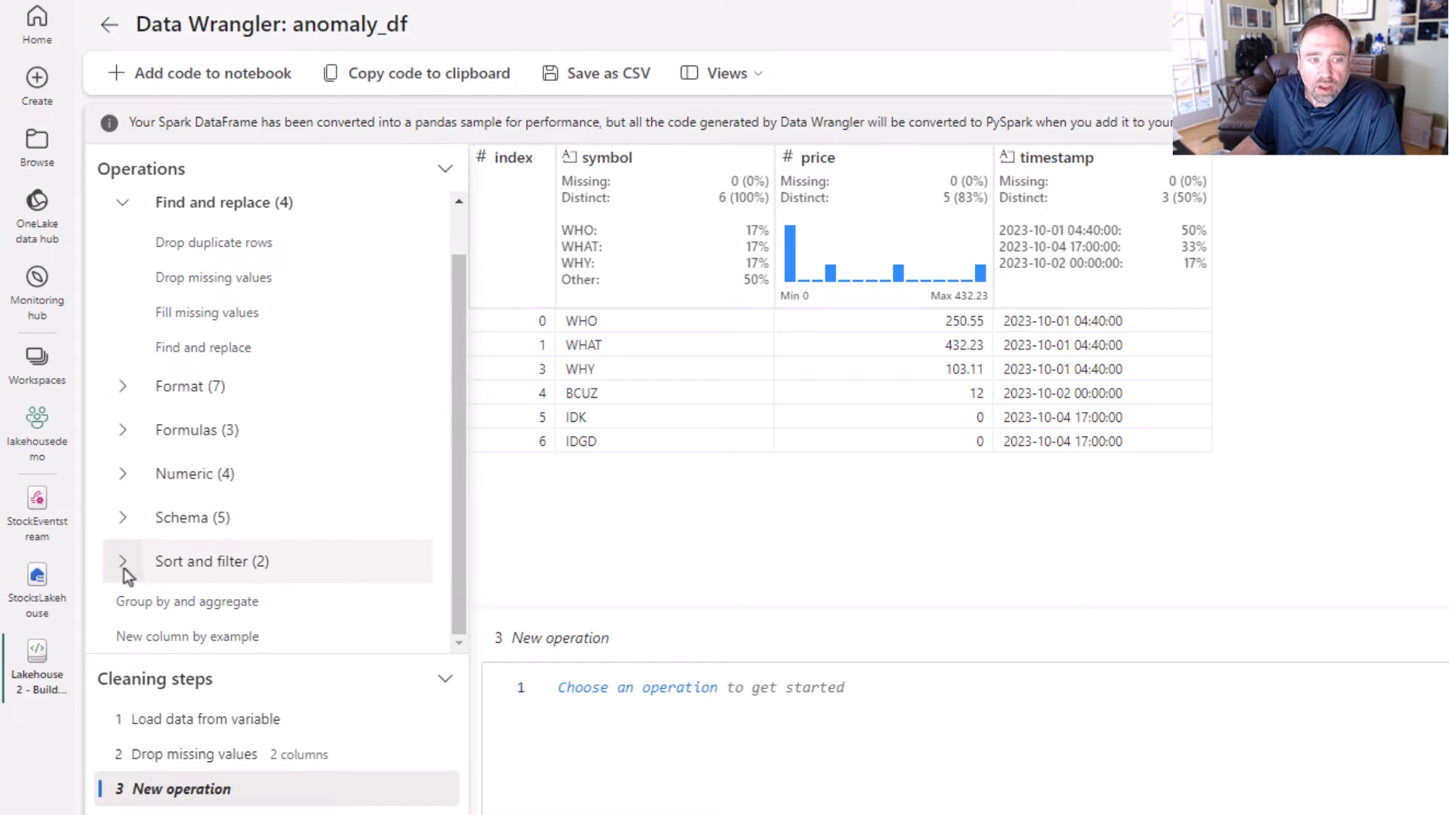
click(230, 560)
scroll(327, 527, down, 1)
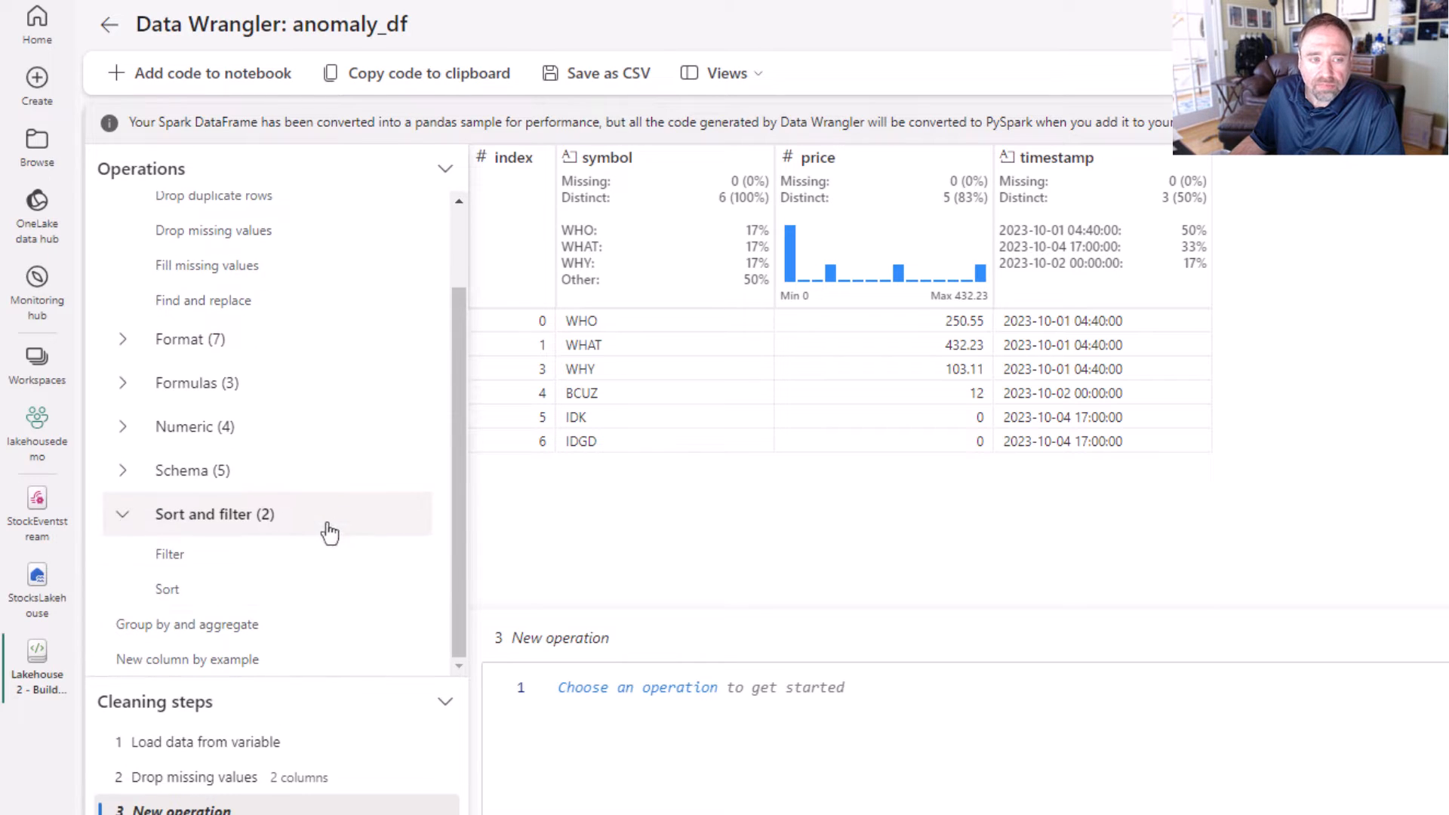
click(192, 558)
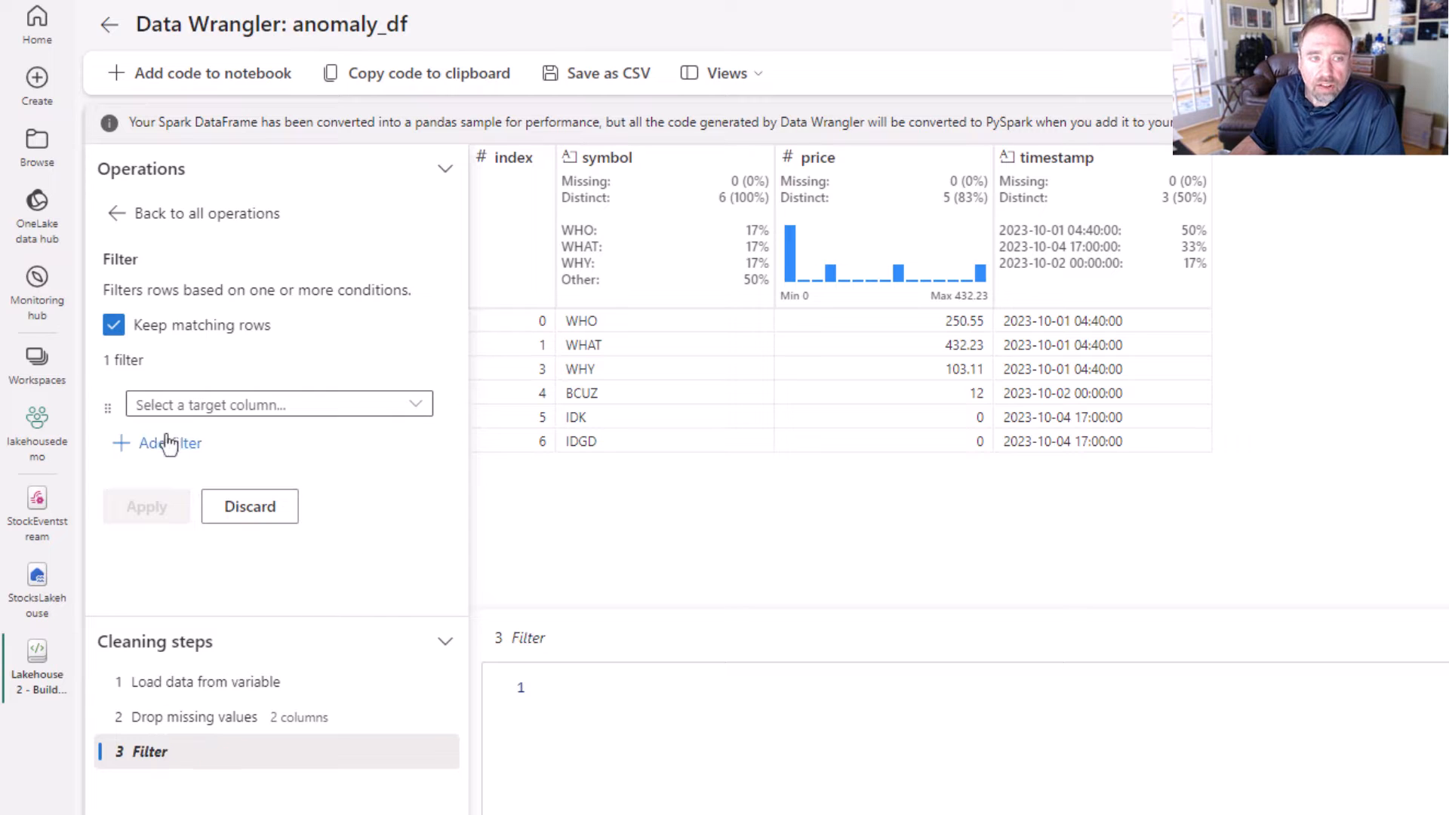
click(415, 405)
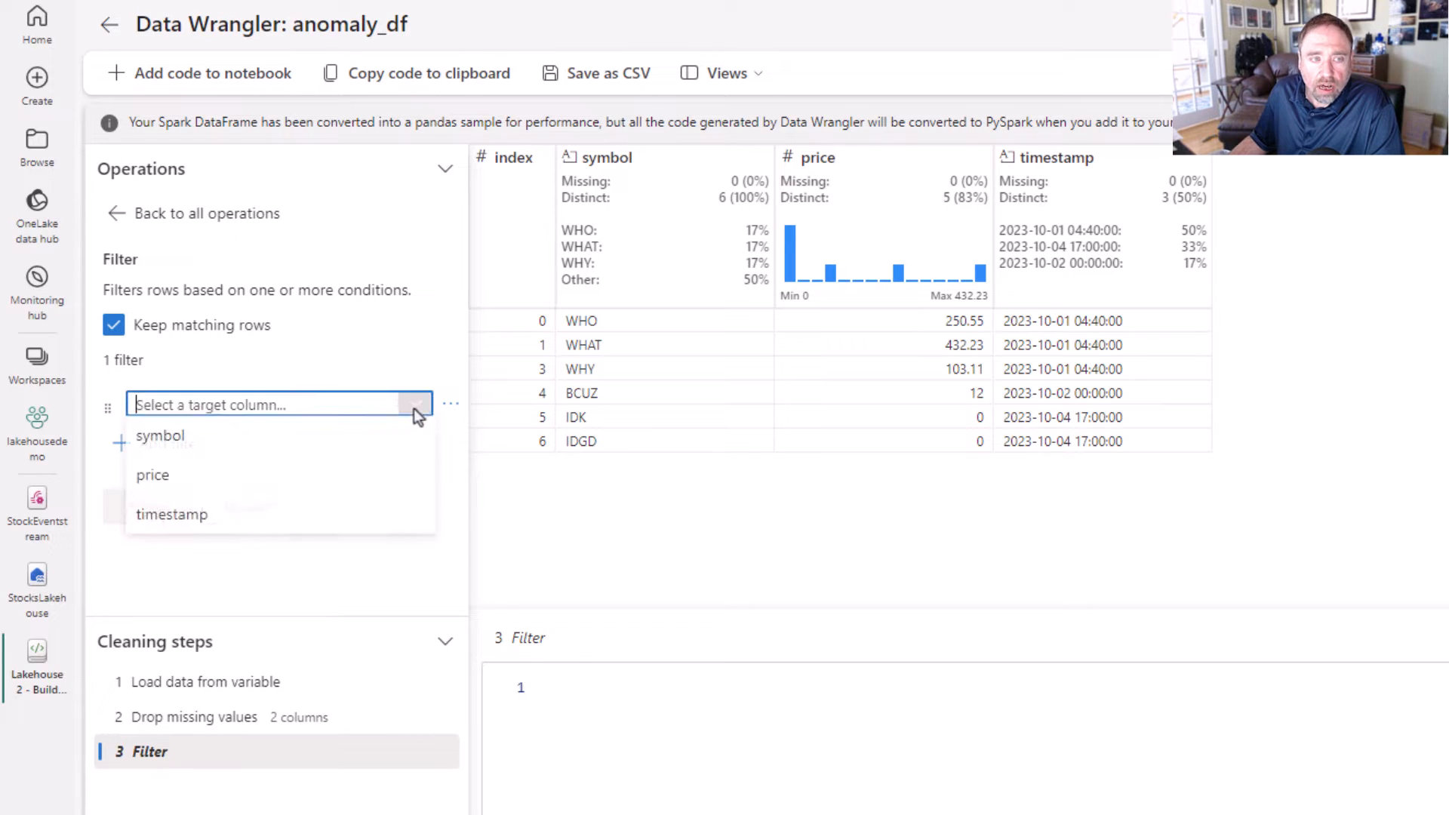
click(239, 489)
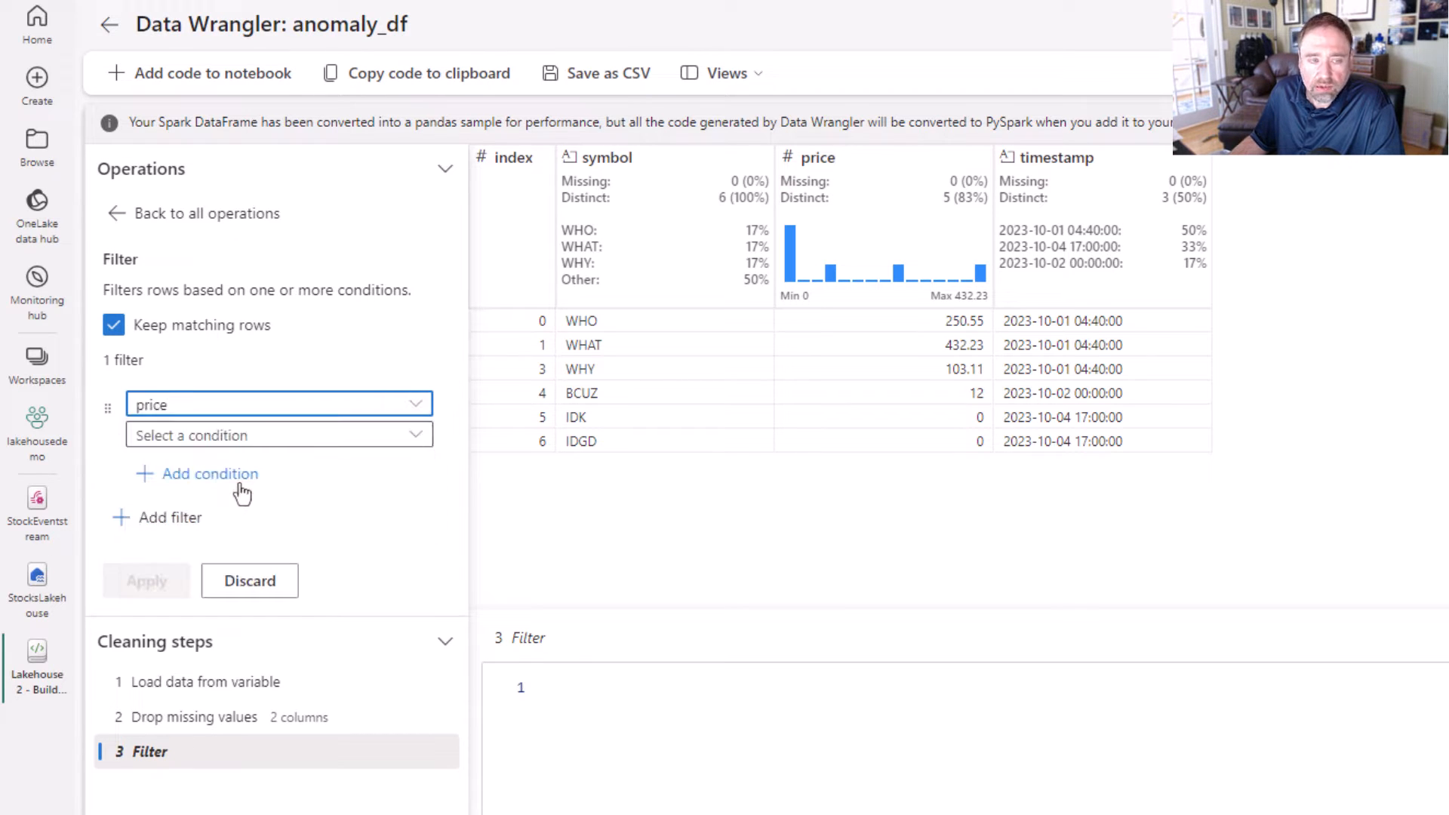
click(390, 436)
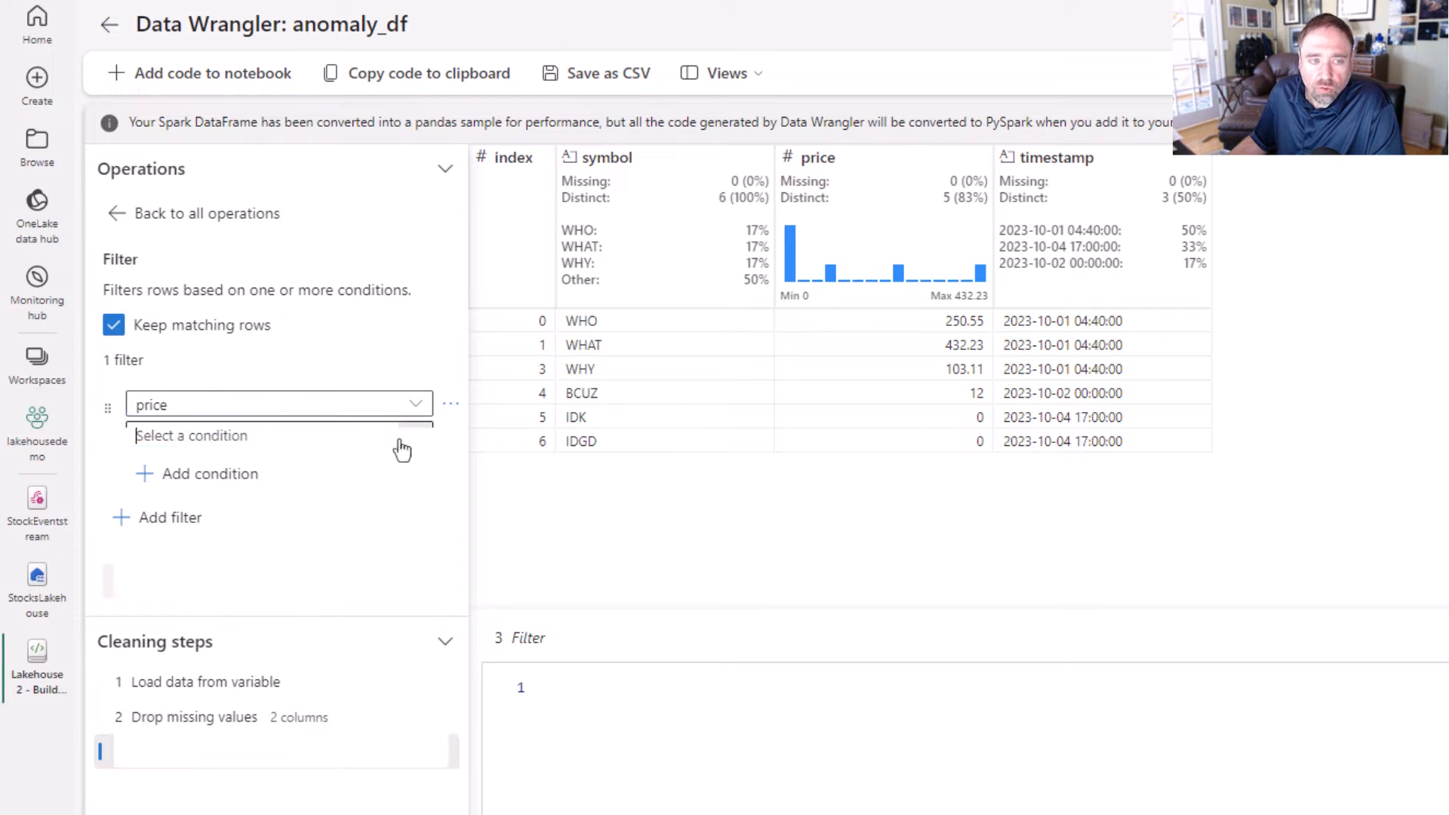
click(274, 665)
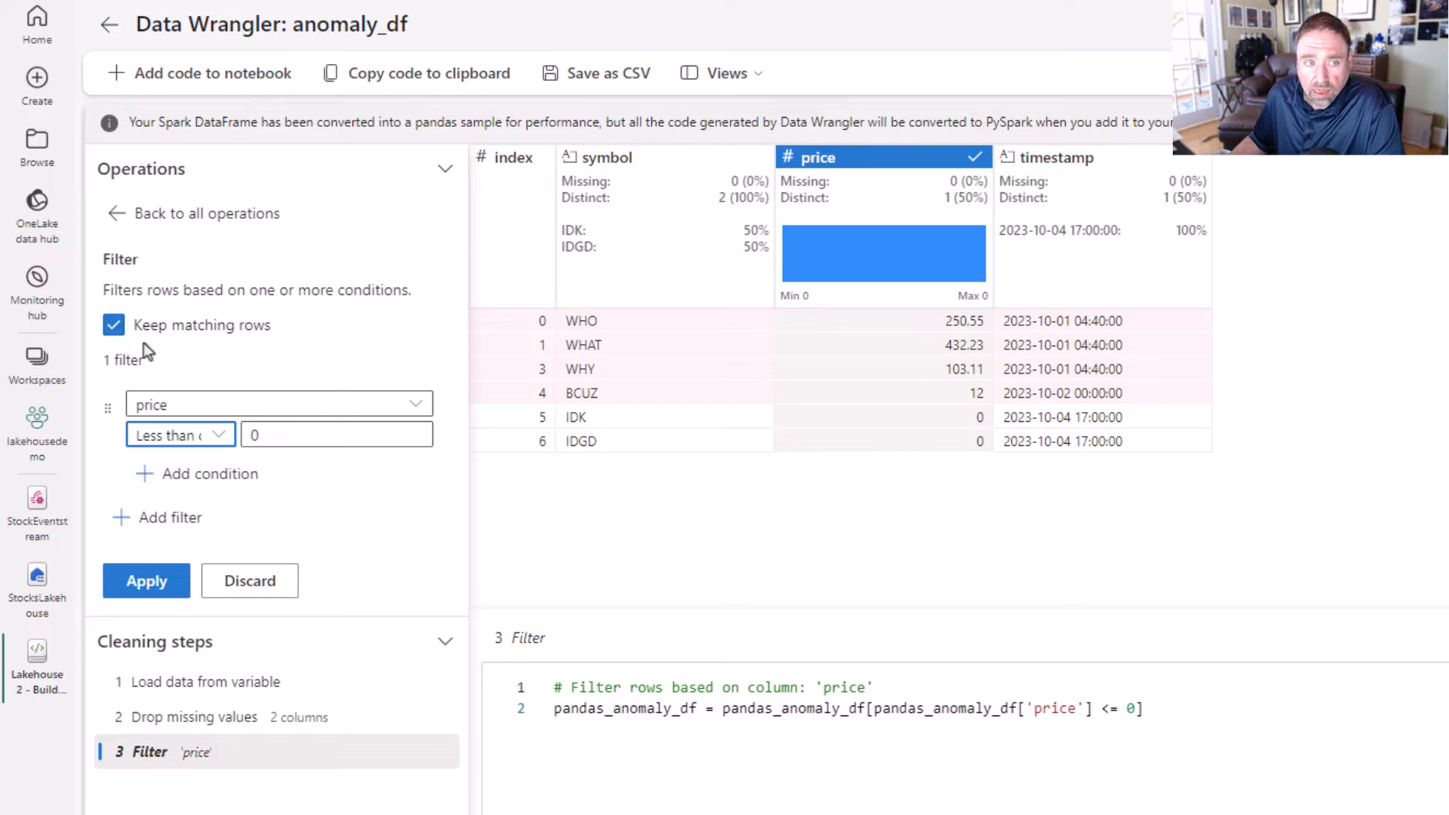
click(113, 326)
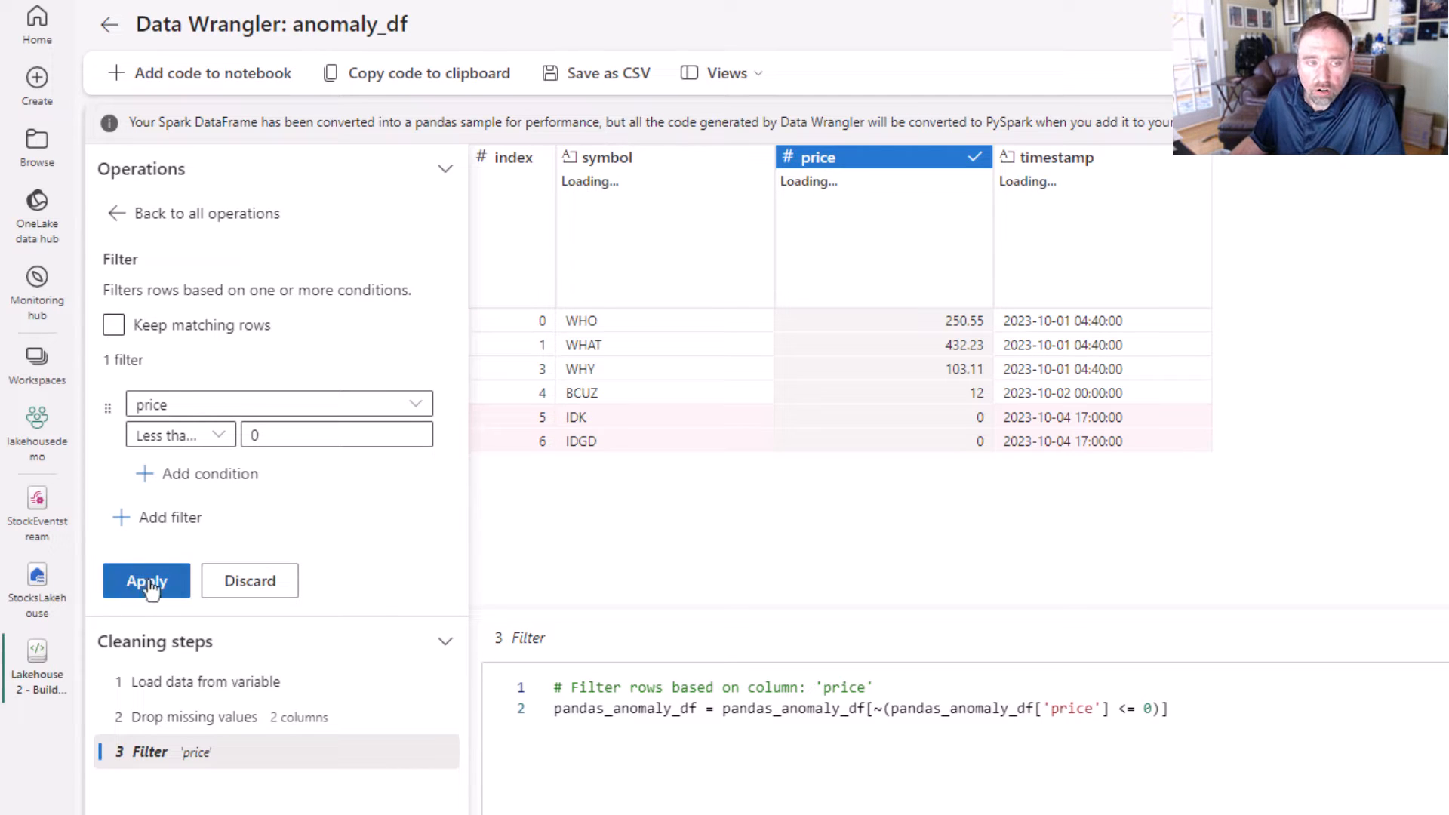
click(147, 584)
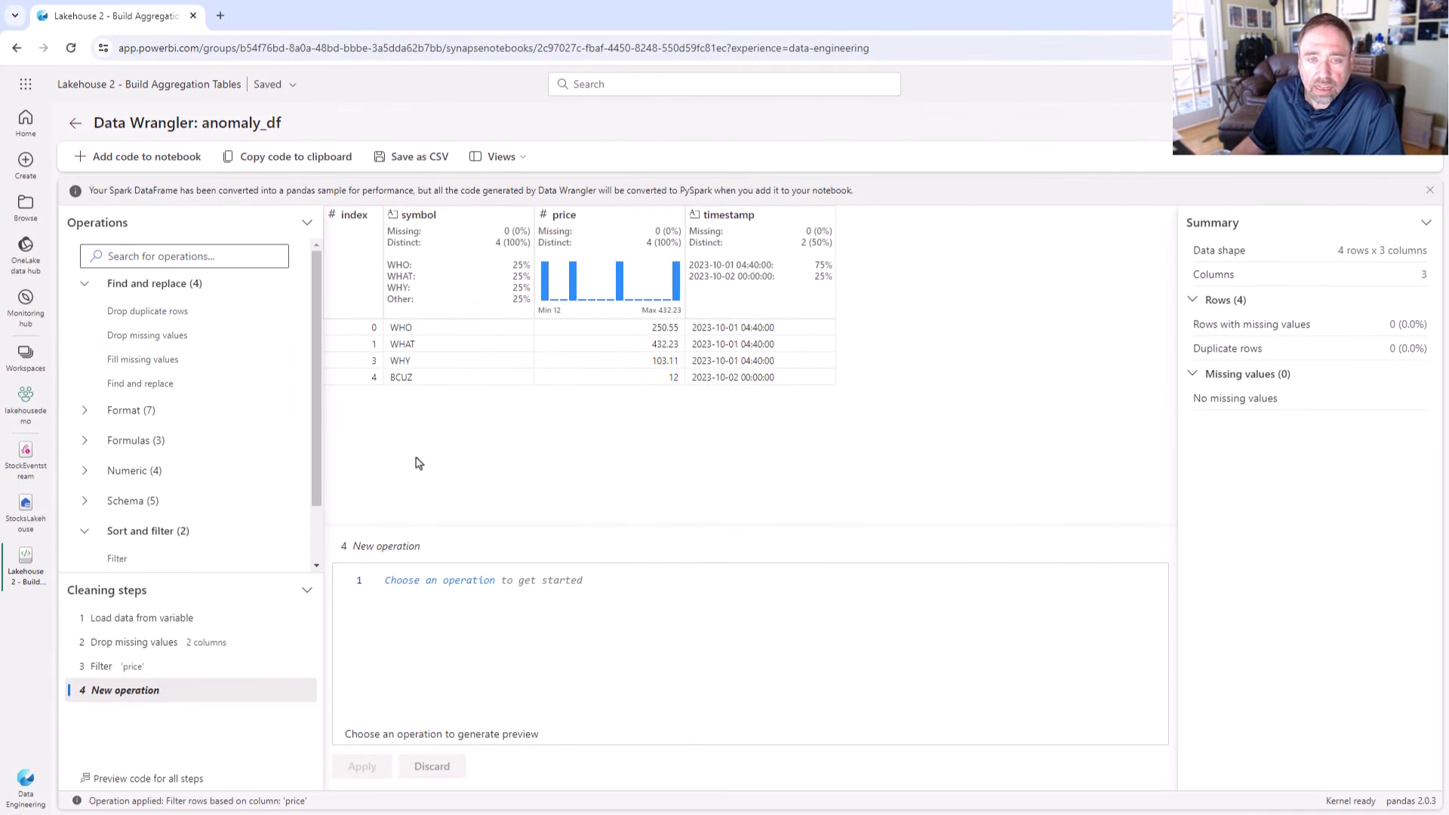
Add the generated PySpark cleaning code to the notebook without the pandas code, and review the clean_data function.
click(157, 167)
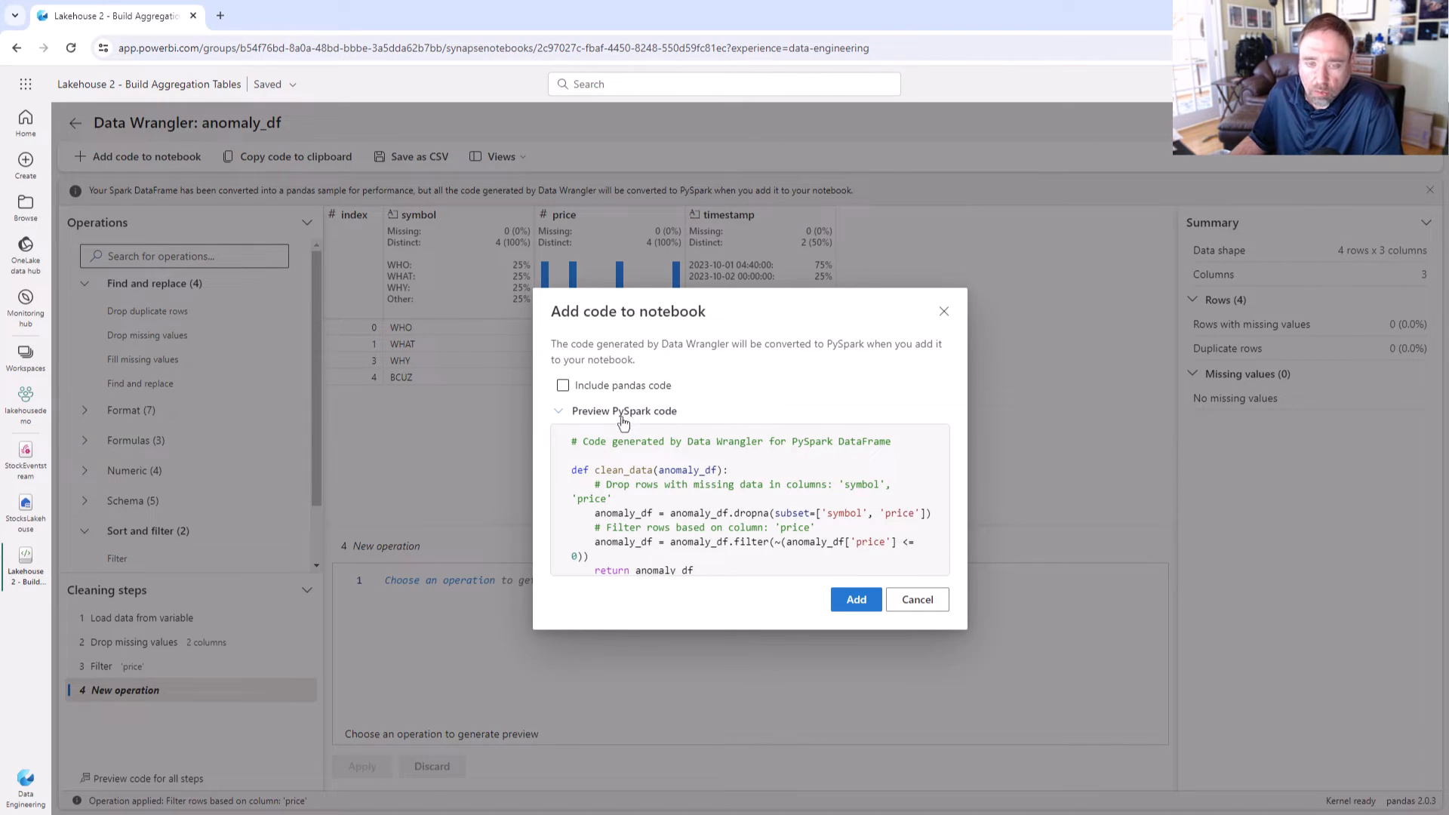
click(857, 600)
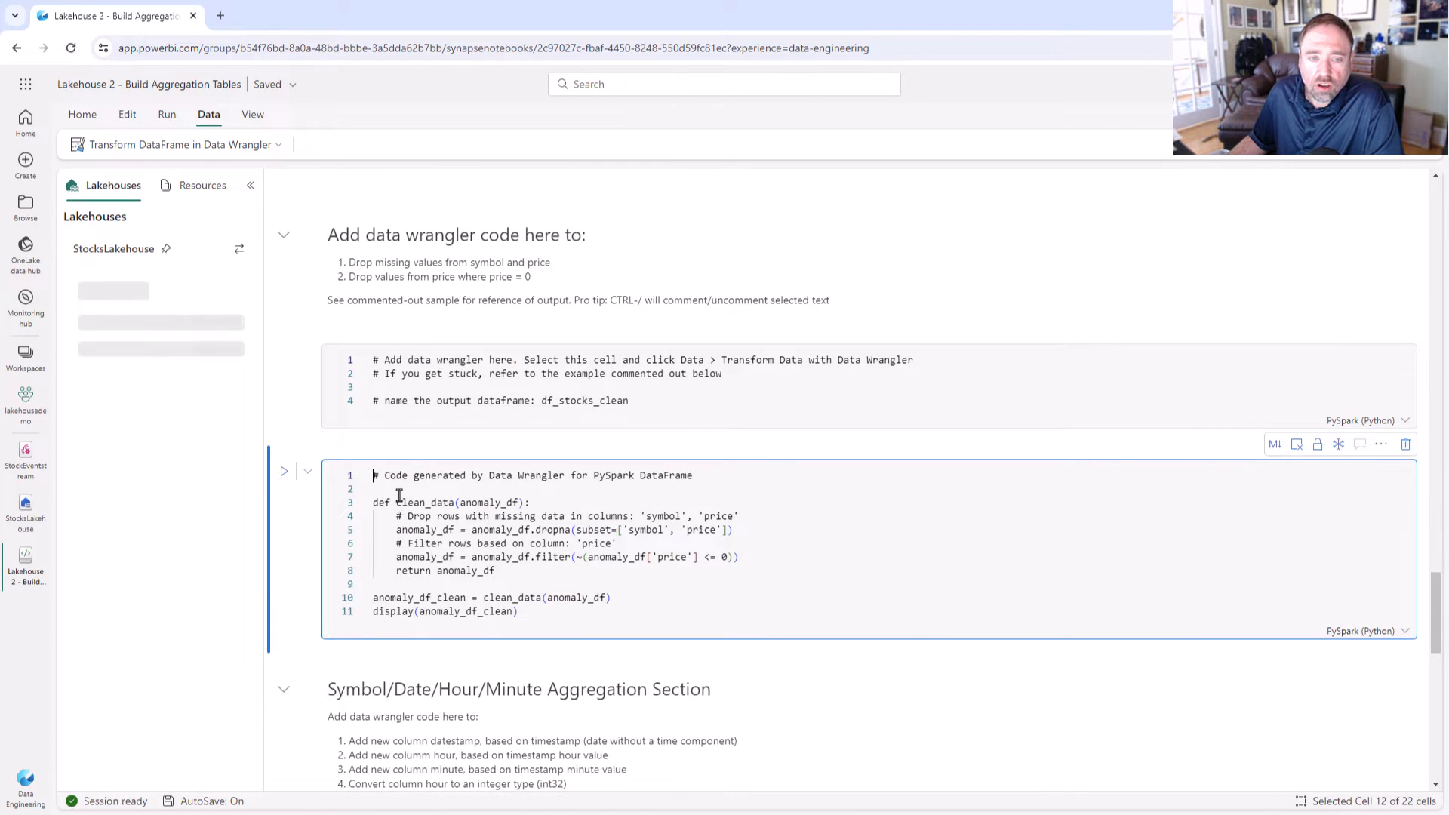
click(399, 494)
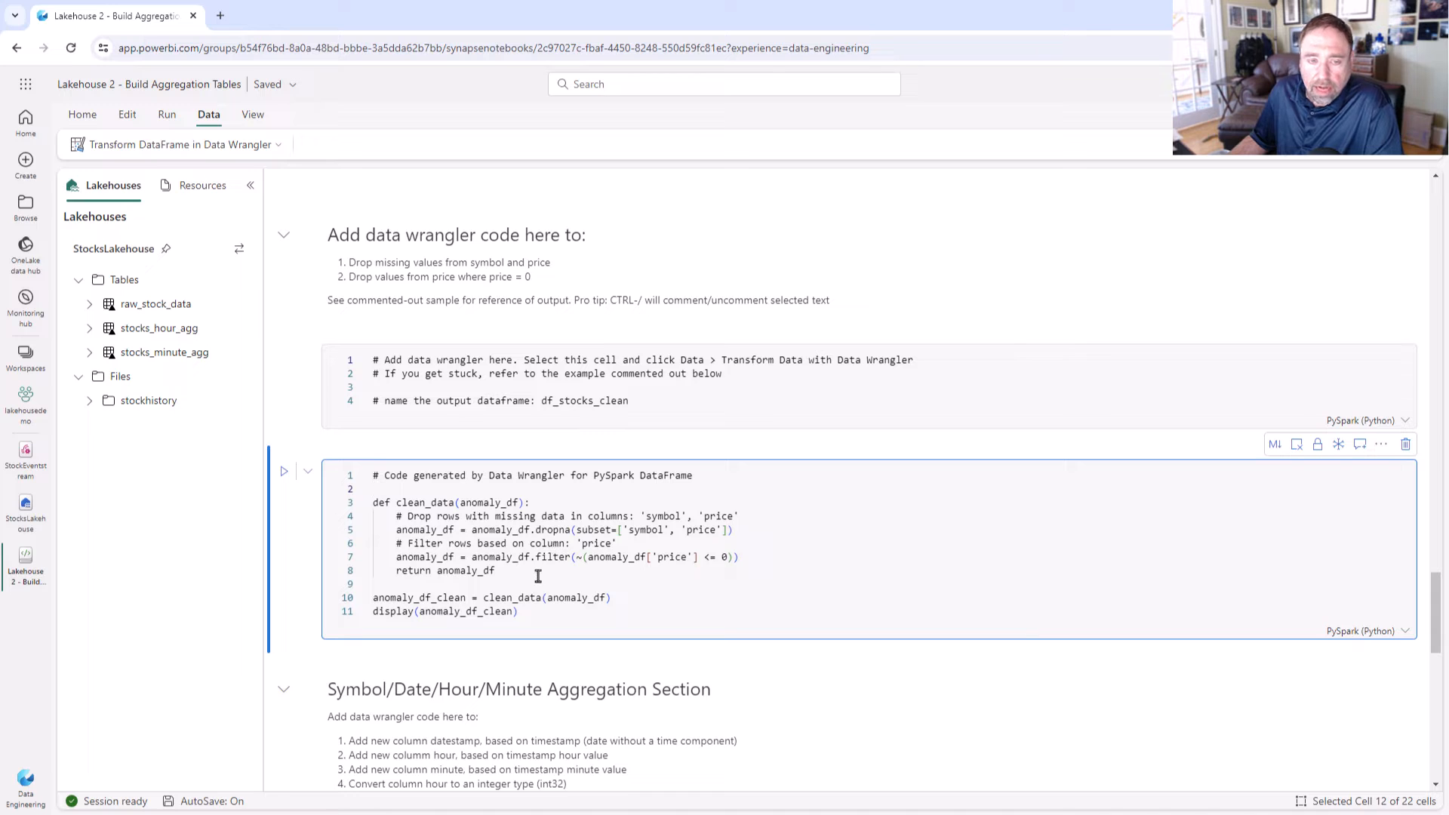
drag(495, 571, 373, 503)
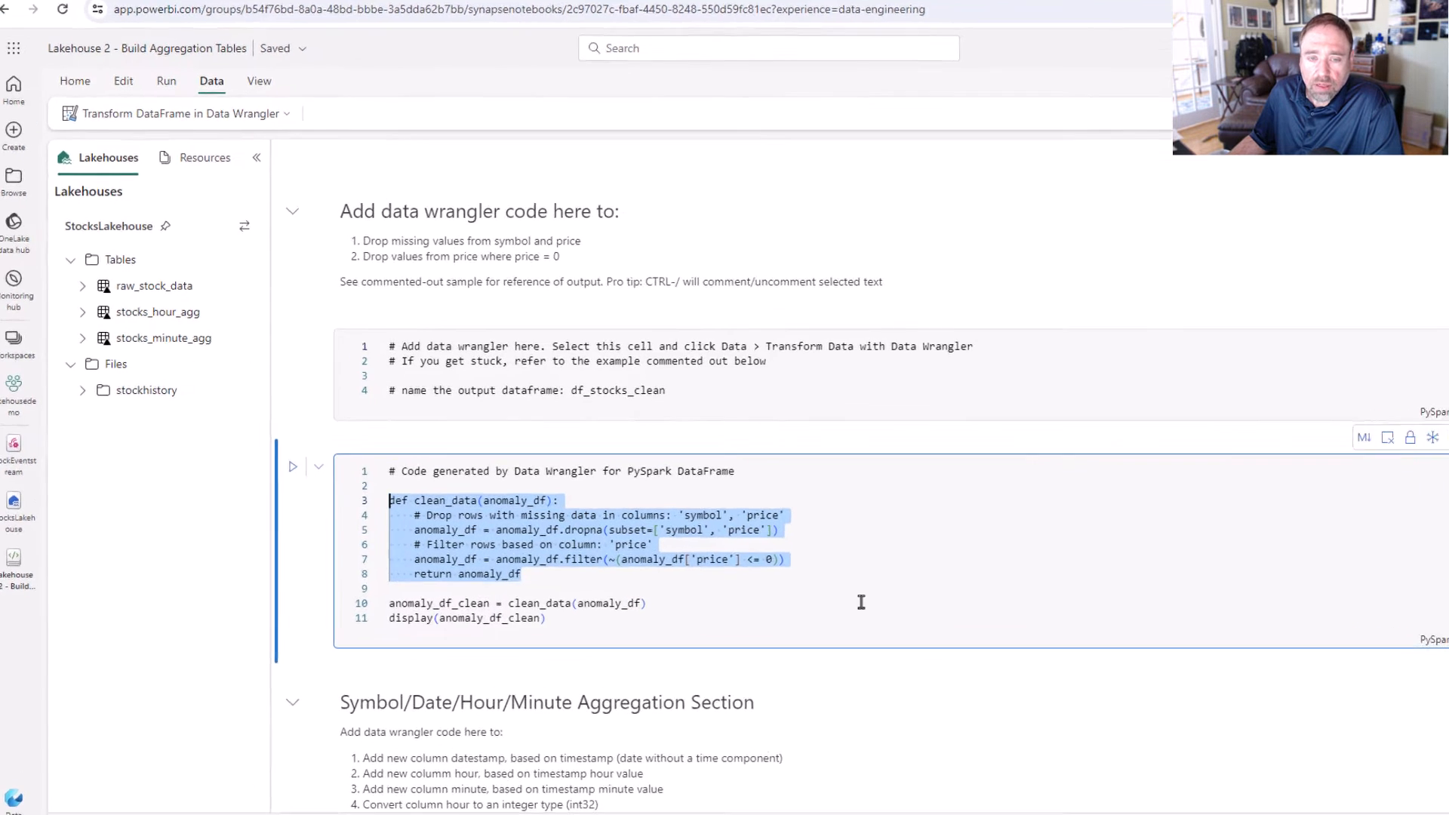
click(931, 613)
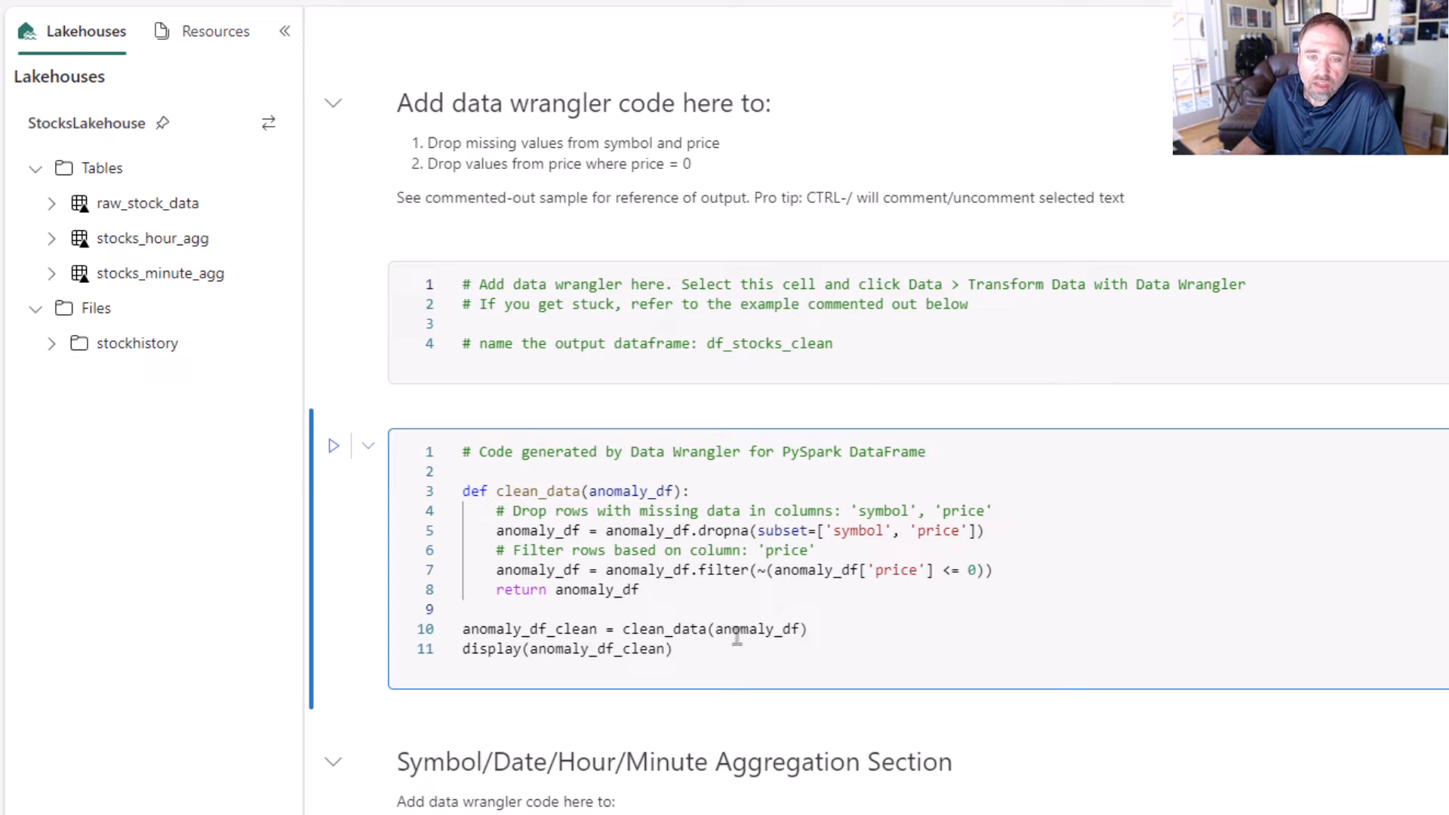
Replace the anomaly_df argument in the clean_data call on line 10 with df_stocks.
scroll(785, 647, up, 20)
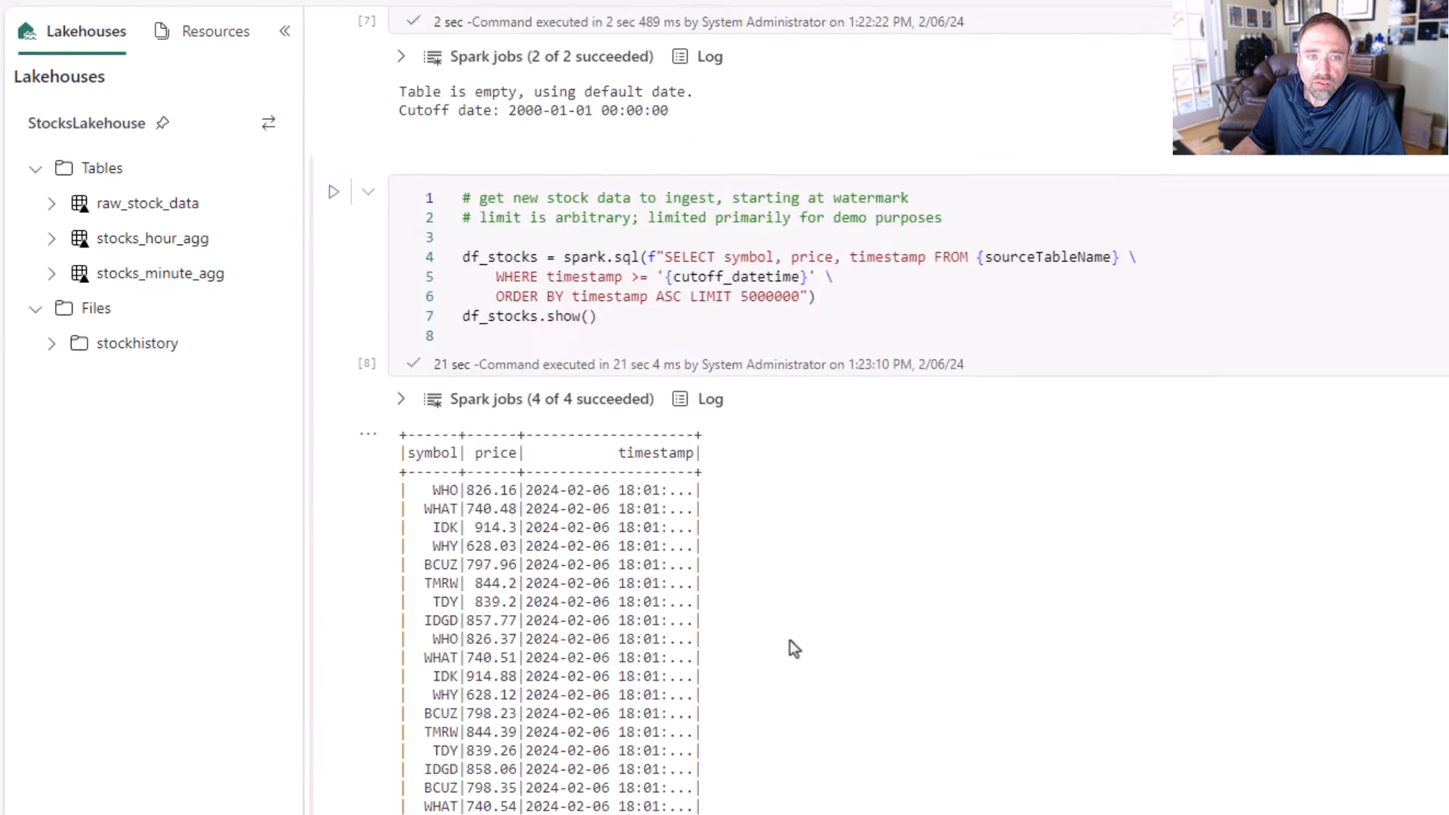
scroll(540, 647, down, 6)
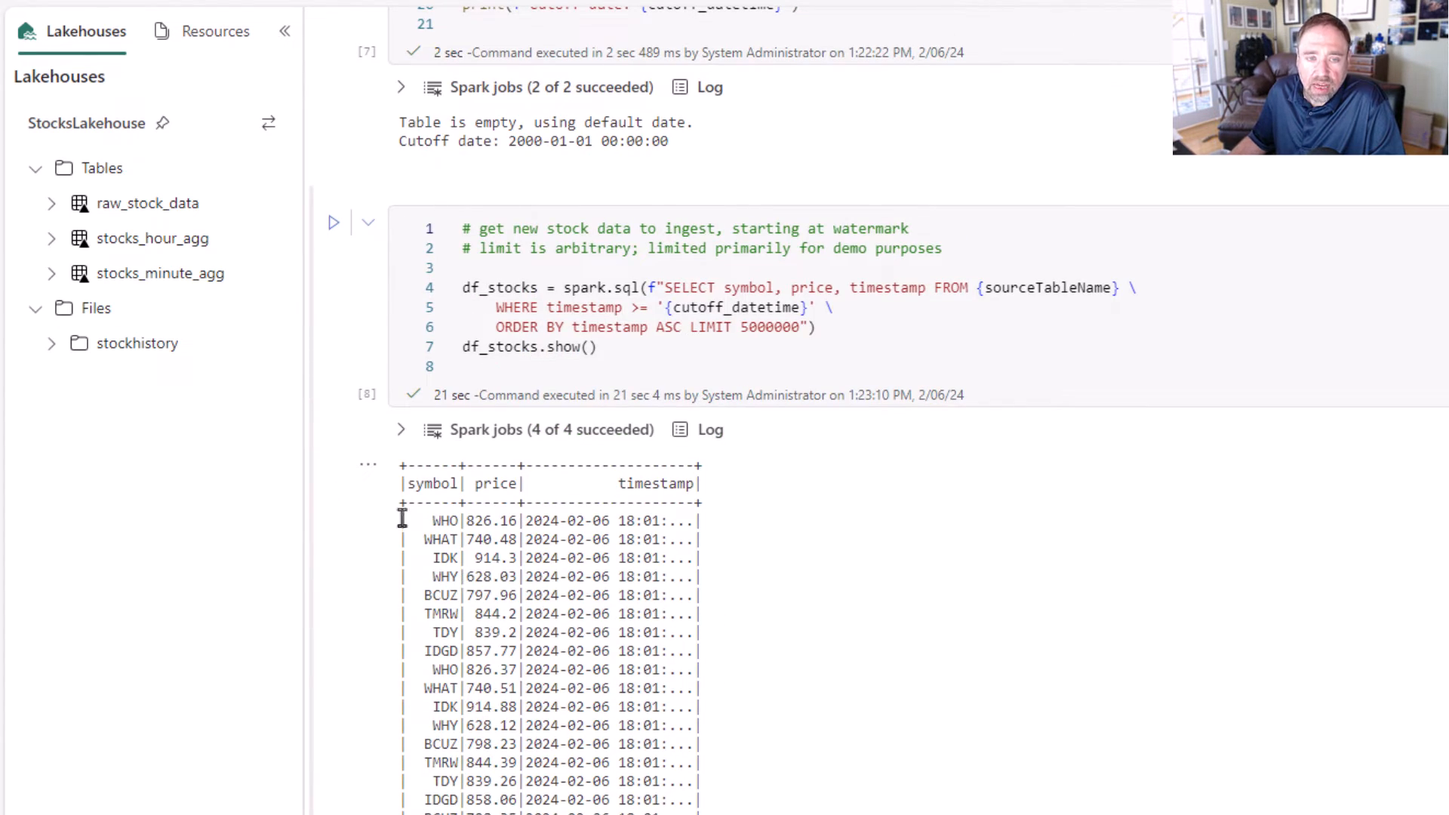
scroll(527, 734, down, 13)
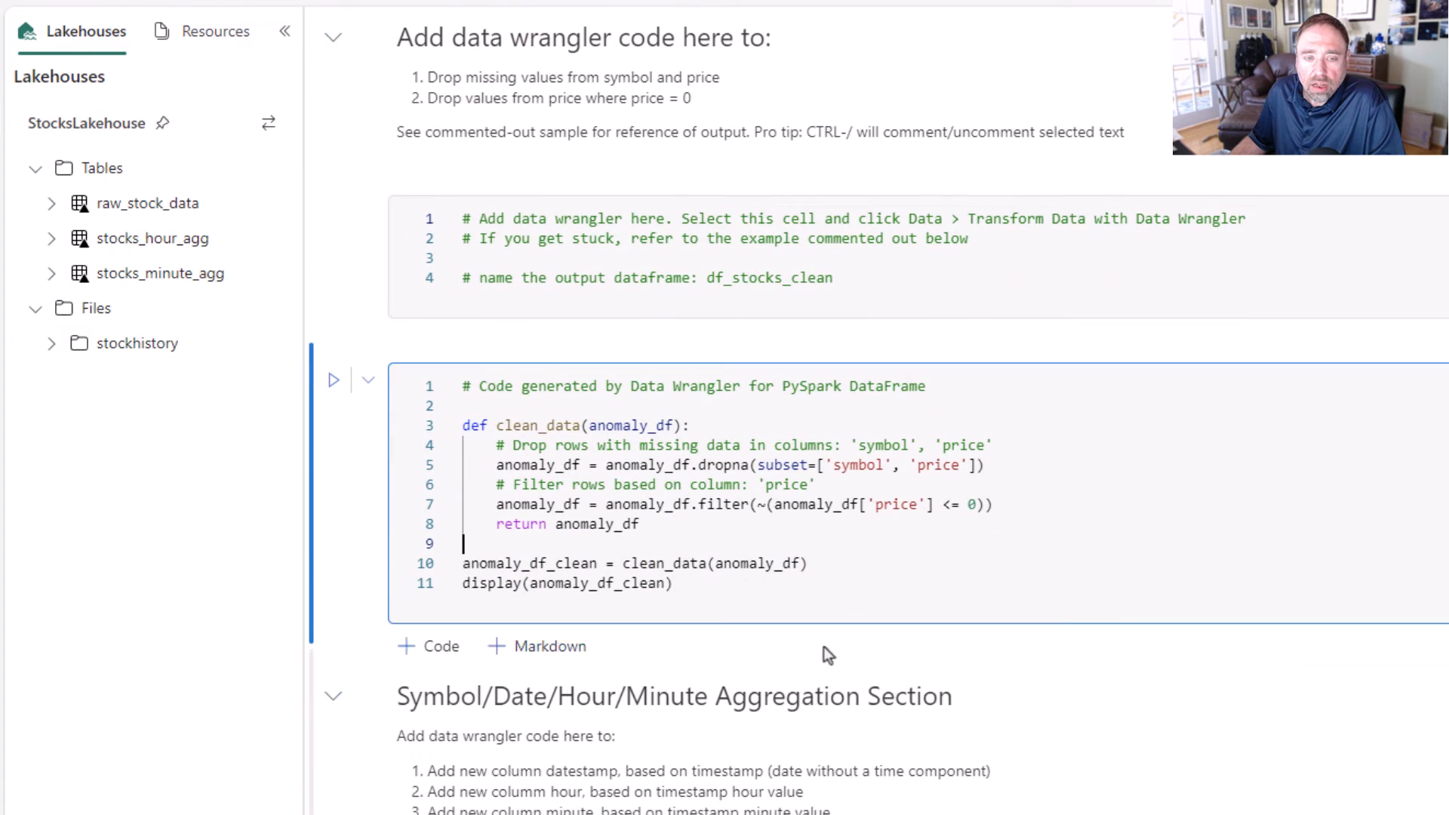
double_click(749, 563)
text(fd_)
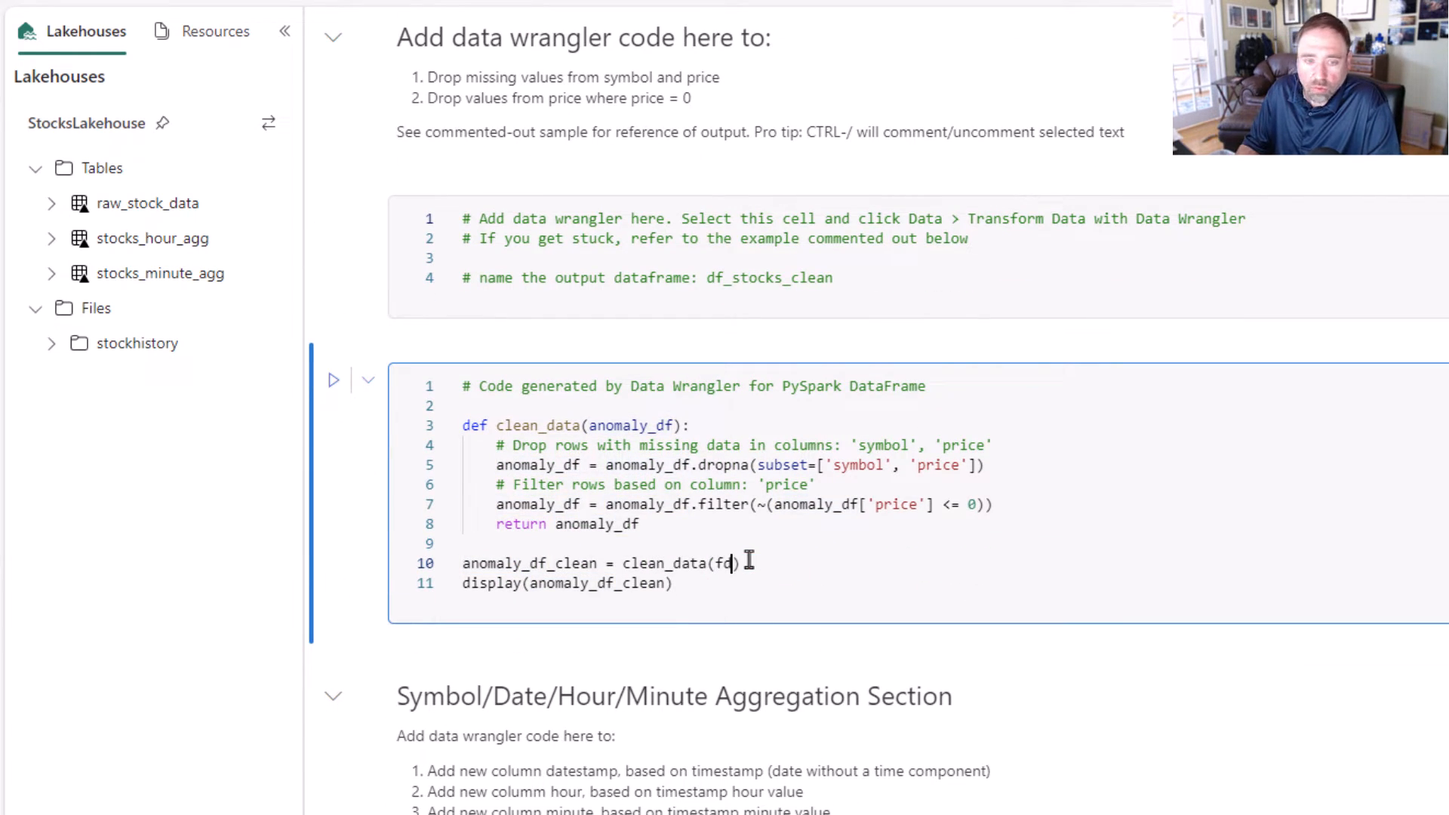
key(BackSpace)
key(BackSpace)
key(BackSpace)
text(df_stocks)
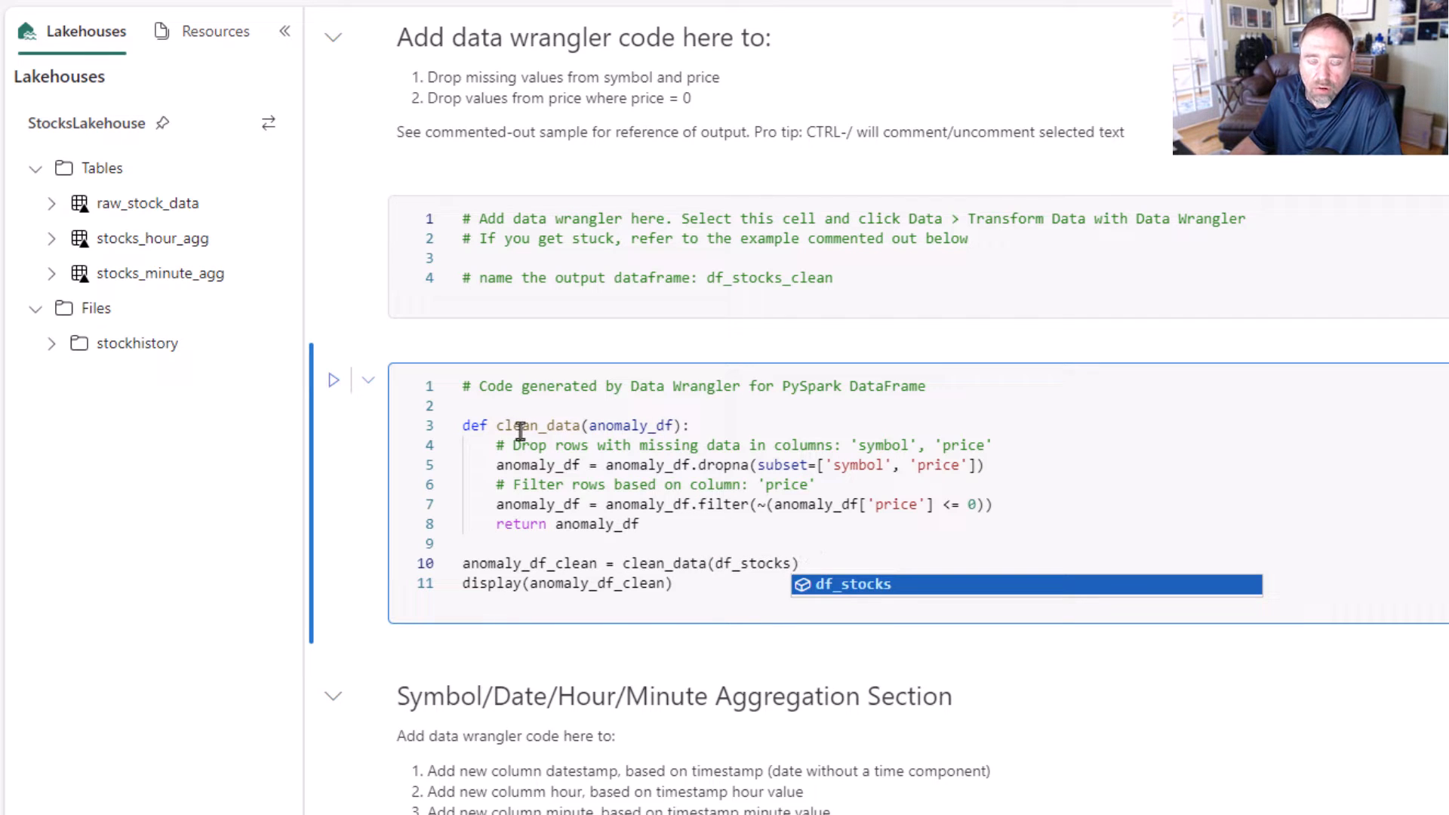
Rename the output dataframe to df_stocks_clean in both the line 10 assignment and the line 11 display call.
double_click(626, 424)
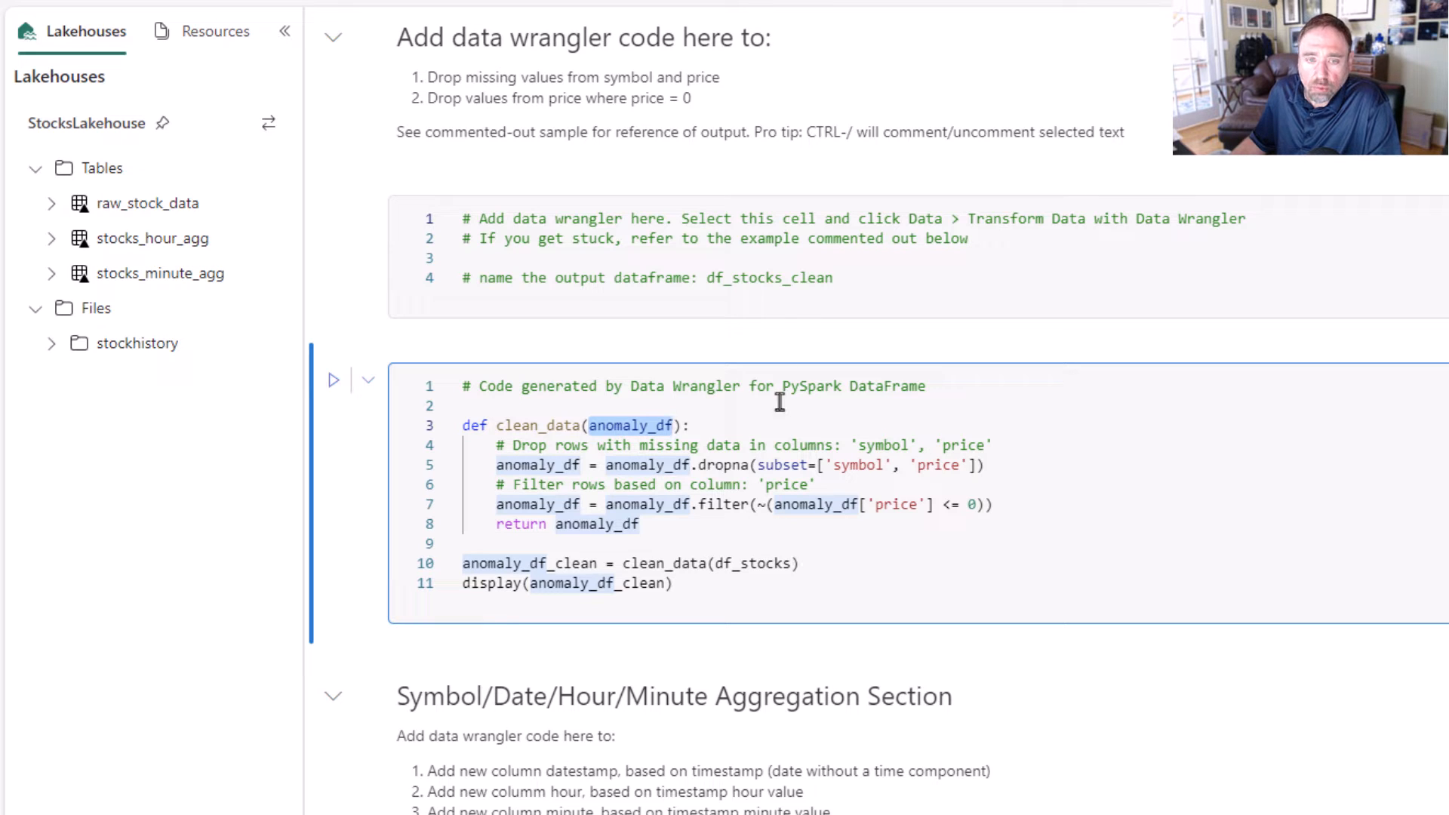
double_click(747, 276)
key(ctrl+c)
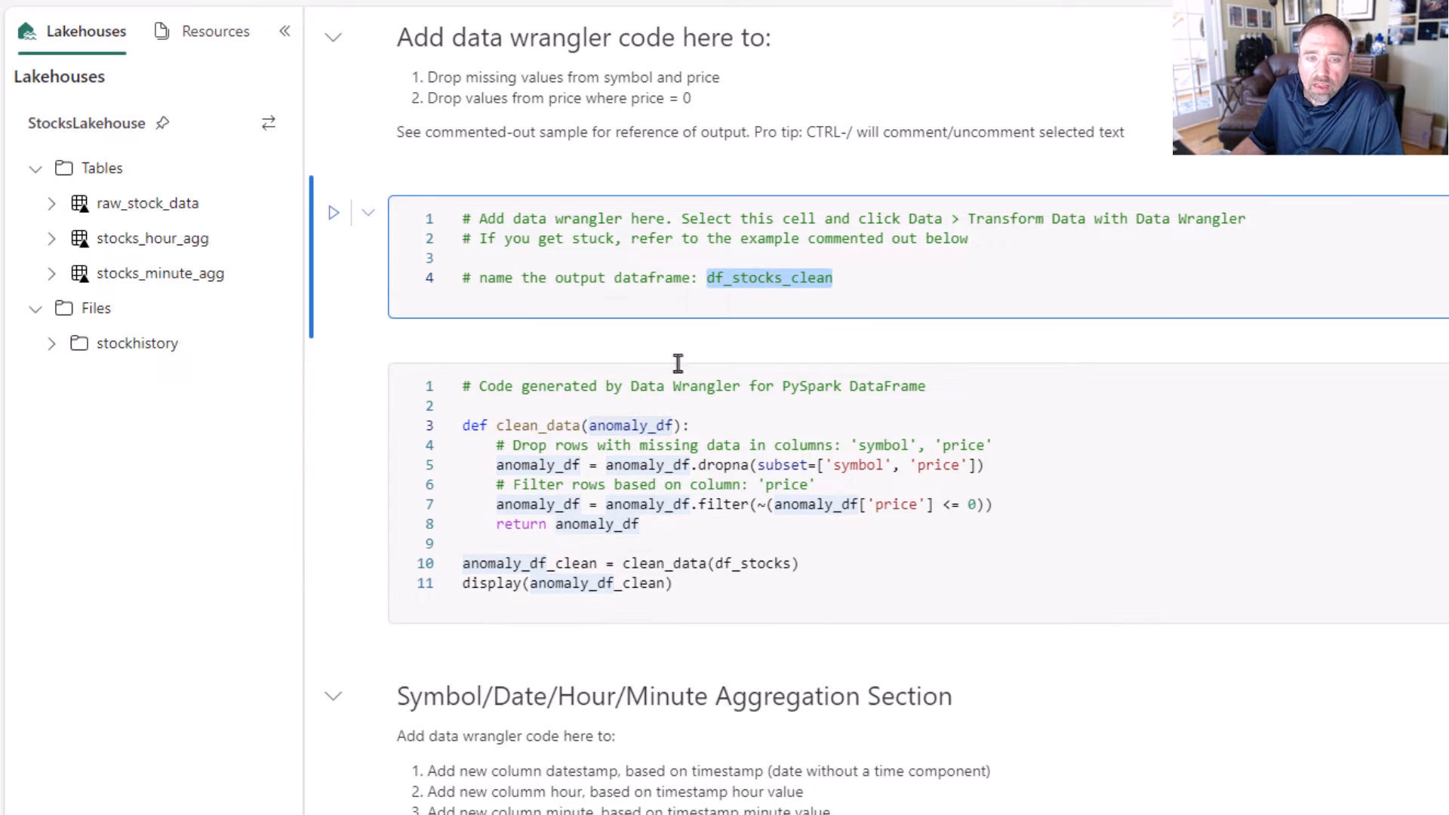
double_click(486, 563)
key(ctrl+v)
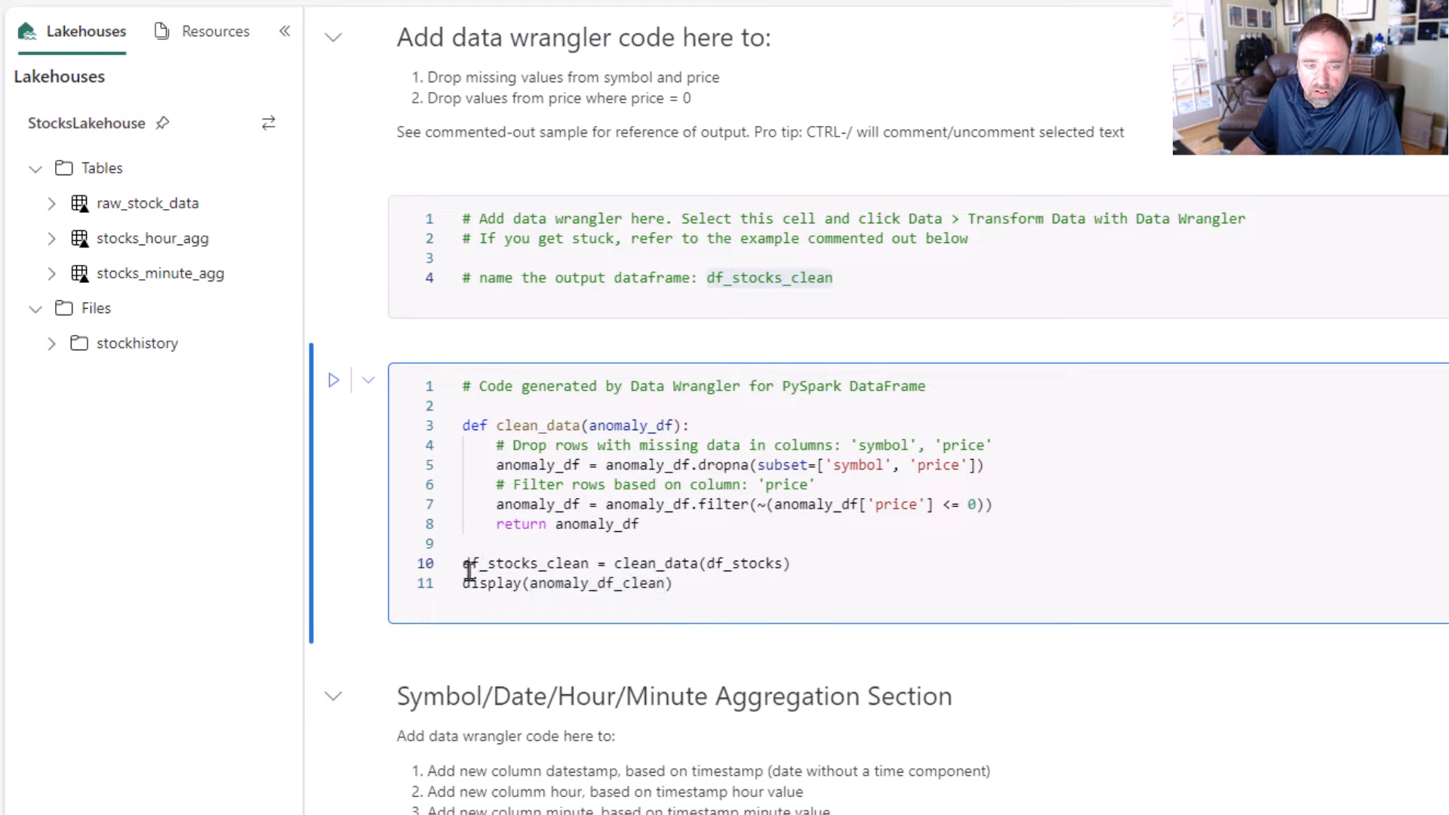
double_click(571, 581)
key(ctrl+v)
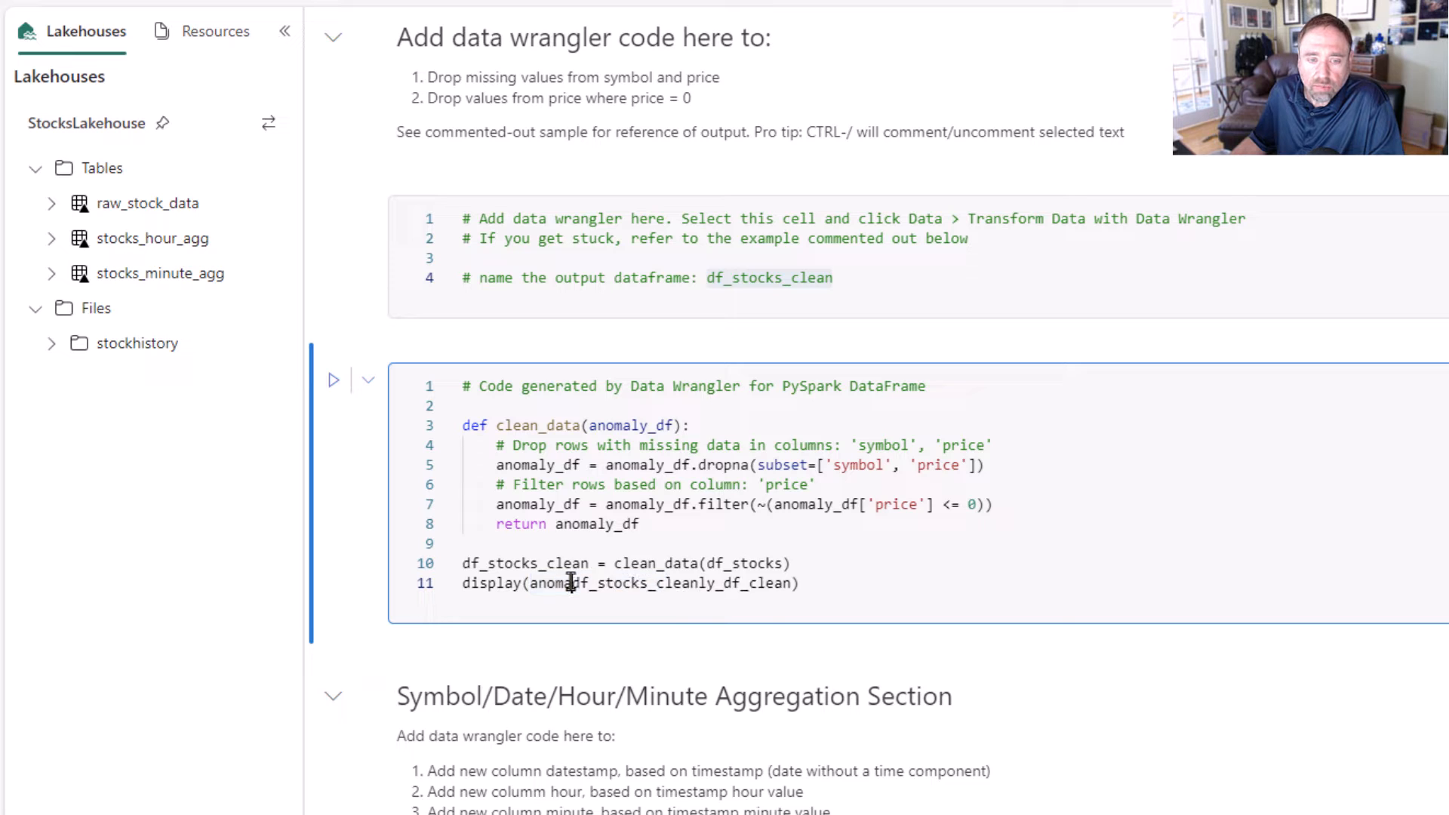
double_click(572, 582)
key(ctrl+v)
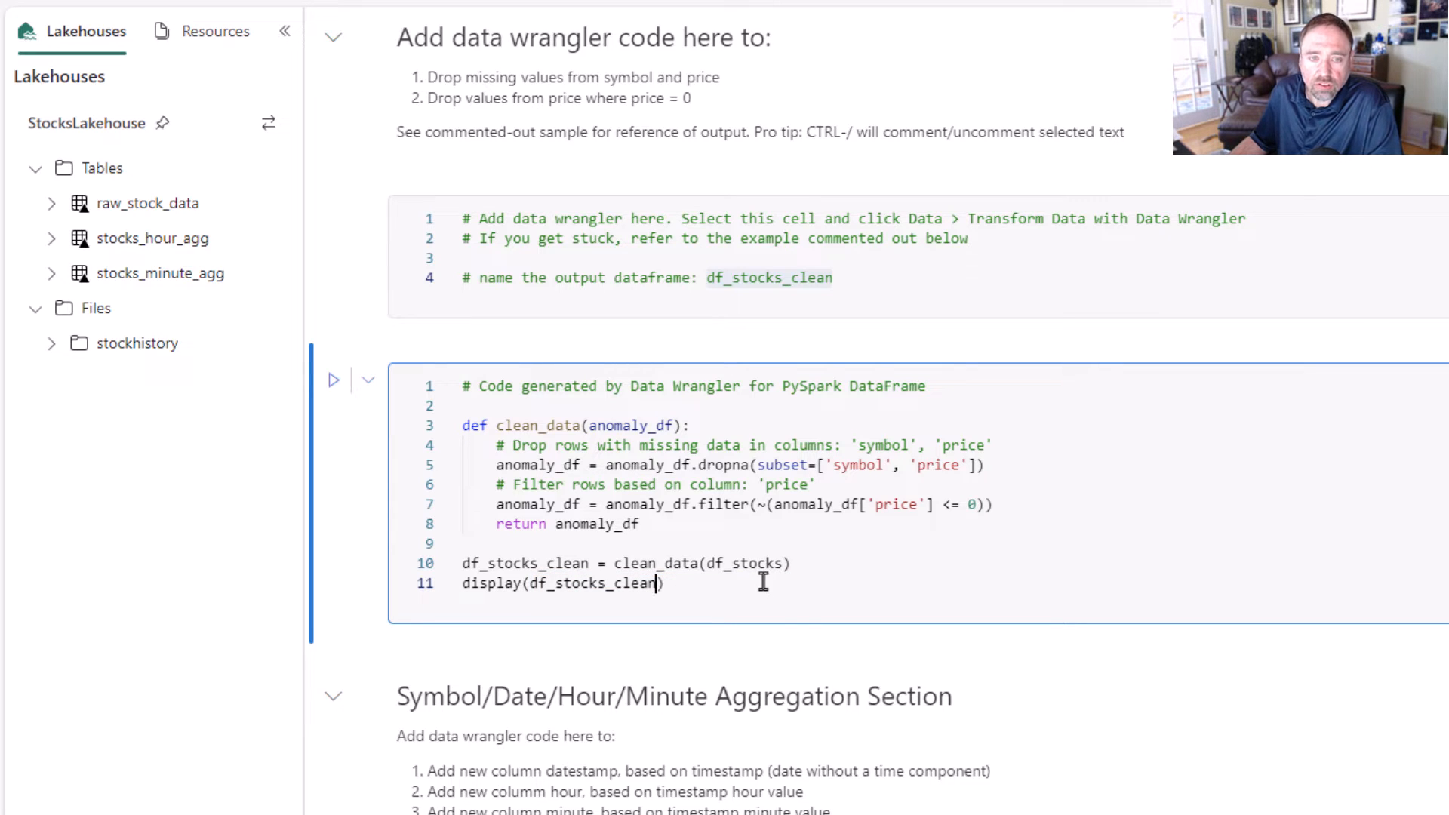
Run the cleaning cell and examine the symbol, price and timestamp rows of its output table.
click(334, 383)
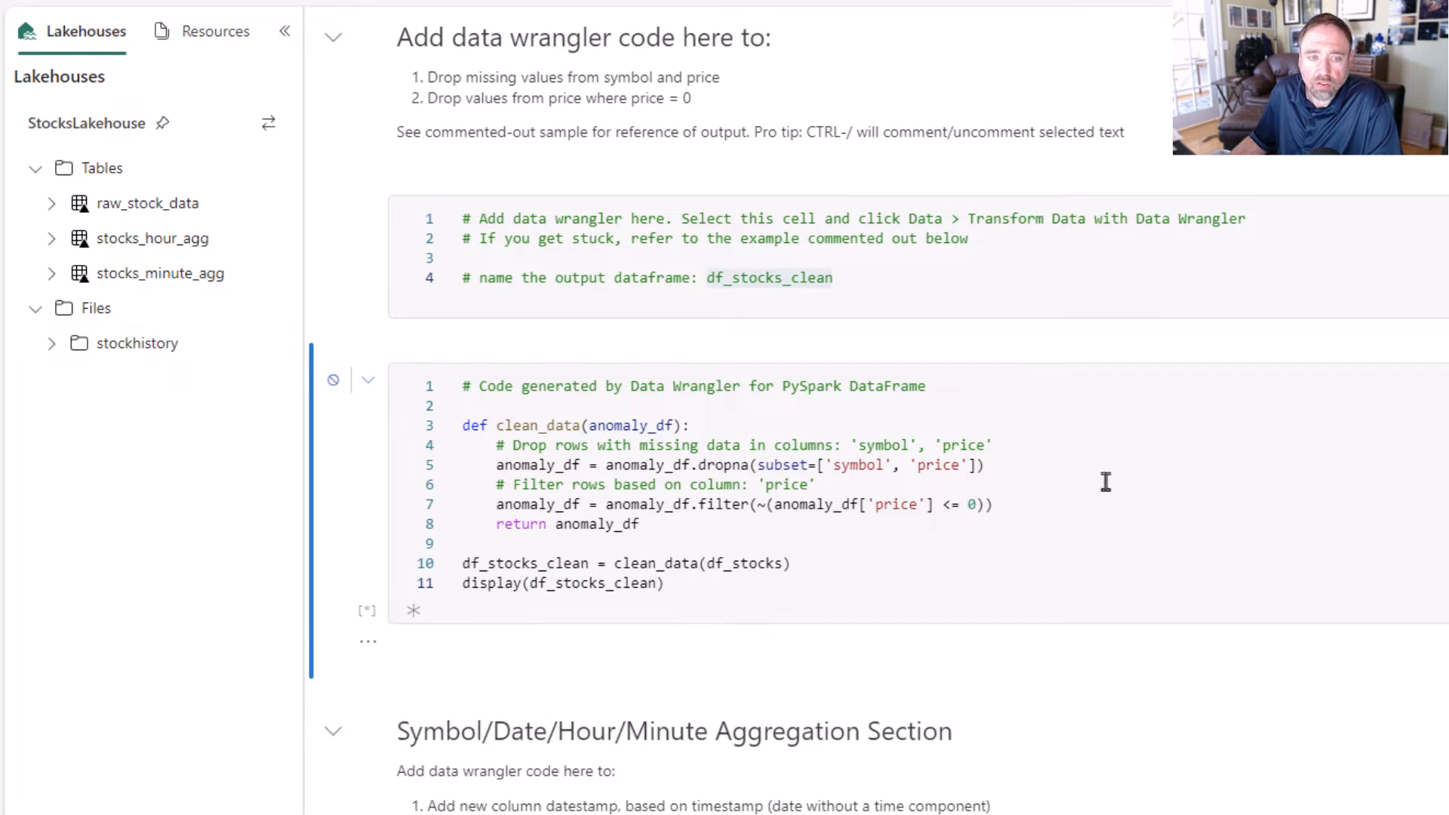
scroll(1102, 482, down, 1)
scroll(993, 465, down, 1)
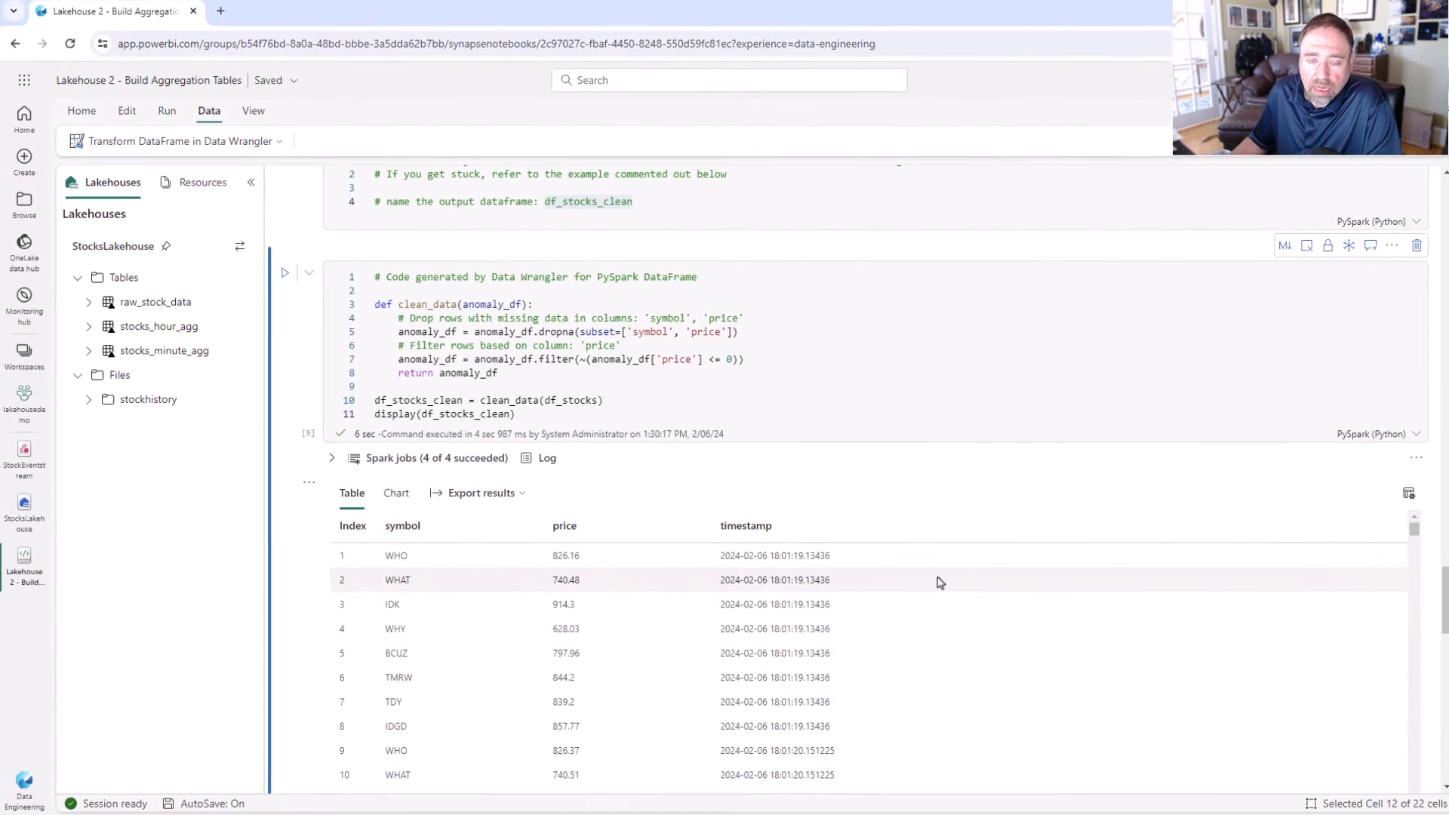
scroll(755, 570, down, 1)
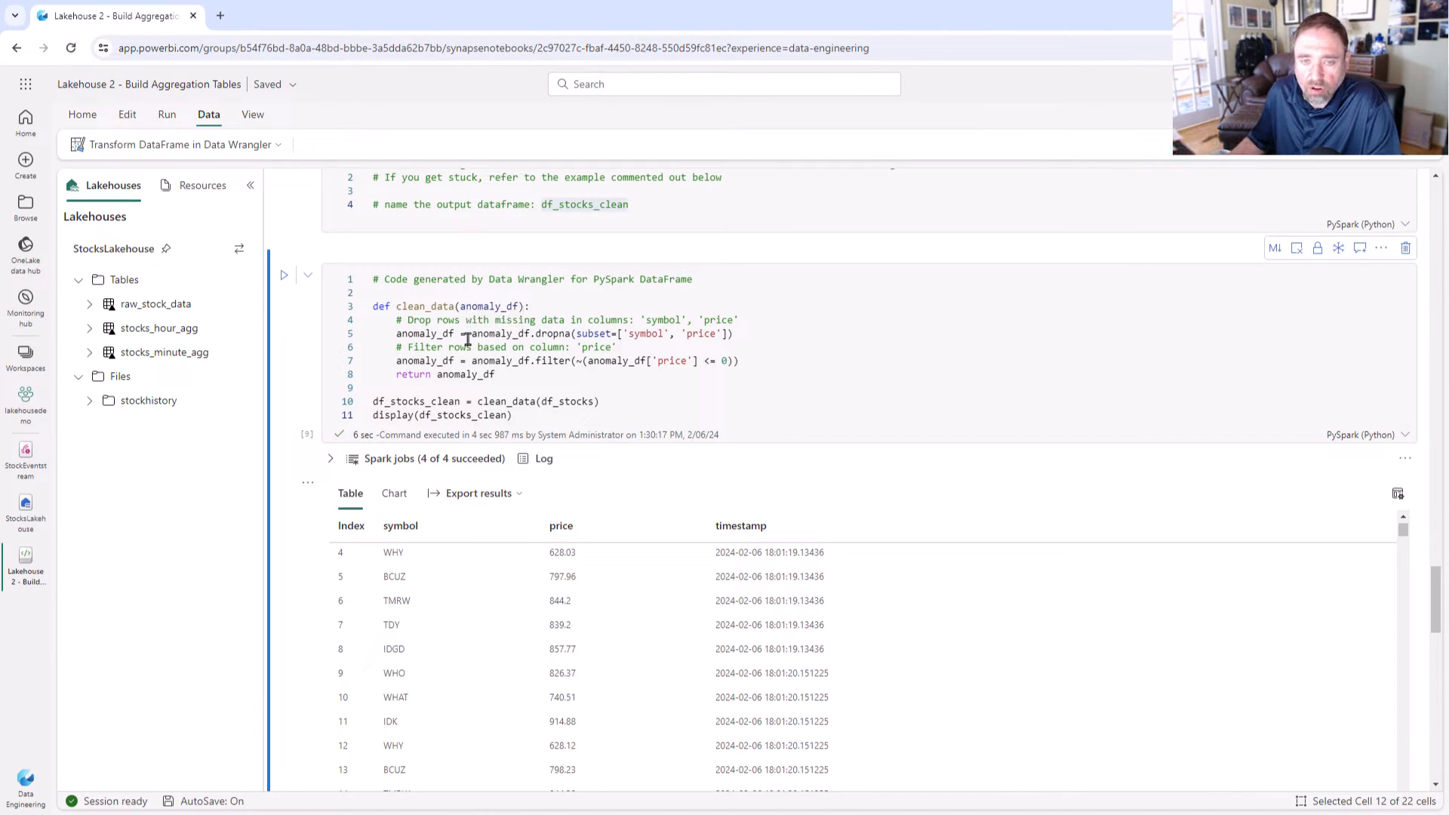
scroll(430, 363, down, 2)
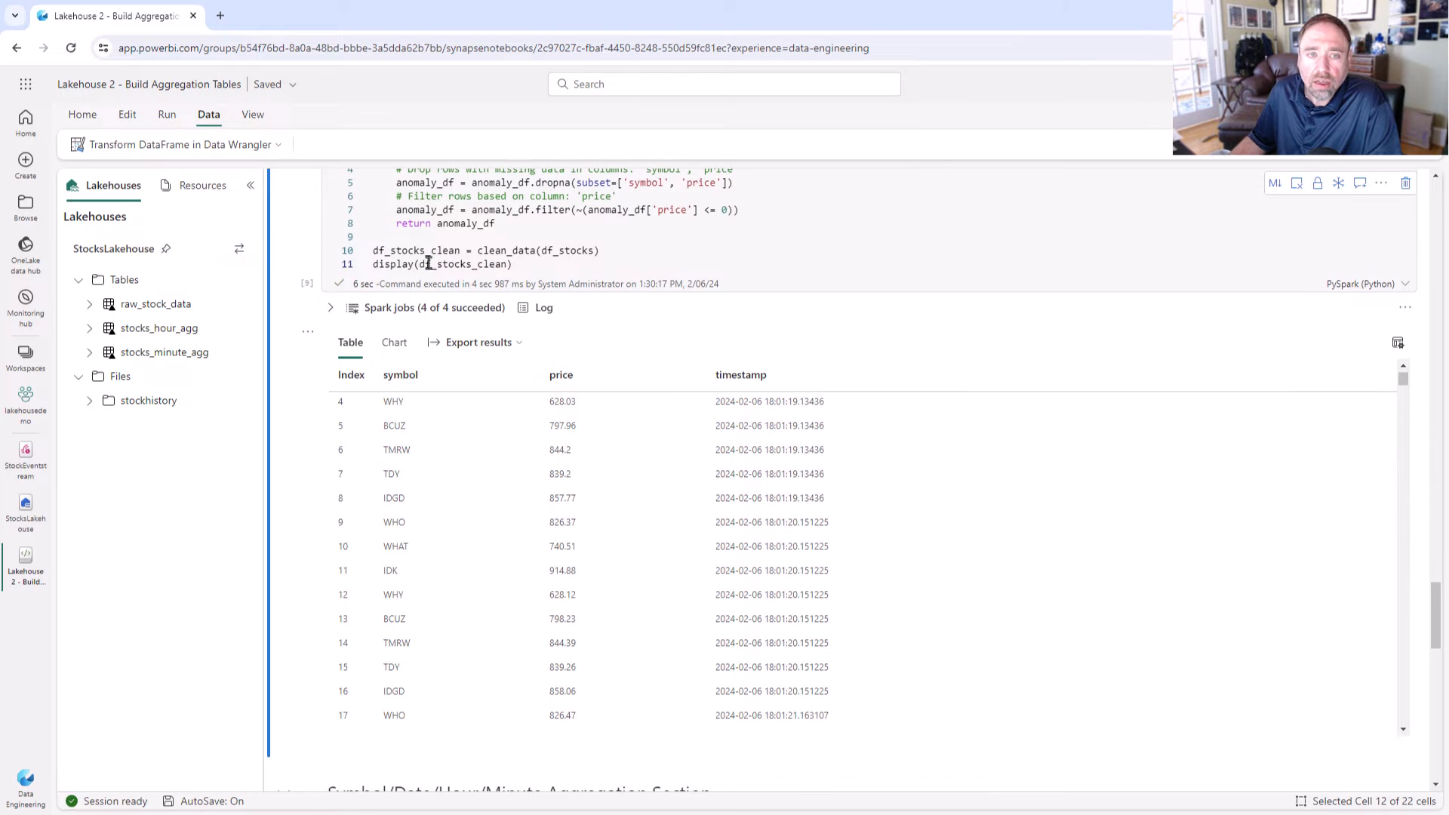
scroll(415, 317, down, 2)
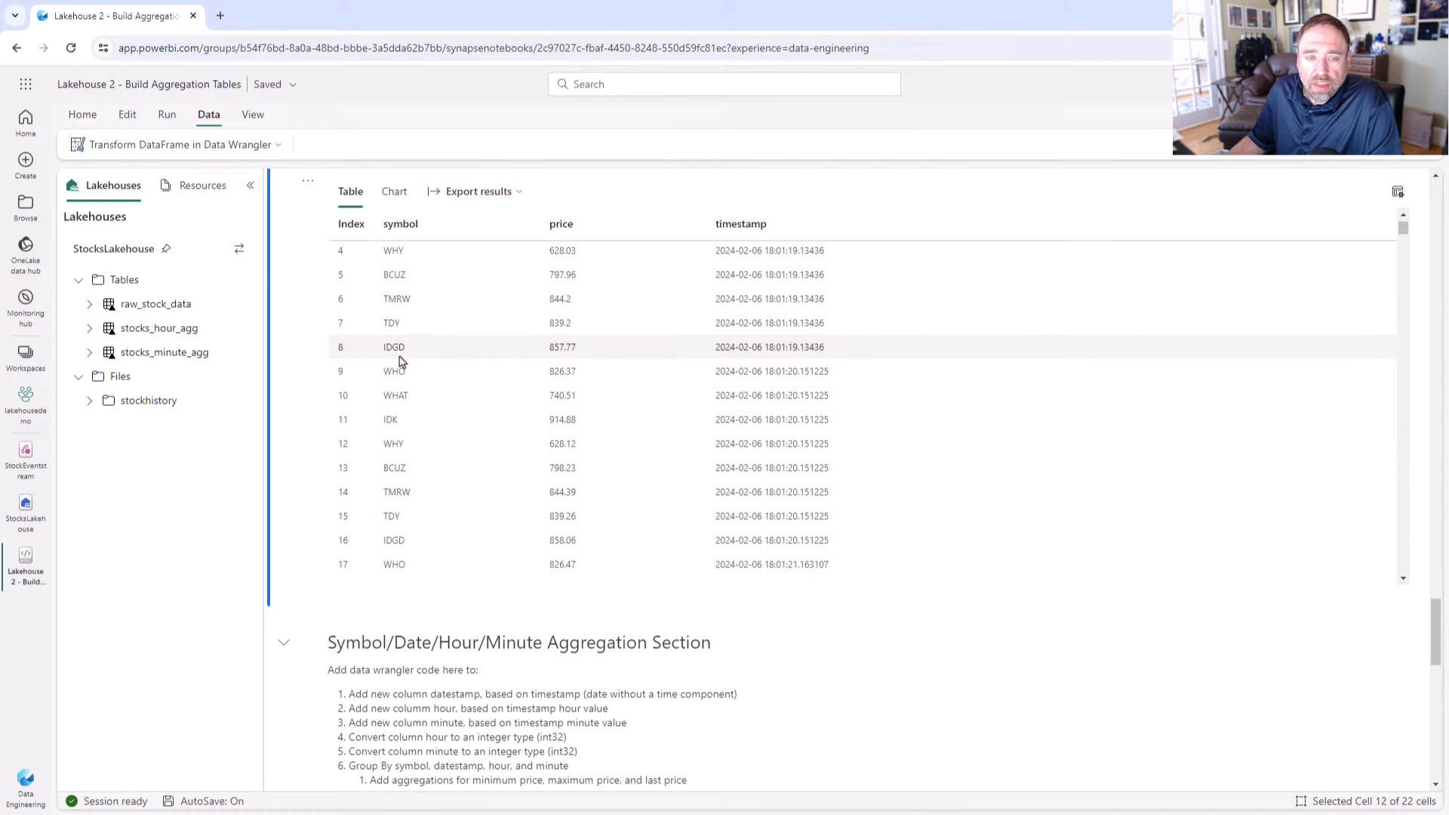
scroll(423, 484, down, 2)
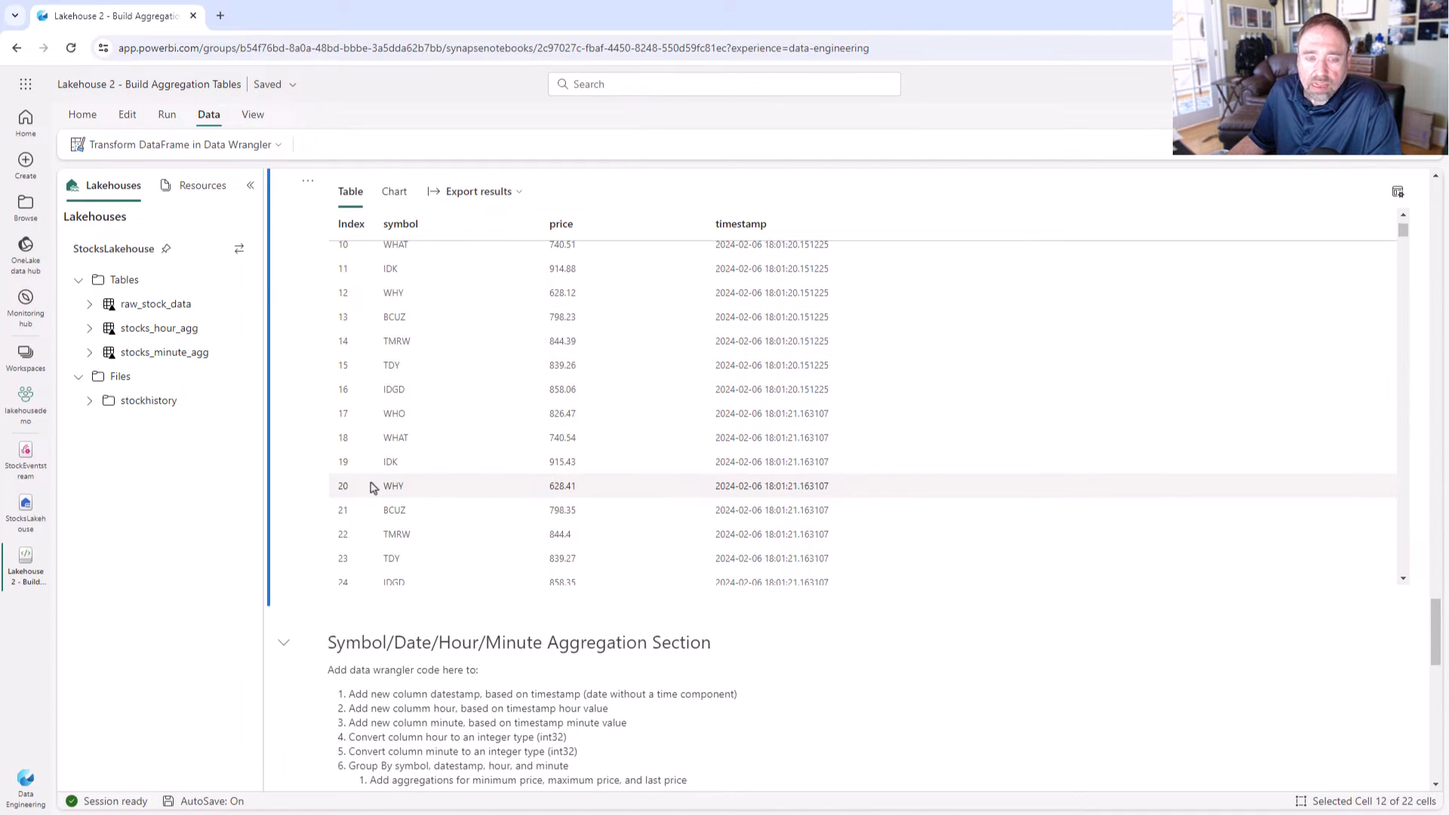
scroll(369, 578, down, 2)
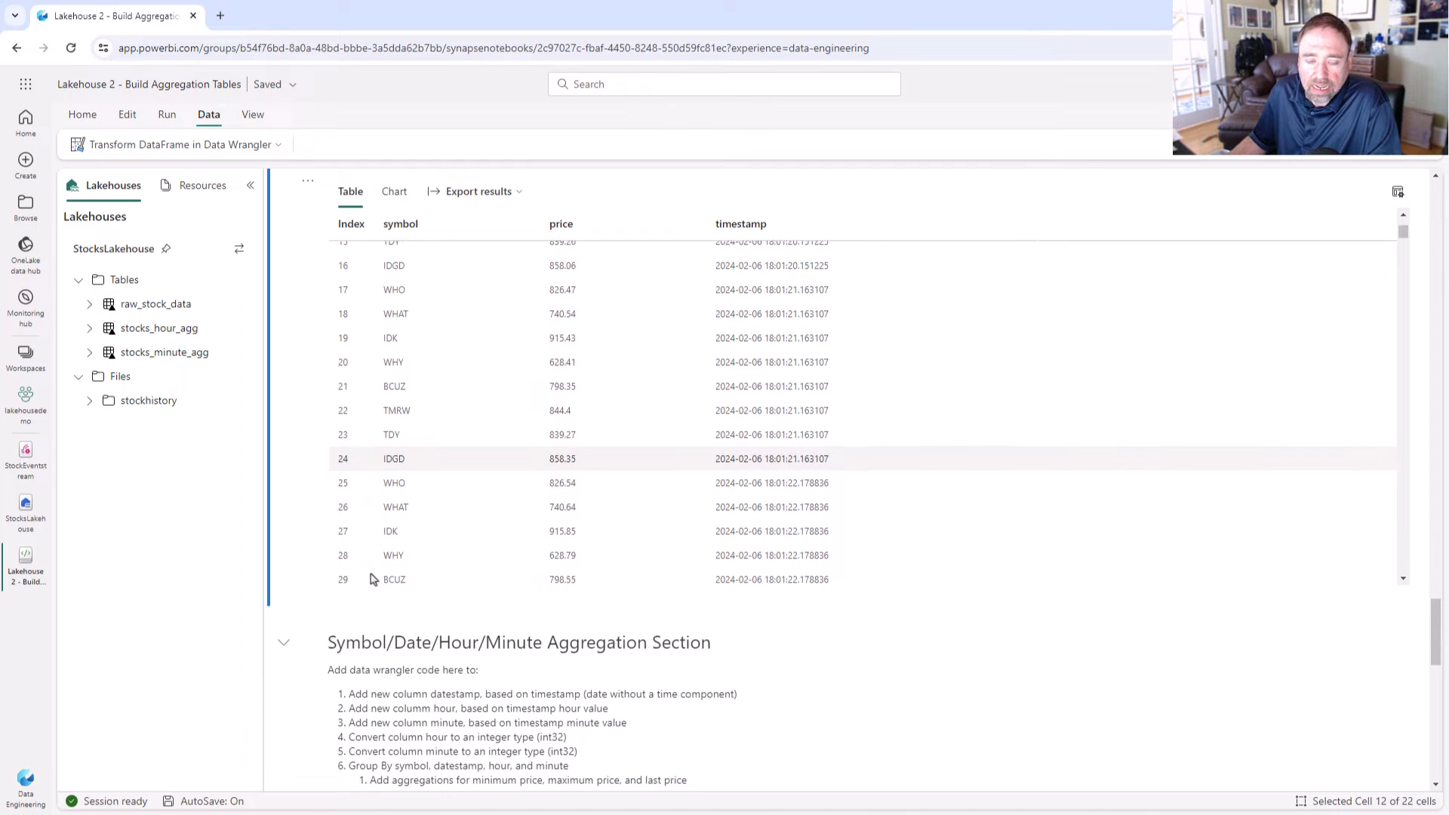
Launch Data Wrangler on df_stocks_clean from the placeholder code cell of the Symbol/Date/Hour/Minute Aggregation section.
scroll(369, 579, down, 6)
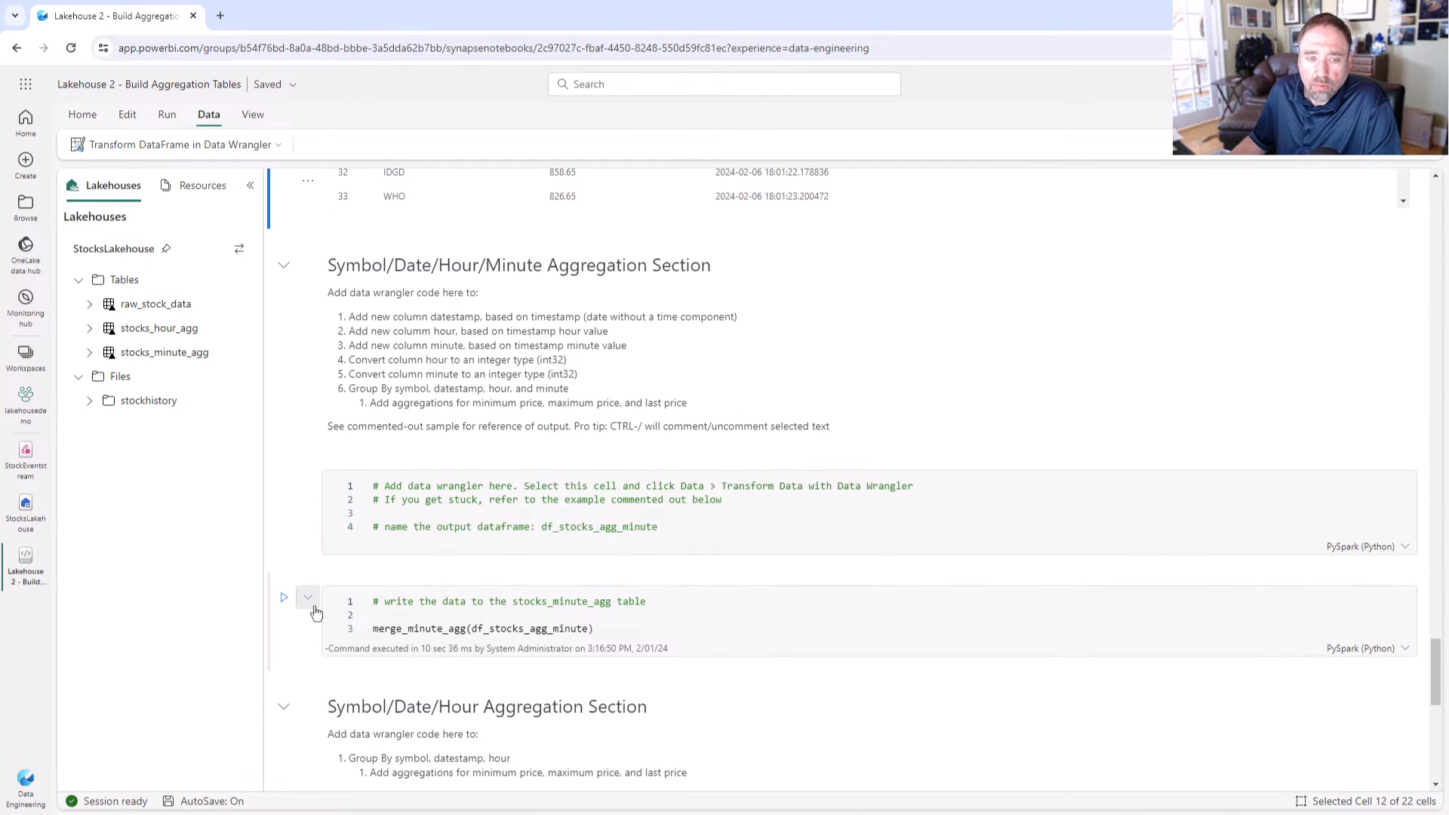
click(735, 531)
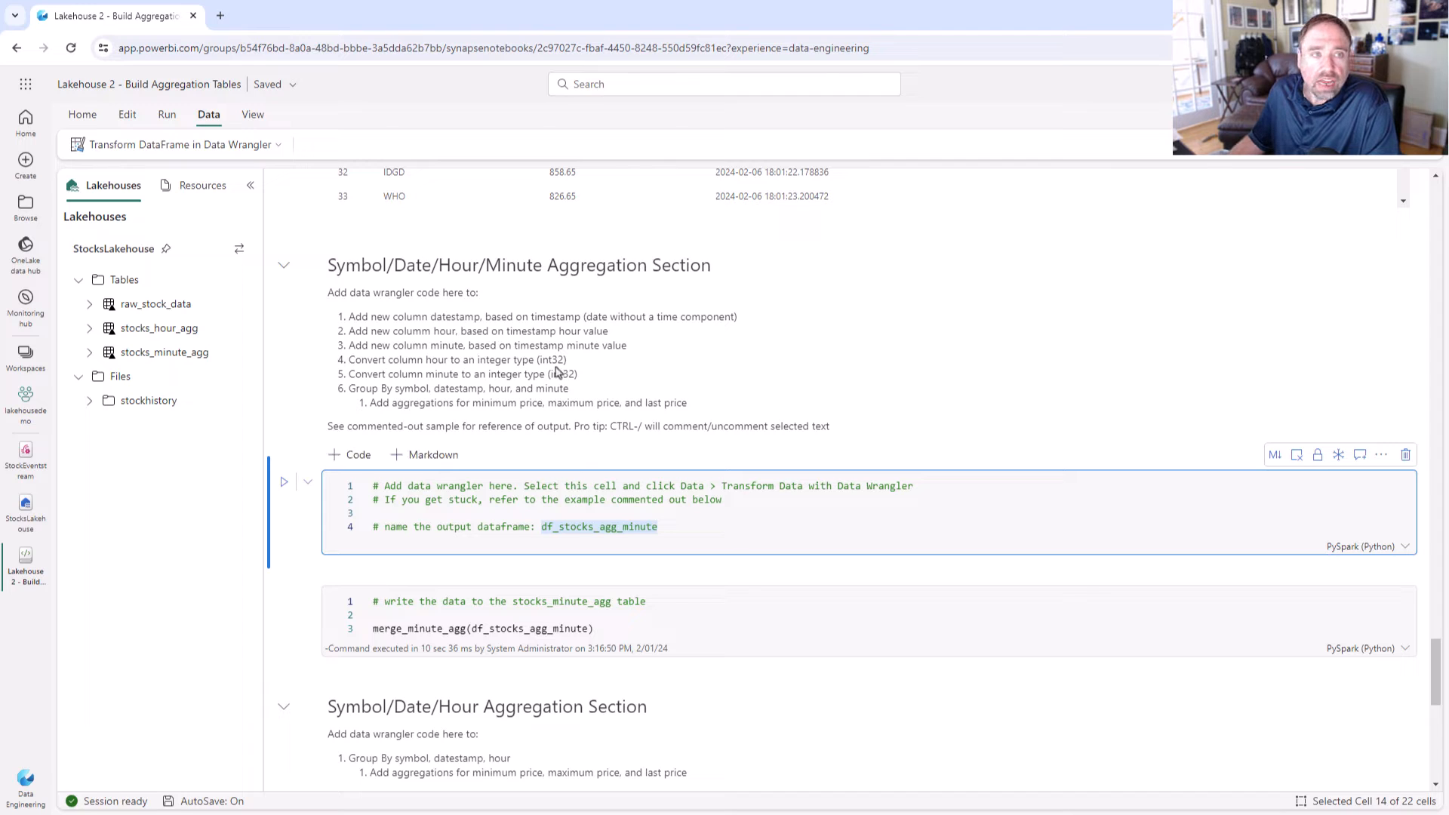
click(256, 153)
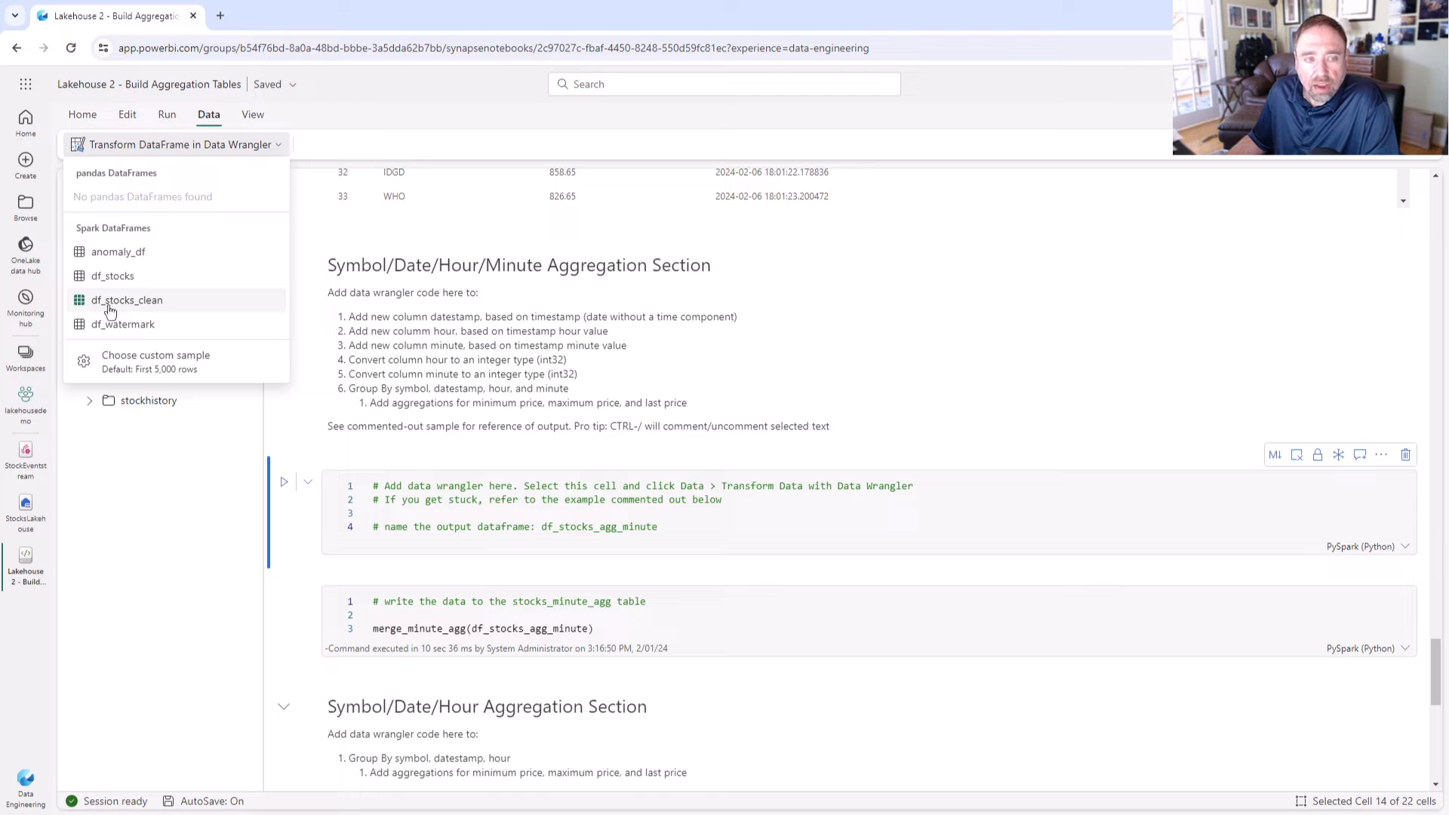
click(186, 309)
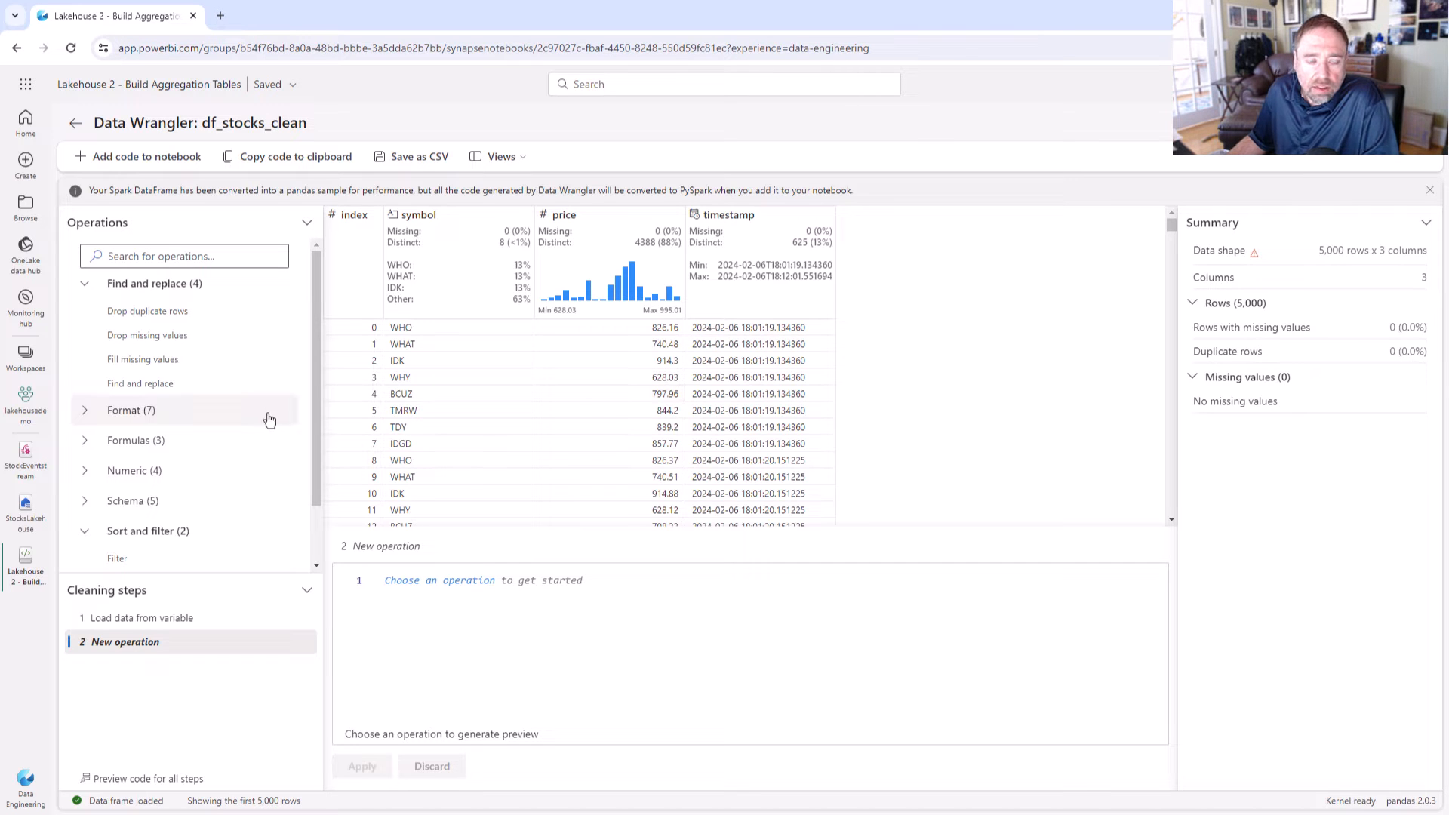
Set up a New column by example operation targeting timestamp, with datestamp as the derived column name.
scroll(213, 428, down, 2)
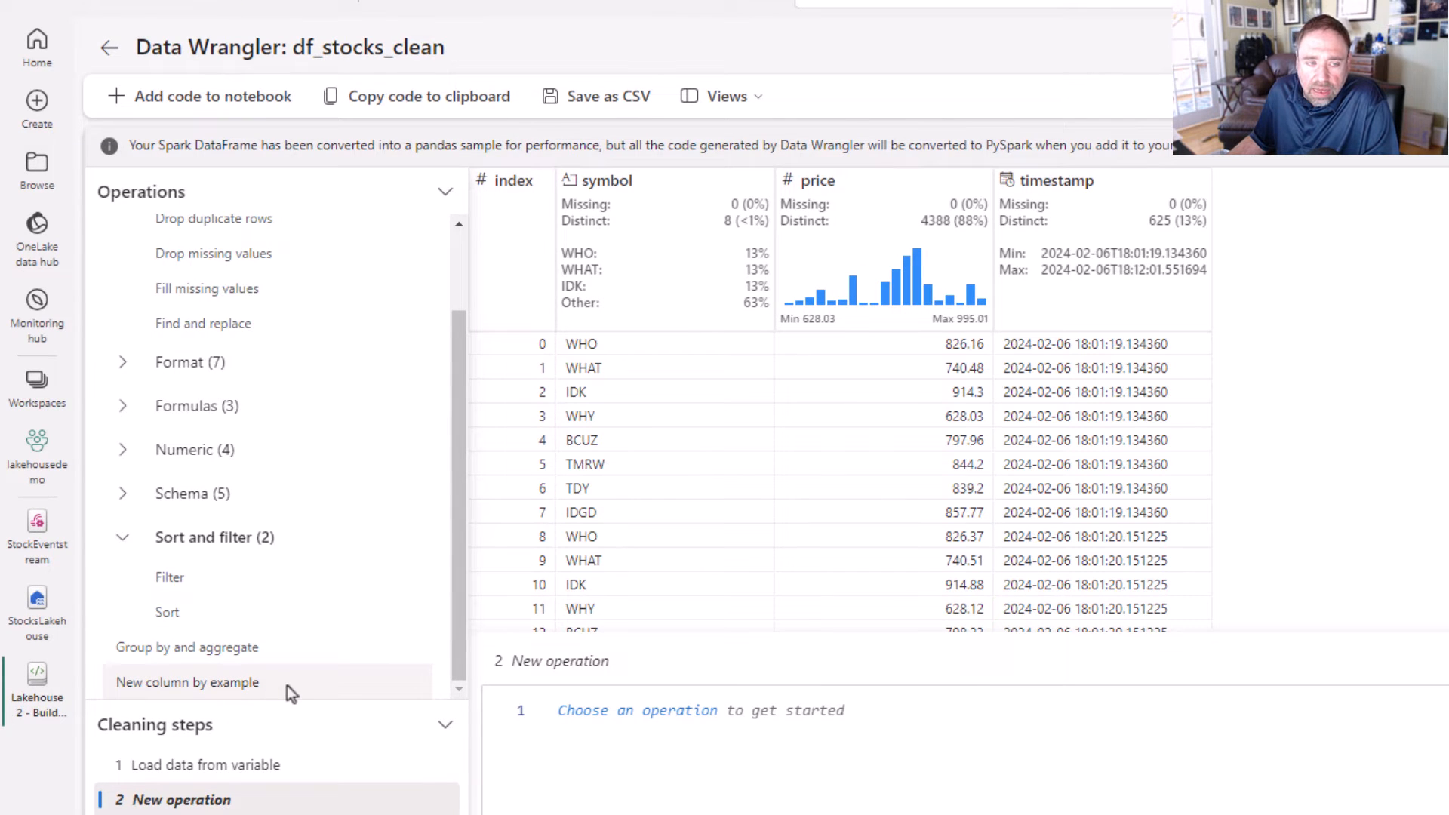
click(287, 686)
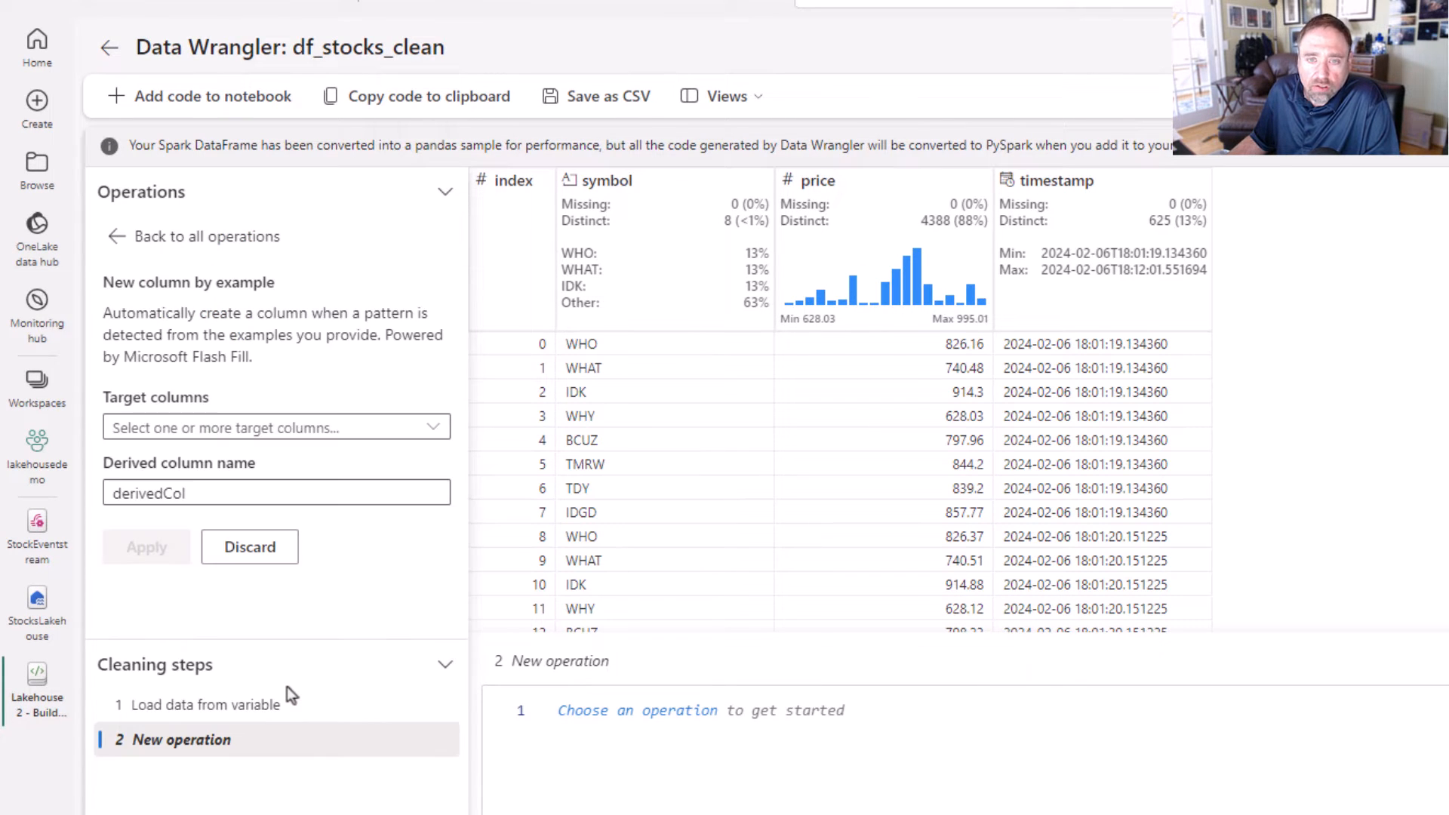
click(442, 428)
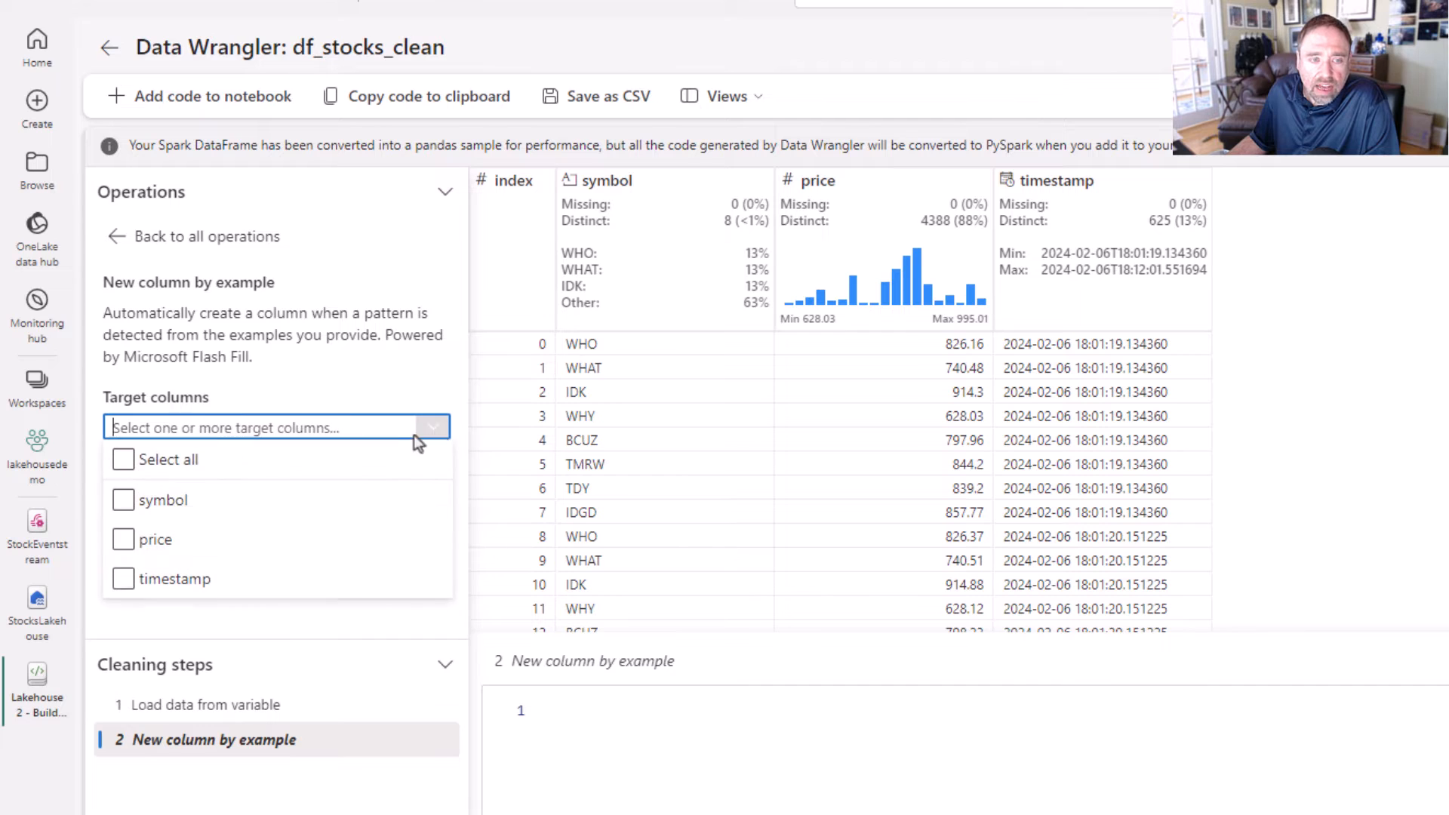
click(191, 581)
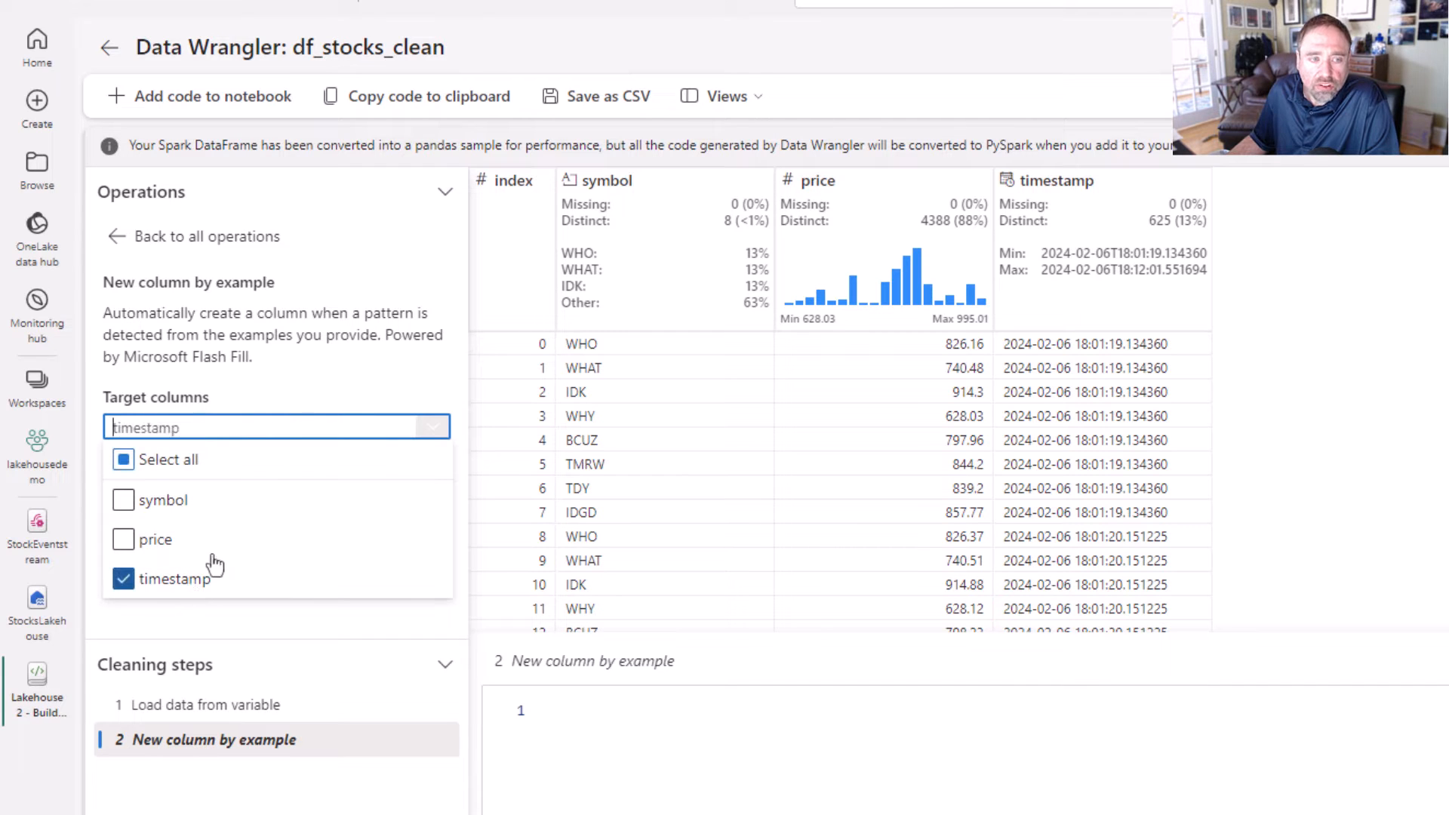
click(306, 382)
click(214, 494)
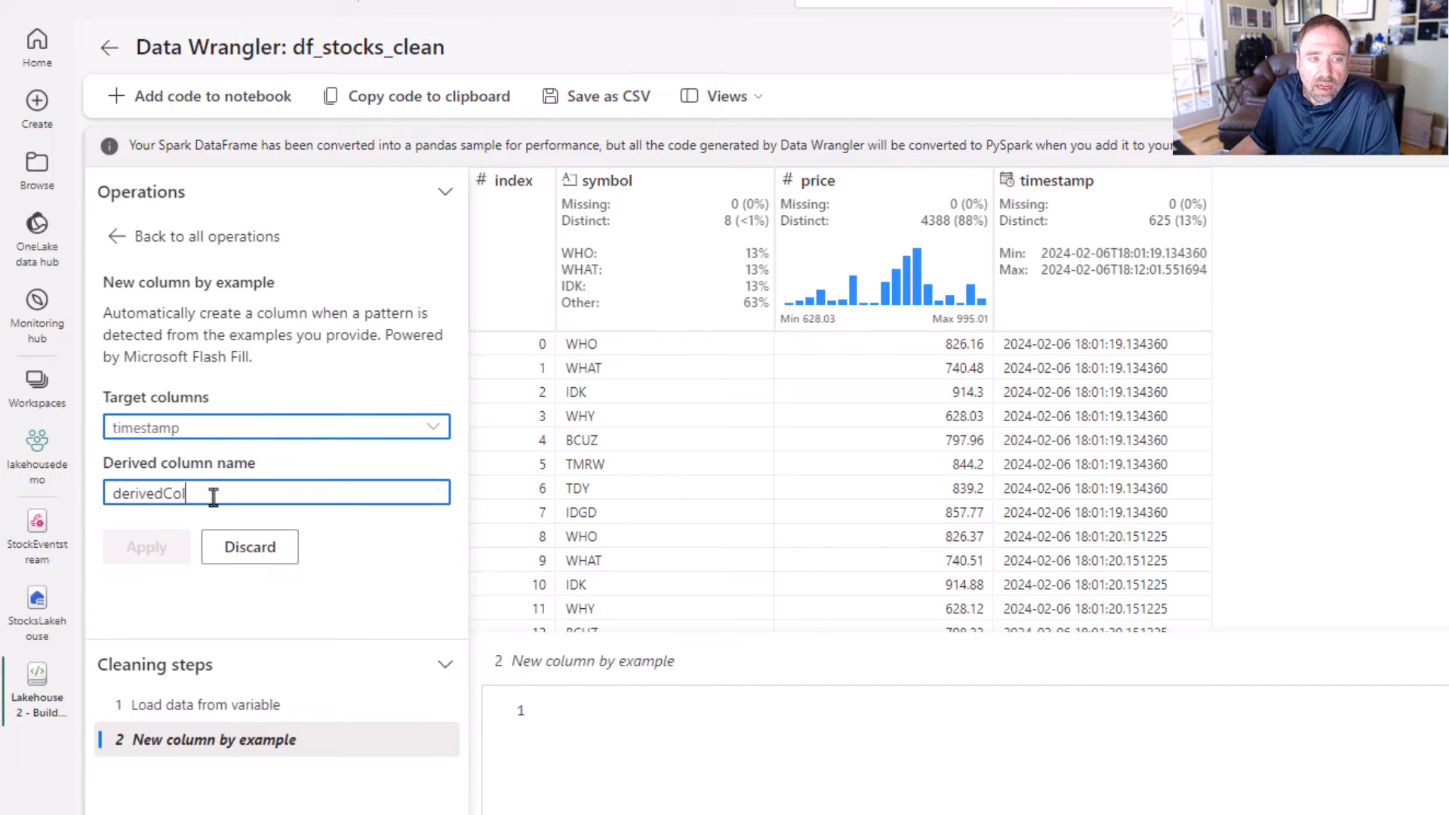
double_click(222, 493)
text(d)
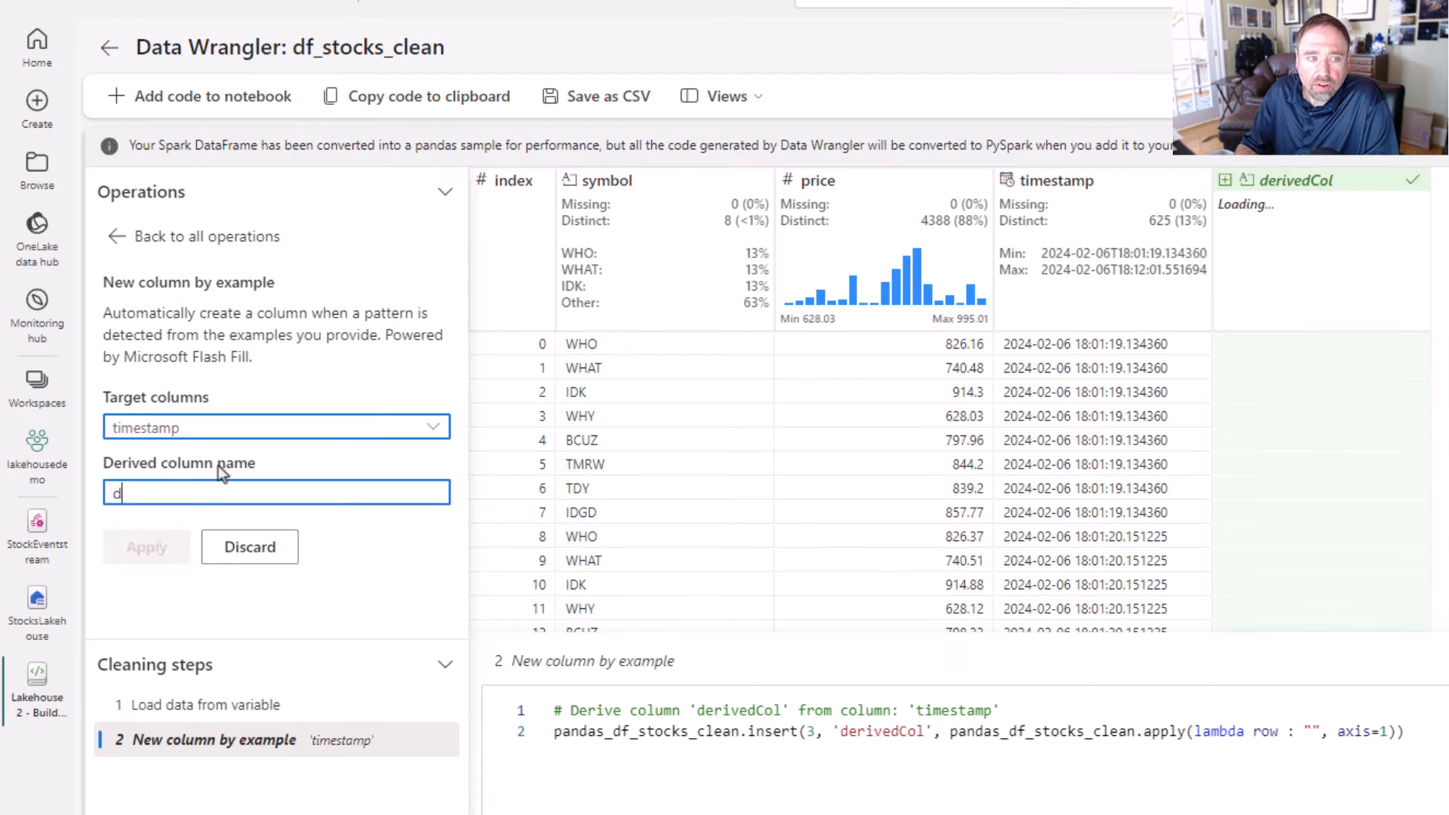
text(atestamp)
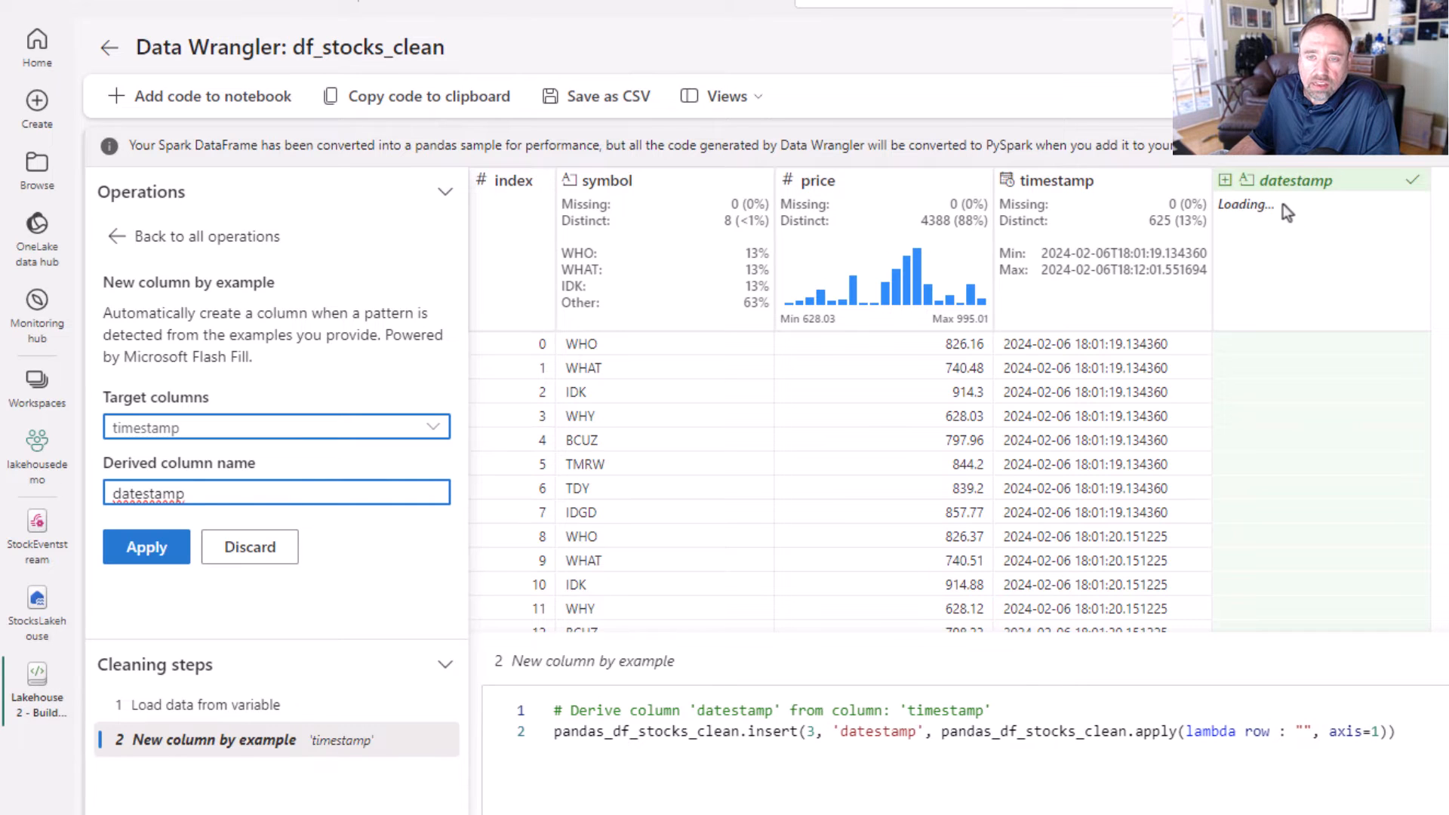
Provide 2024-02-06 as the first-row example for the datestamp column and apply the operation.
click(1282, 344)
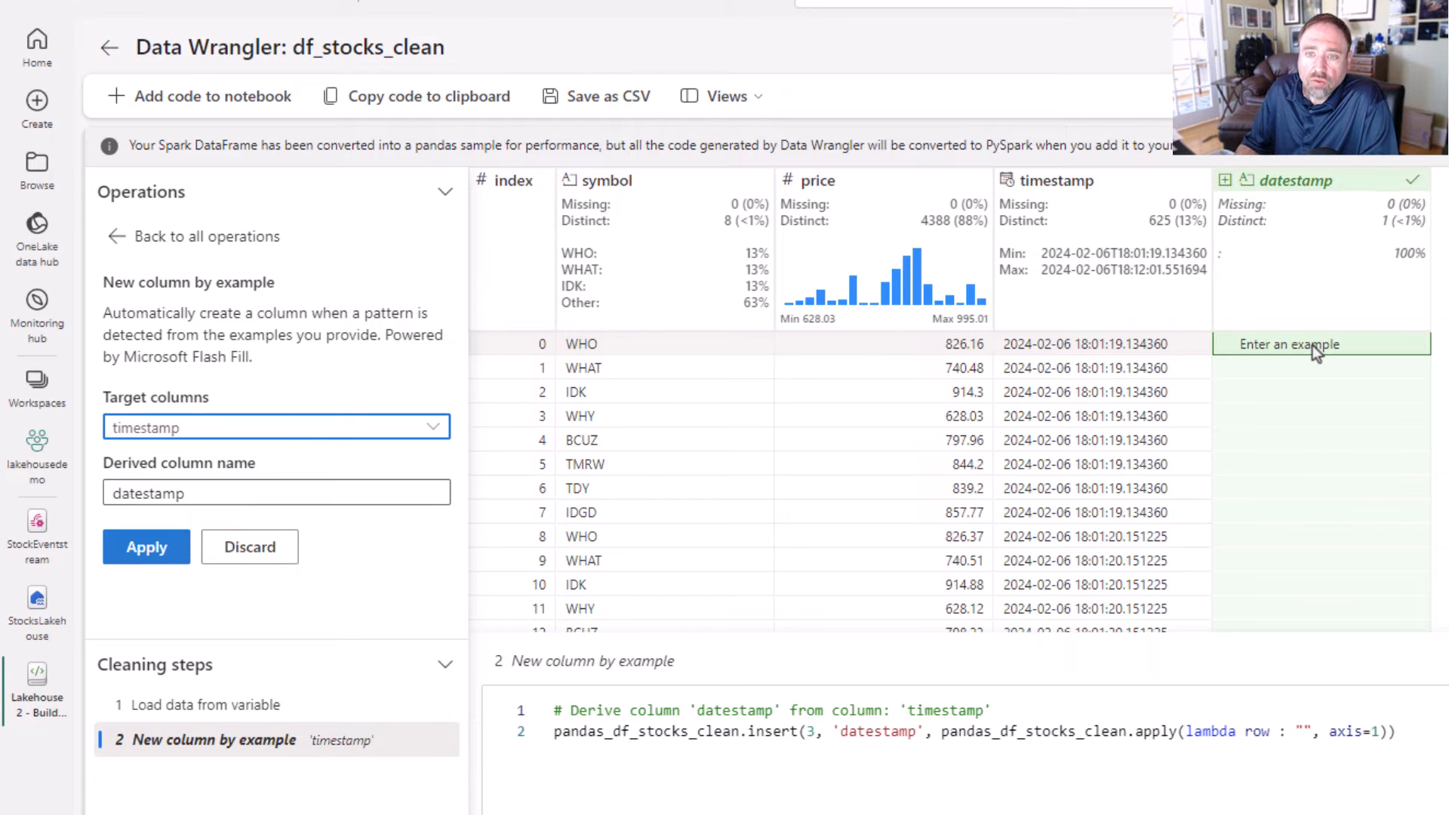
text(2)
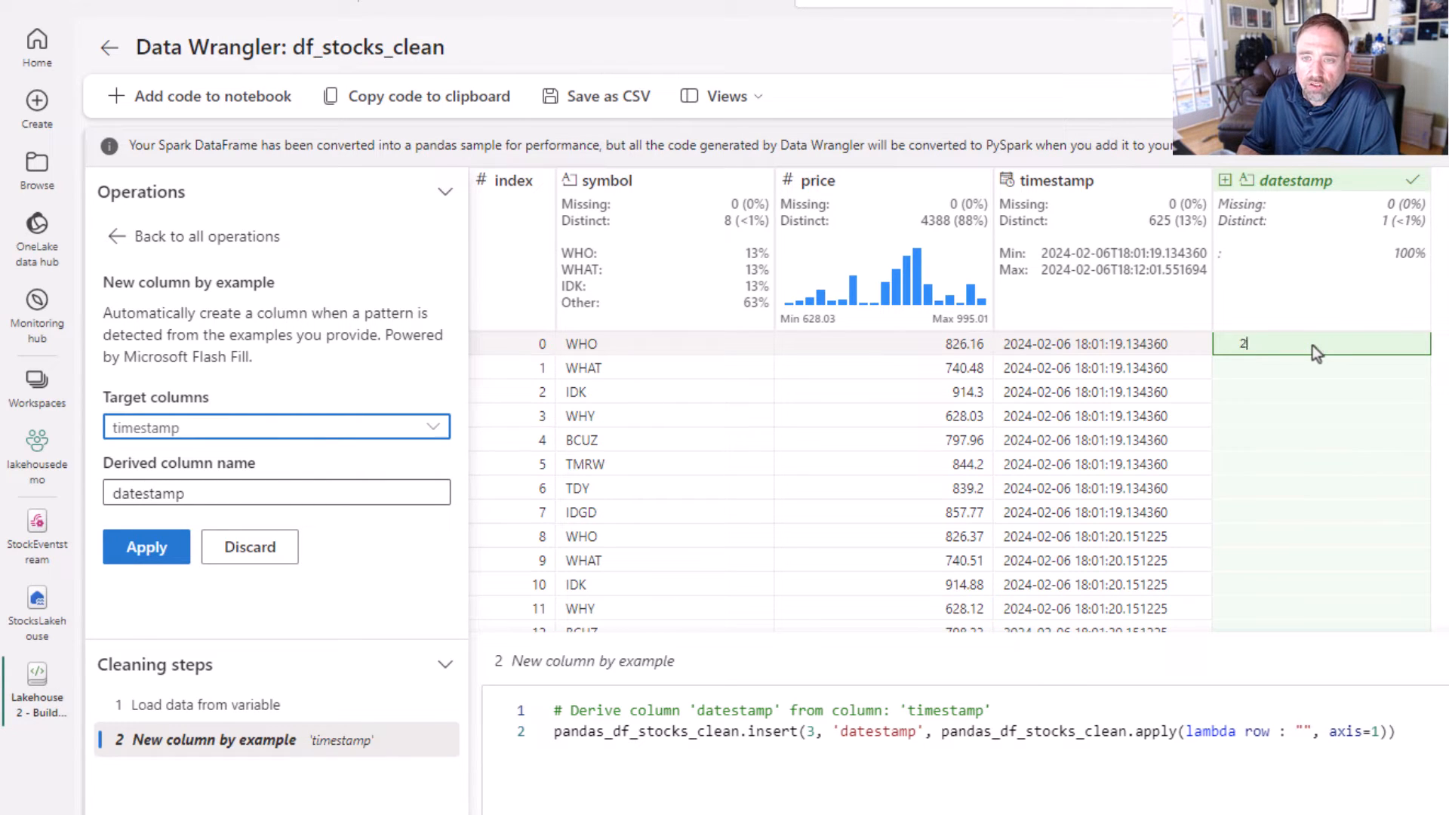
text(024-02-0)
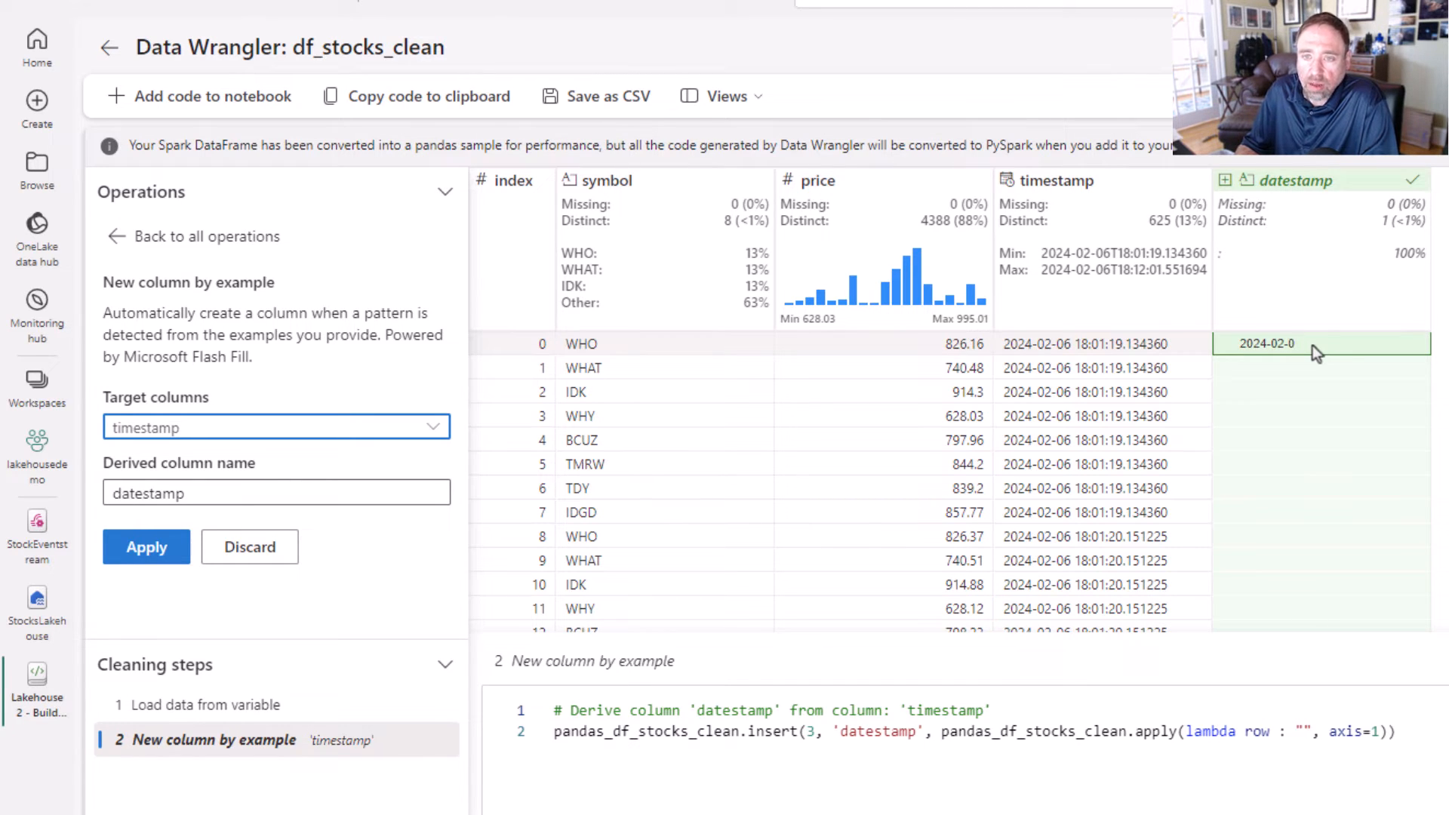
text(6)
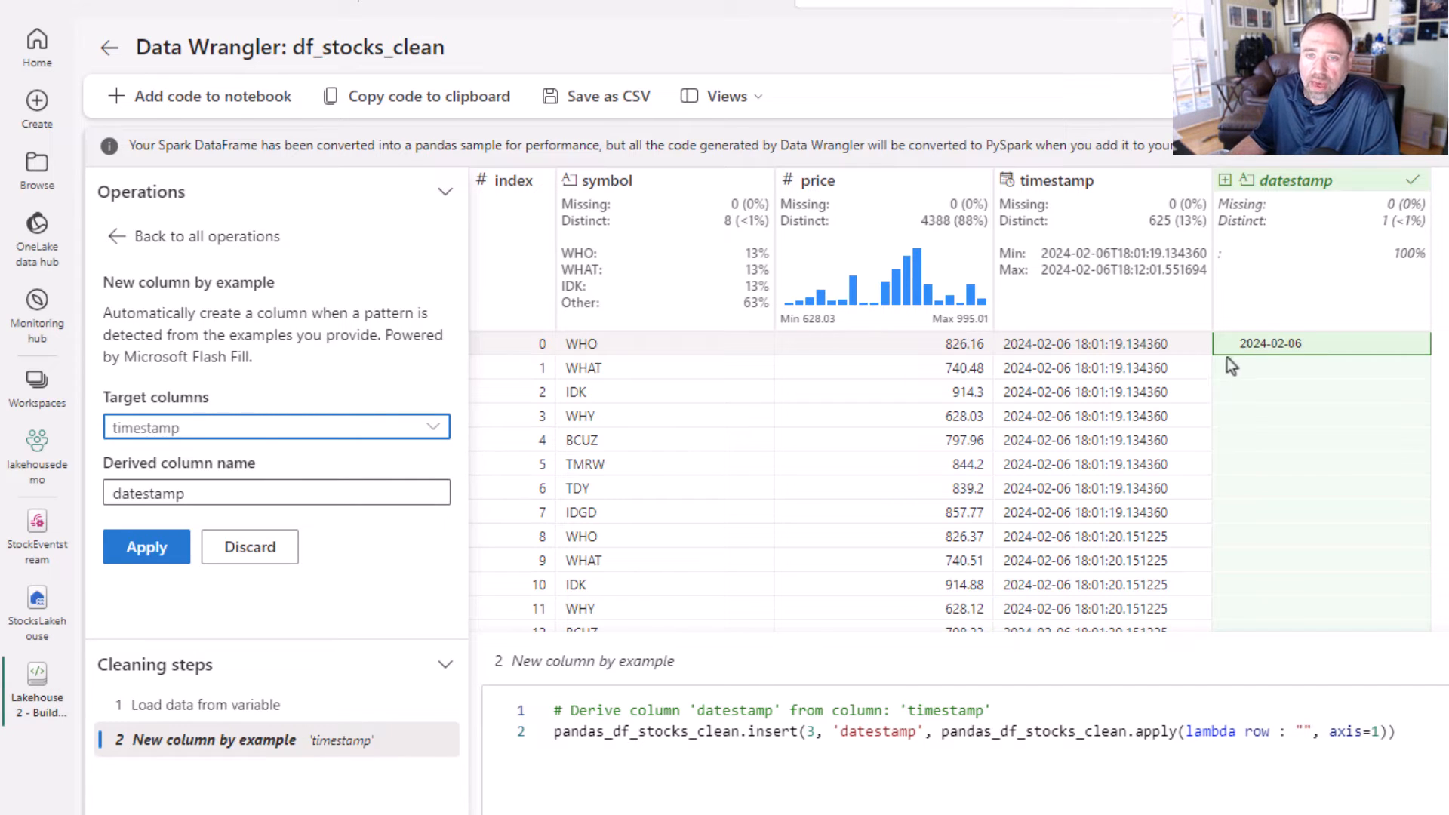
key(Return)
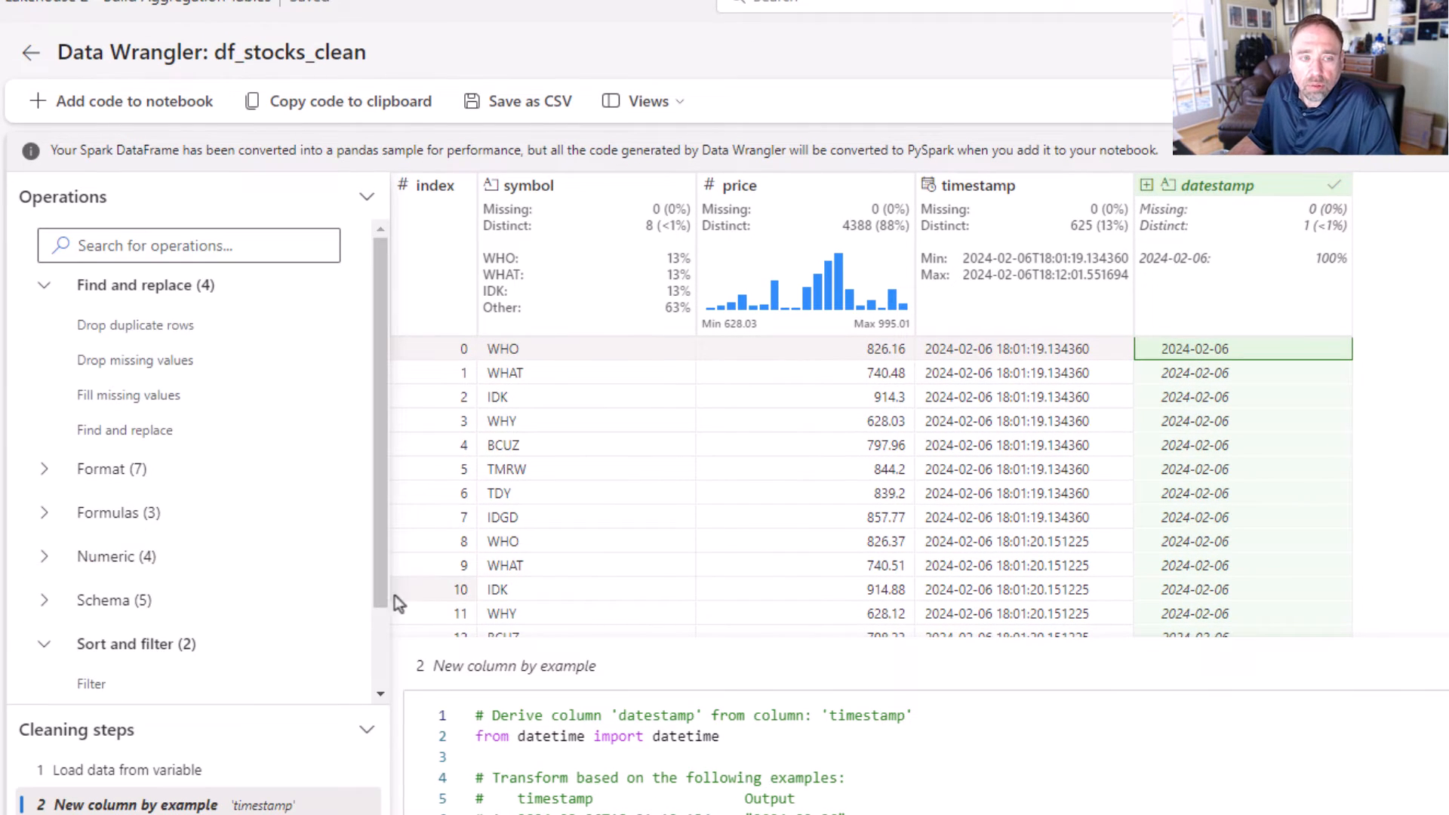
Set up another New column by example operation targeting timestamp, with hour as the derived column name.
scroll(236, 543, down, 2)
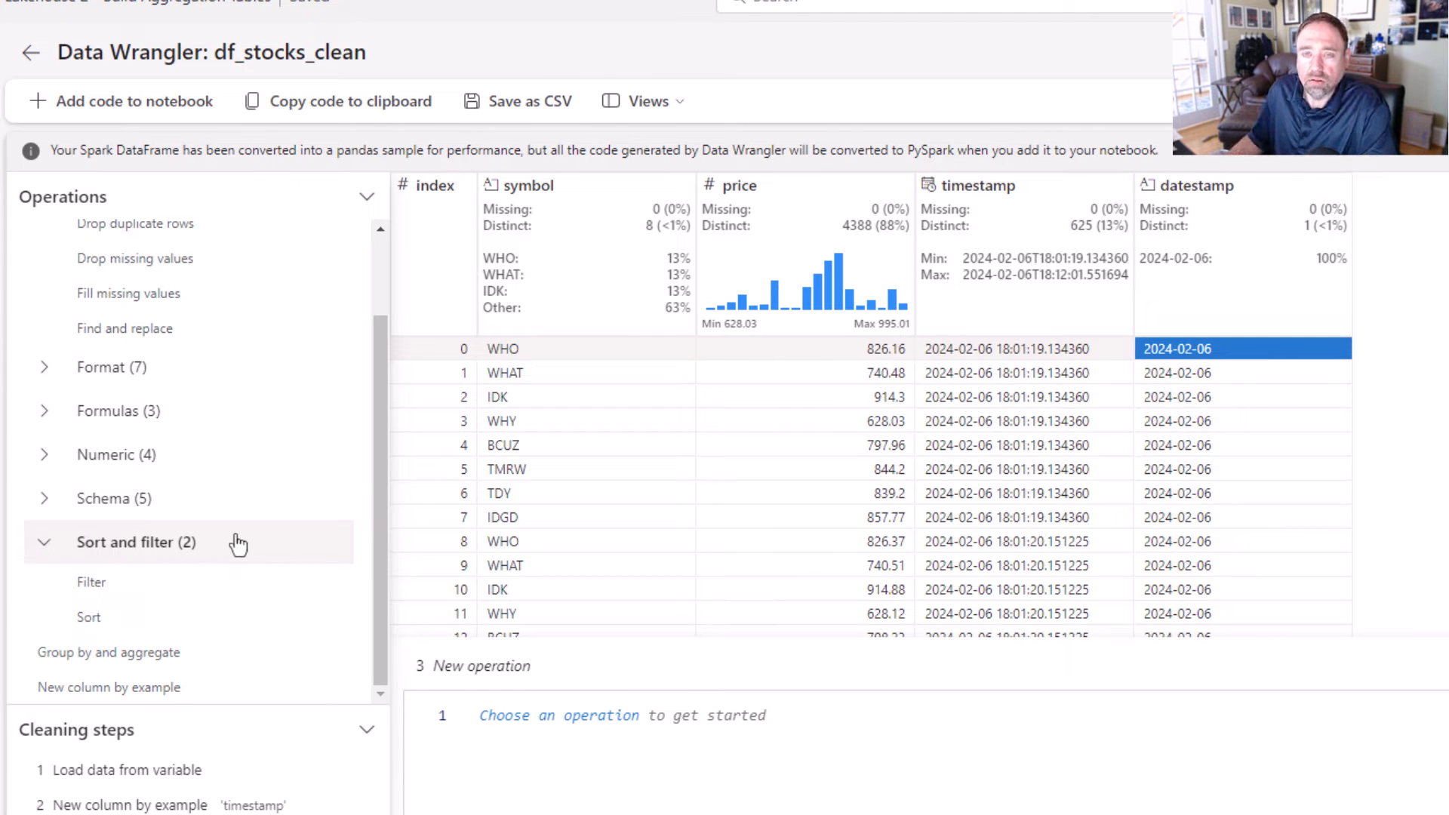
click(190, 686)
click(349, 436)
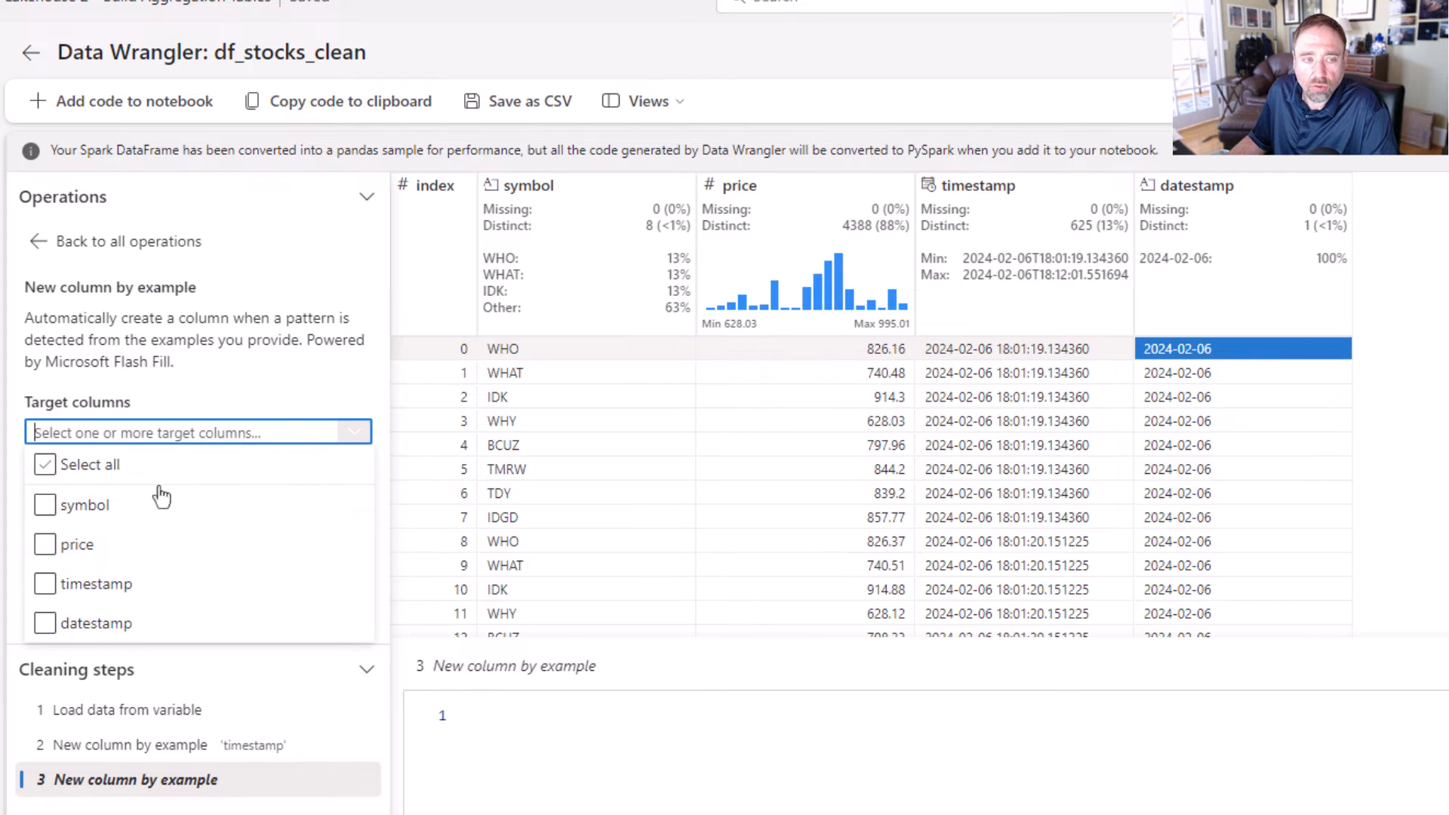
click(112, 584)
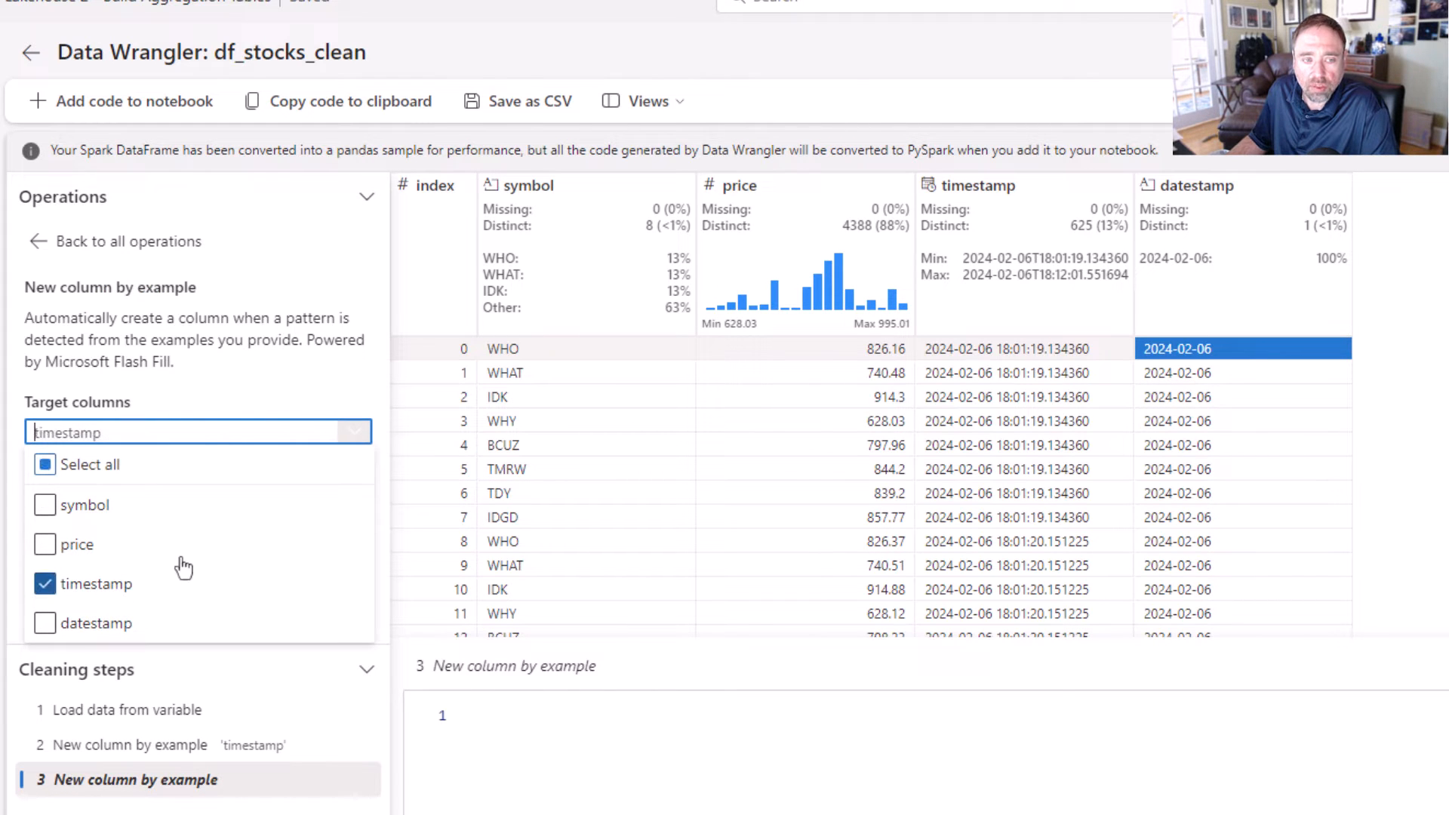
click(238, 399)
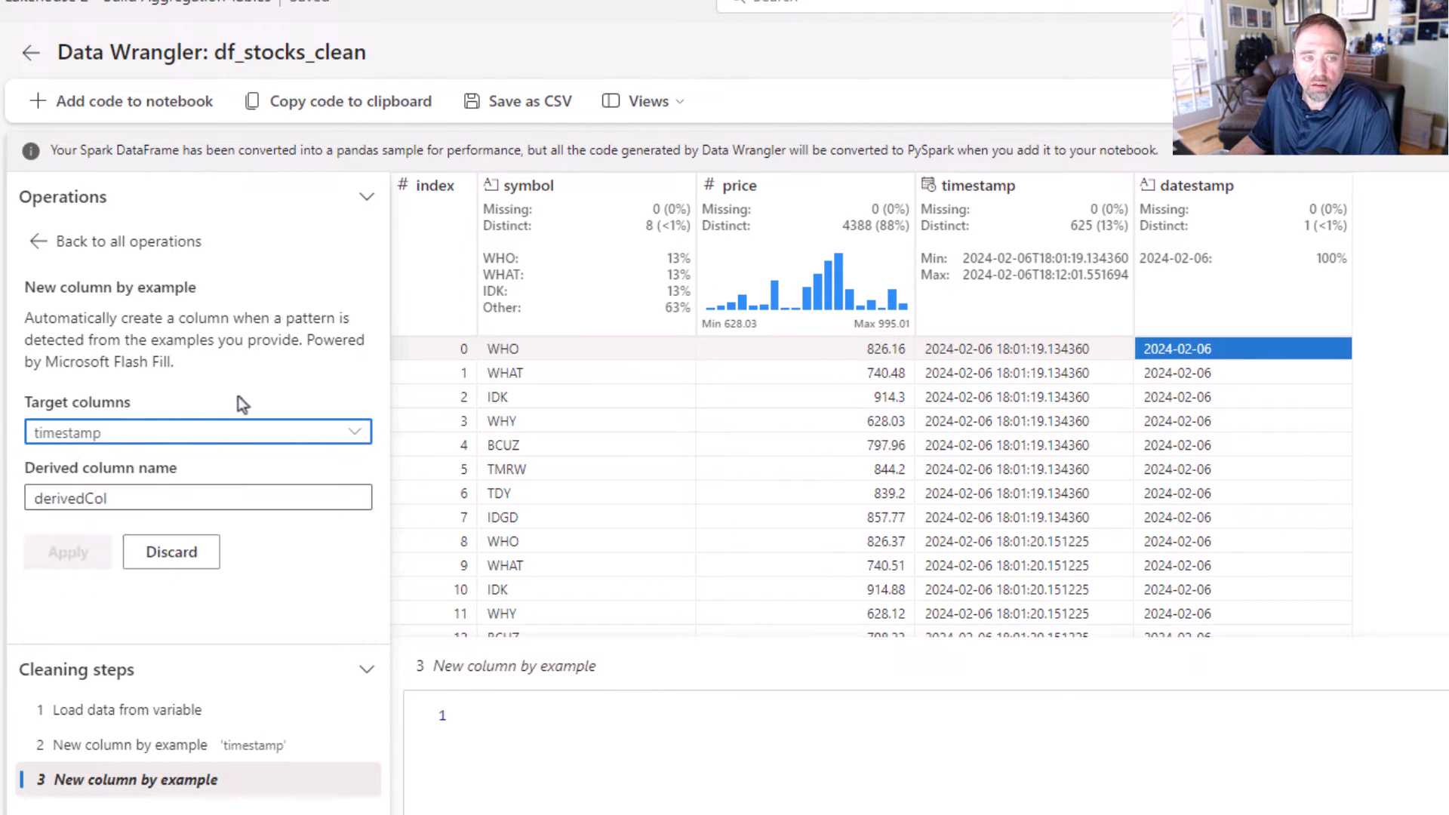
double_click(117, 497)
text(hour)
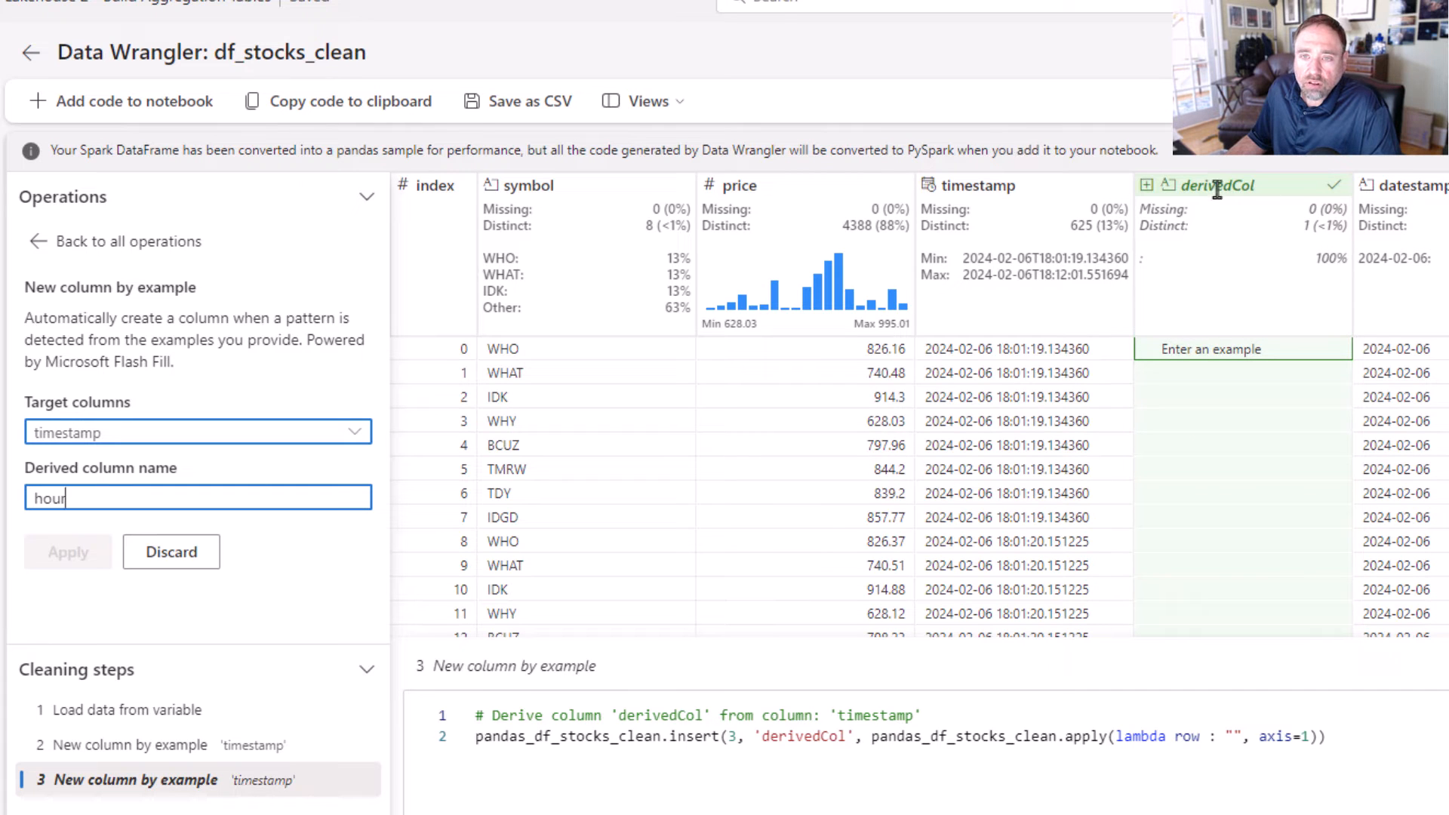
Provide 18 as the first-row example for the hour column and apply the operation.
click(1182, 348)
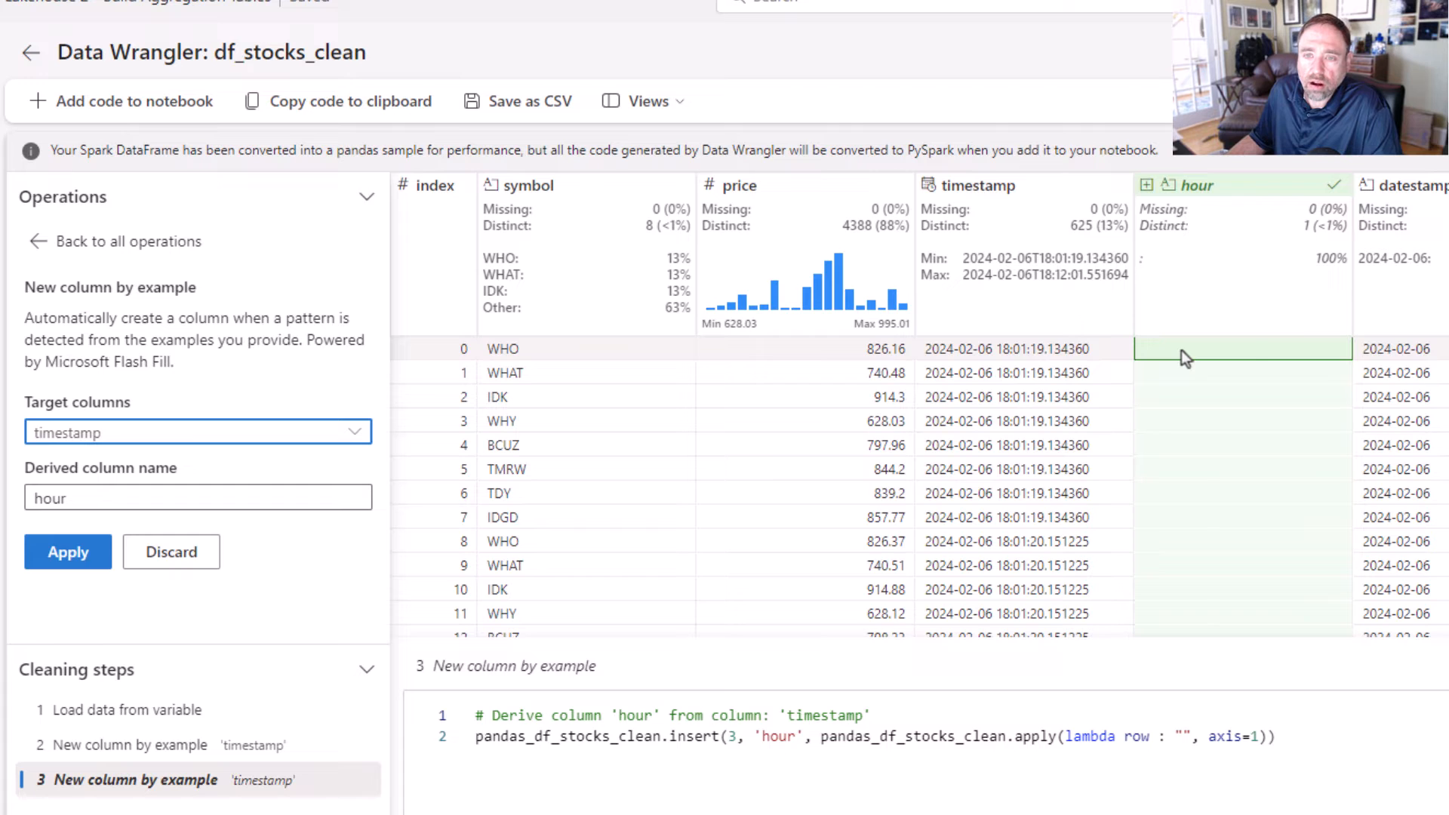
double_click(1182, 351)
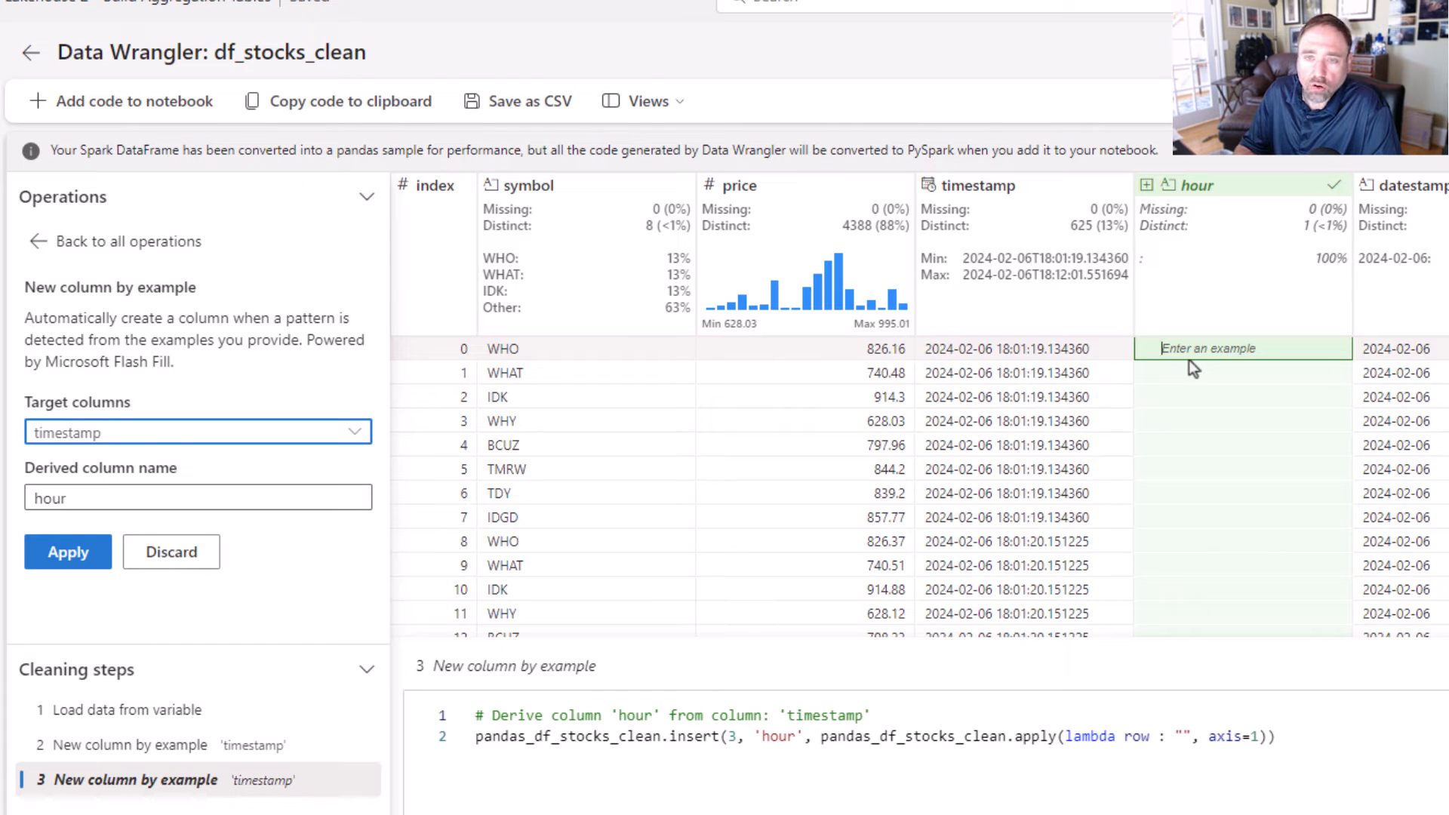
text(18)
key(Return)
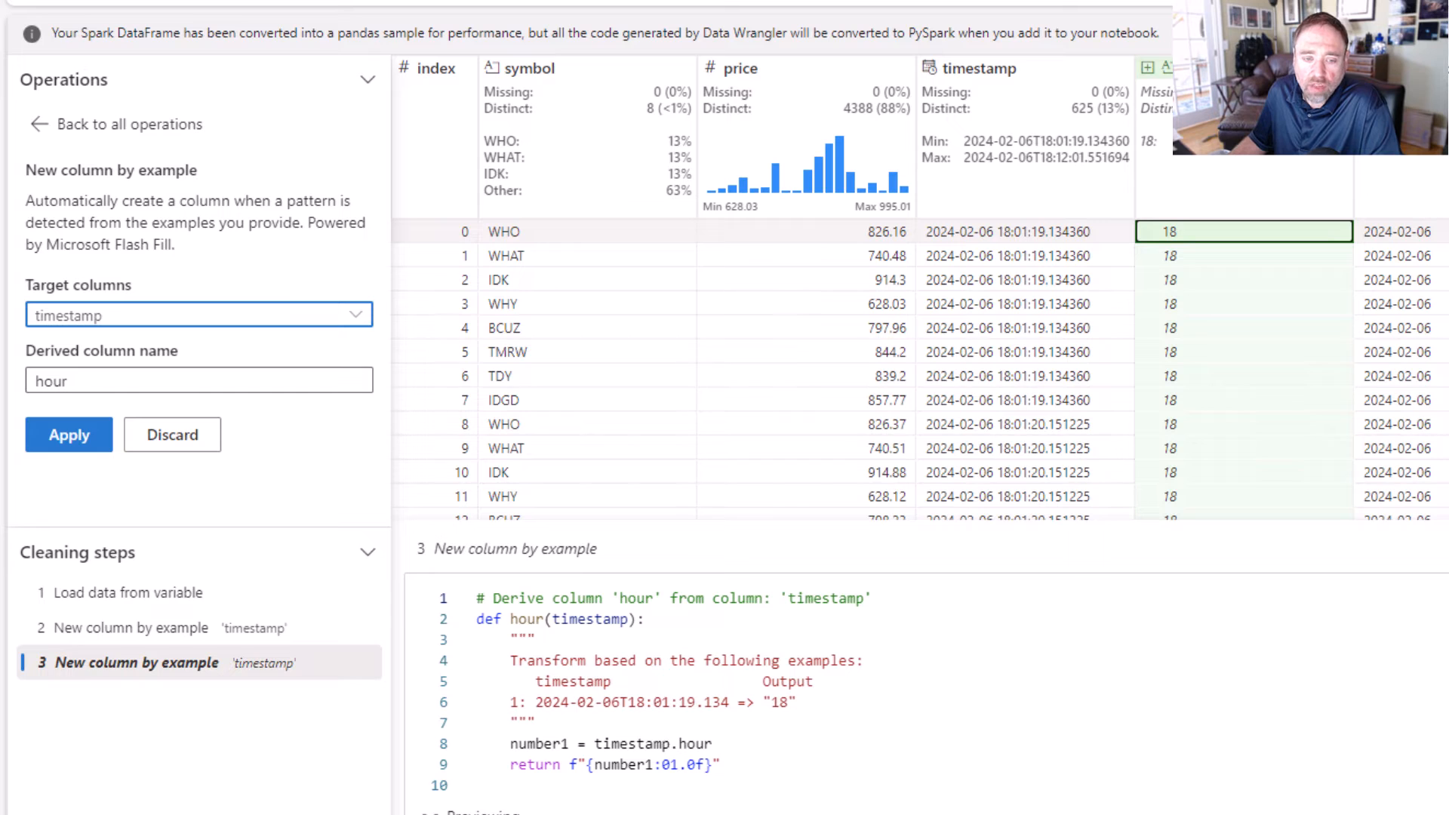
click(70, 436)
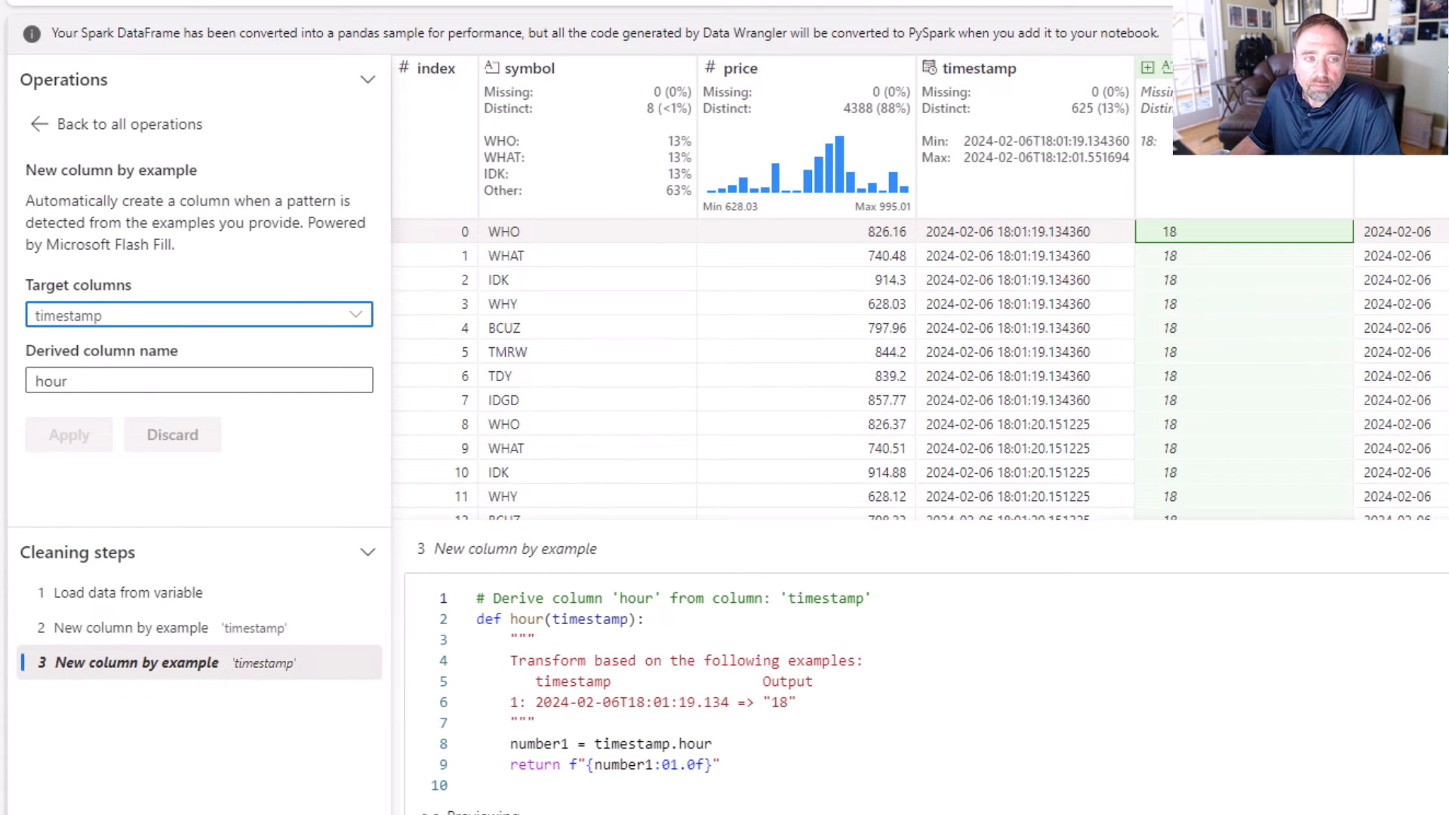
Set up a New column by example operation targeting timestamp, with minute as the derived column name.
scroll(282, 420, down, 3)
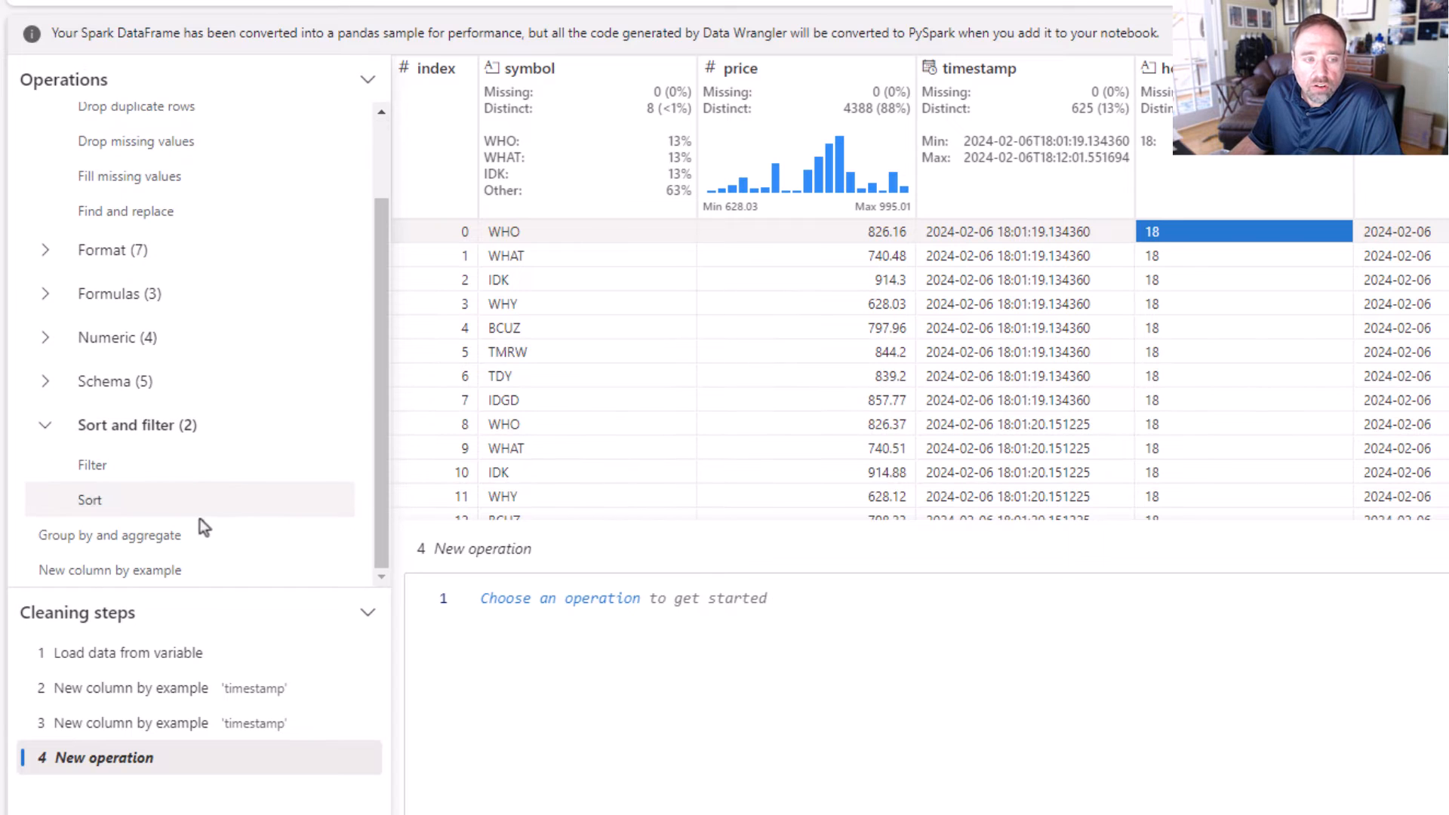
click(173, 570)
click(352, 322)
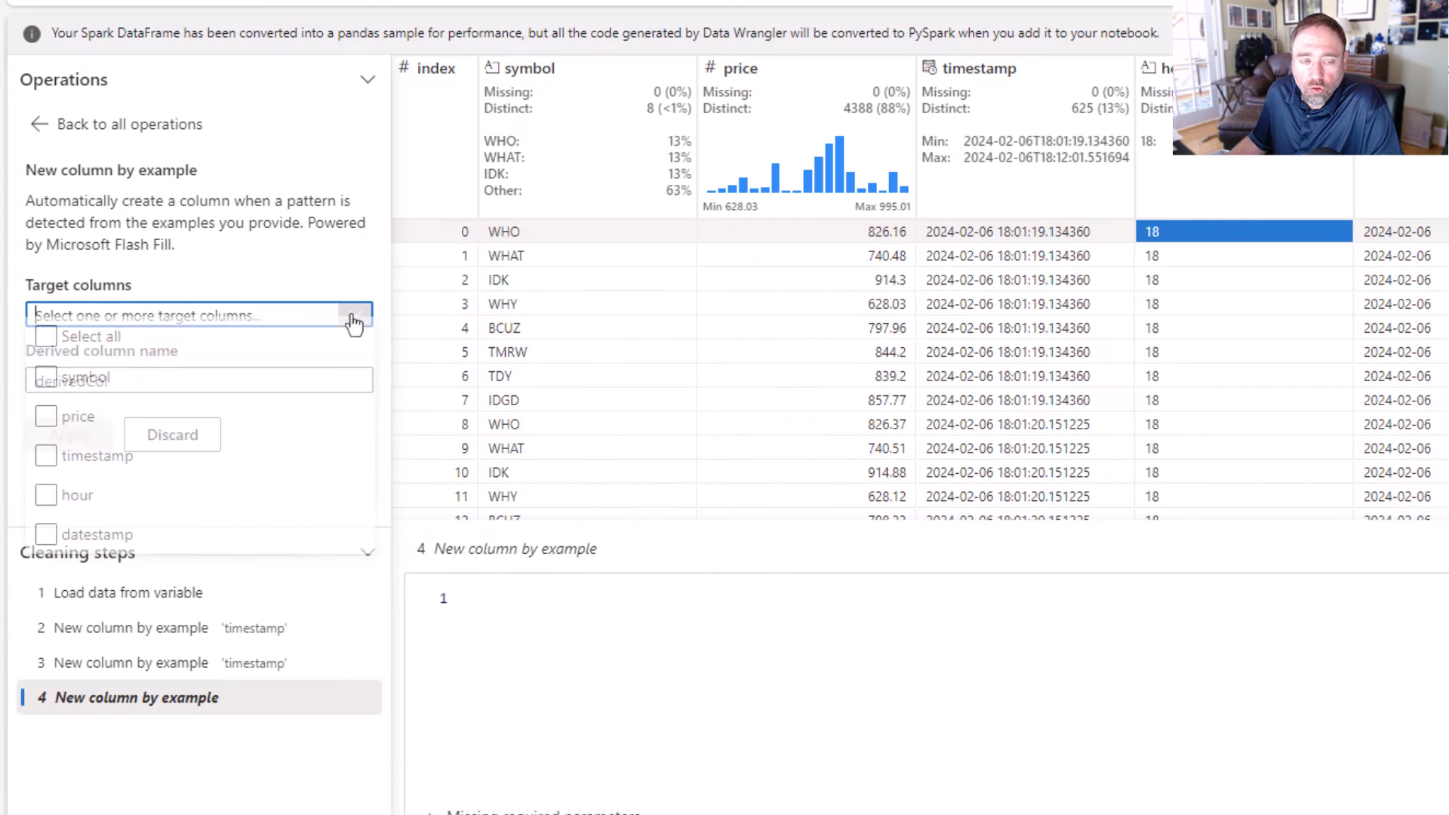
click(127, 466)
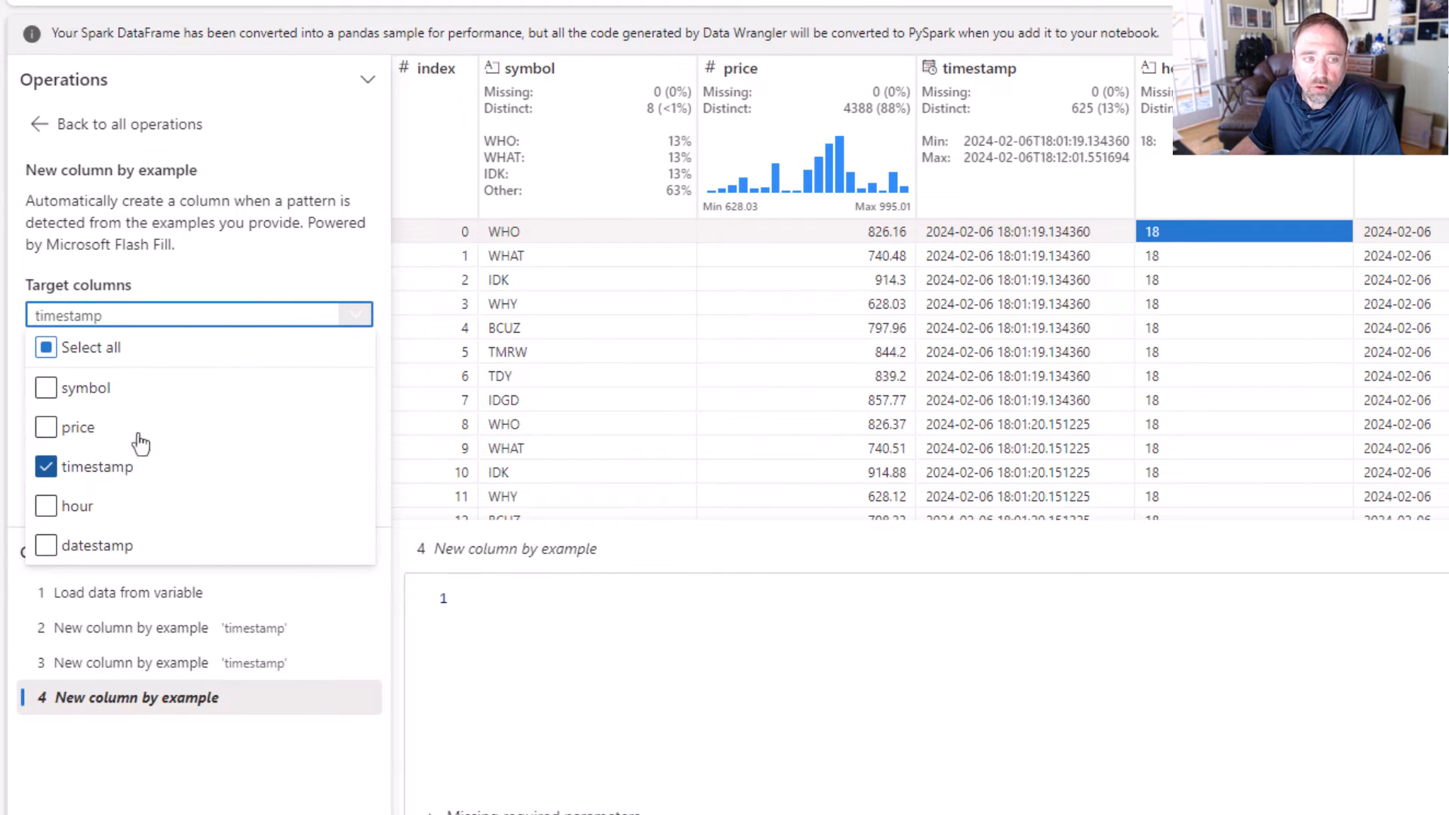
click(192, 277)
click(134, 385)
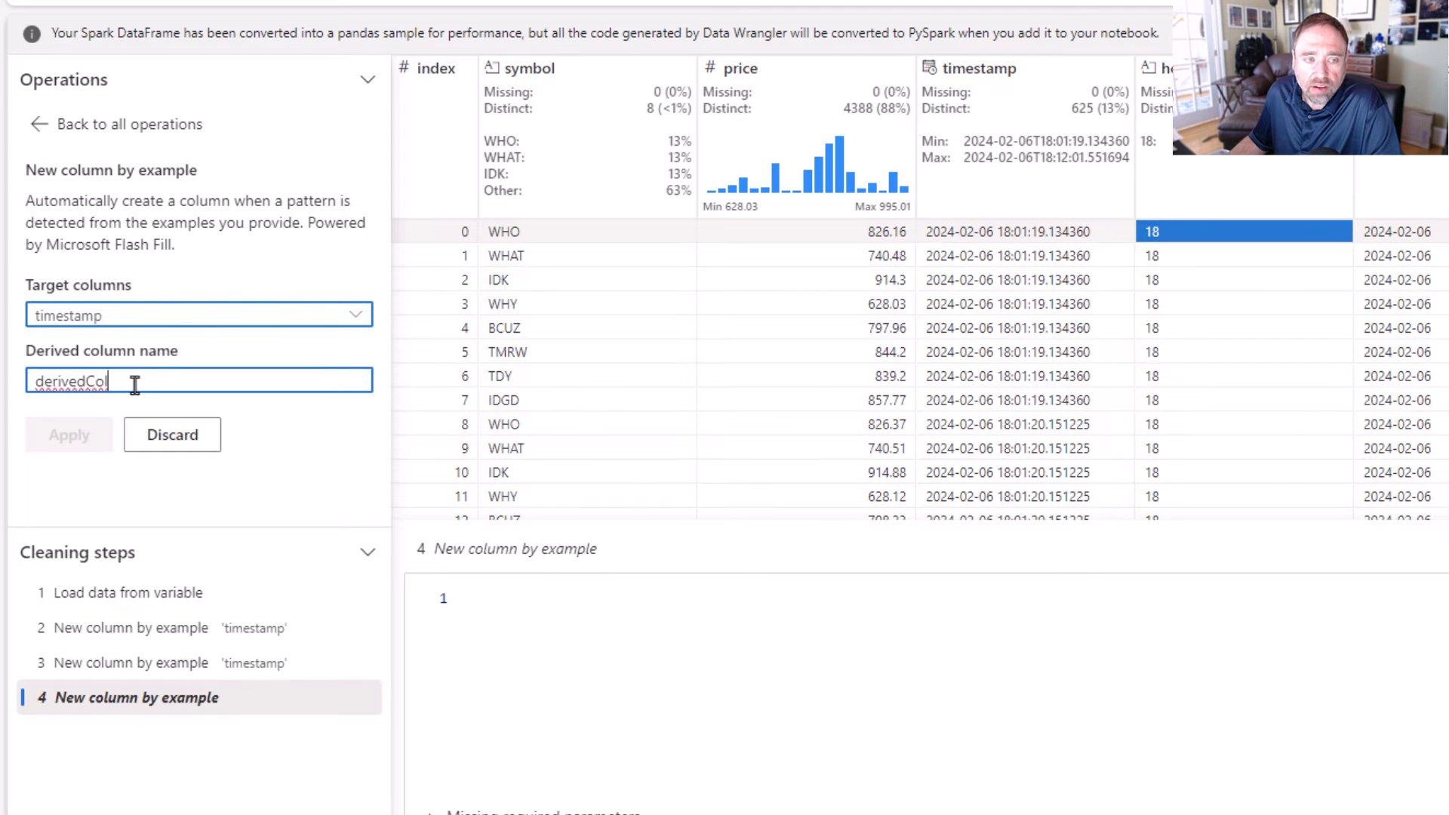
double_click(136, 380)
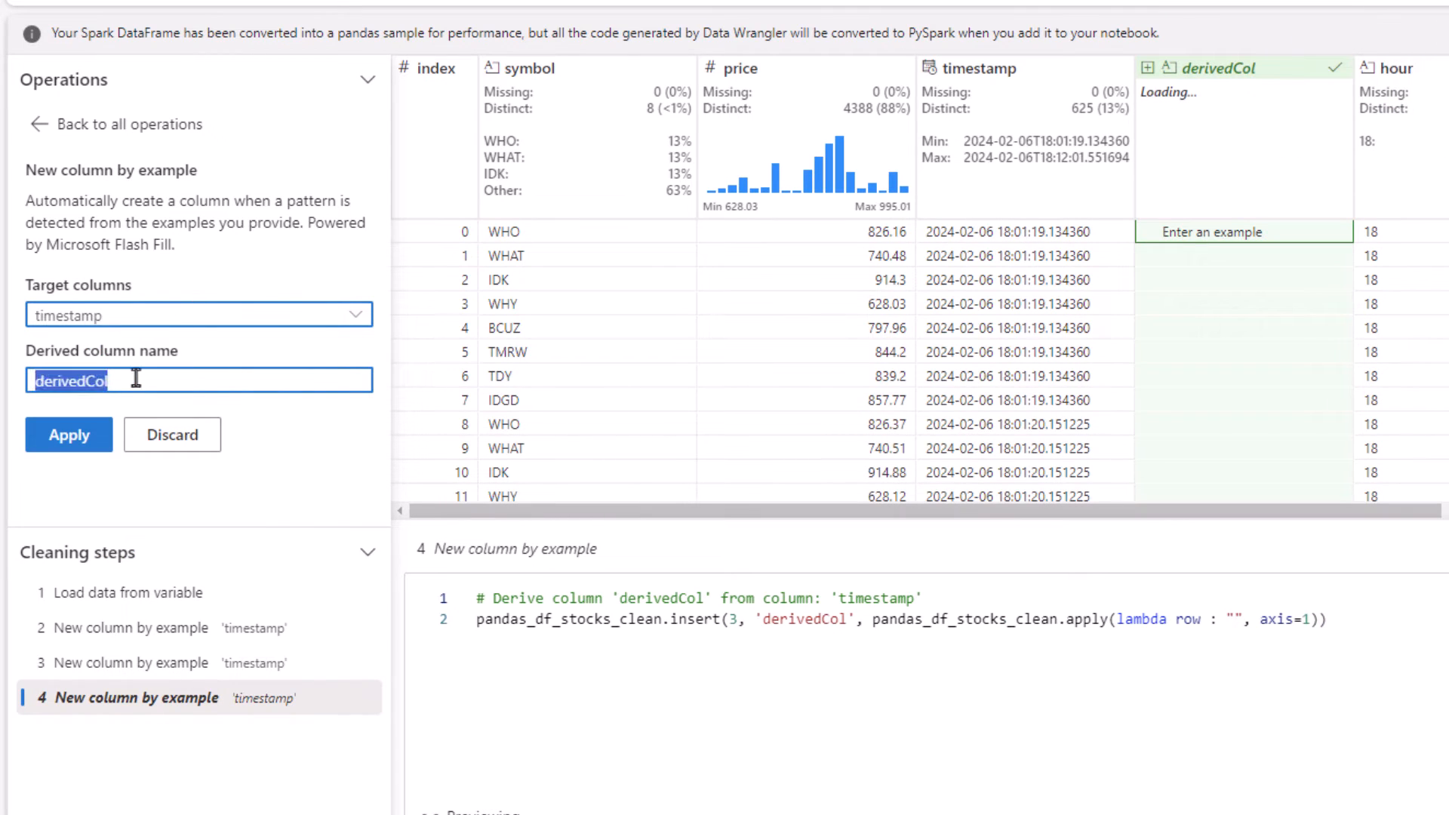
text(minute)
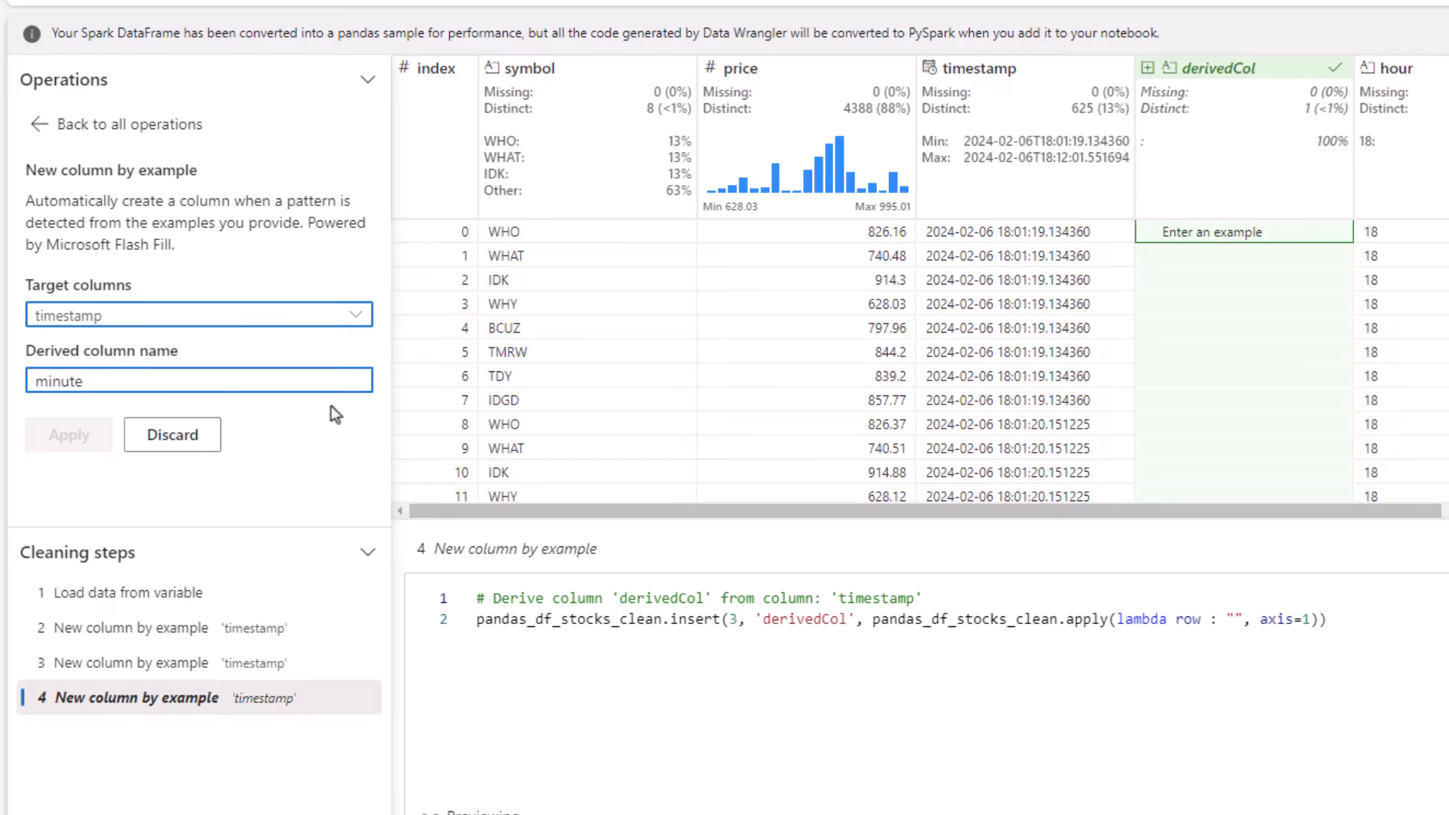
Provide 01 as the first-row example for the minute column.
click(1192, 231)
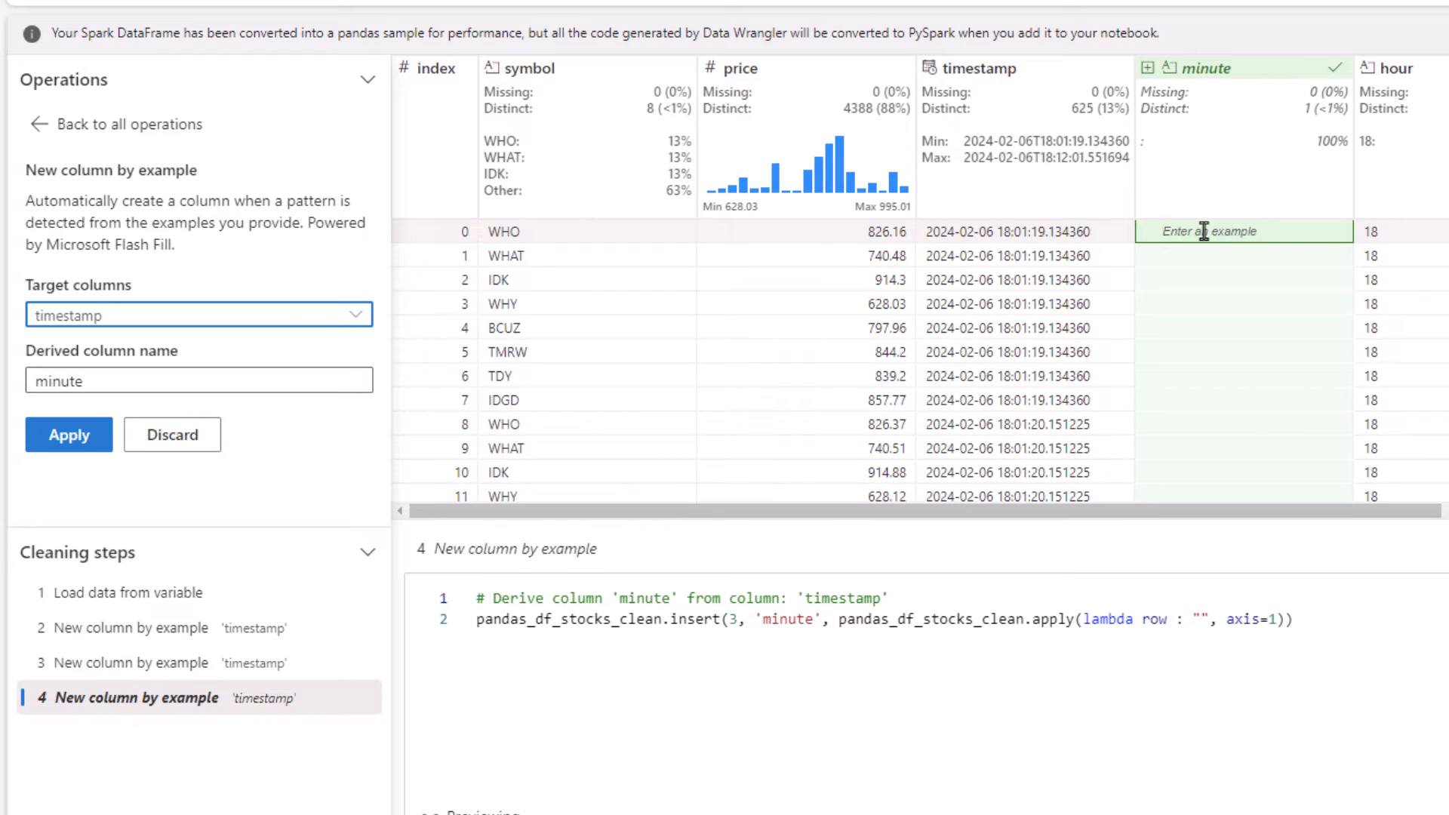
text(01)
key(Return)
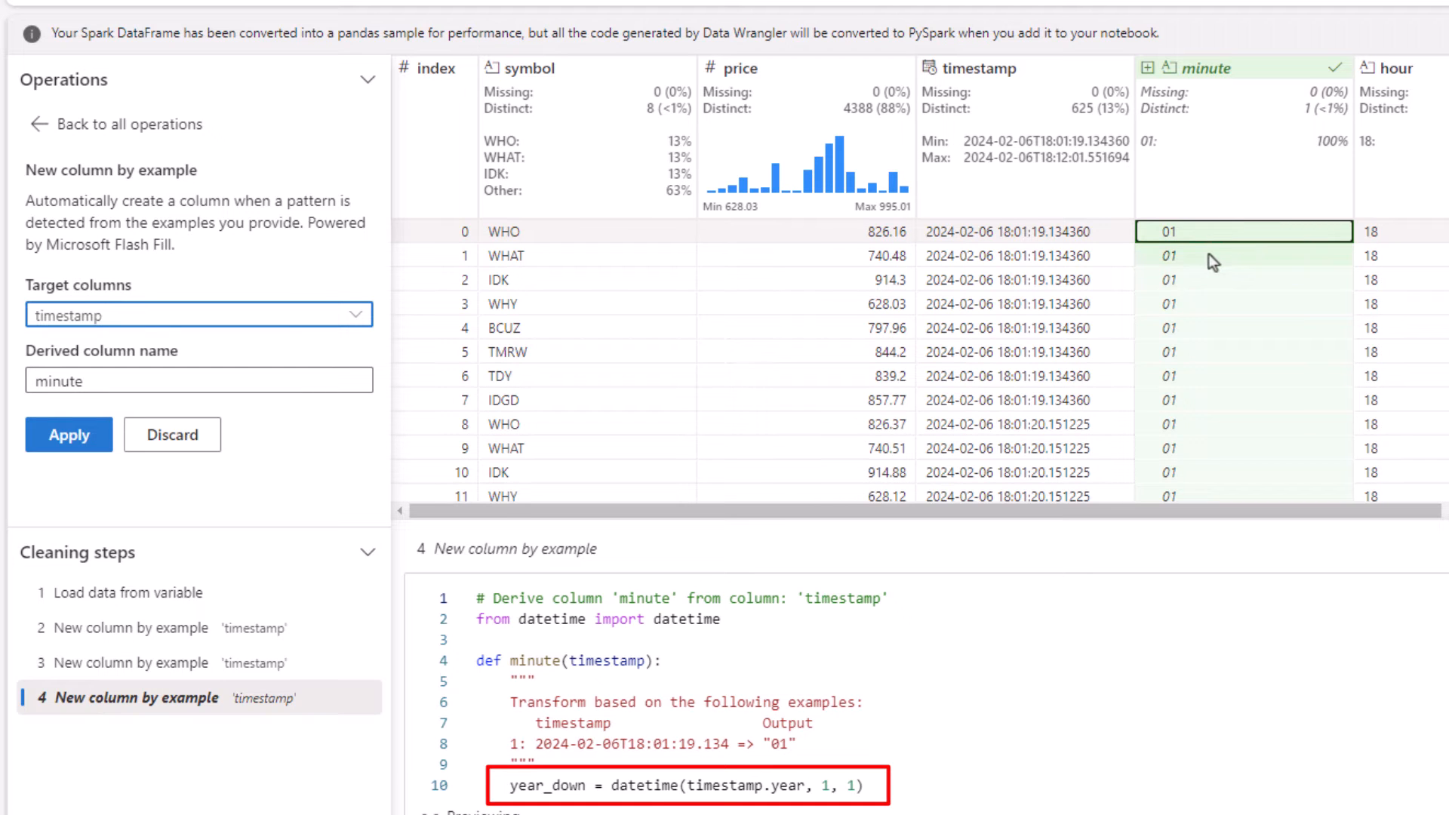
Add 02 as a second minute example on row 351, where the timestamp reads 18:02, and apply the operation.
scroll(1207, 256, down, 12)
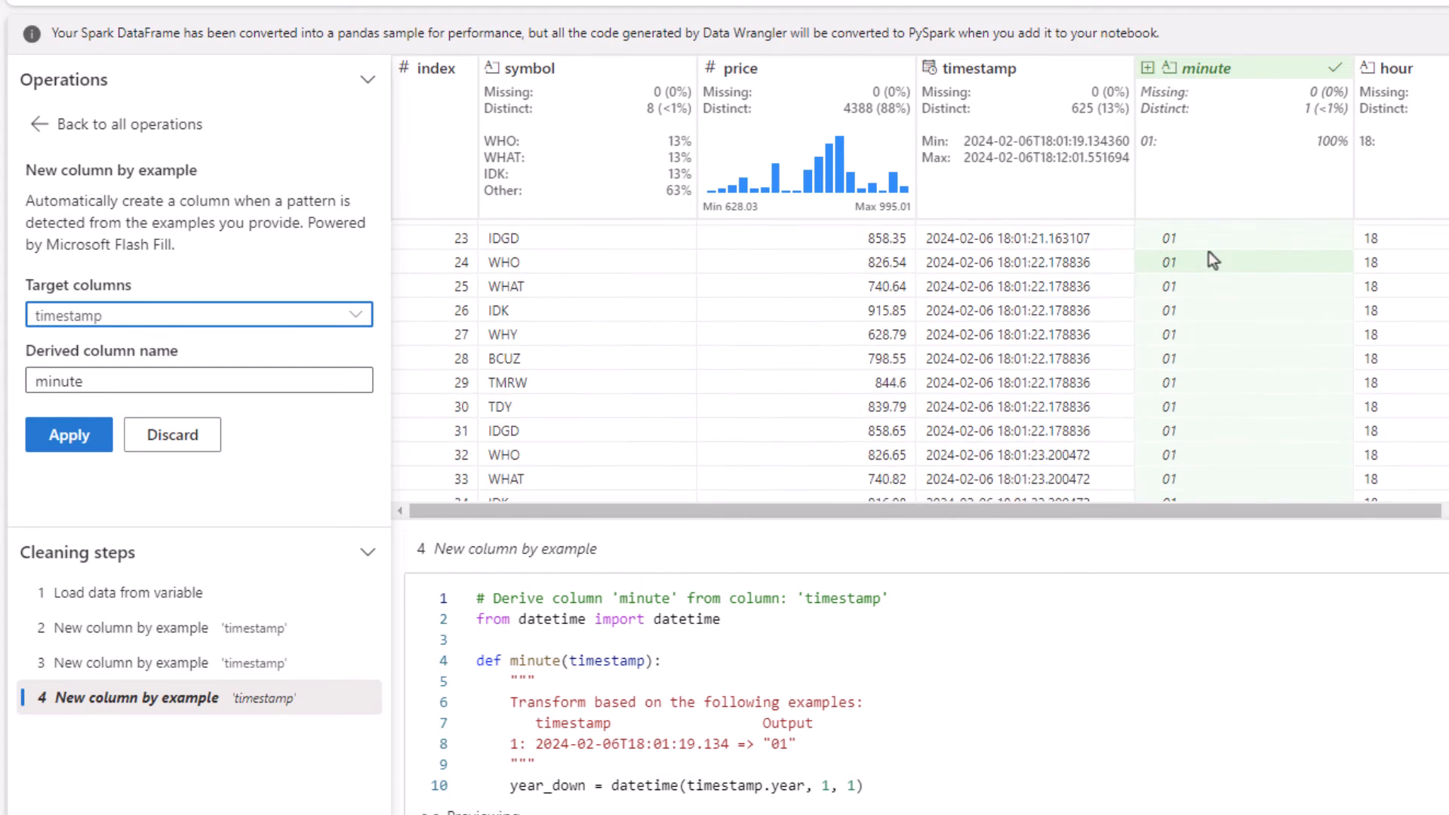
scroll(1207, 257, down, 15)
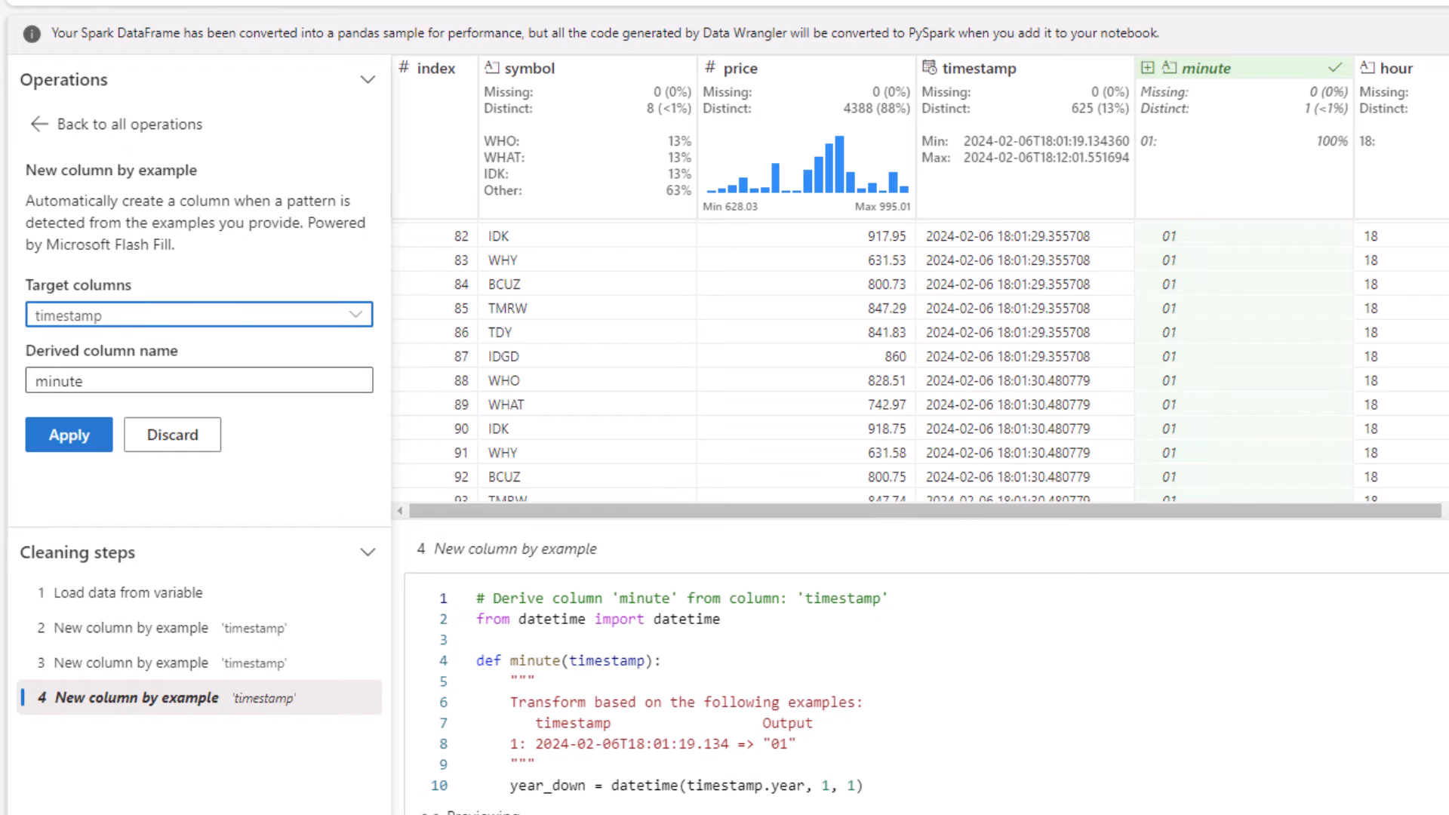
scroll(1207, 257, down, 20)
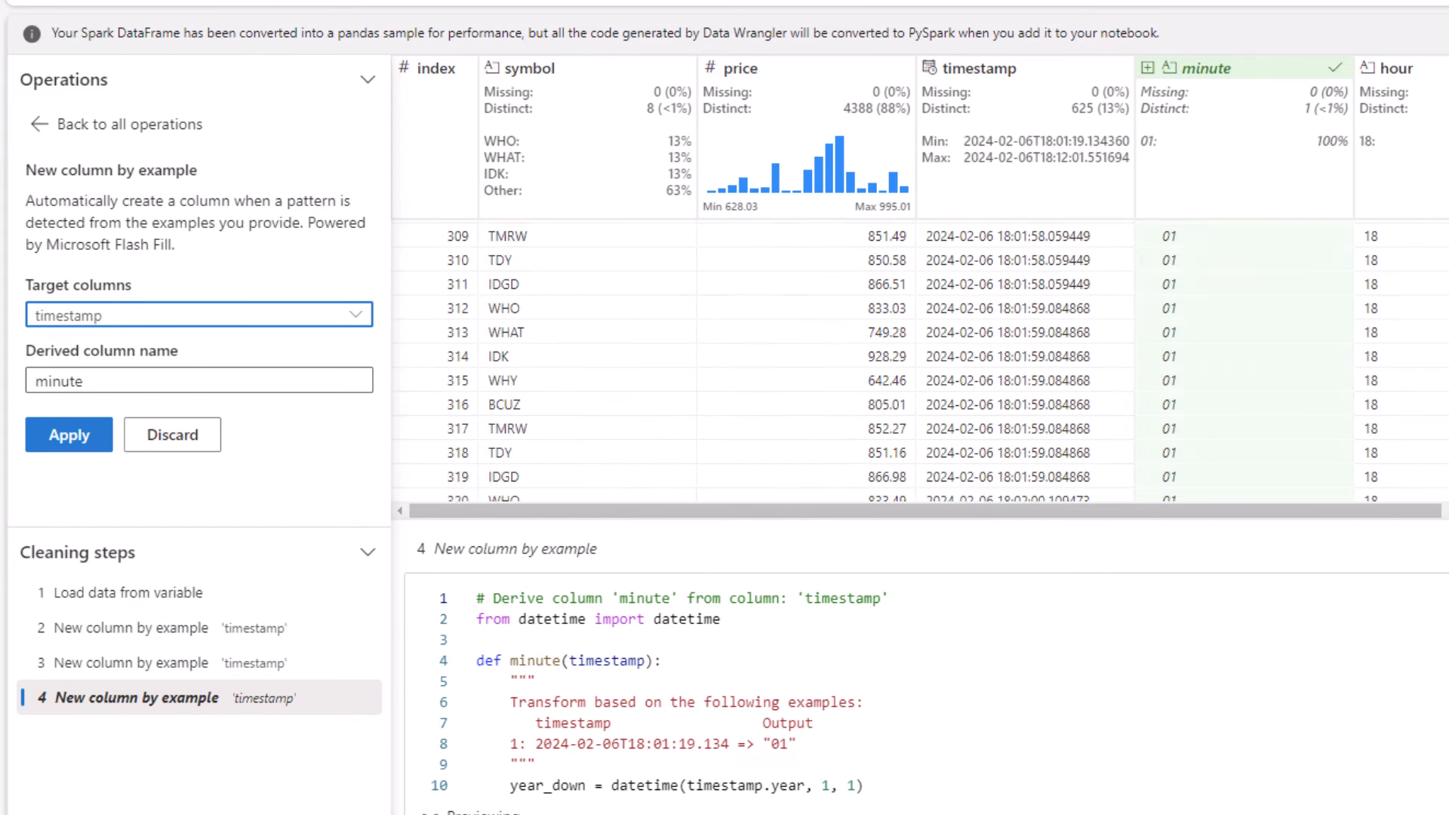
scroll(1207, 257, down, 14)
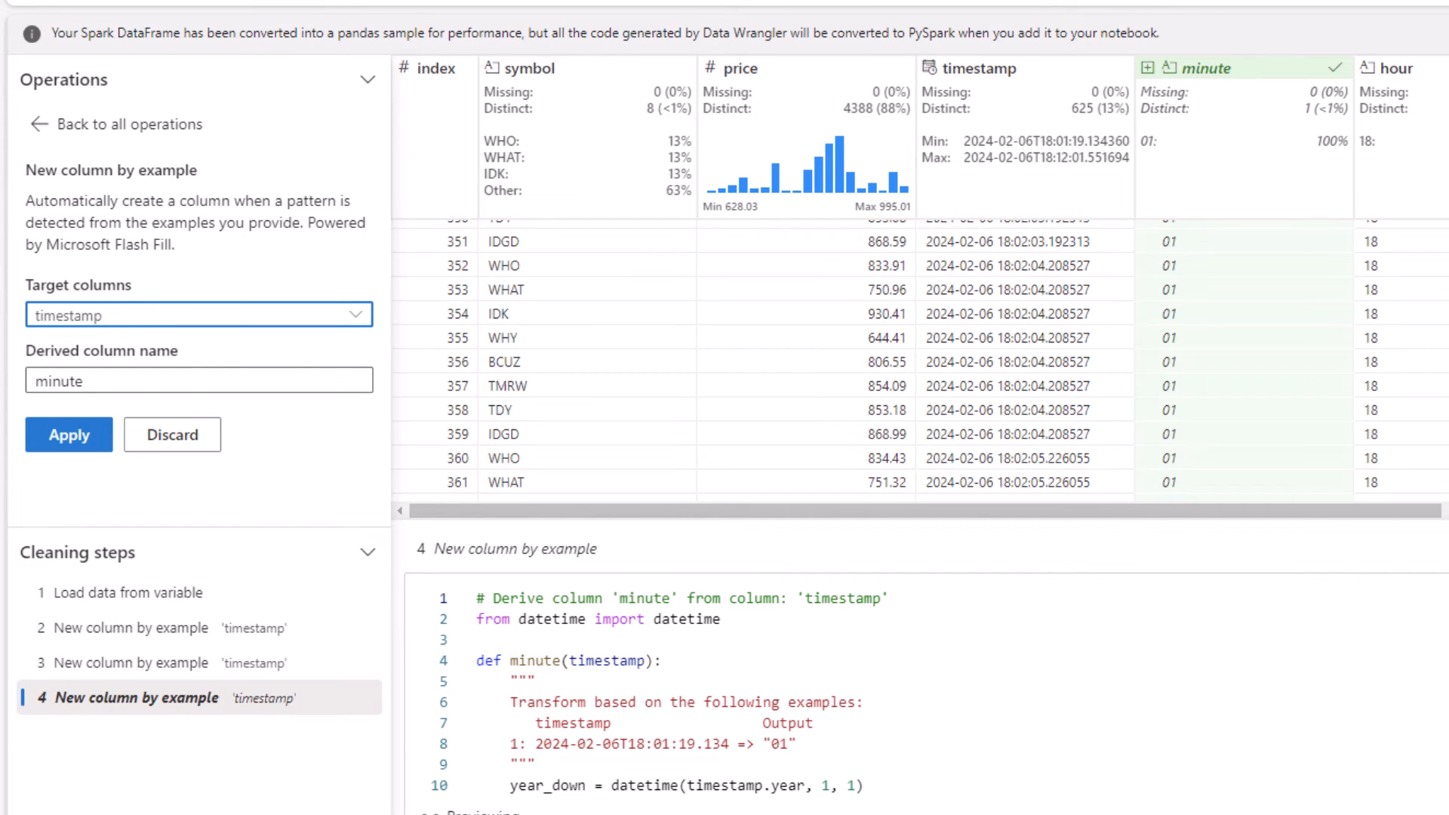
click(1228, 250)
double_click(1229, 251)
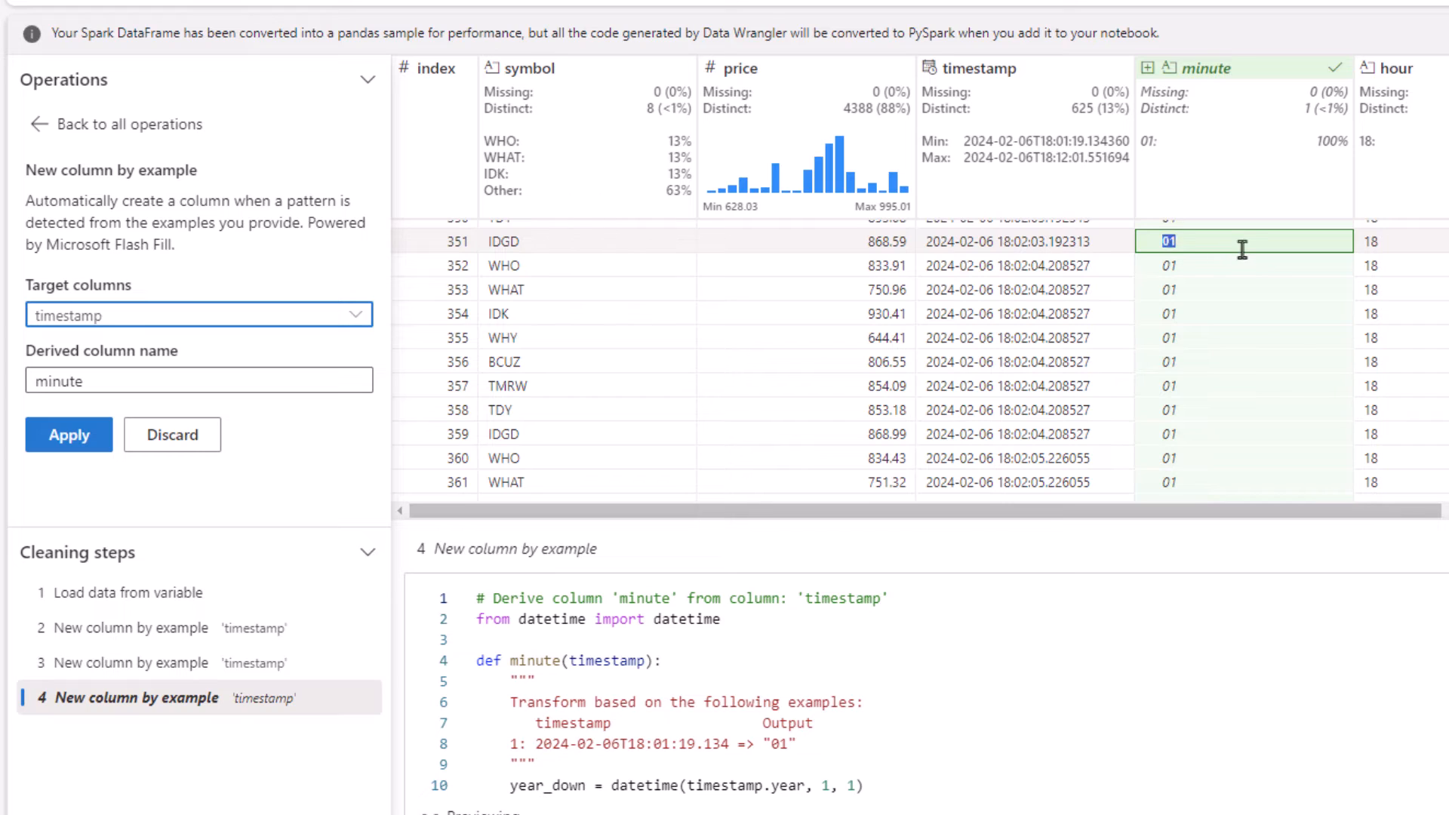
text(02)
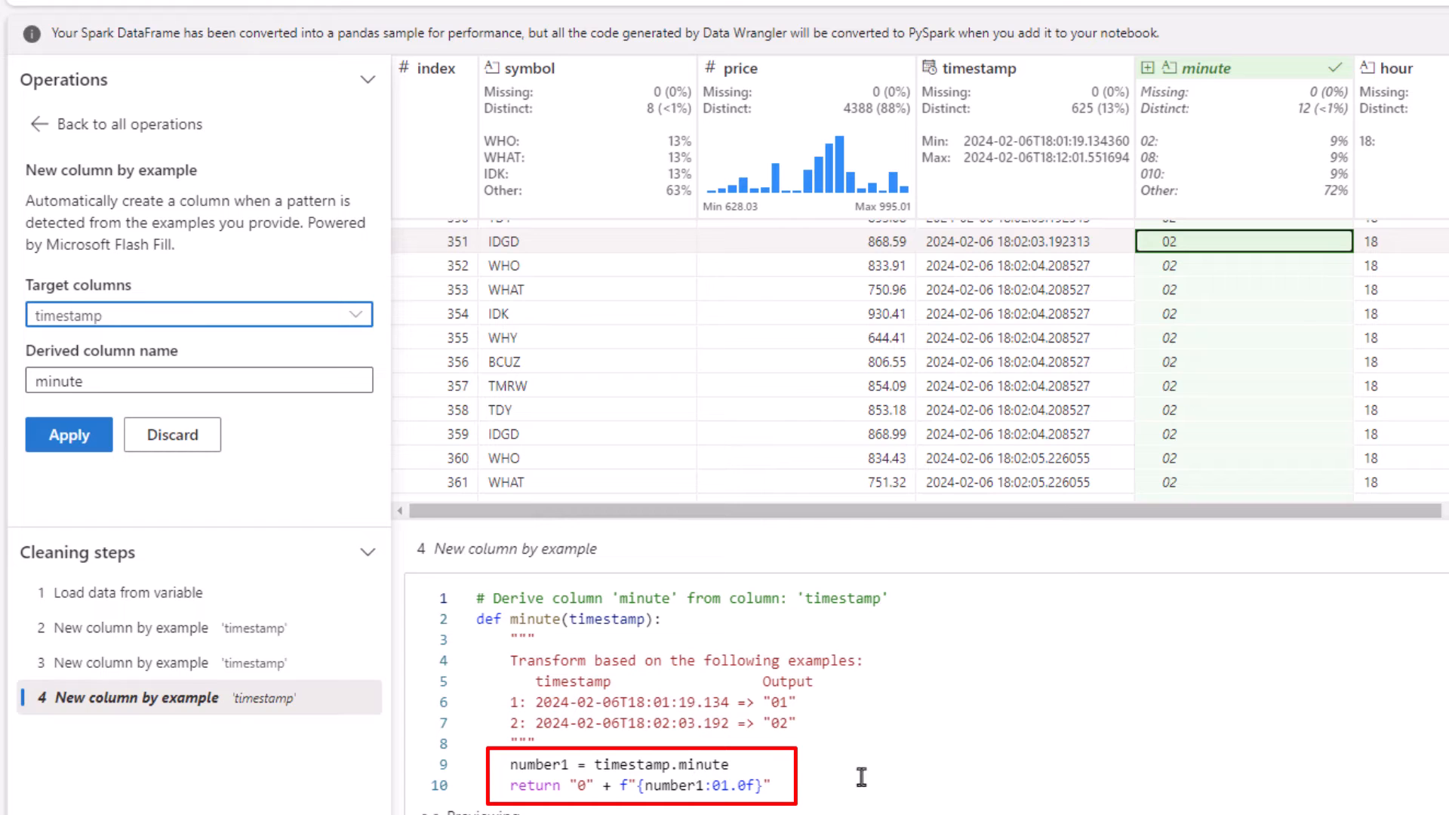
click(69, 435)
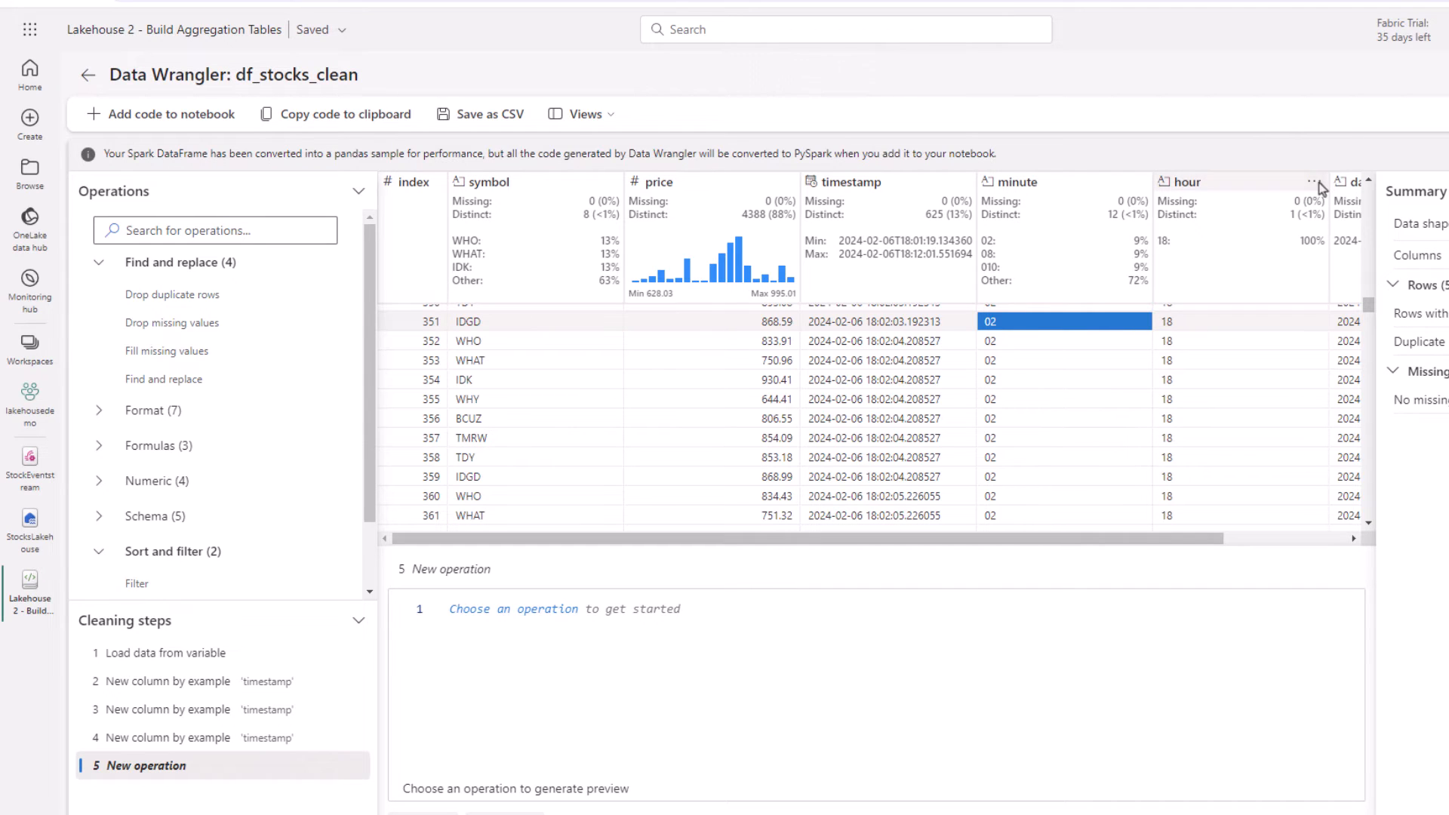
Change the hour column's type to int32 and apply the operation.
click(1316, 185)
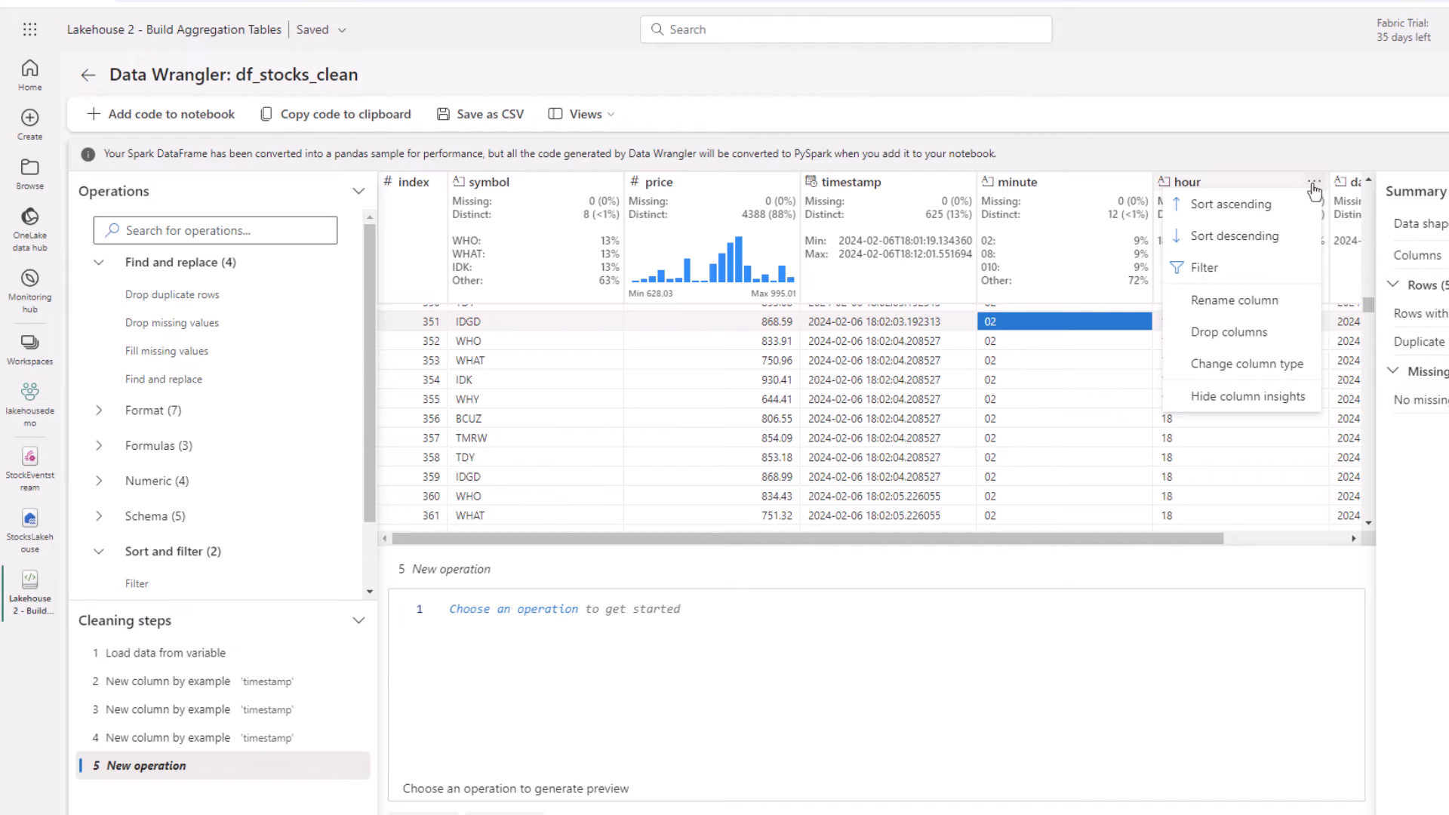
click(1255, 370)
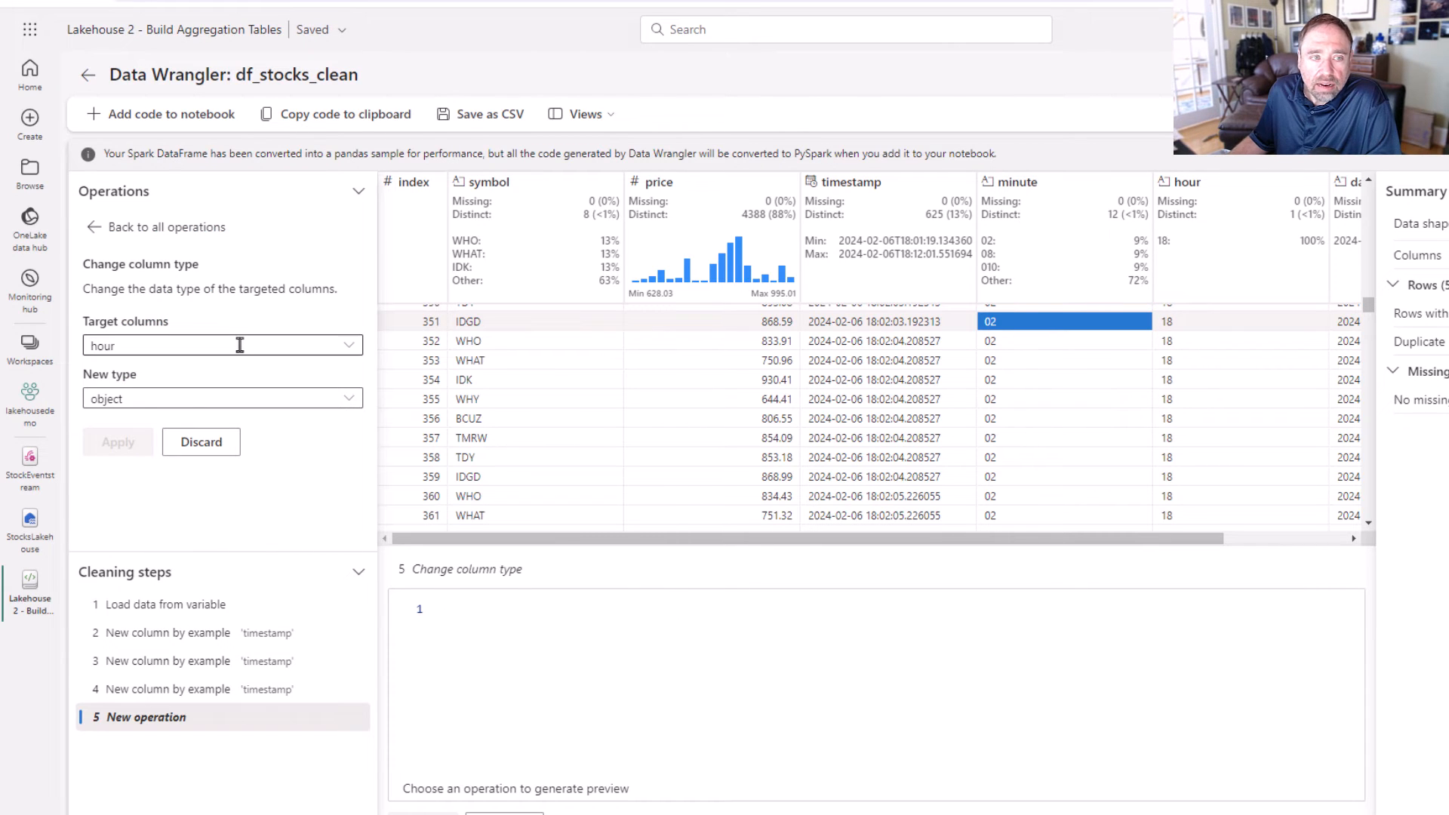
click(356, 405)
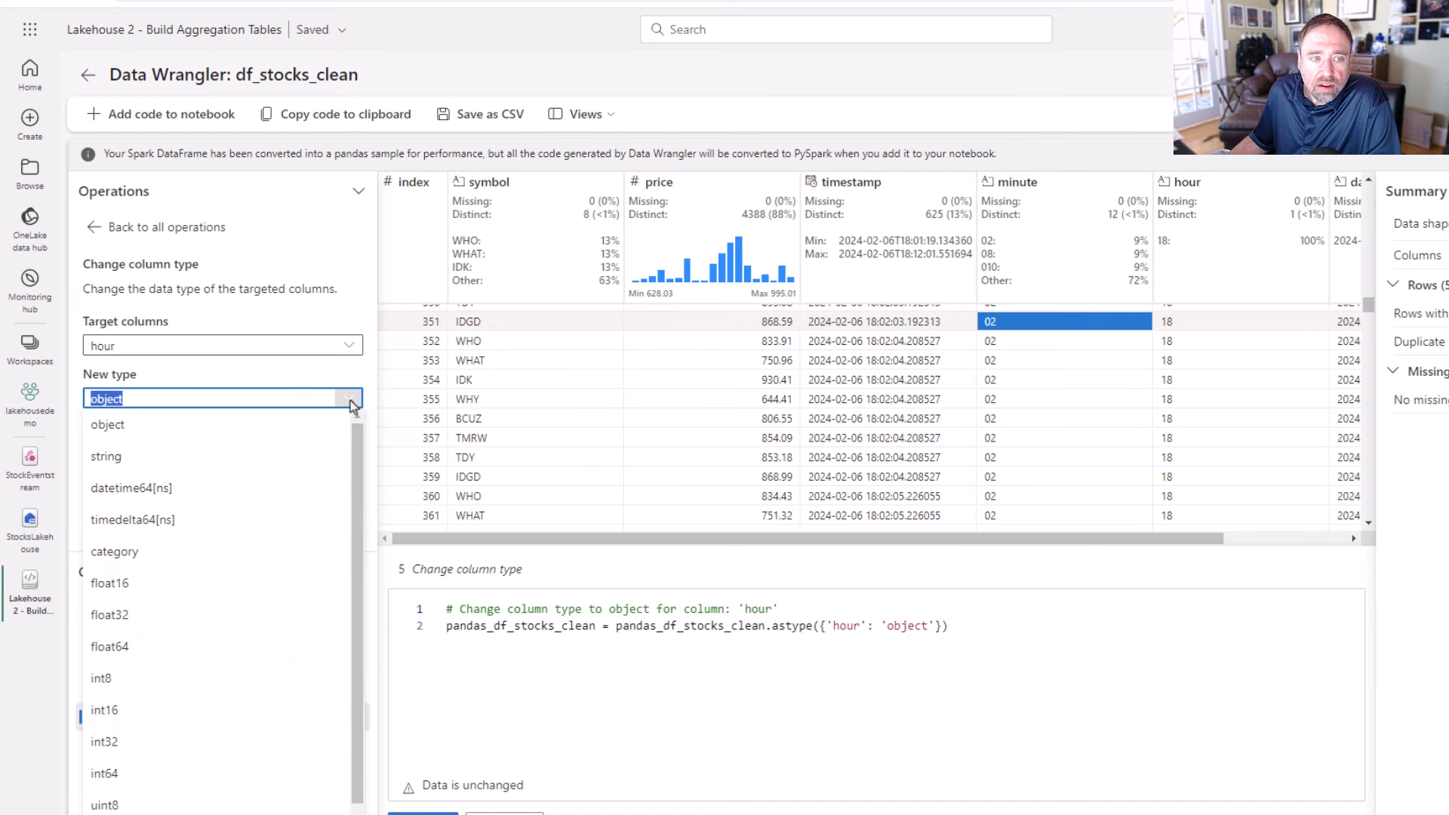
click(175, 747)
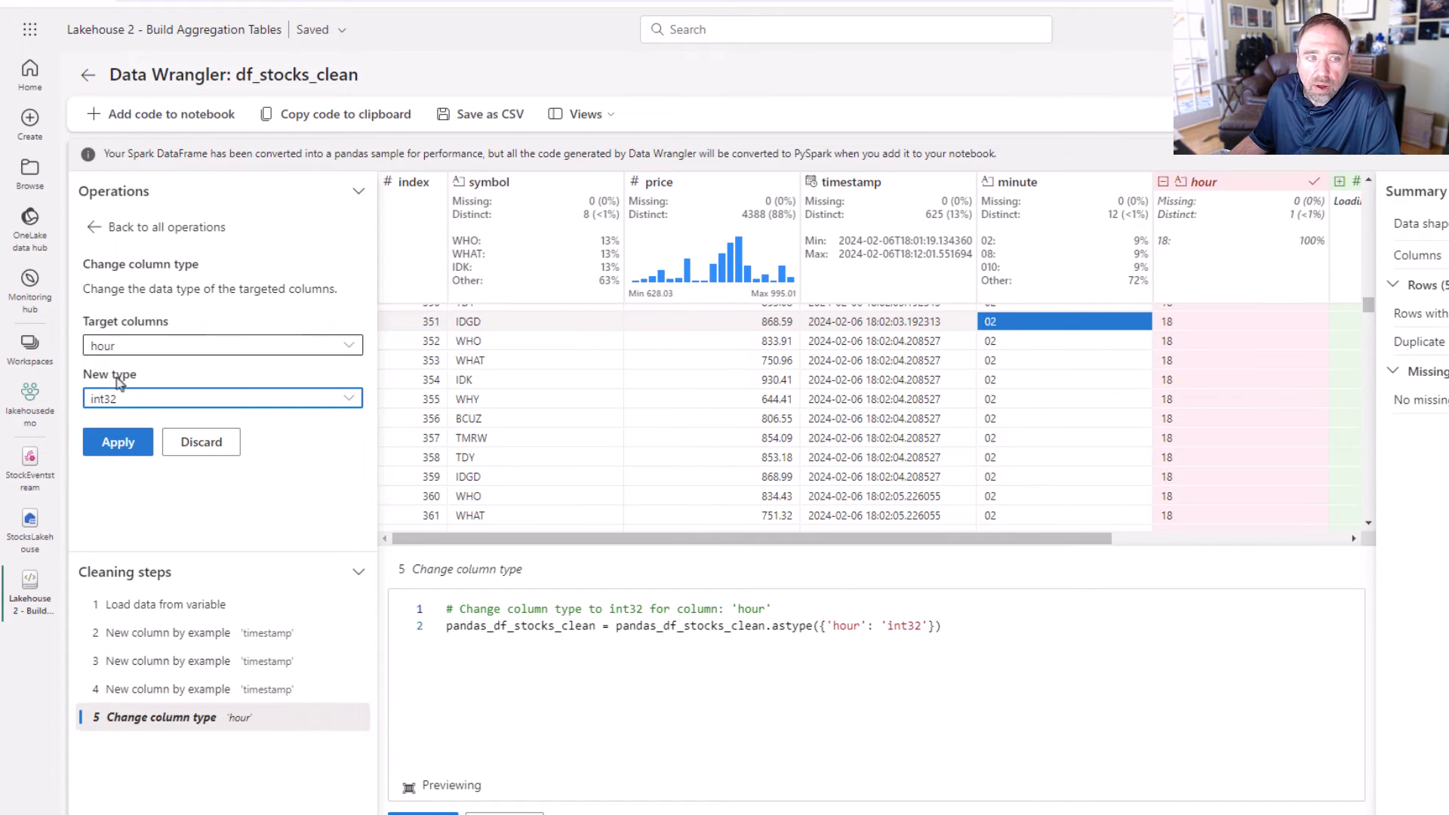
click(133, 456)
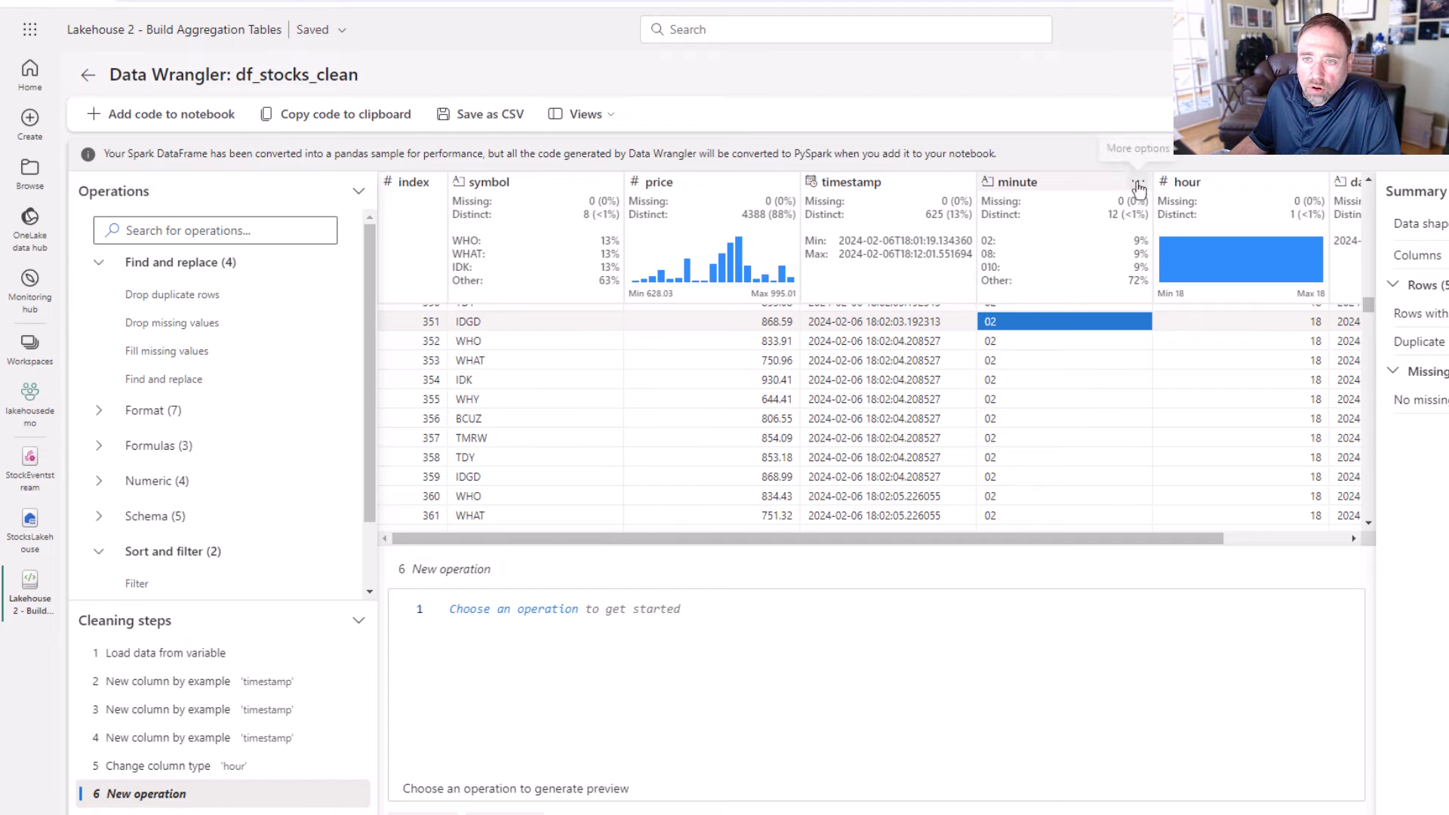
Change the minute column's type to int32 and apply the operation.
click(1142, 185)
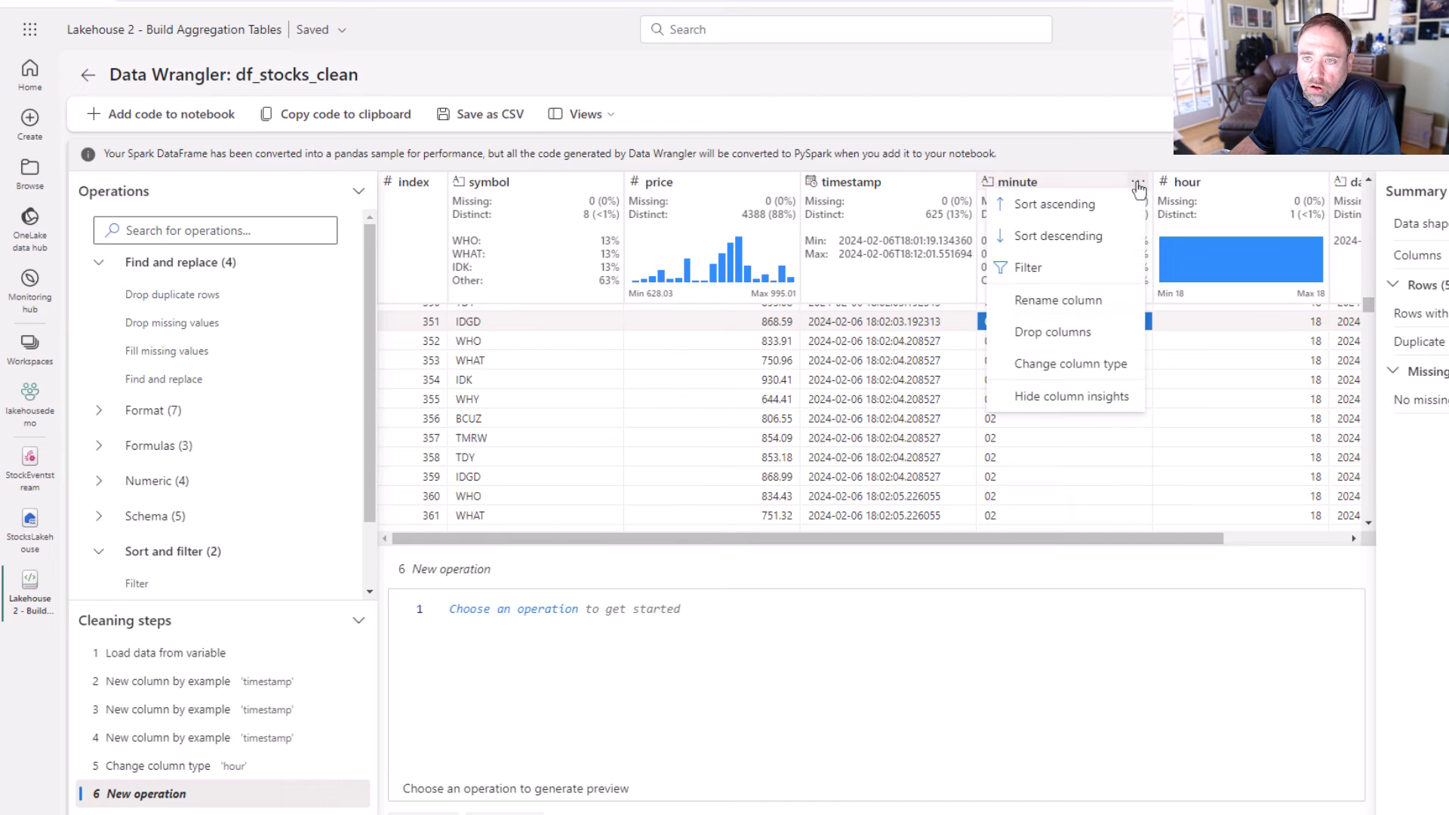
click(1072, 366)
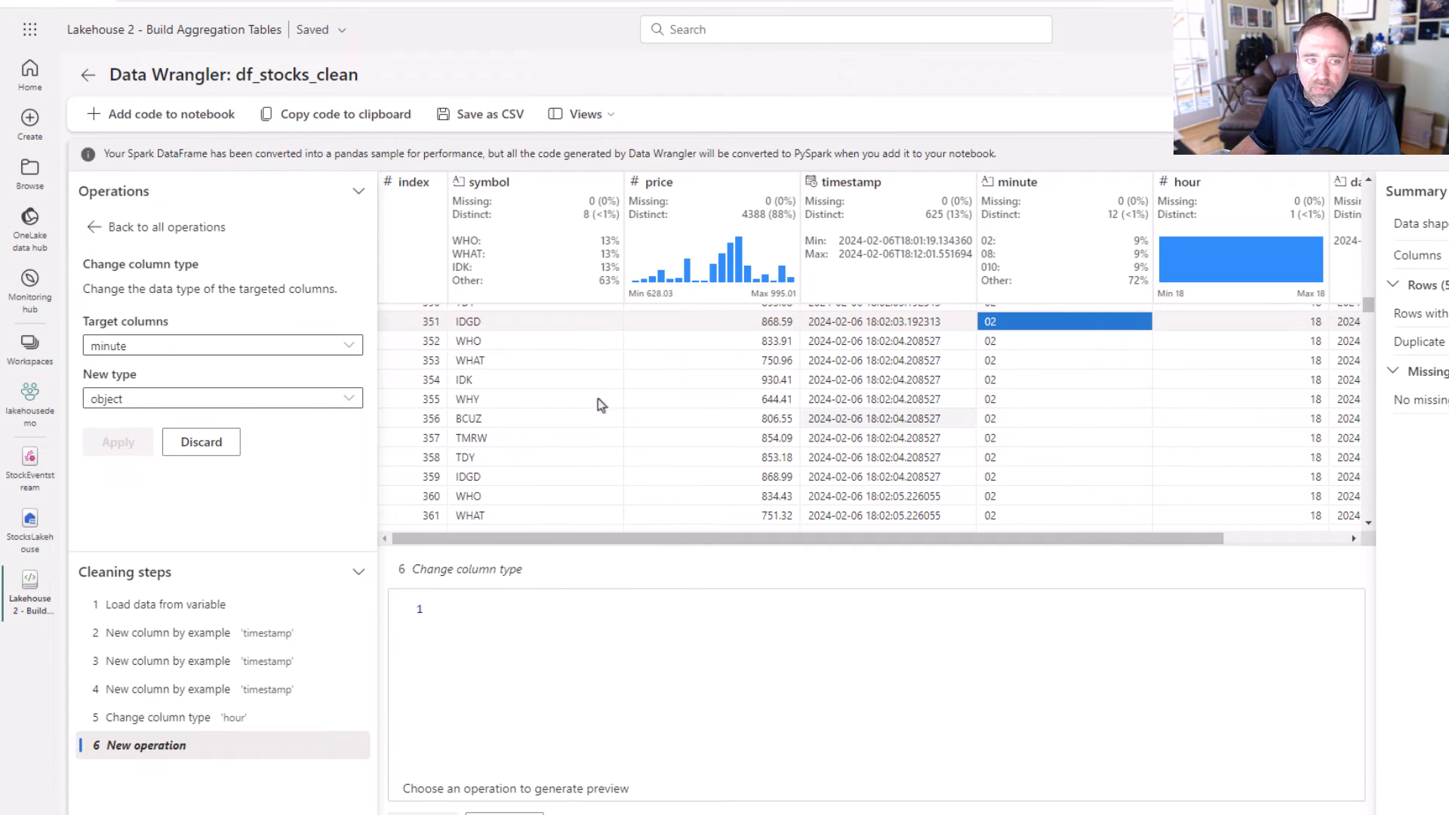
click(349, 398)
scroll(218, 556, down, 1)
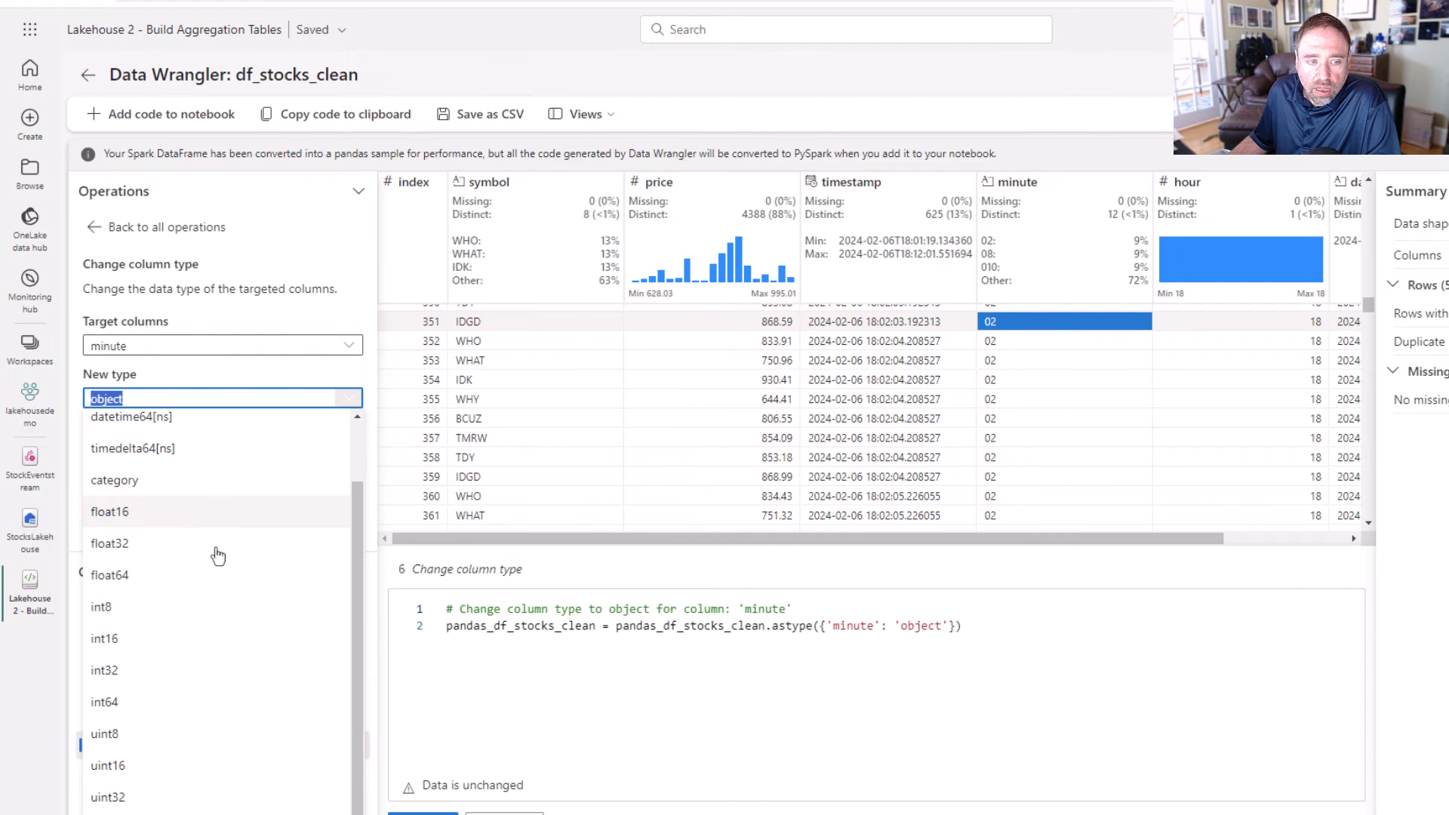
click(178, 669)
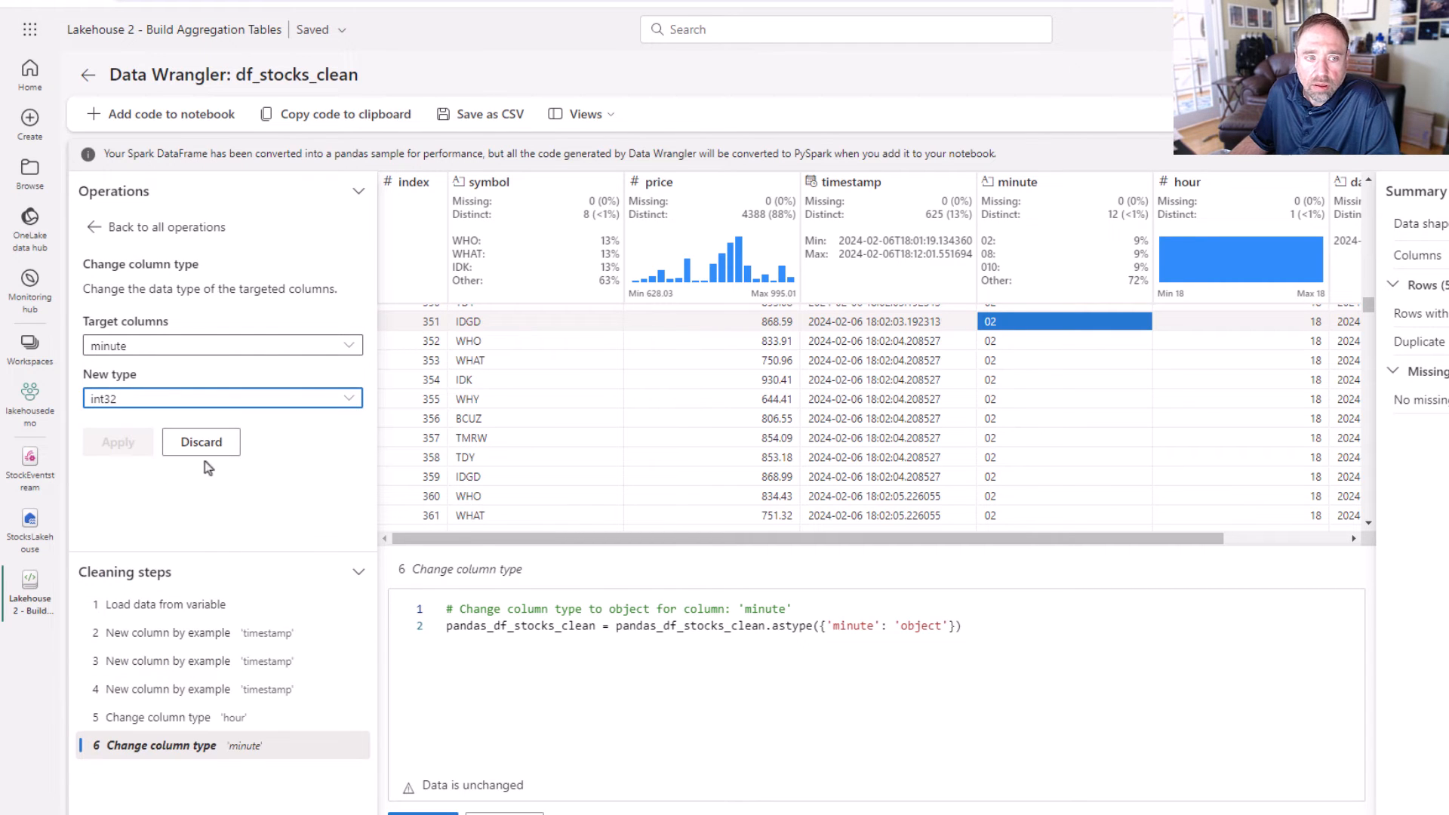
click(117, 444)
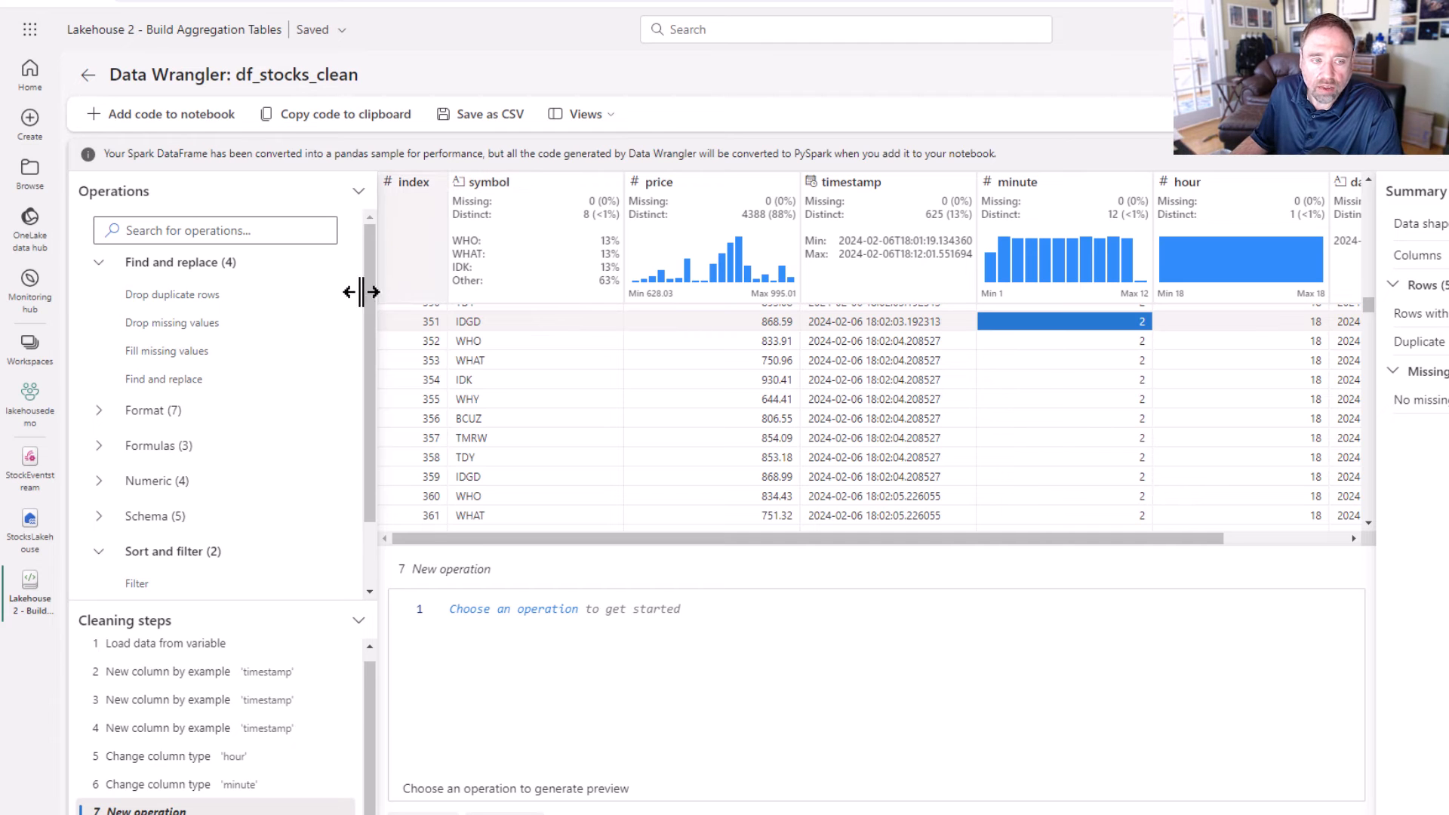
Start a Group by and aggregate operation grouped on the symbol, minute, hour and datestamp columns.
scroll(316, 314, down, 2)
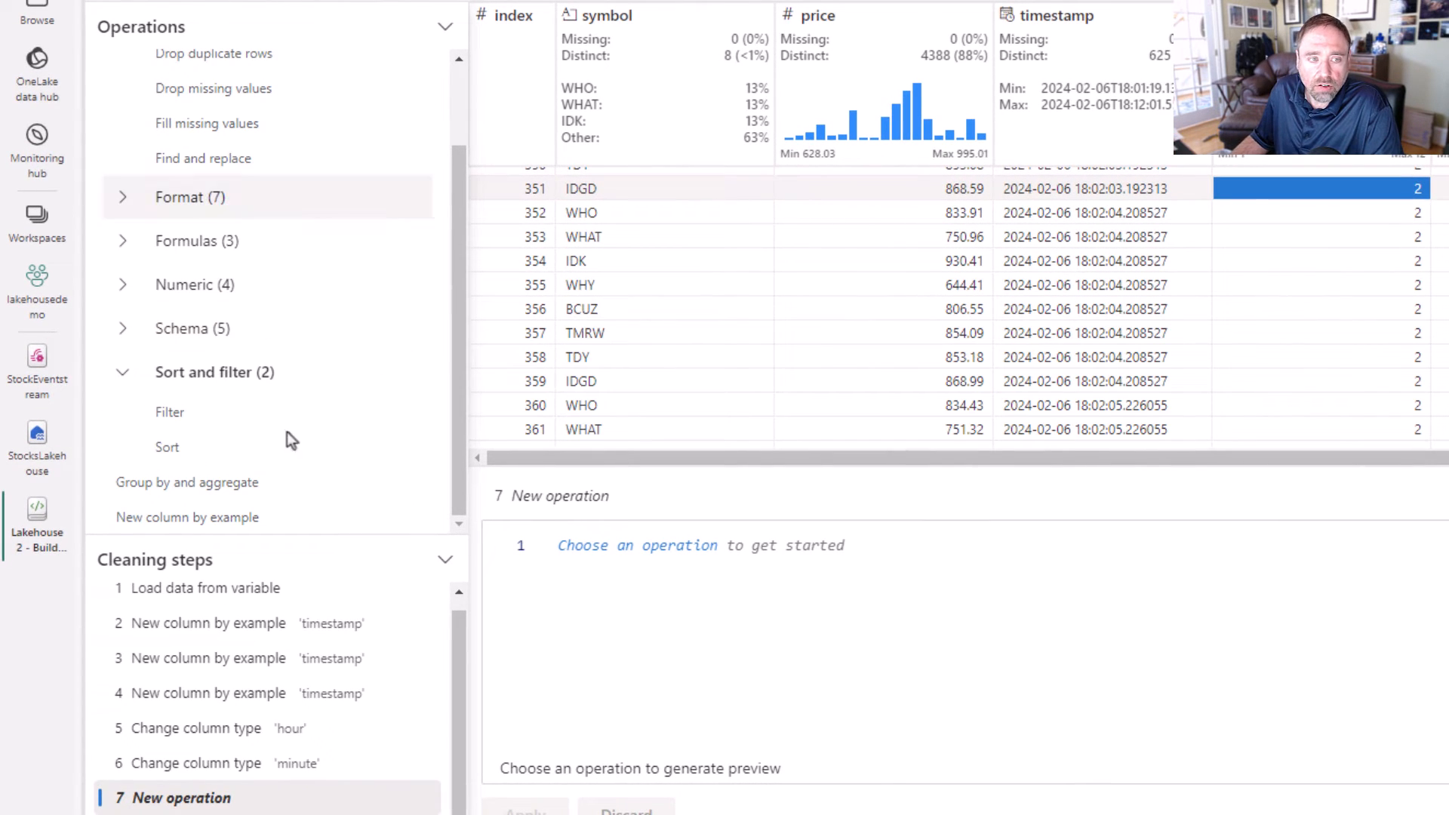
click(212, 491)
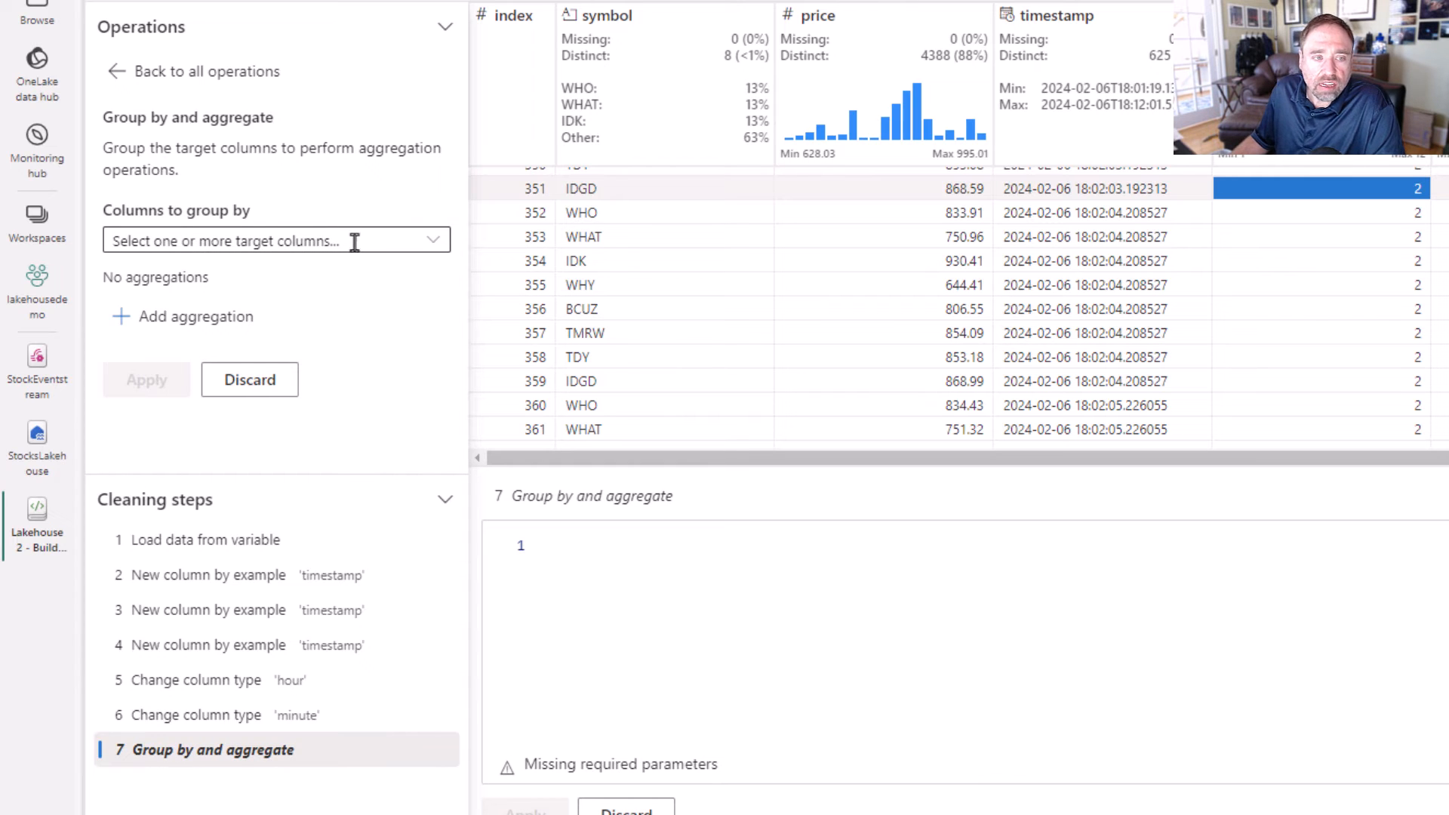
click(434, 244)
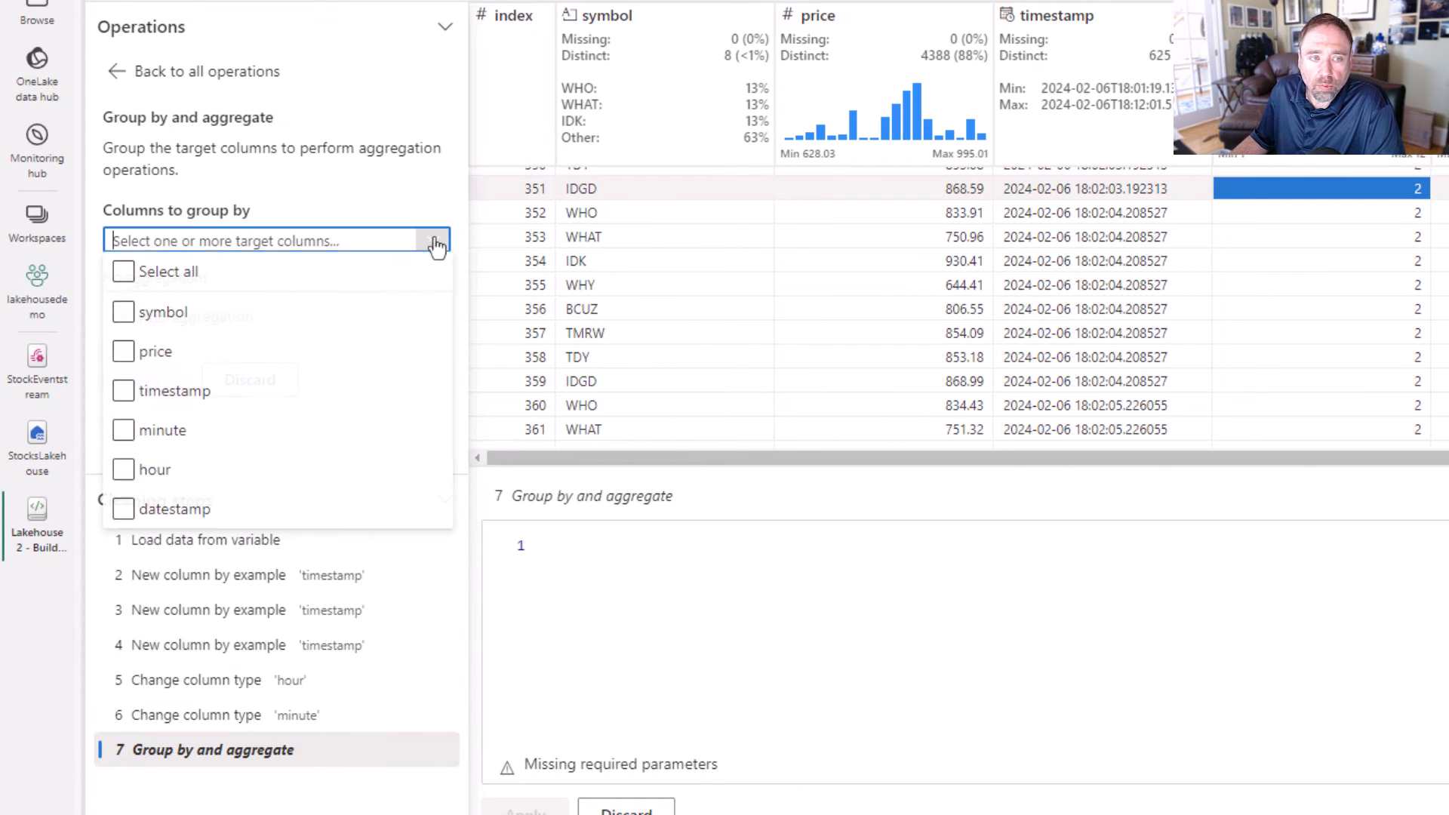
click(166, 325)
click(164, 507)
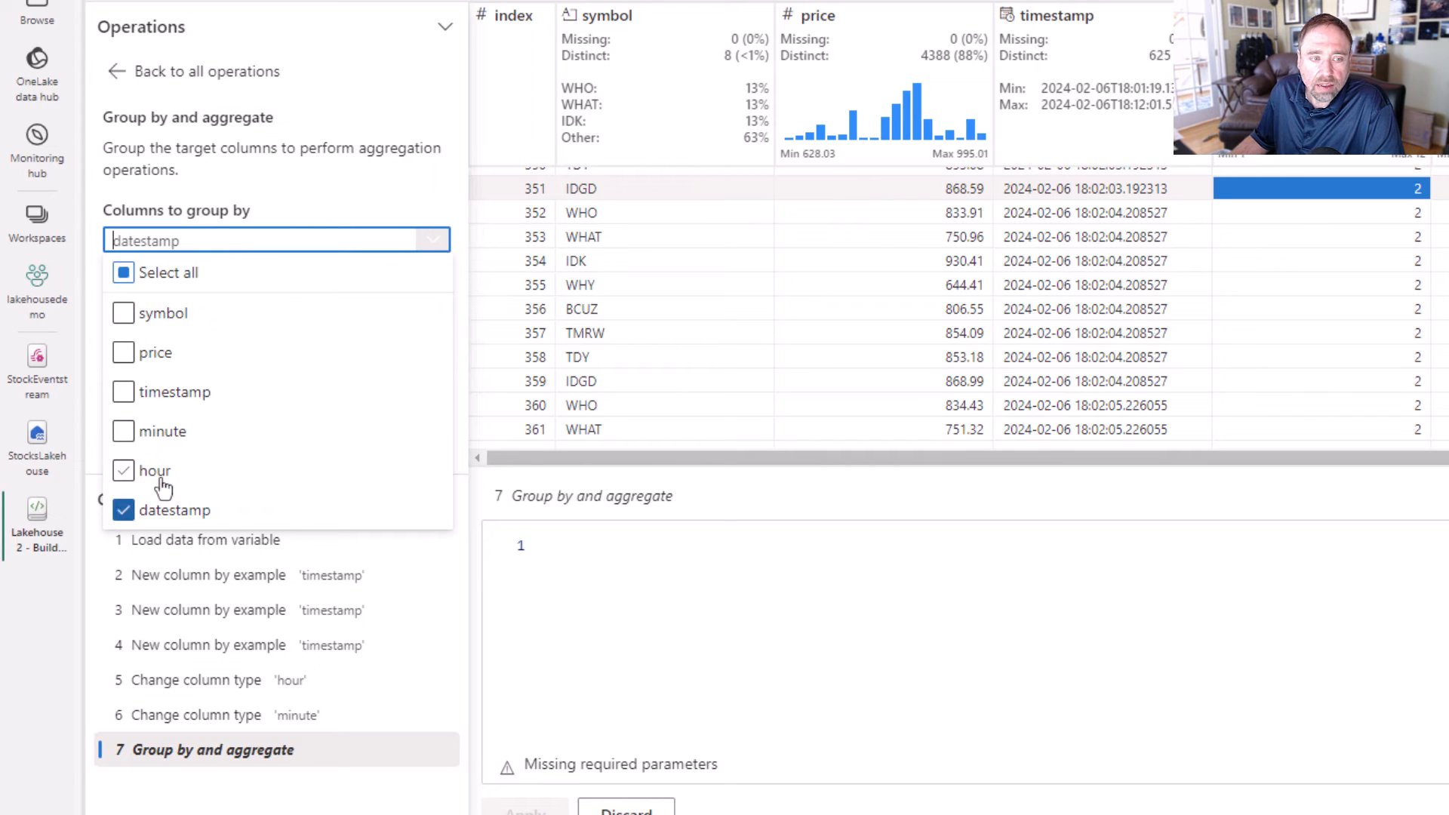
click(159, 470)
click(167, 438)
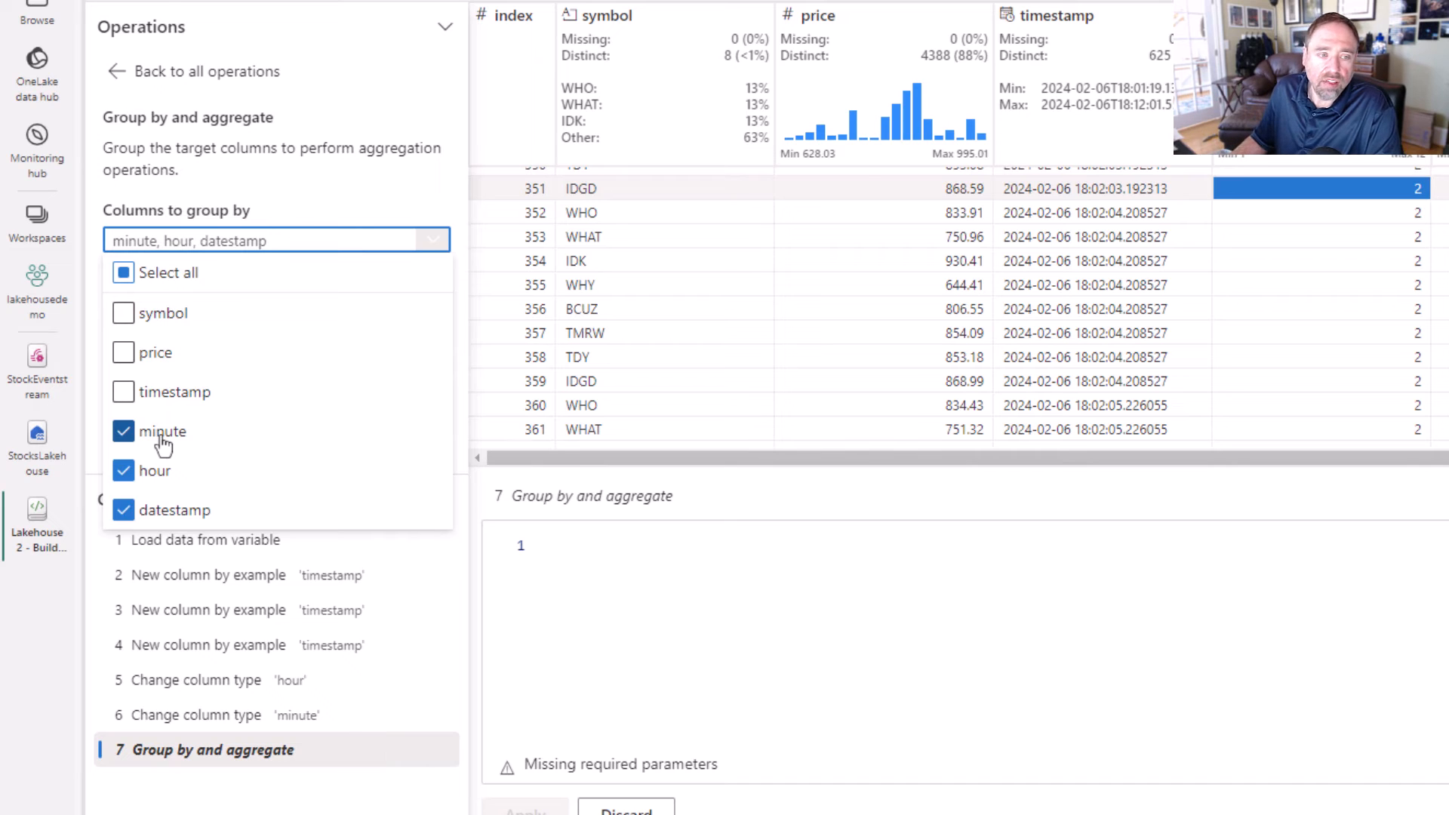
click(172, 323)
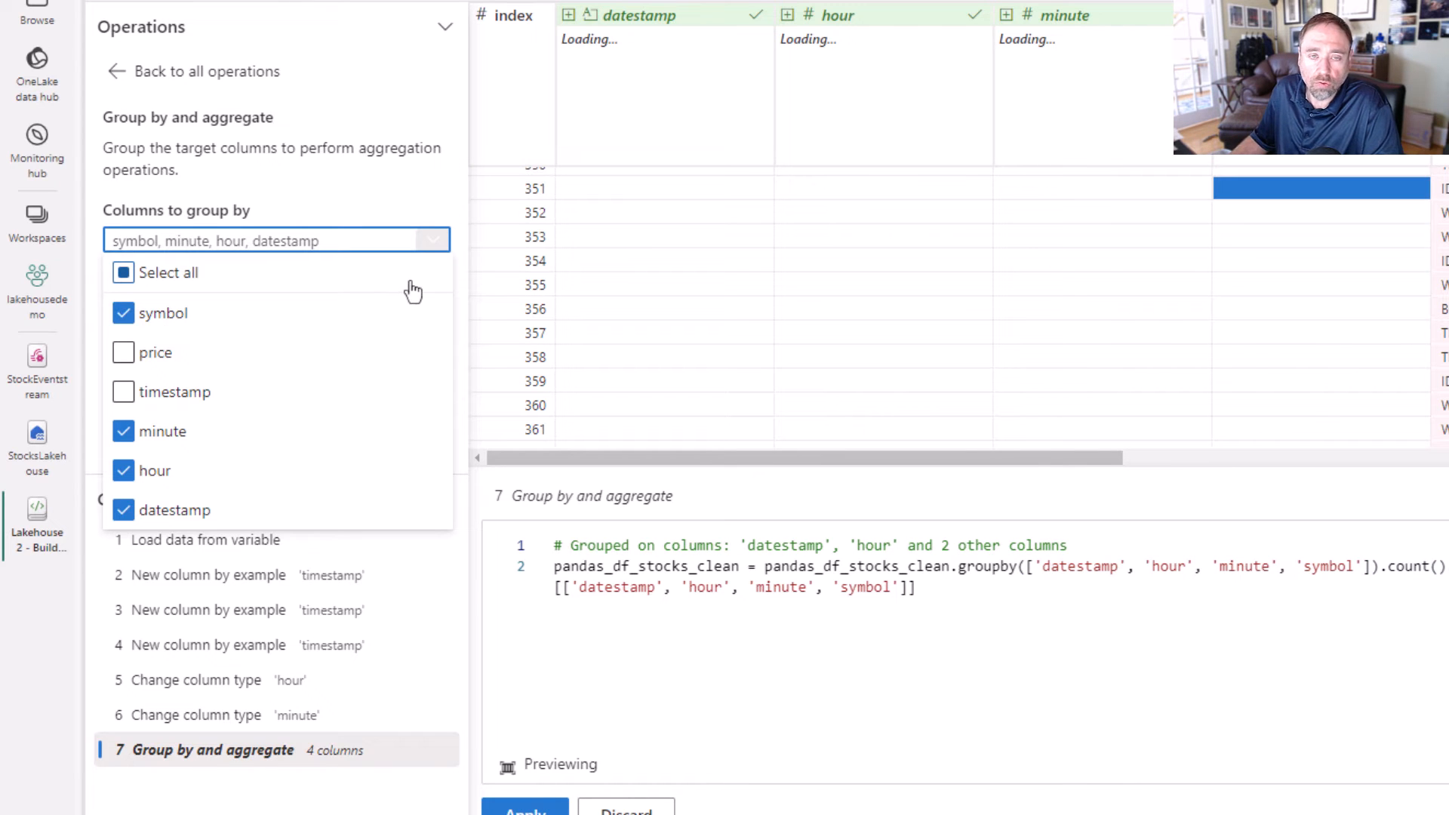
click(388, 160)
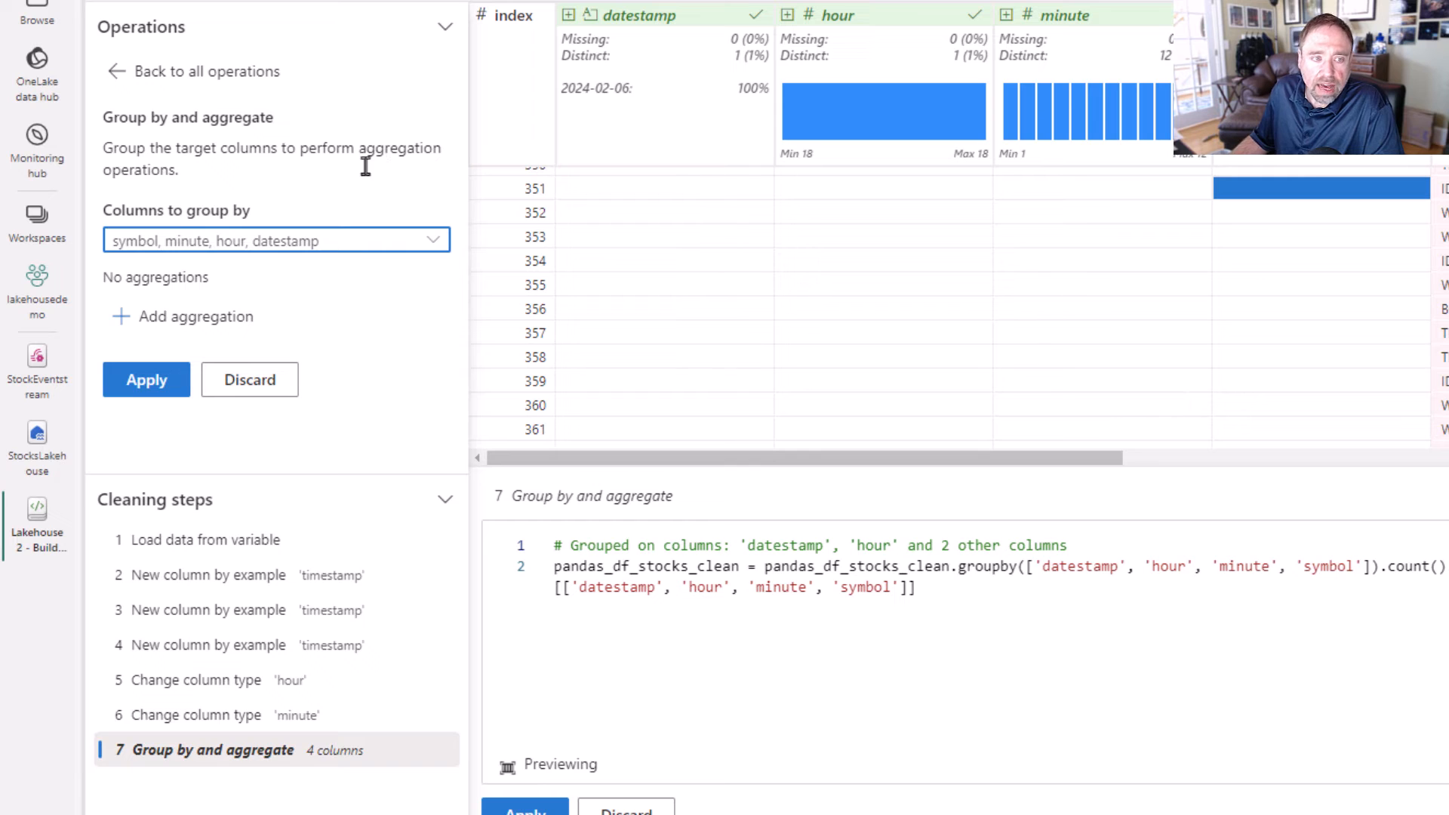
Add three aggregations to the group-by operation, each targeting the price column.
click(196, 321)
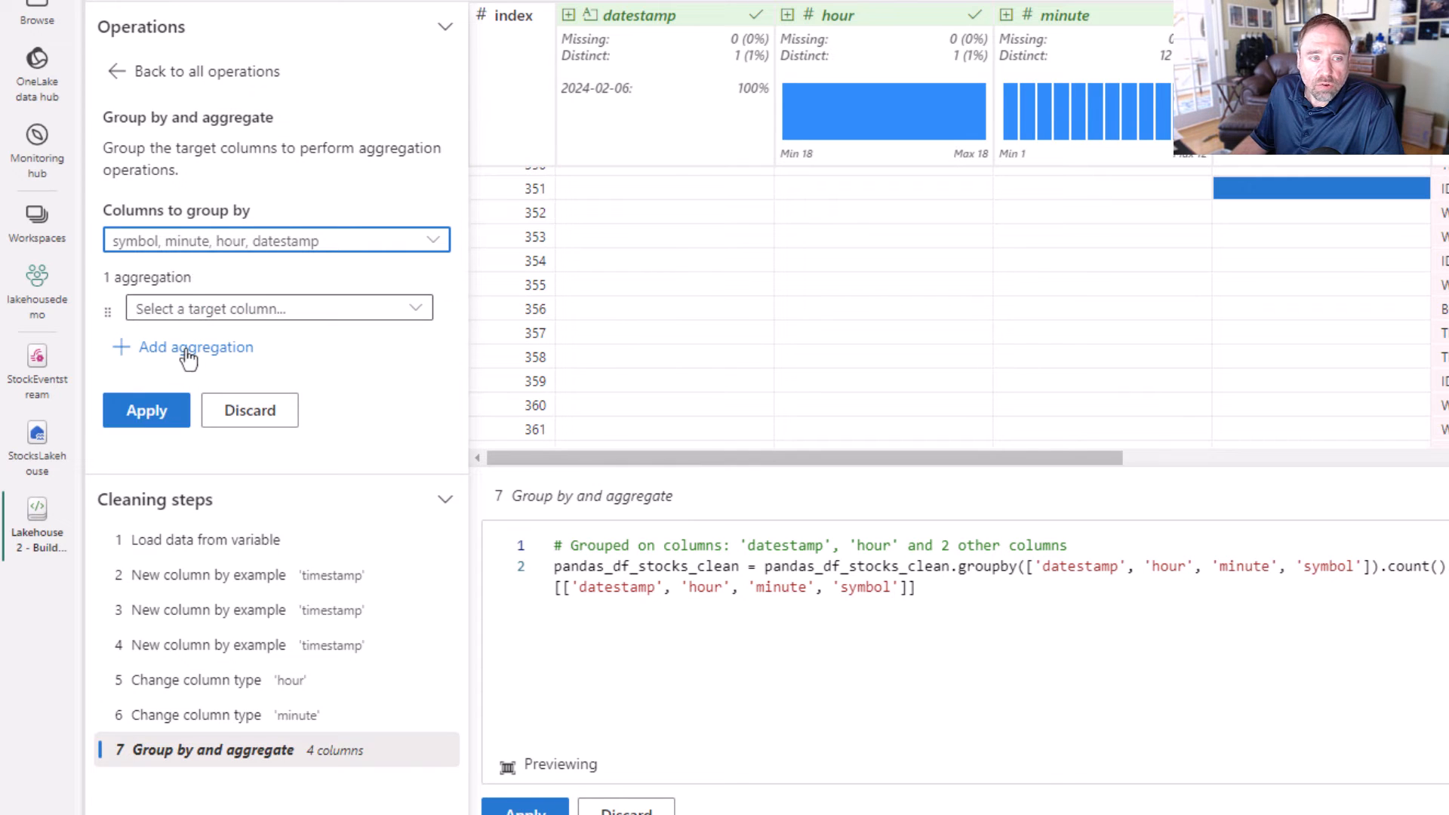
click(189, 345)
click(192, 378)
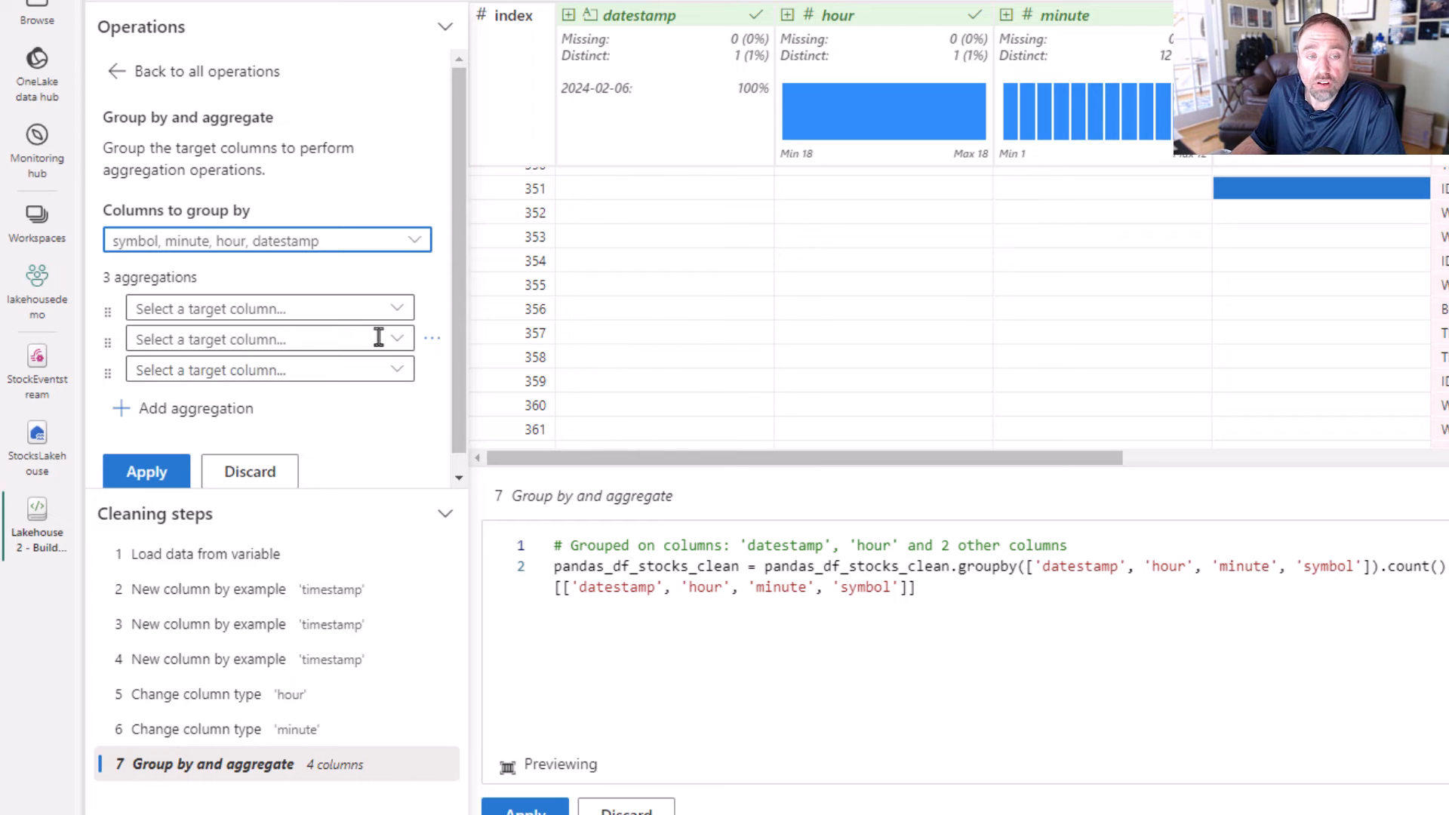
click(396, 309)
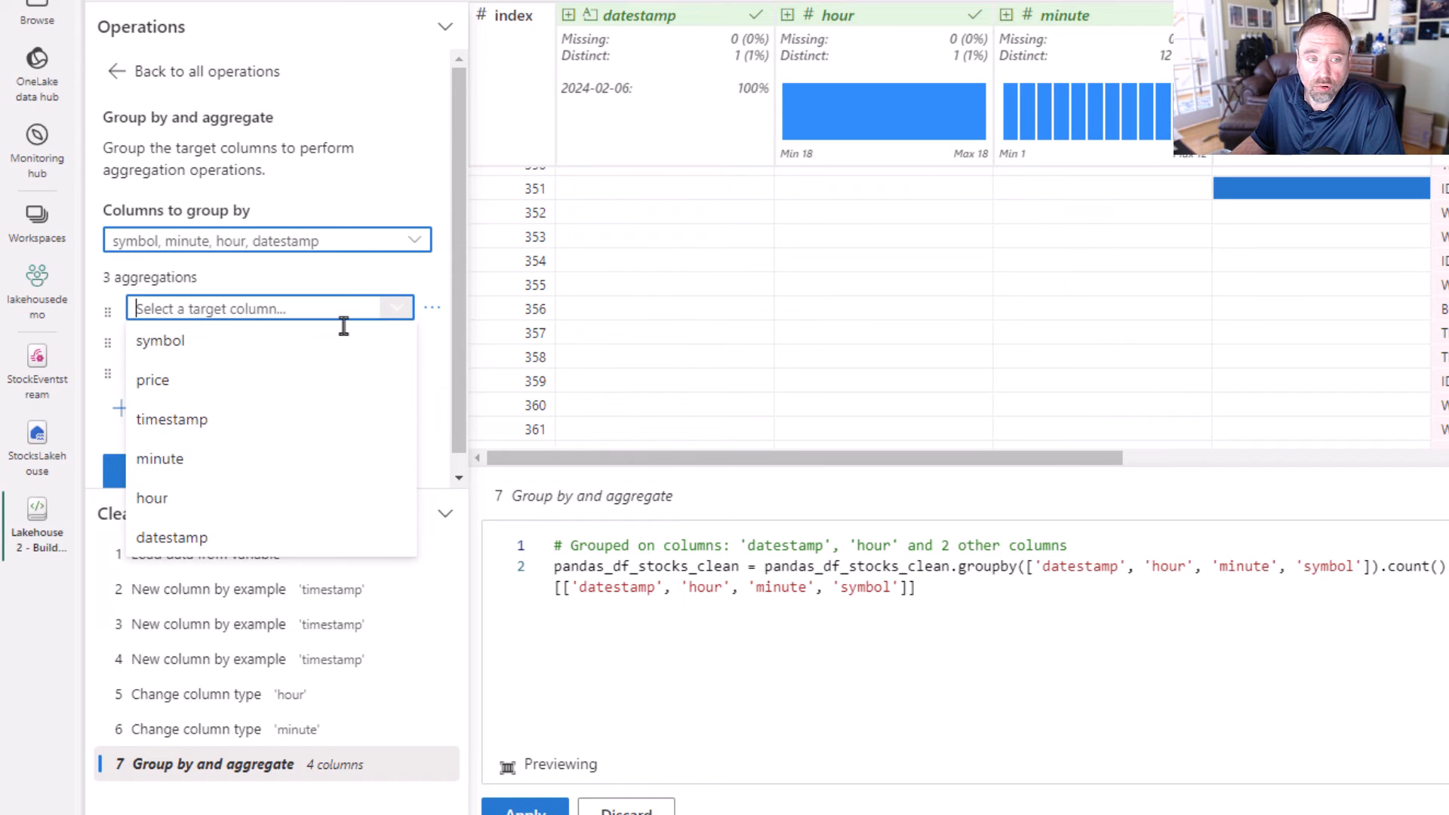
click(259, 381)
click(377, 339)
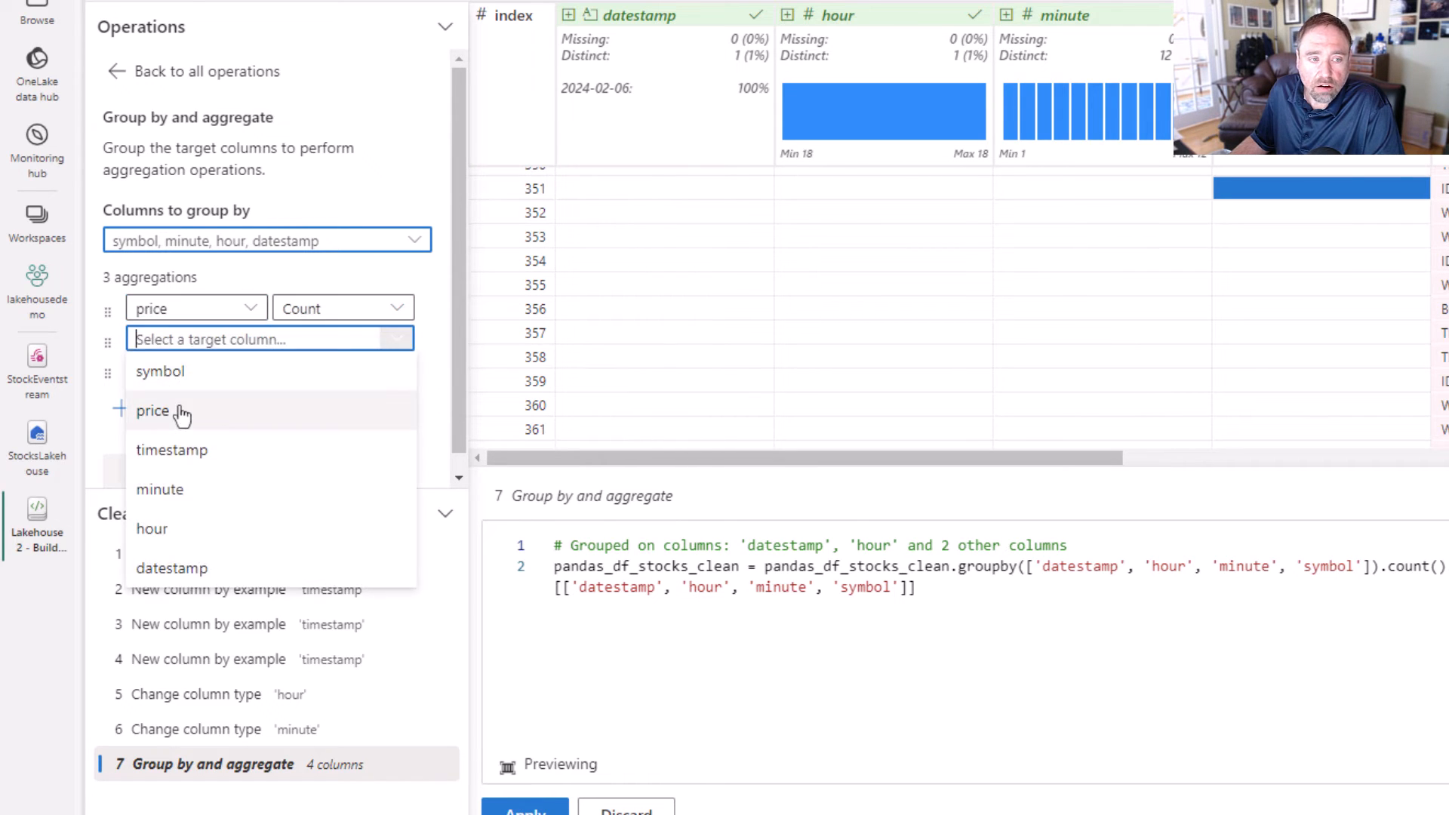
click(184, 414)
click(273, 371)
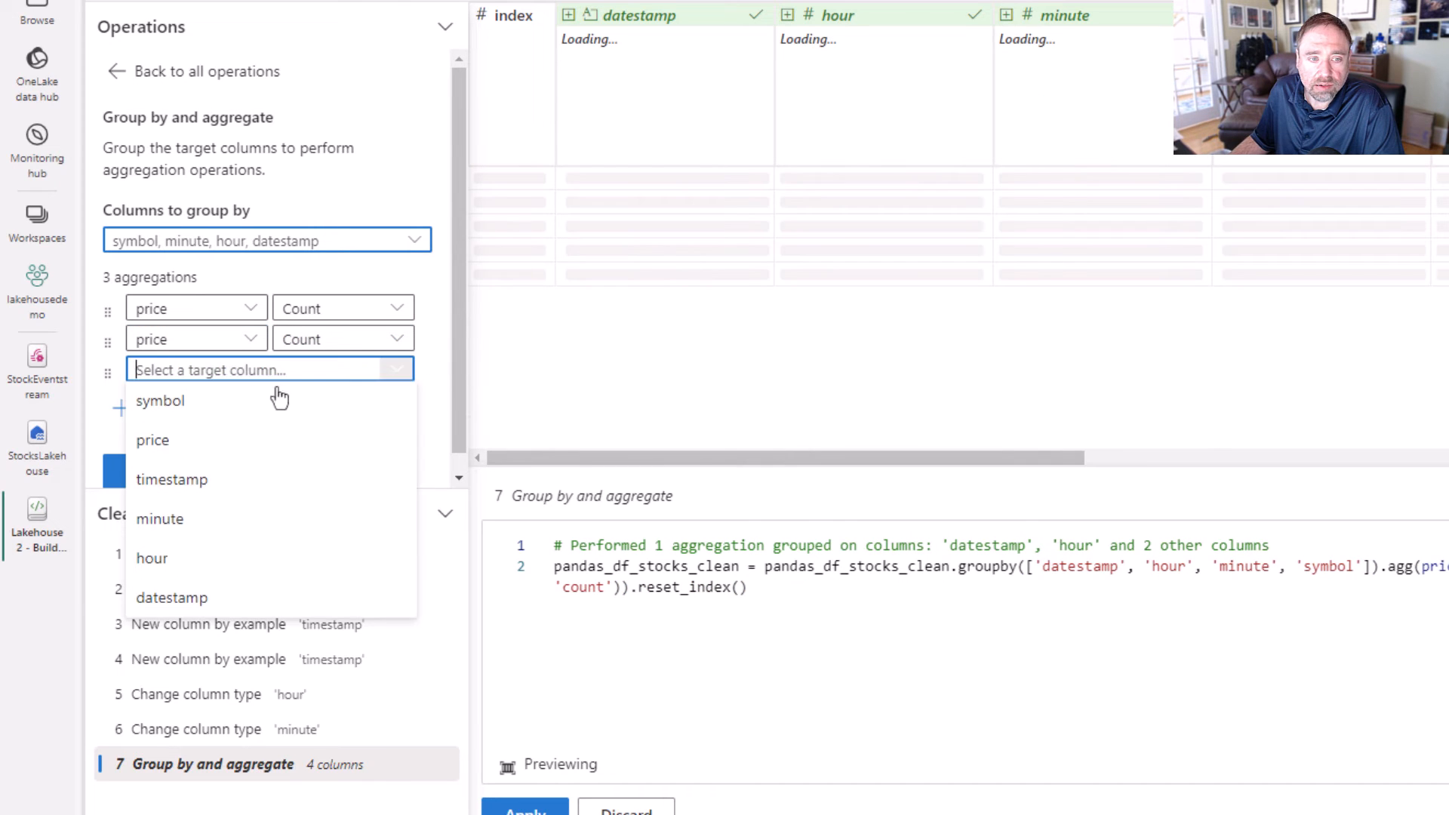
click(189, 437)
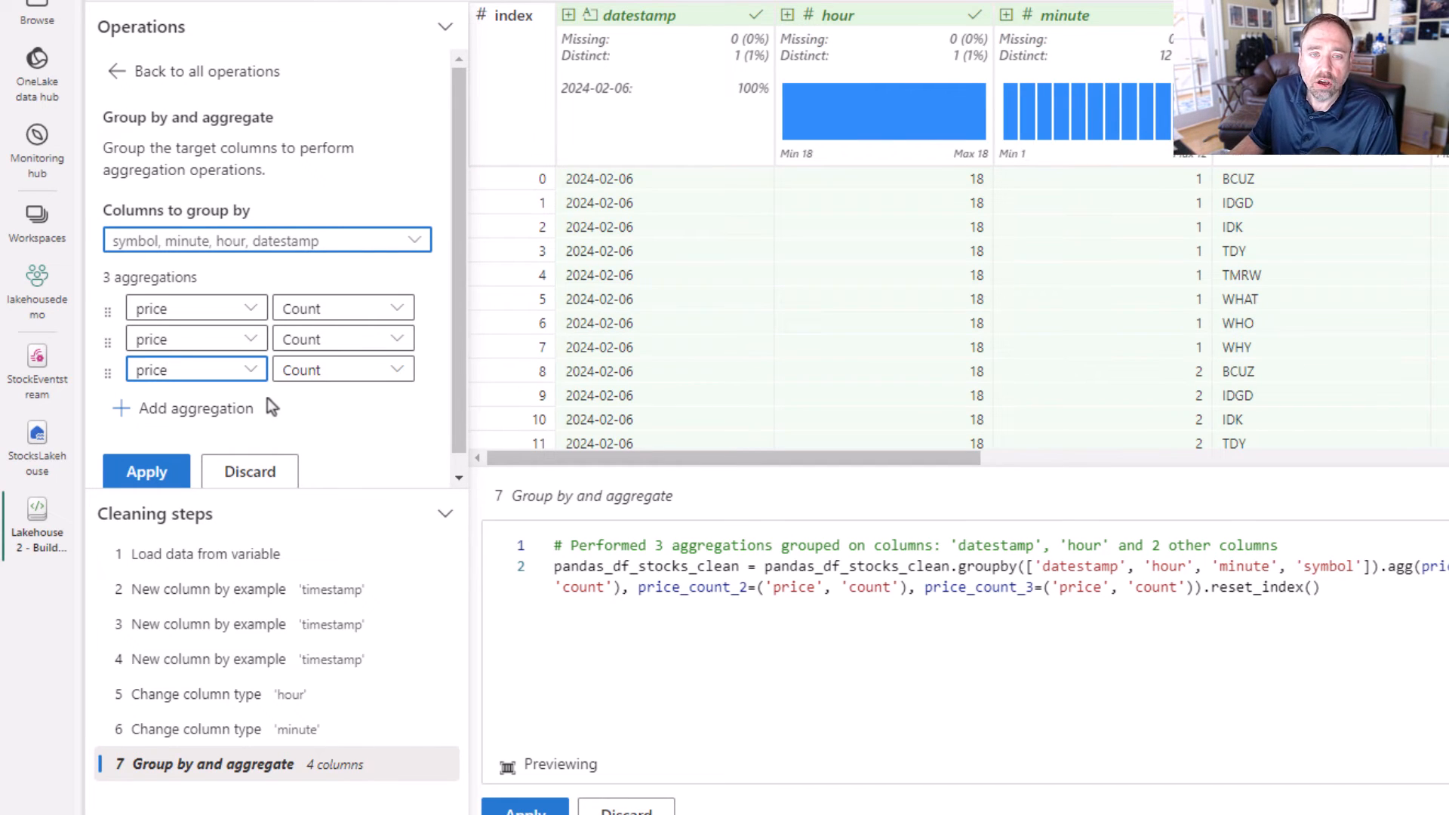
Set the three price aggregations to Minimum, Maximum and Last value, in that order.
click(397, 308)
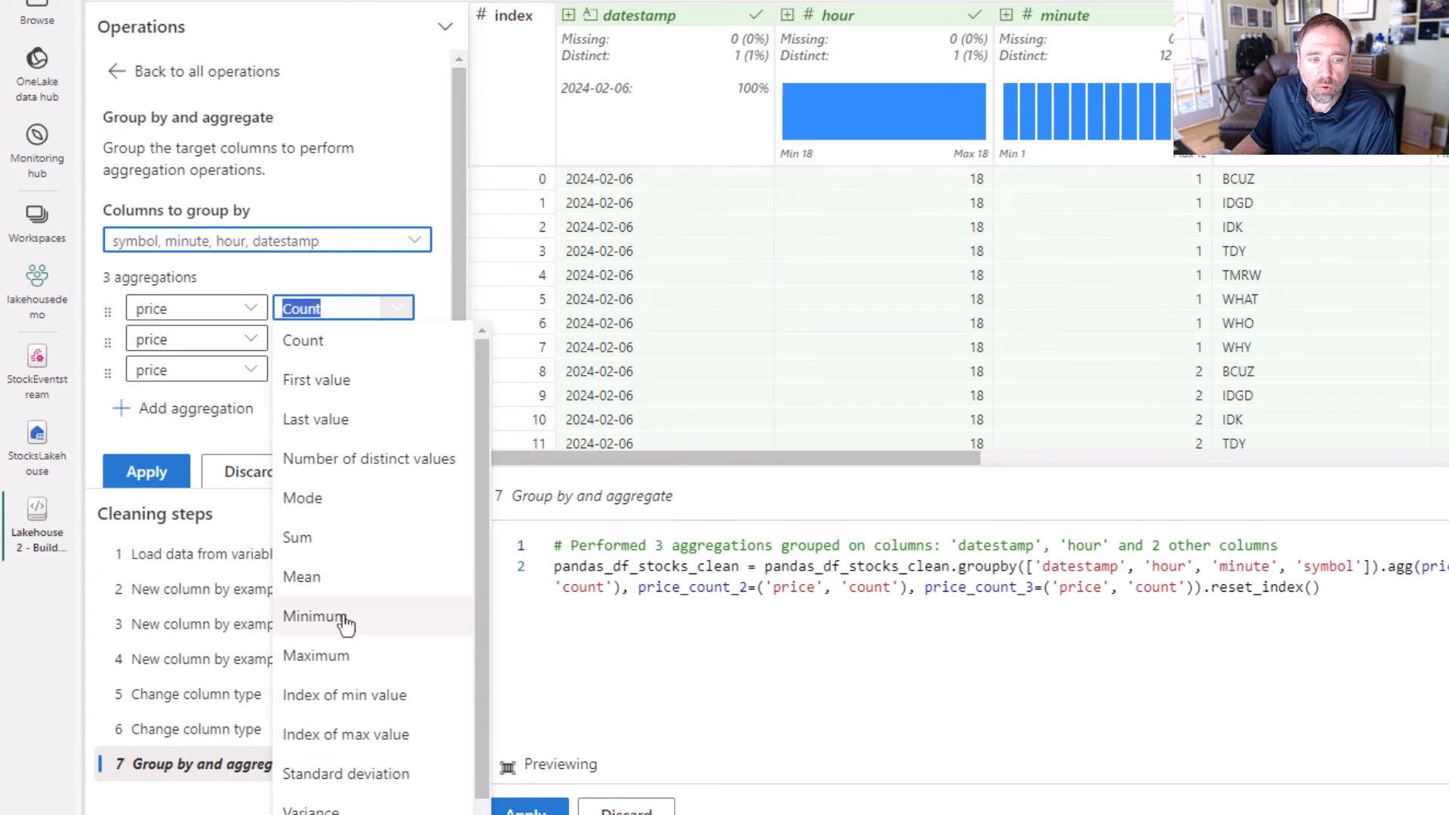
click(347, 617)
click(397, 339)
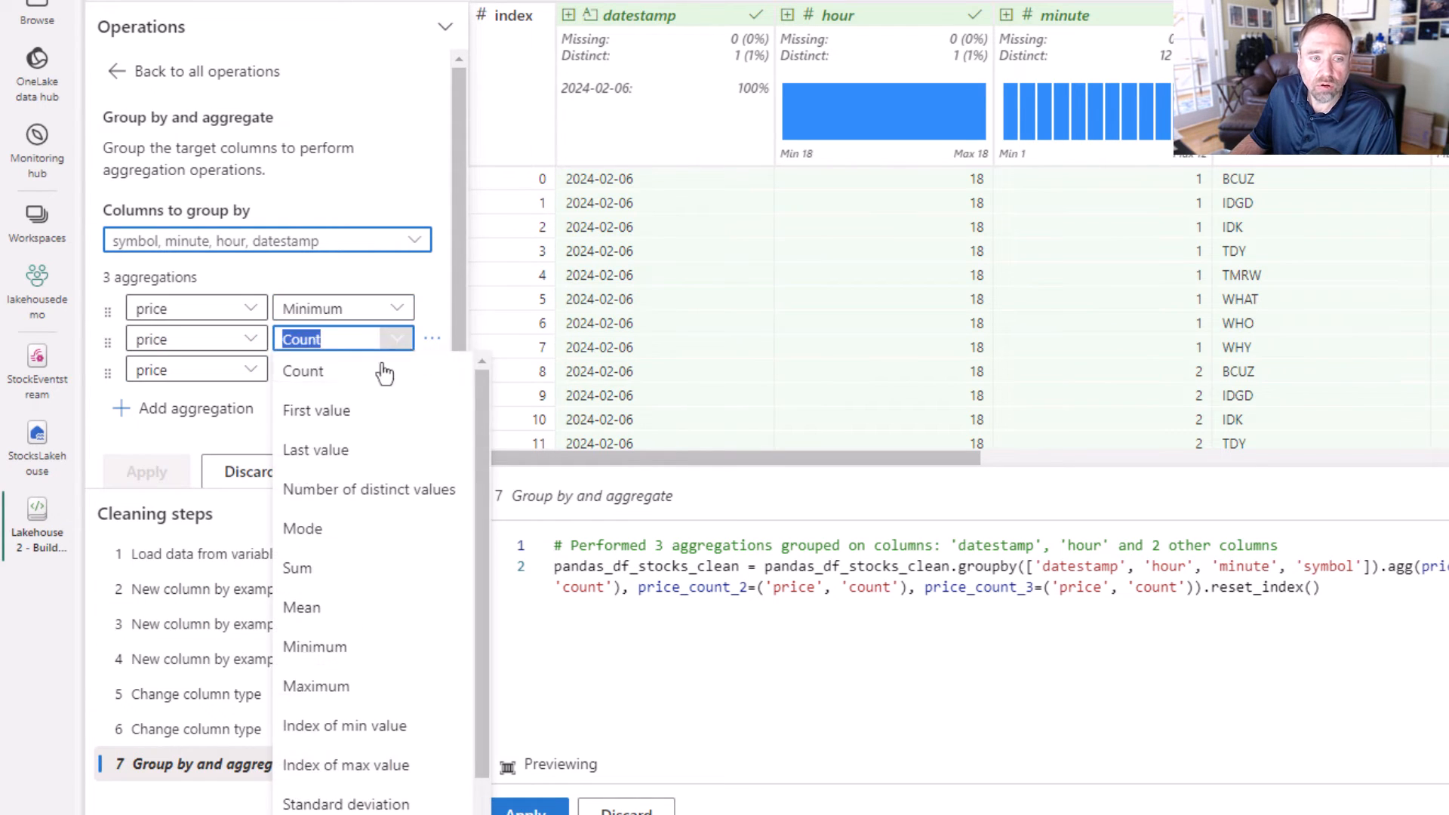
click(349, 686)
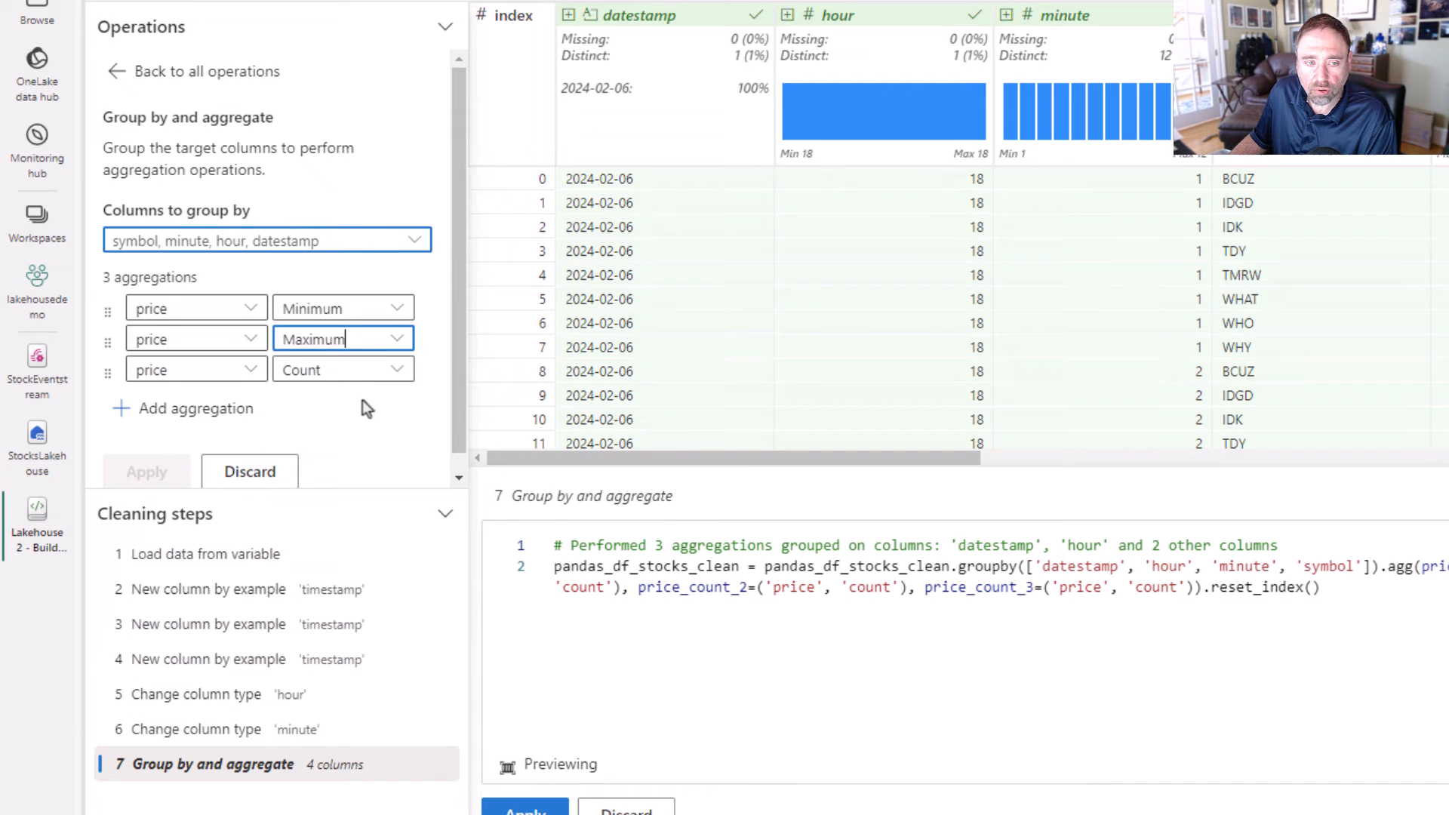
click(389, 370)
click(365, 479)
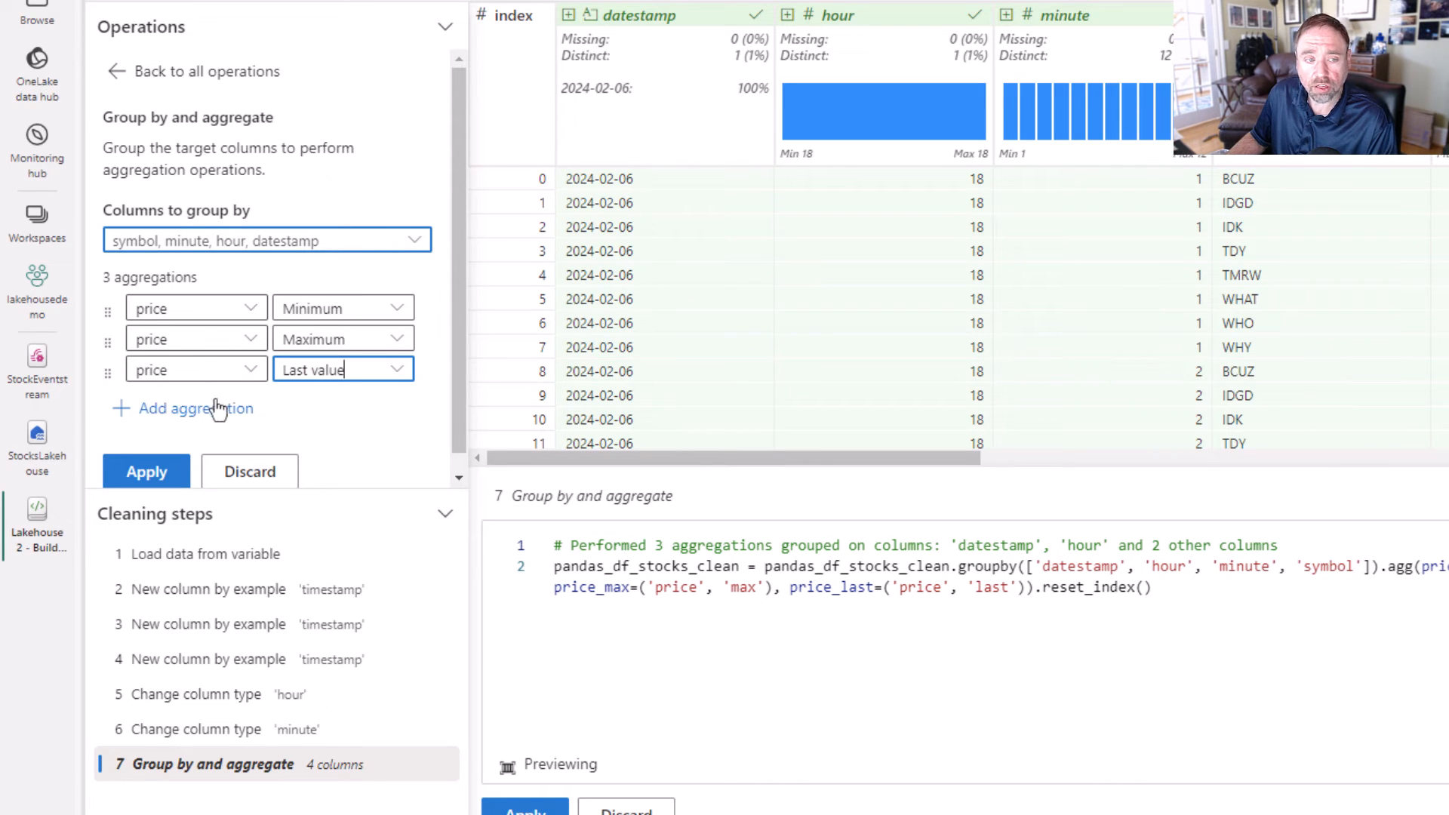
Apply the group-by operation and add the generated PySpark code to the notebook.
click(149, 469)
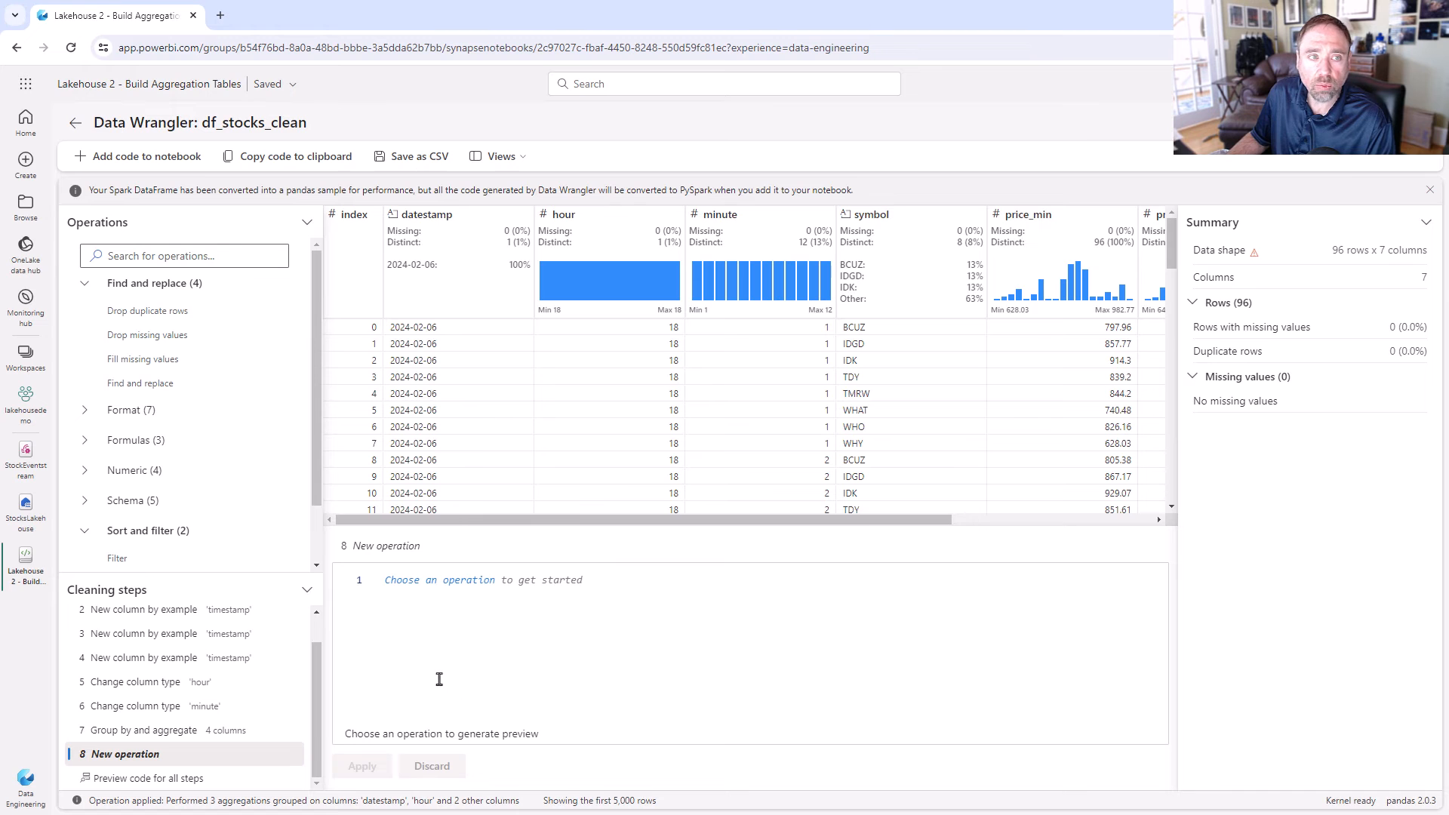
click(144, 164)
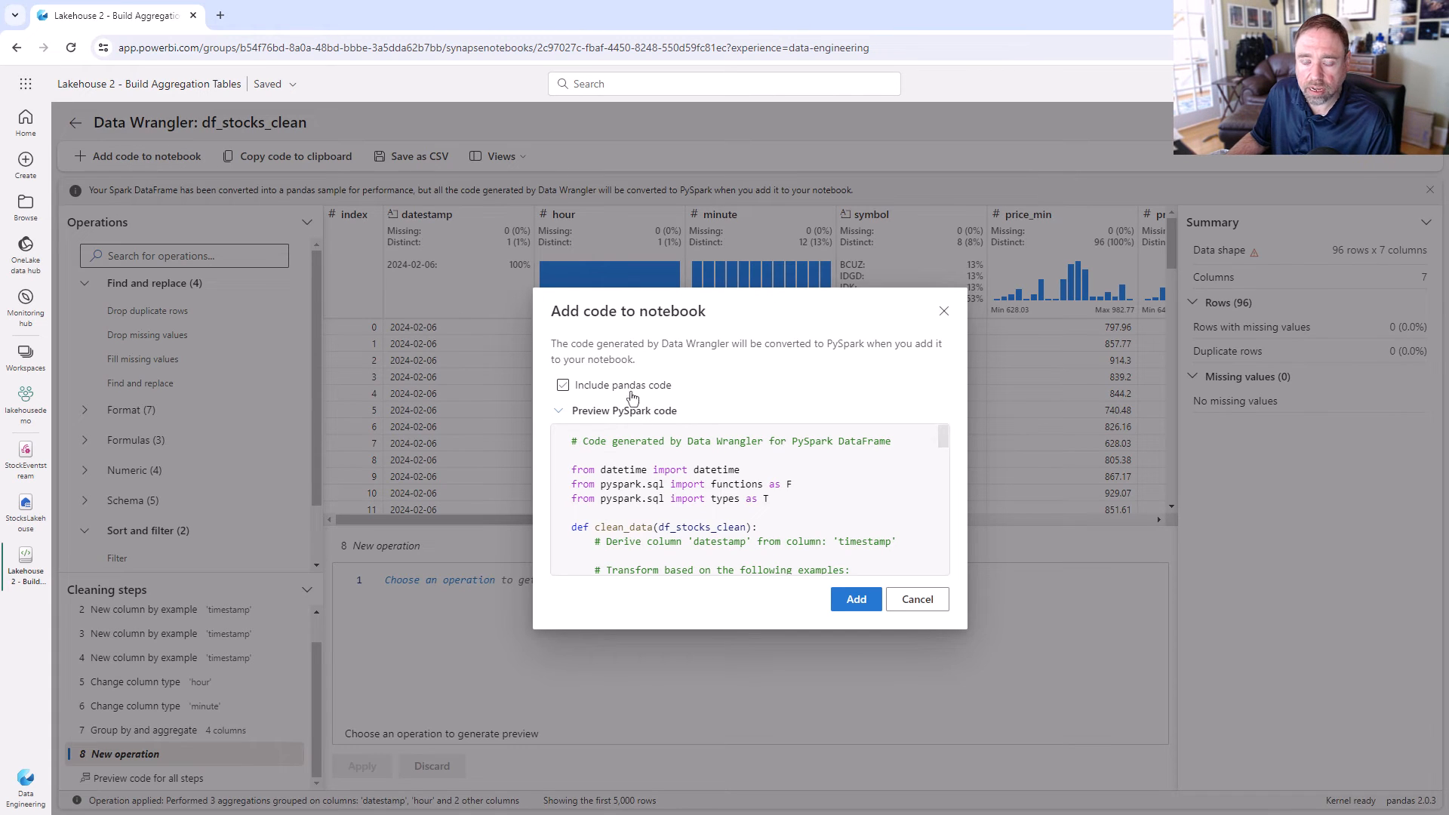
click(857, 600)
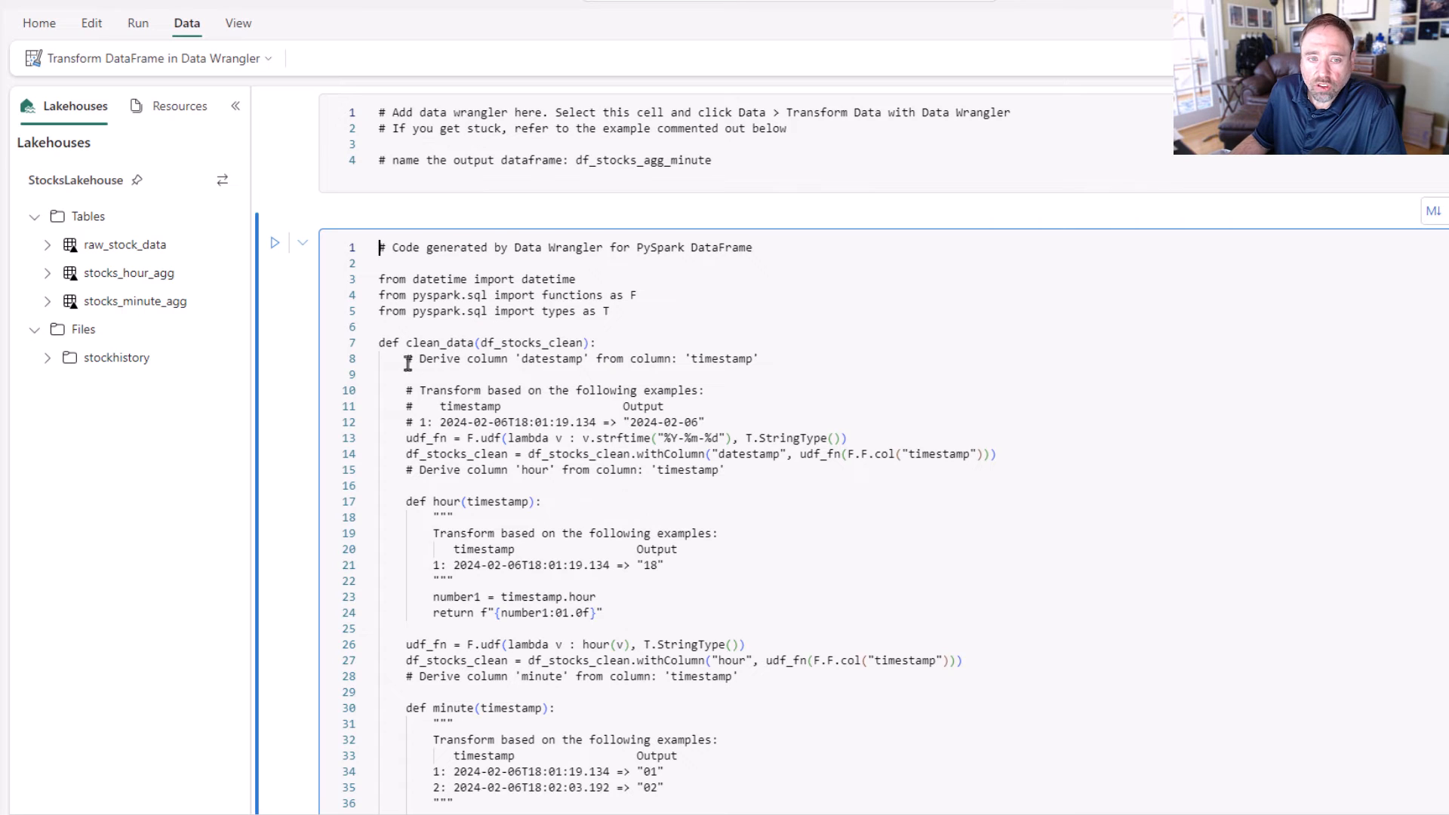
Examine how the generated code derives the datestamp, hour and minute columns from timestamp.
drag(407, 363, 828, 363)
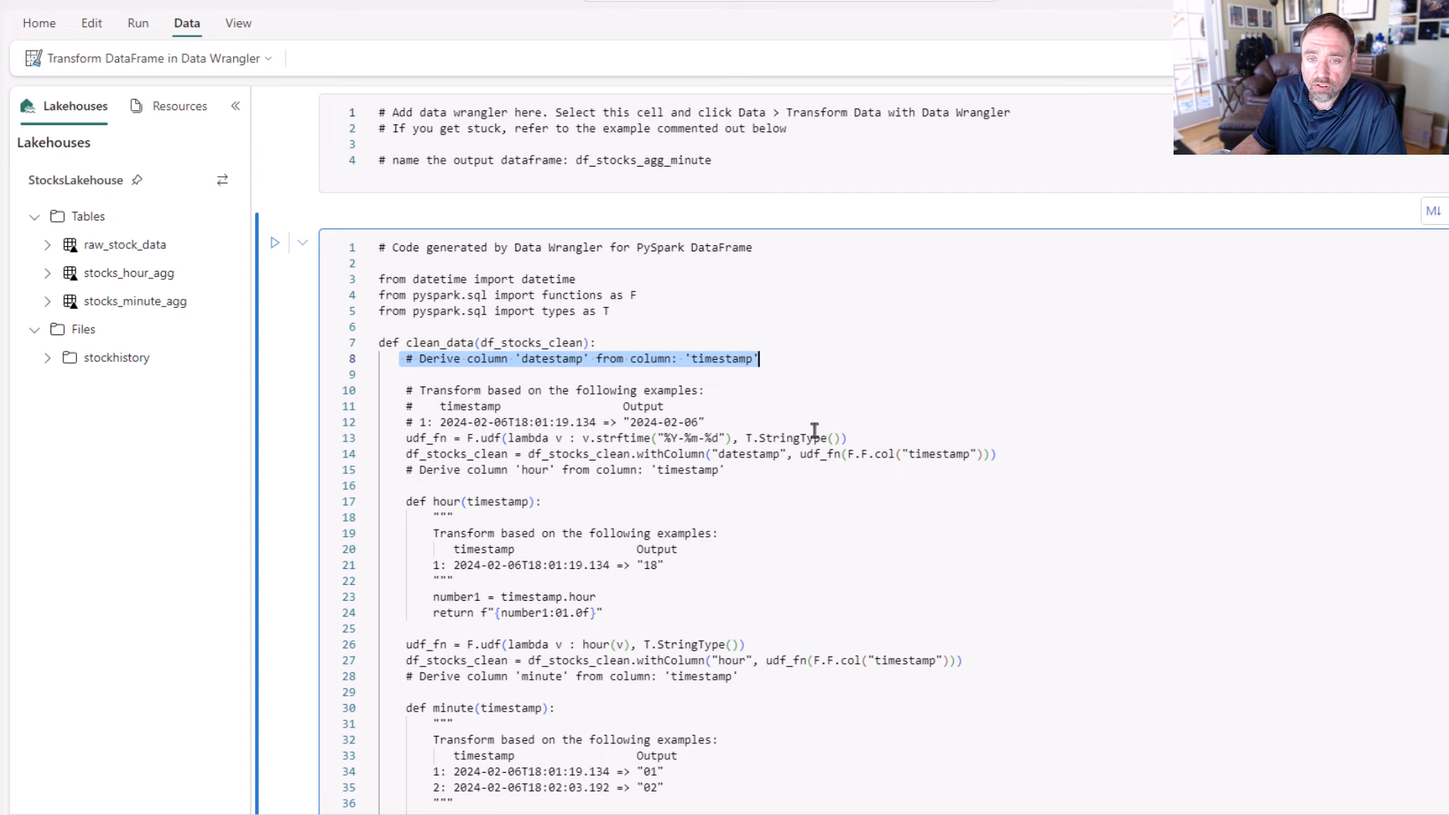
click(893, 431)
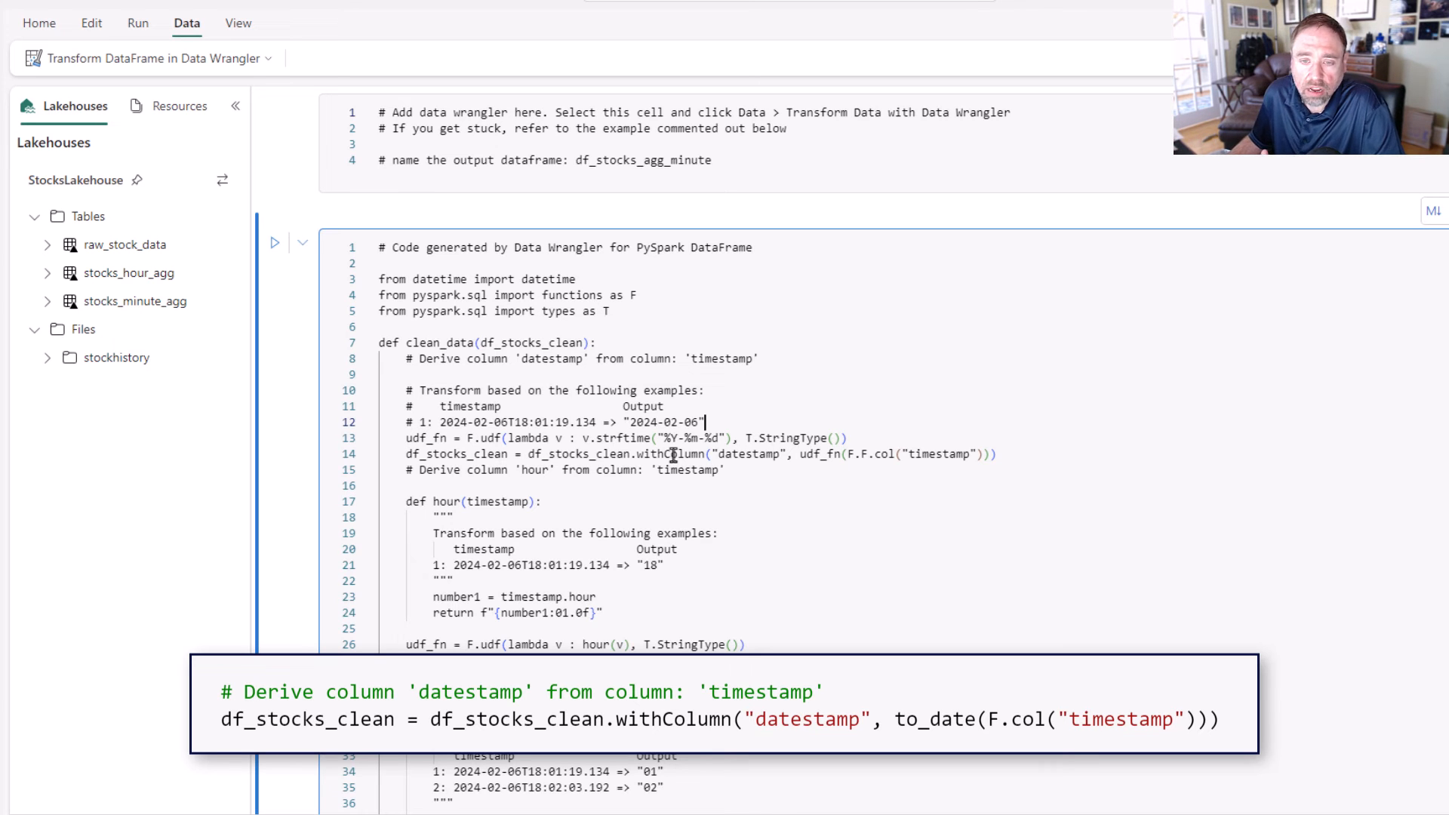
scroll(667, 456, down, 1)
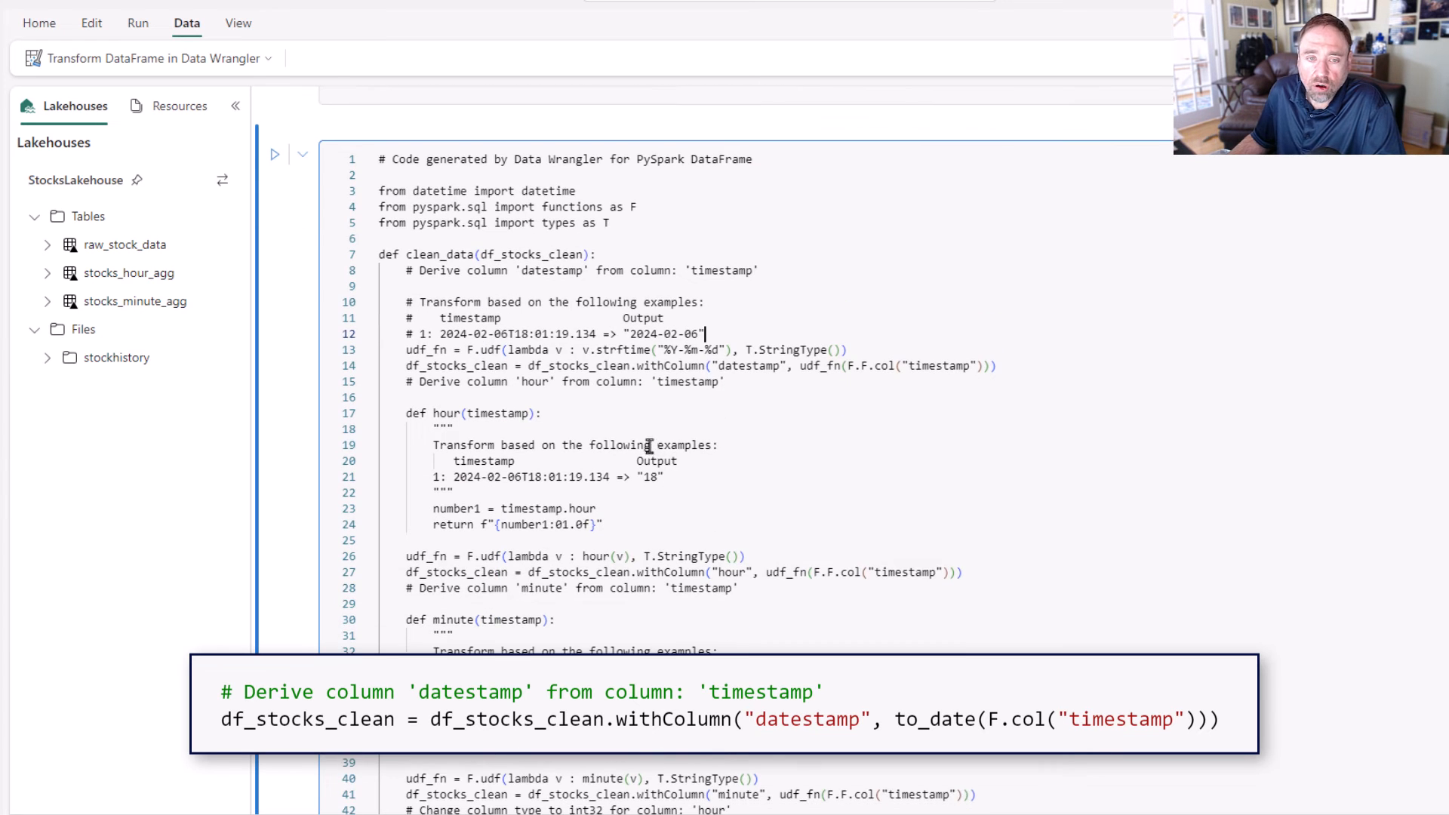
scroll(649, 446, down, 2)
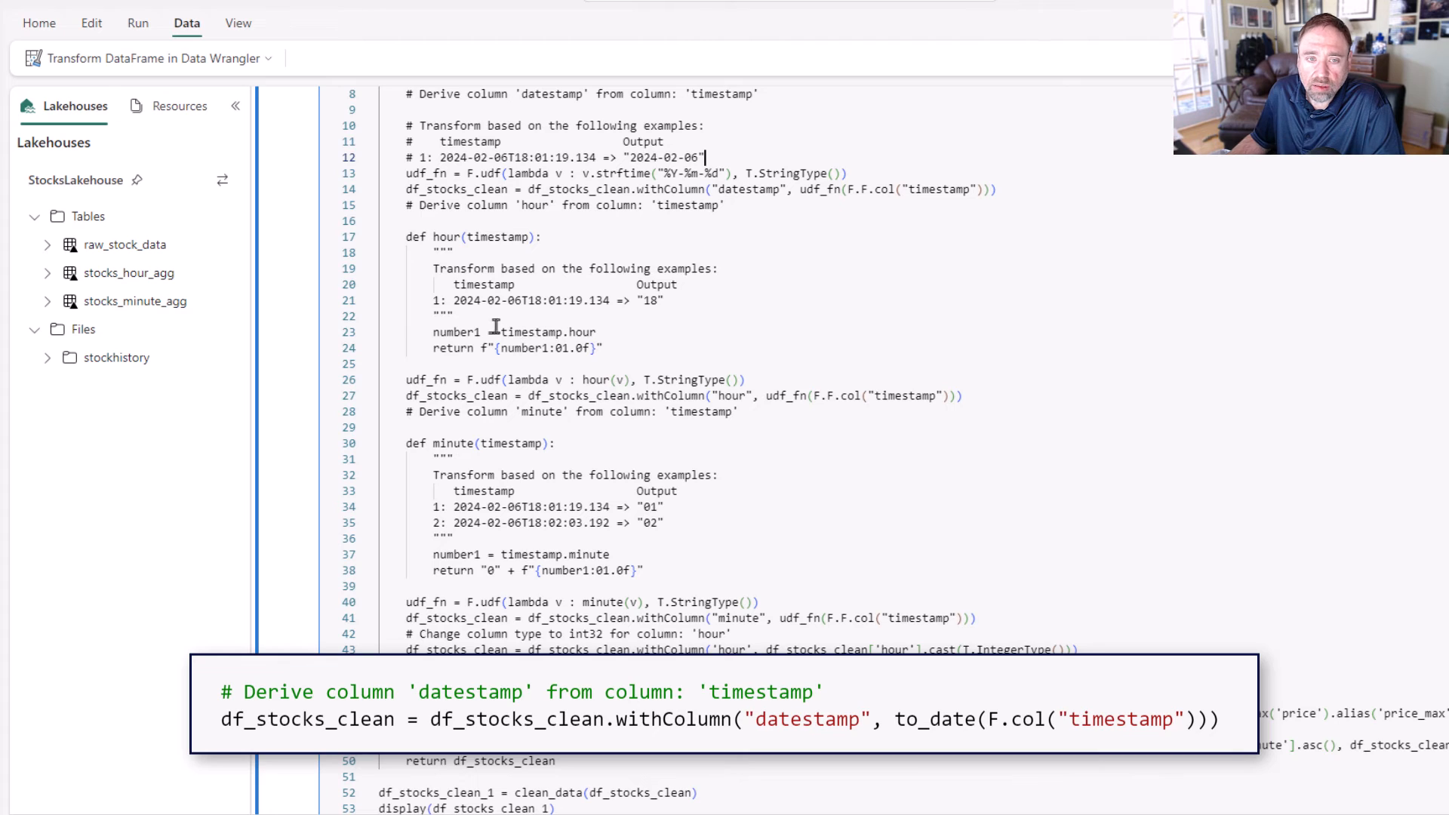
drag(392, 237, 713, 371)
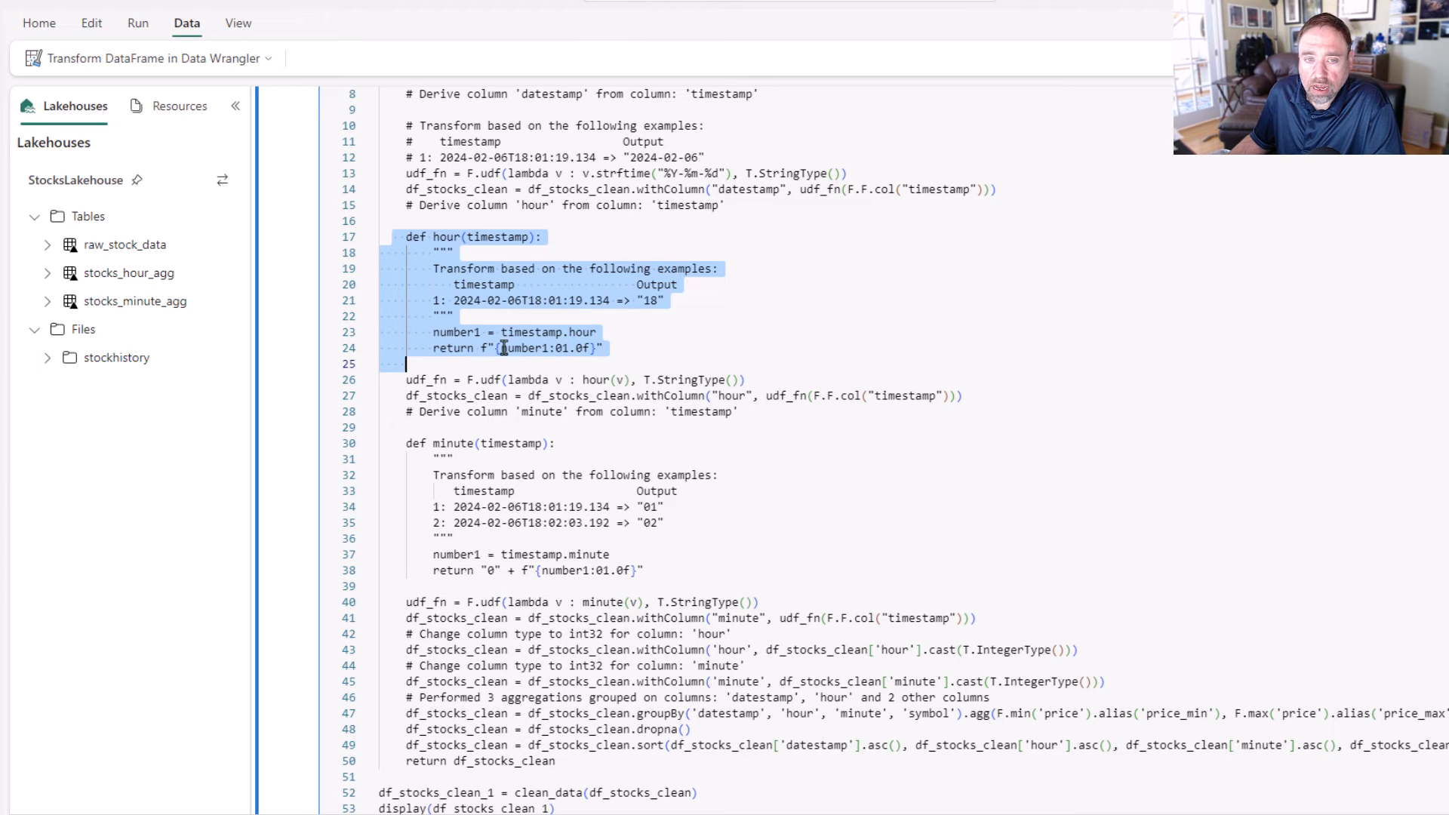
click(608, 350)
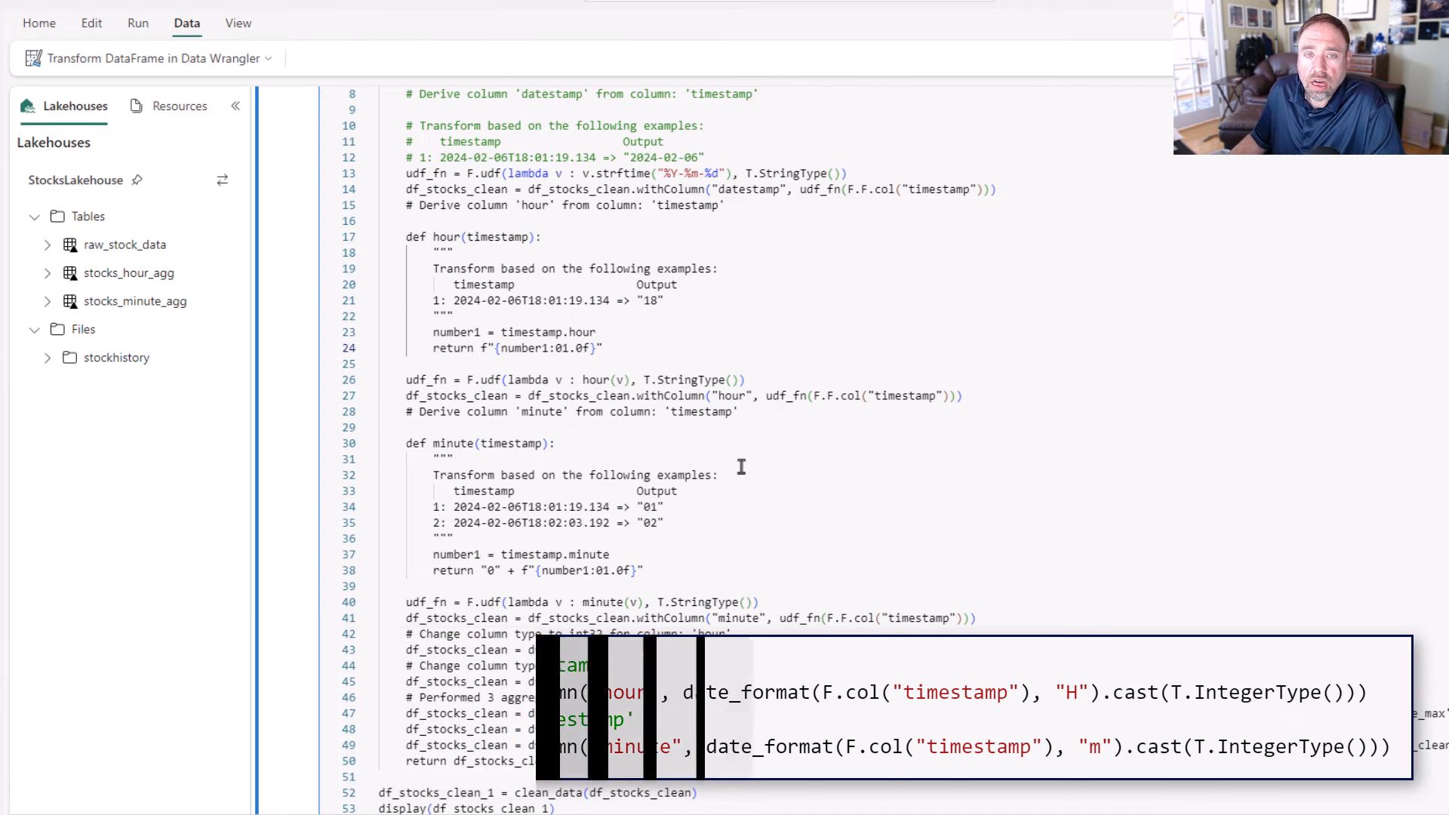
Rename the clean_data function definition in the generated code to aggregate_by_minute.
scroll(679, 429, up, 2)
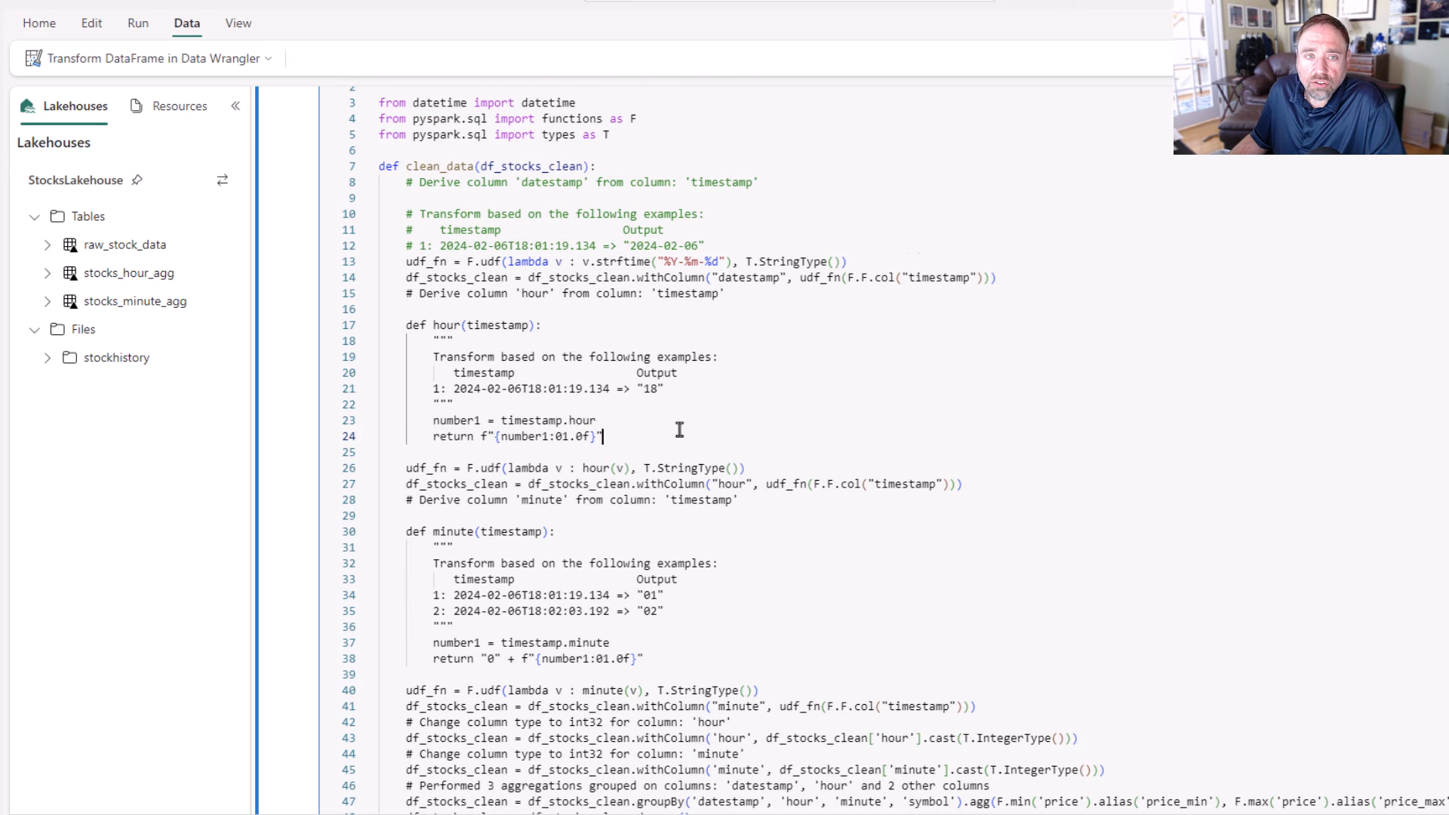
double_click(424, 164)
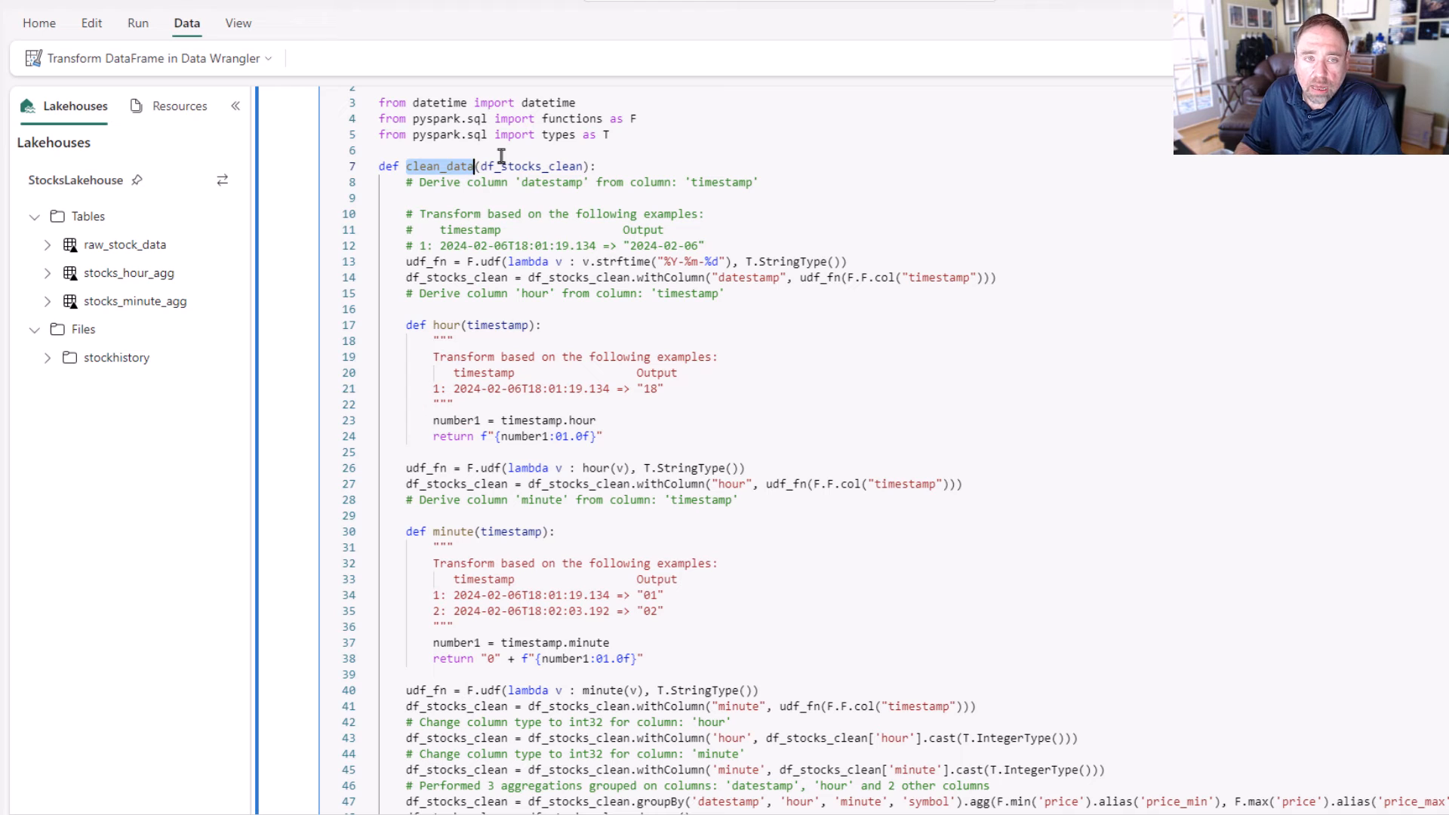
text(aggregate_by)
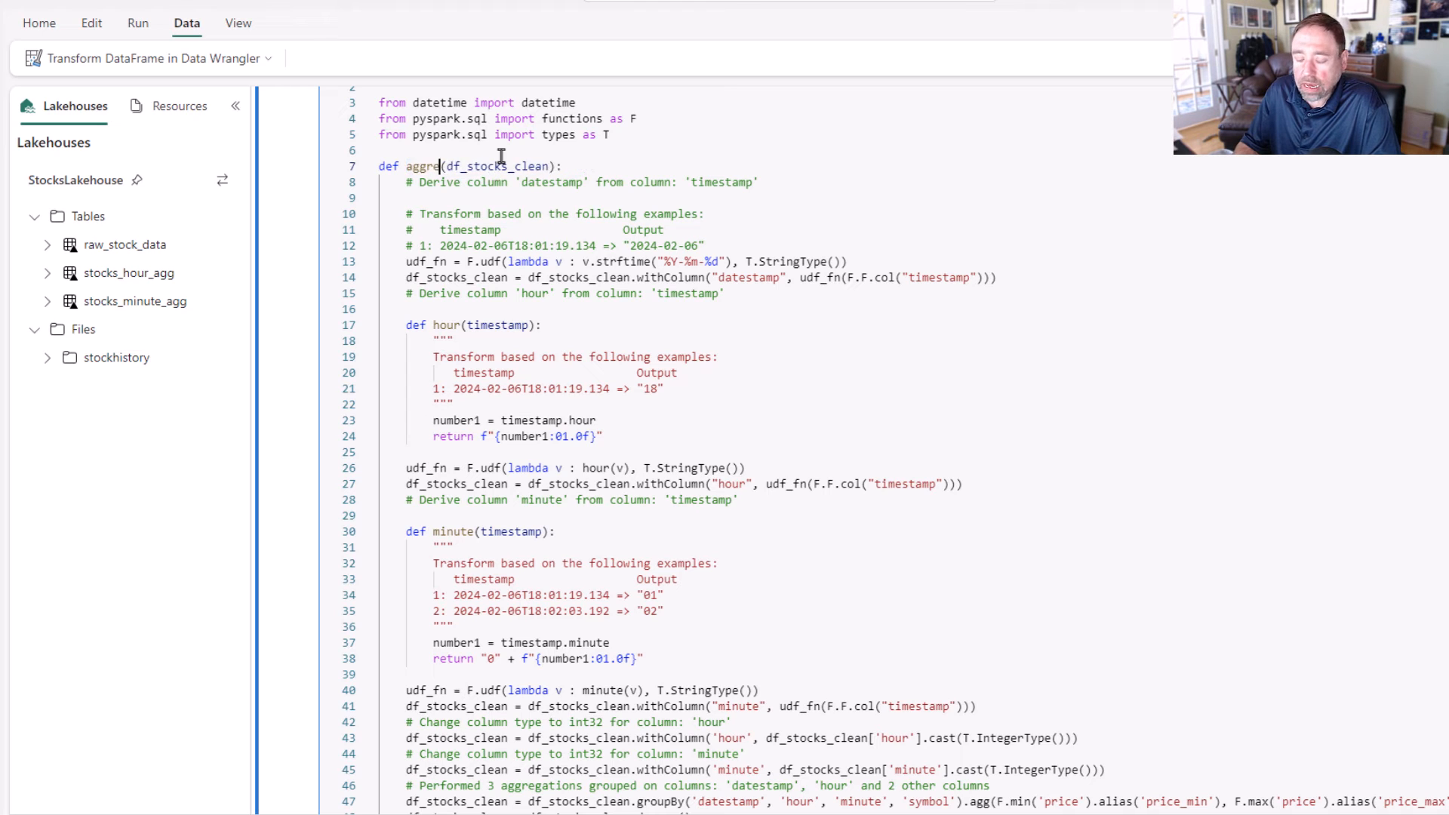
text(_minute)
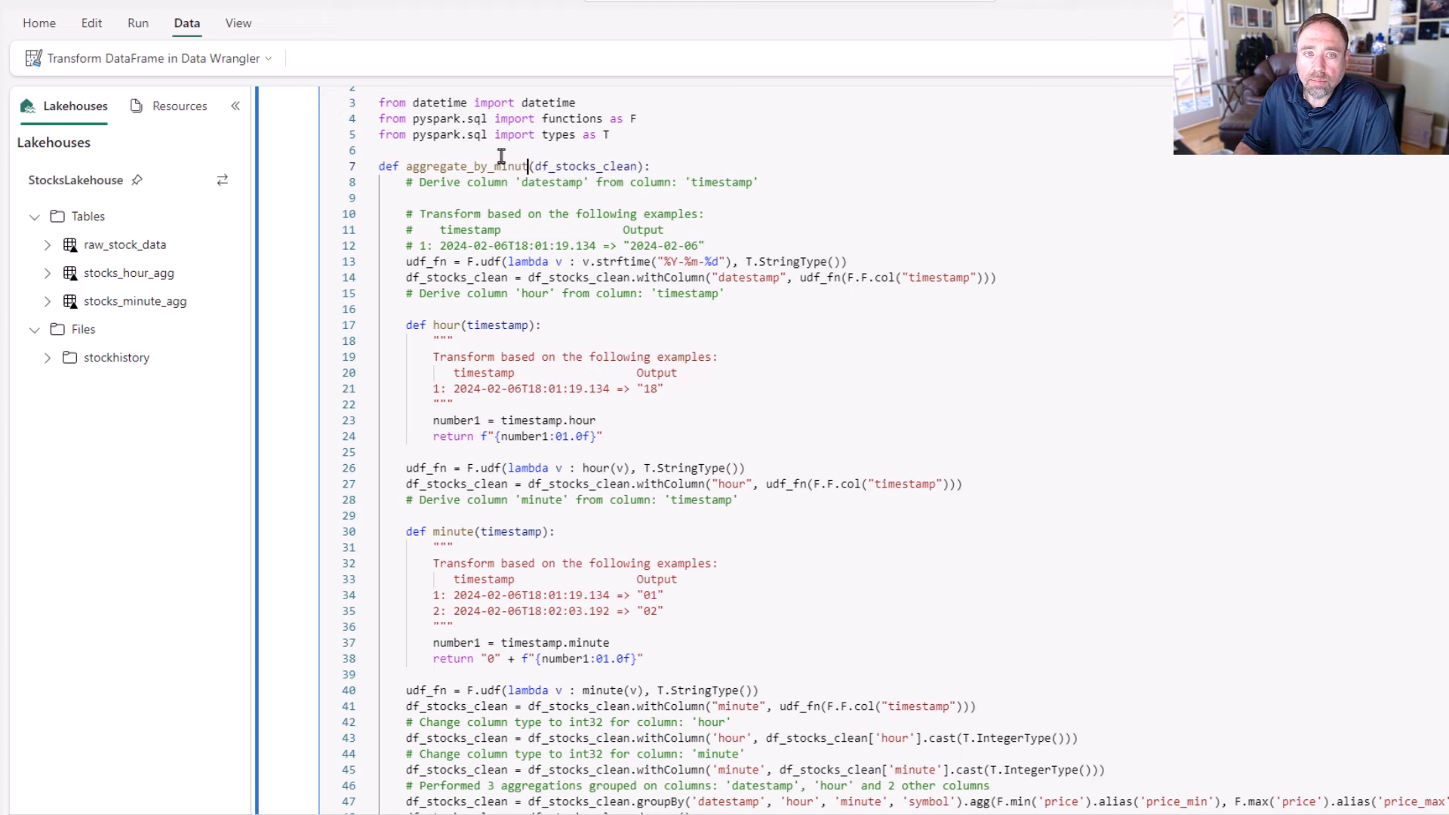
Replace clean_data with aggregate_by_minute in the function call at the end of the generated cell.
double_click(441, 166)
key(ctrl+c)
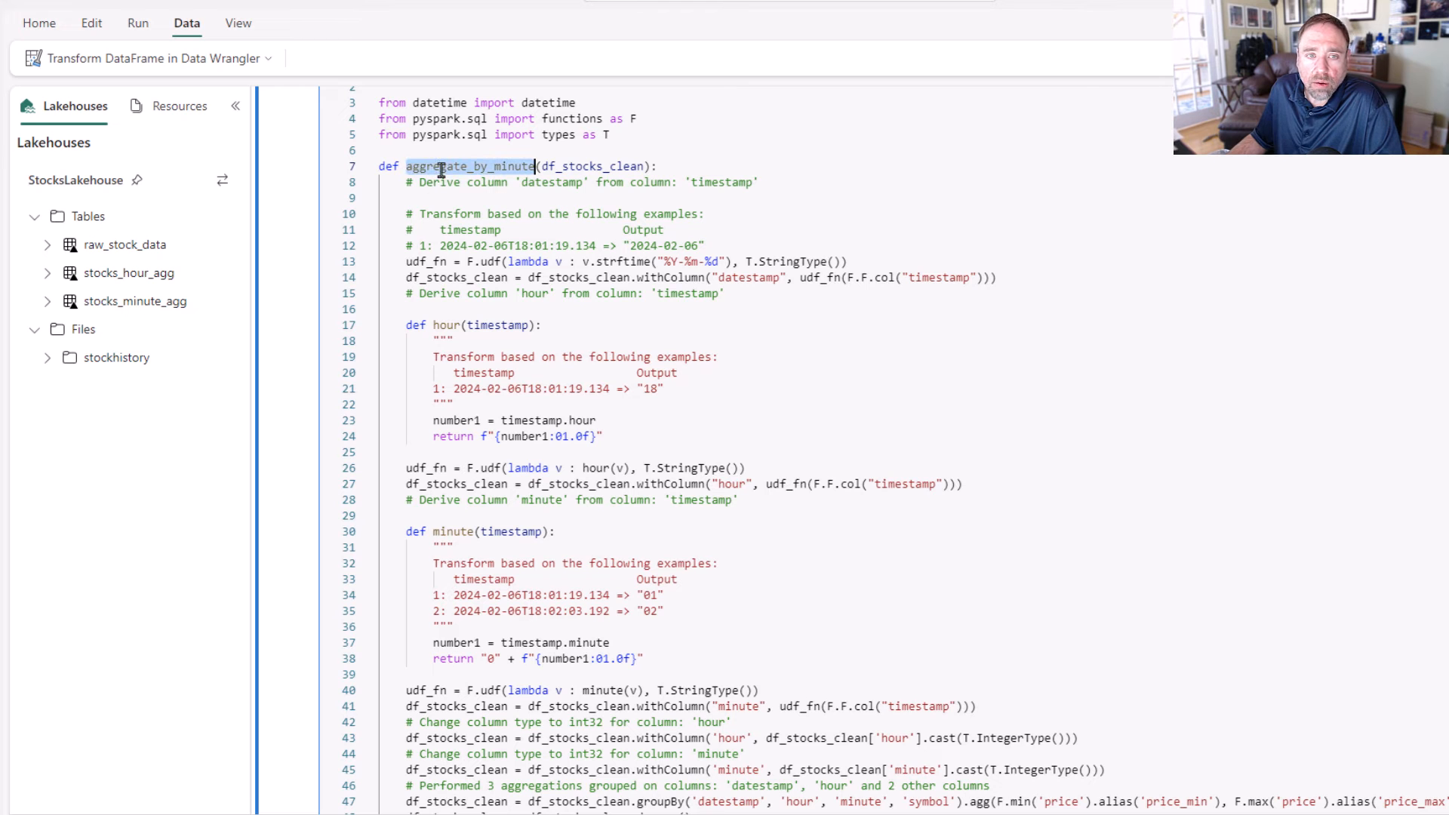
scroll(499, 227, down, 1)
scroll(498, 226, down, 5)
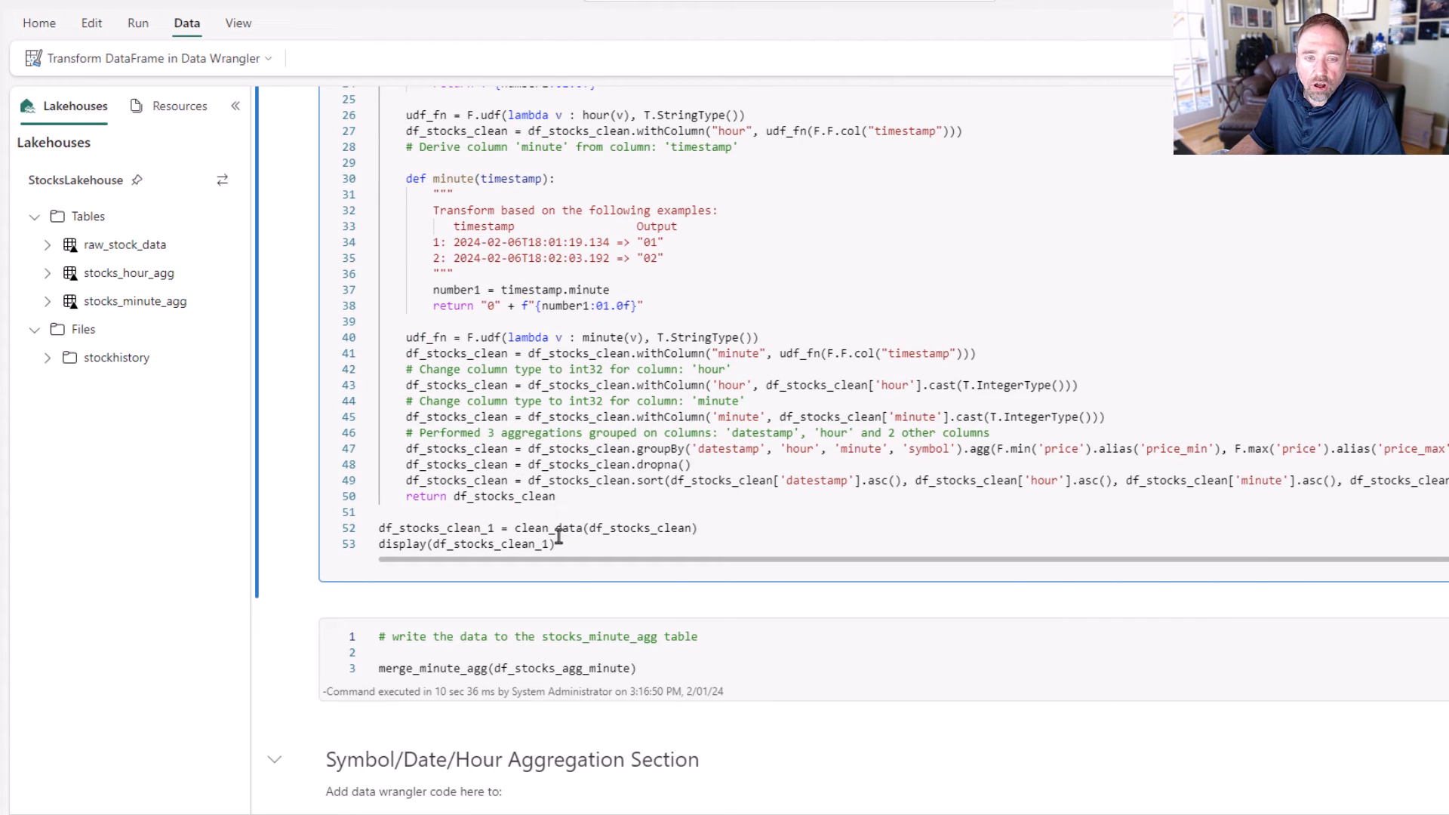
double_click(535, 528)
key(ctrl+v)
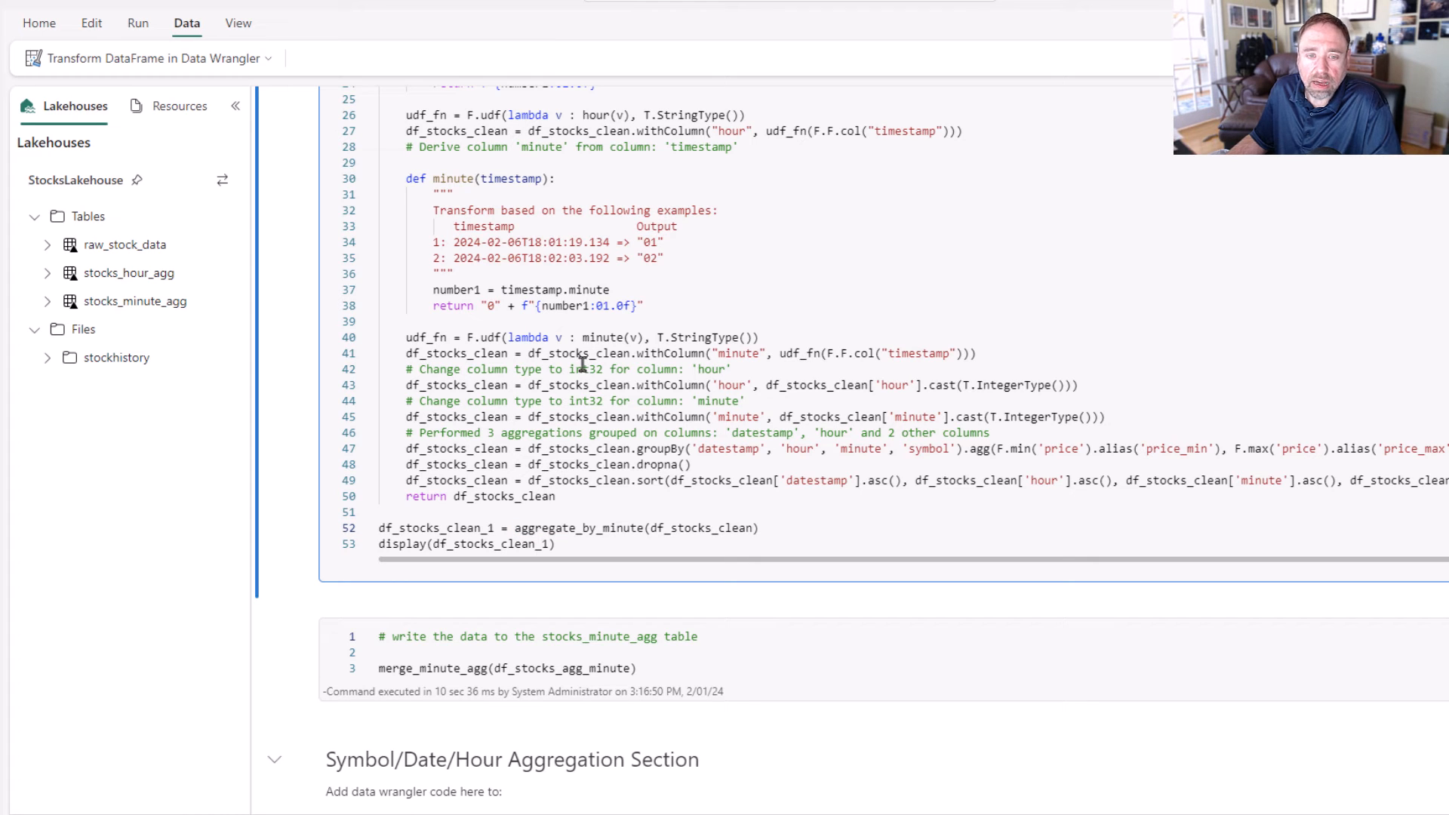
Assign the aggregate_by_minute result to df_stocks_agg_minute and use that dataframe name in the display call at the end of the cell.
double_click(693, 528)
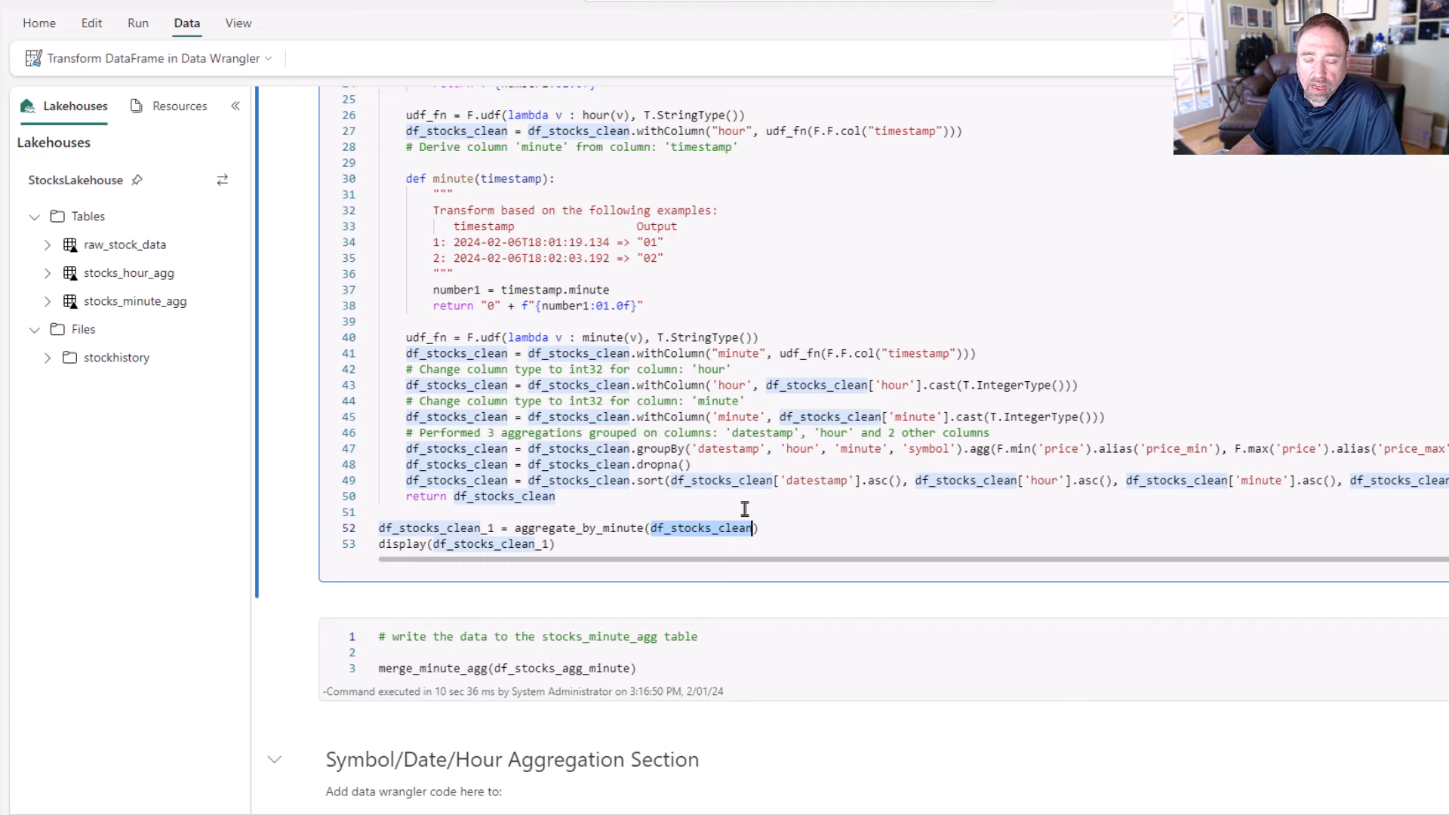
scroll(654, 443, up, 7)
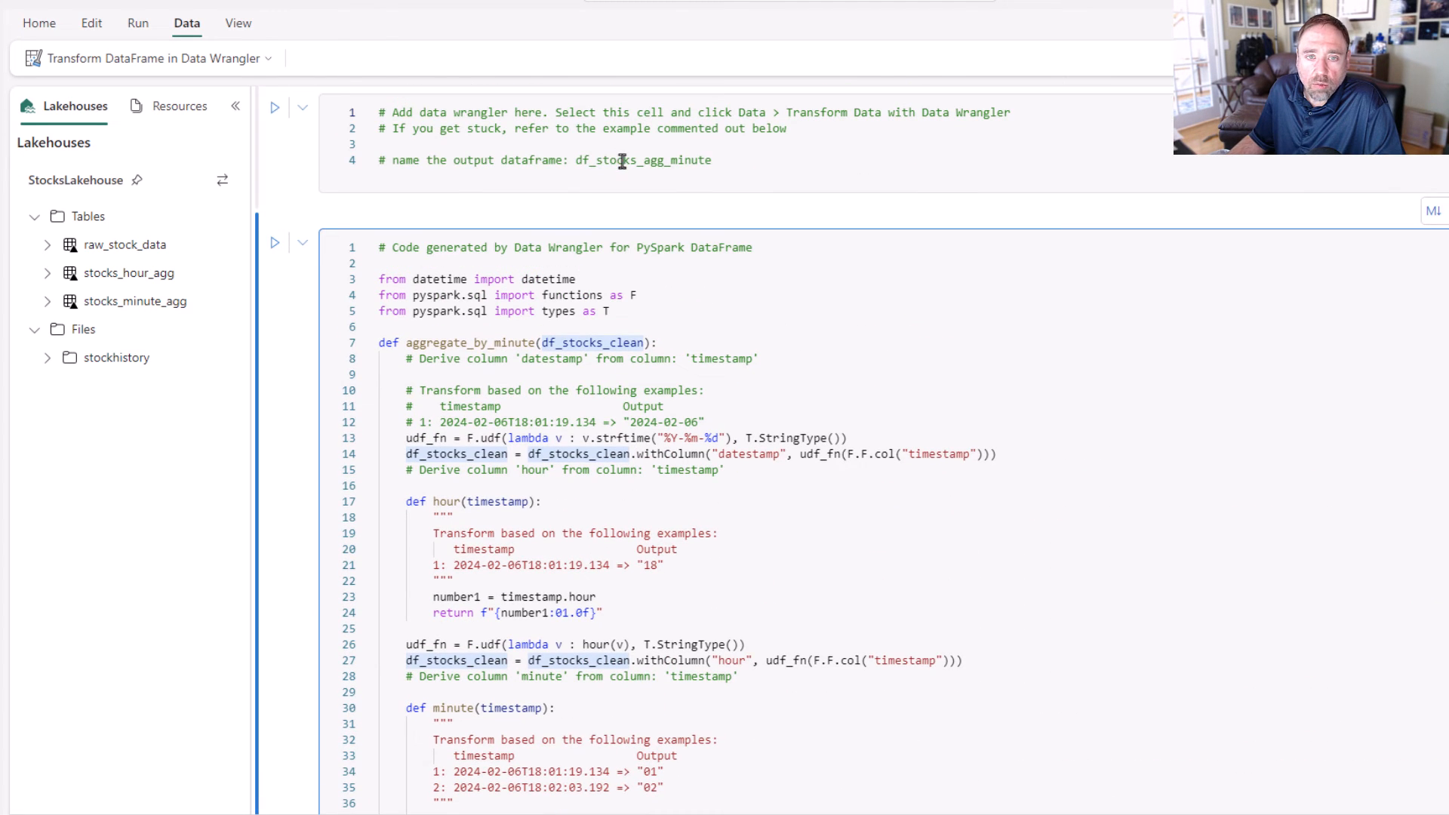
double_click(614, 160)
key(ctrl+c)
key(BackSpace)
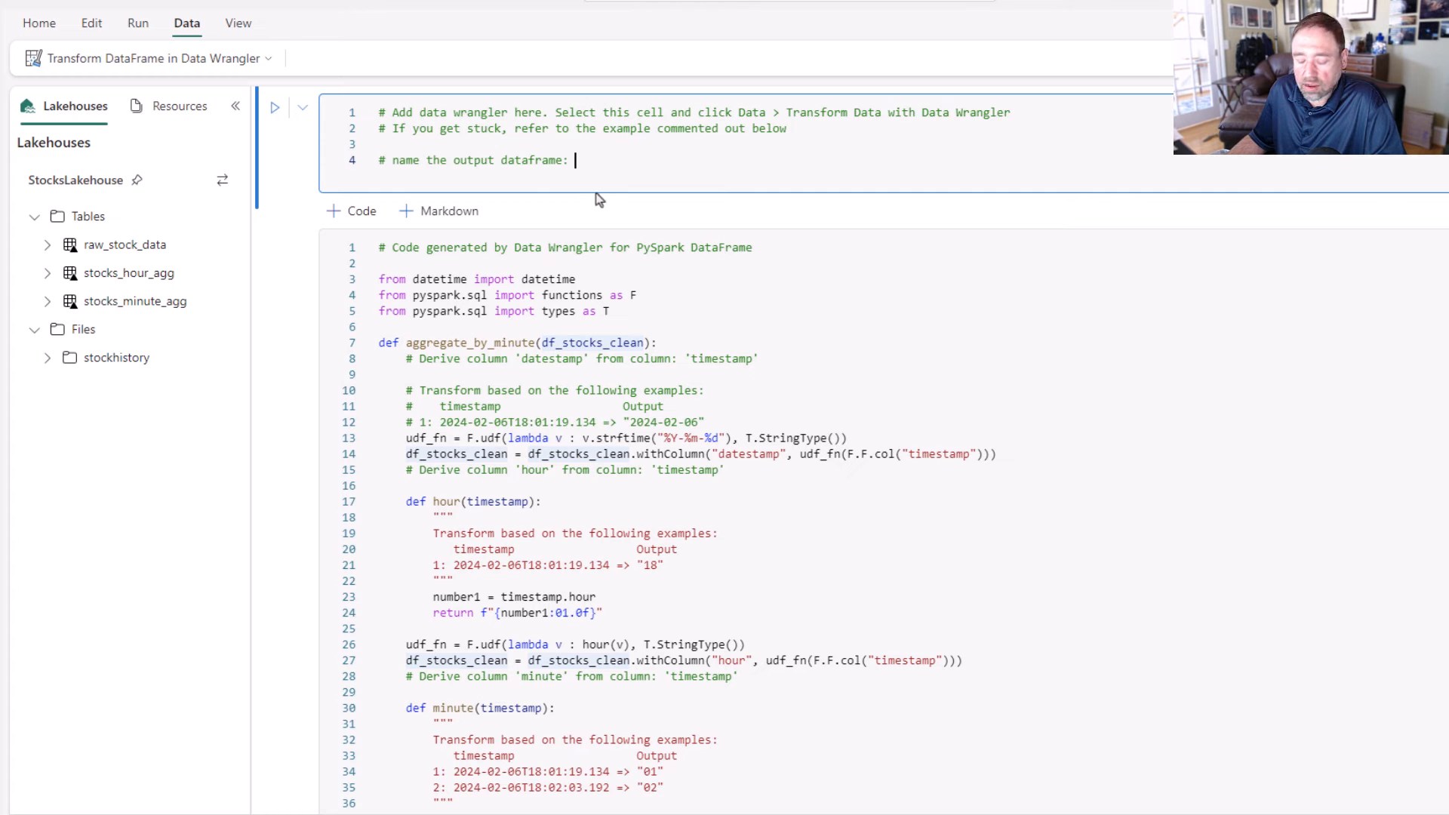
key(ctrl+z)
scroll(596, 227, down, 3)
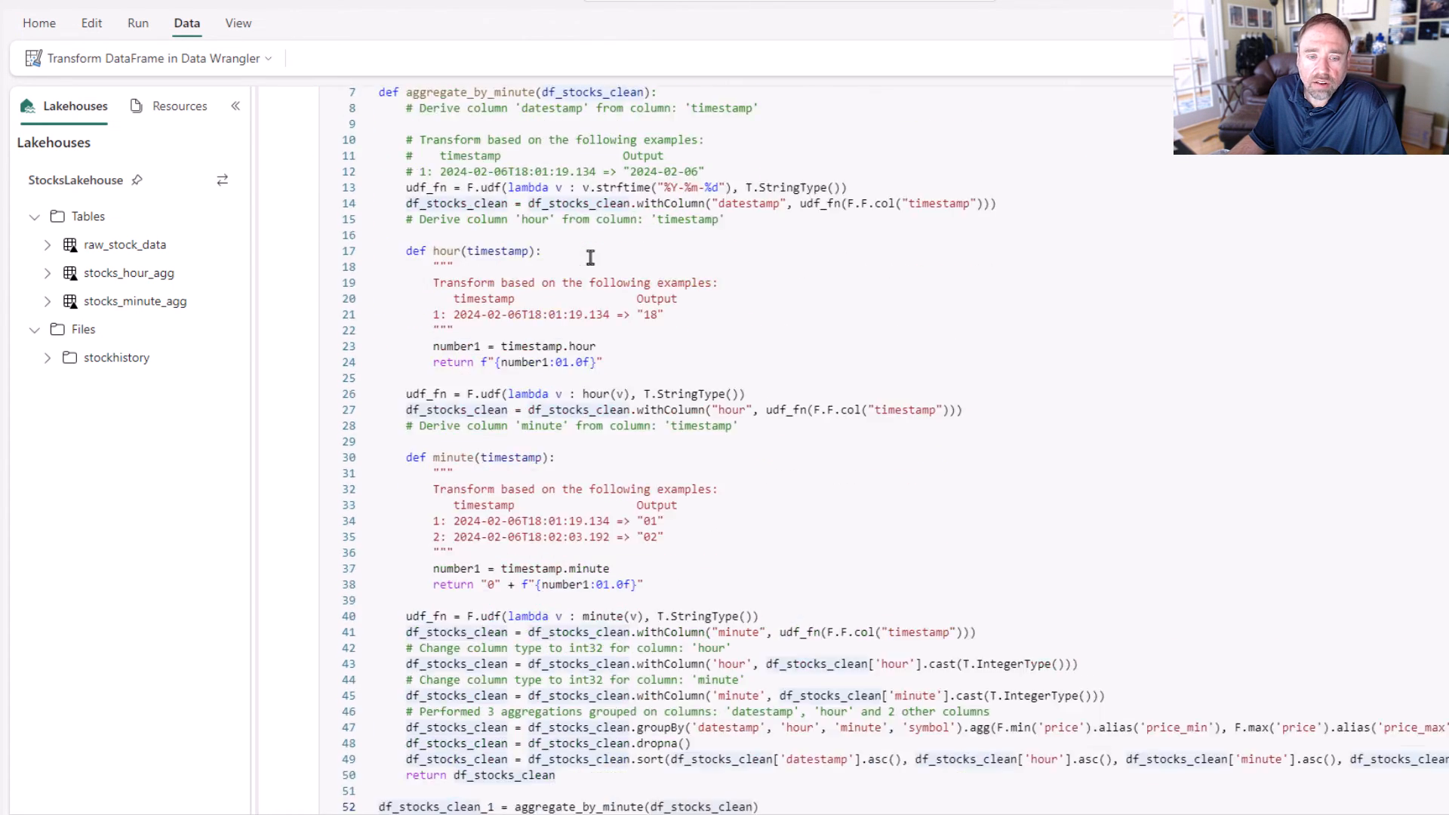
scroll(590, 257, down, 2)
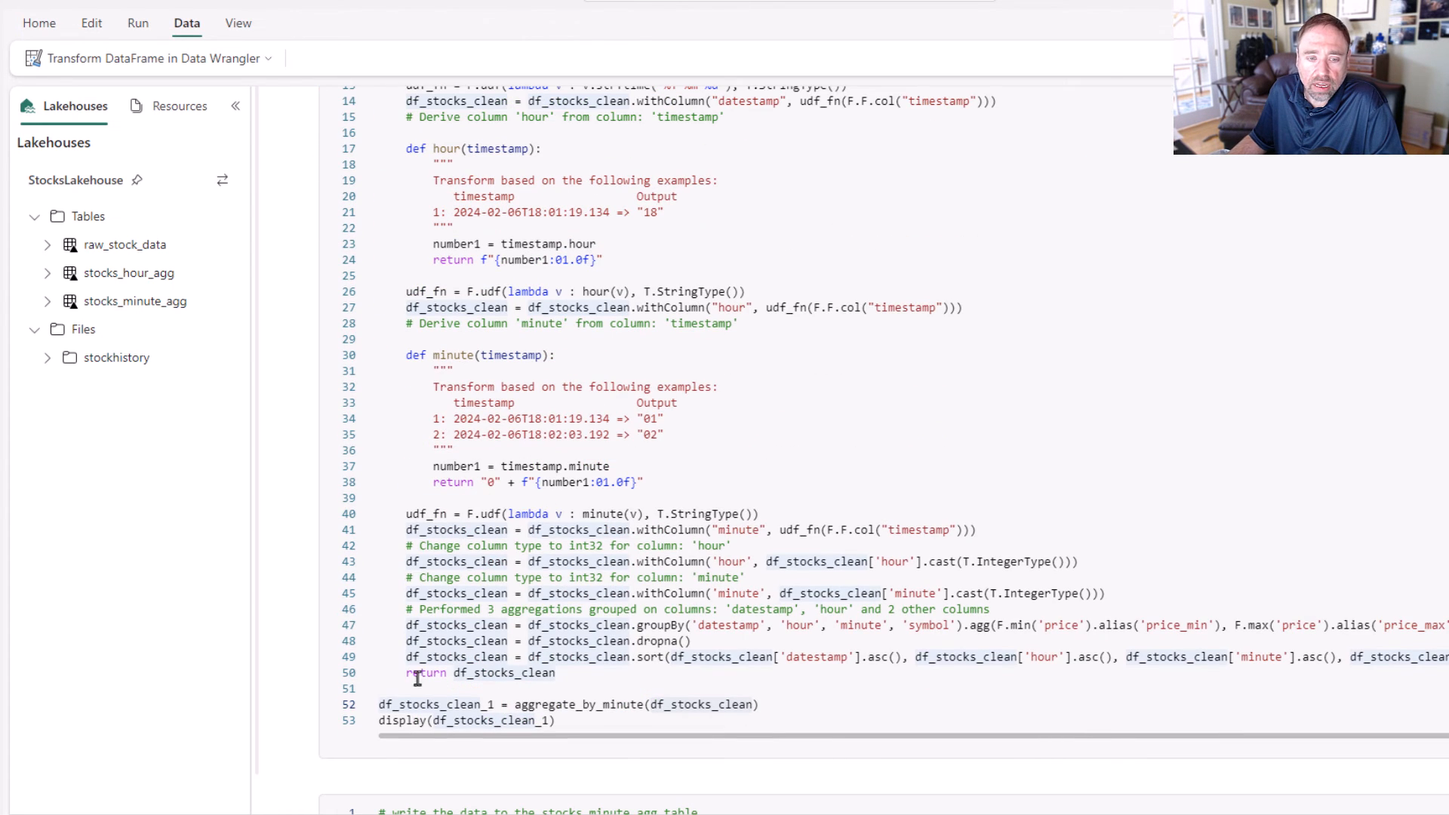
double_click(465, 703)
key(ctrl+v)
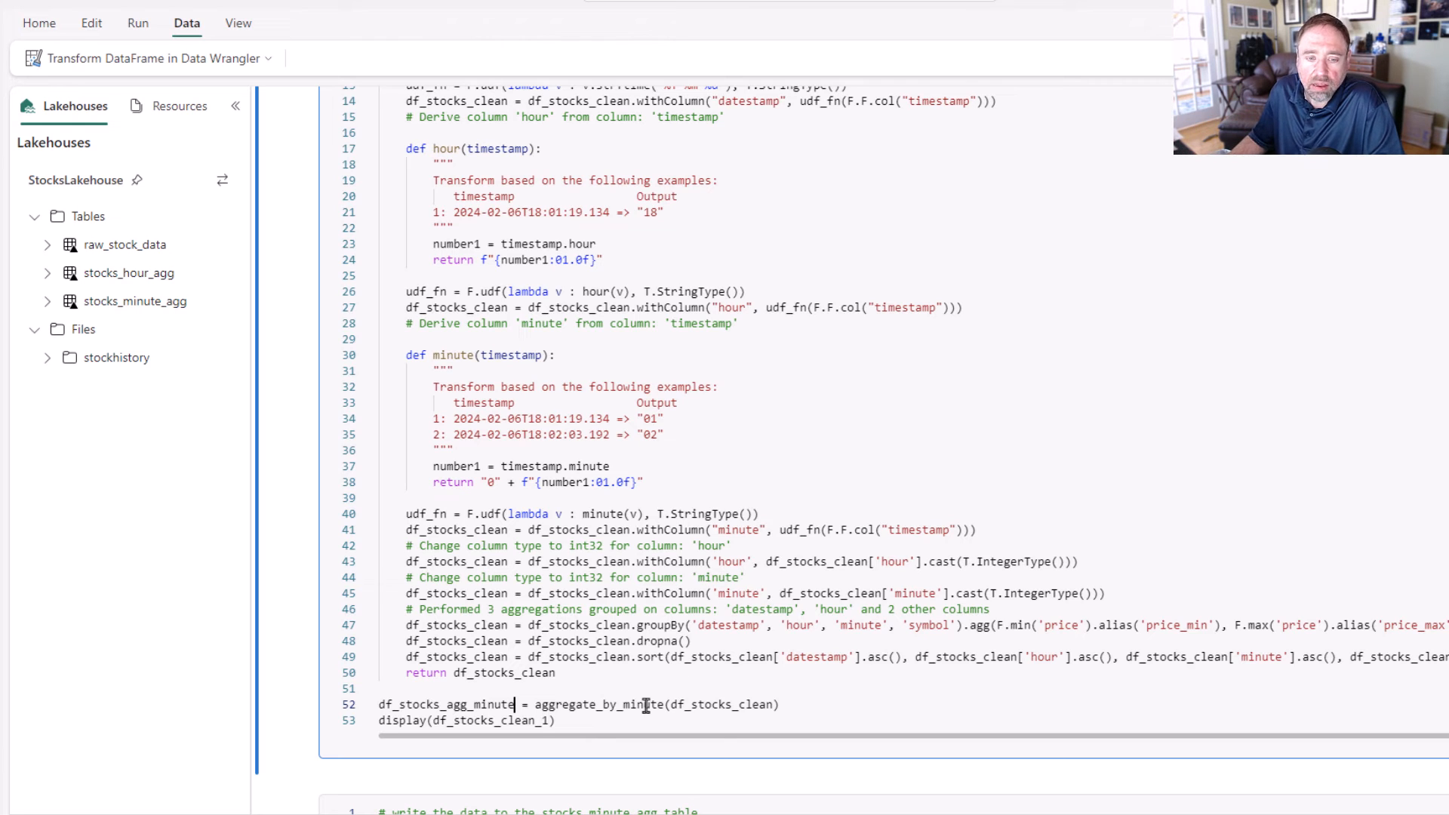
double_click(458, 722)
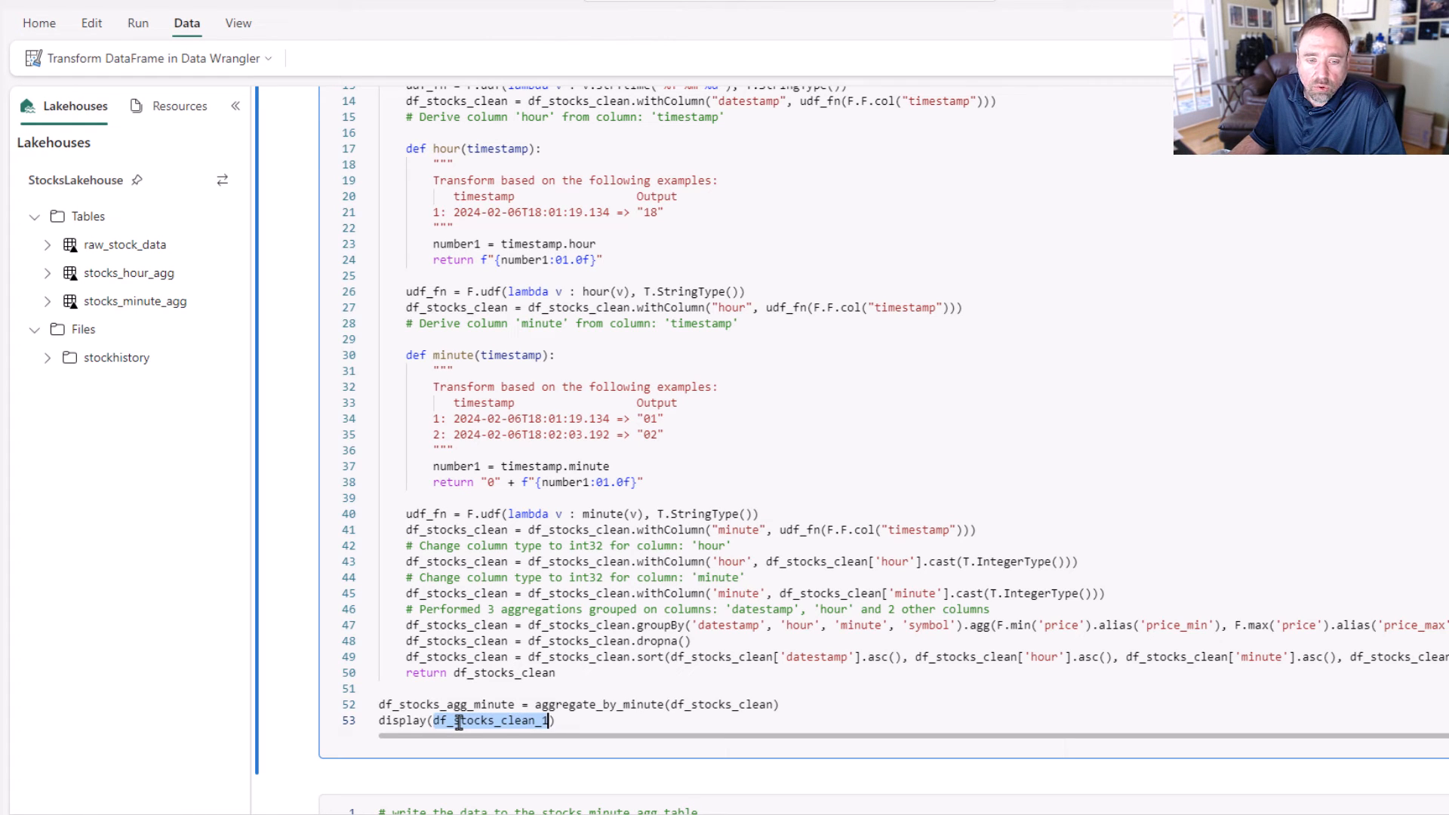
key(ctrl+v)
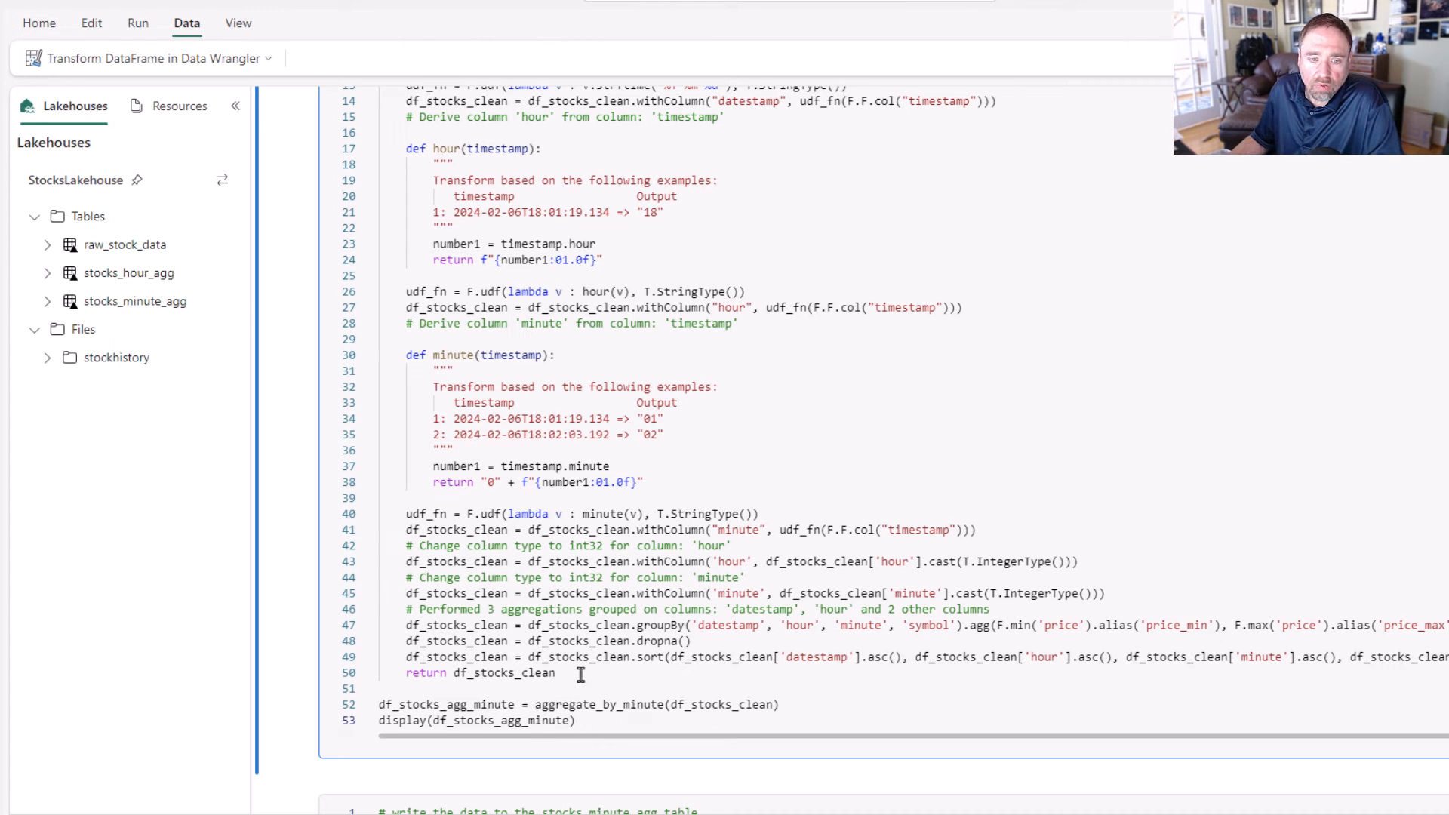
Try to run the aggregate_by_minute cell and inspect its output.
scroll(579, 672, down, 1)
scroll(579, 673, up, 6)
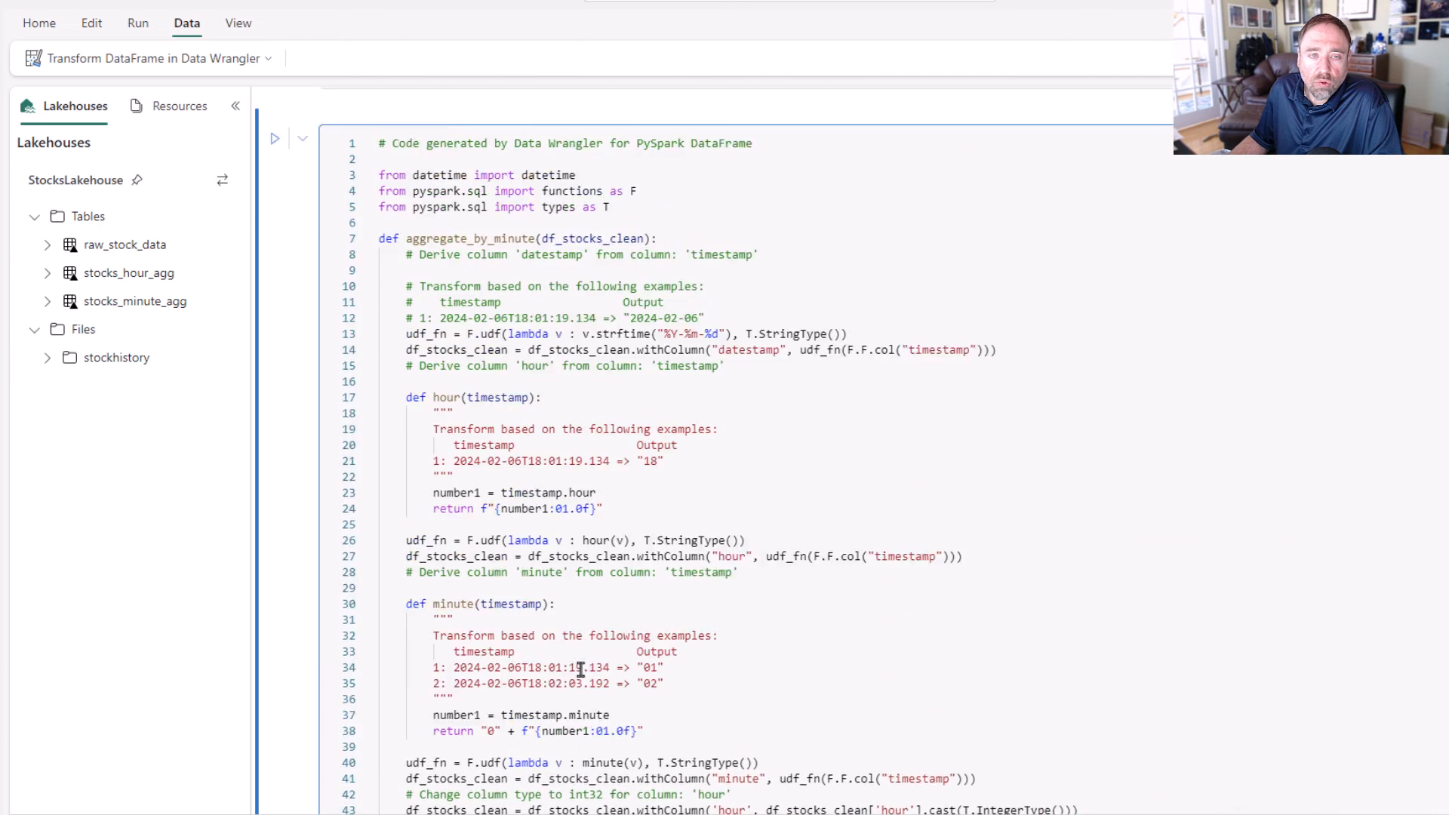
click(275, 242)
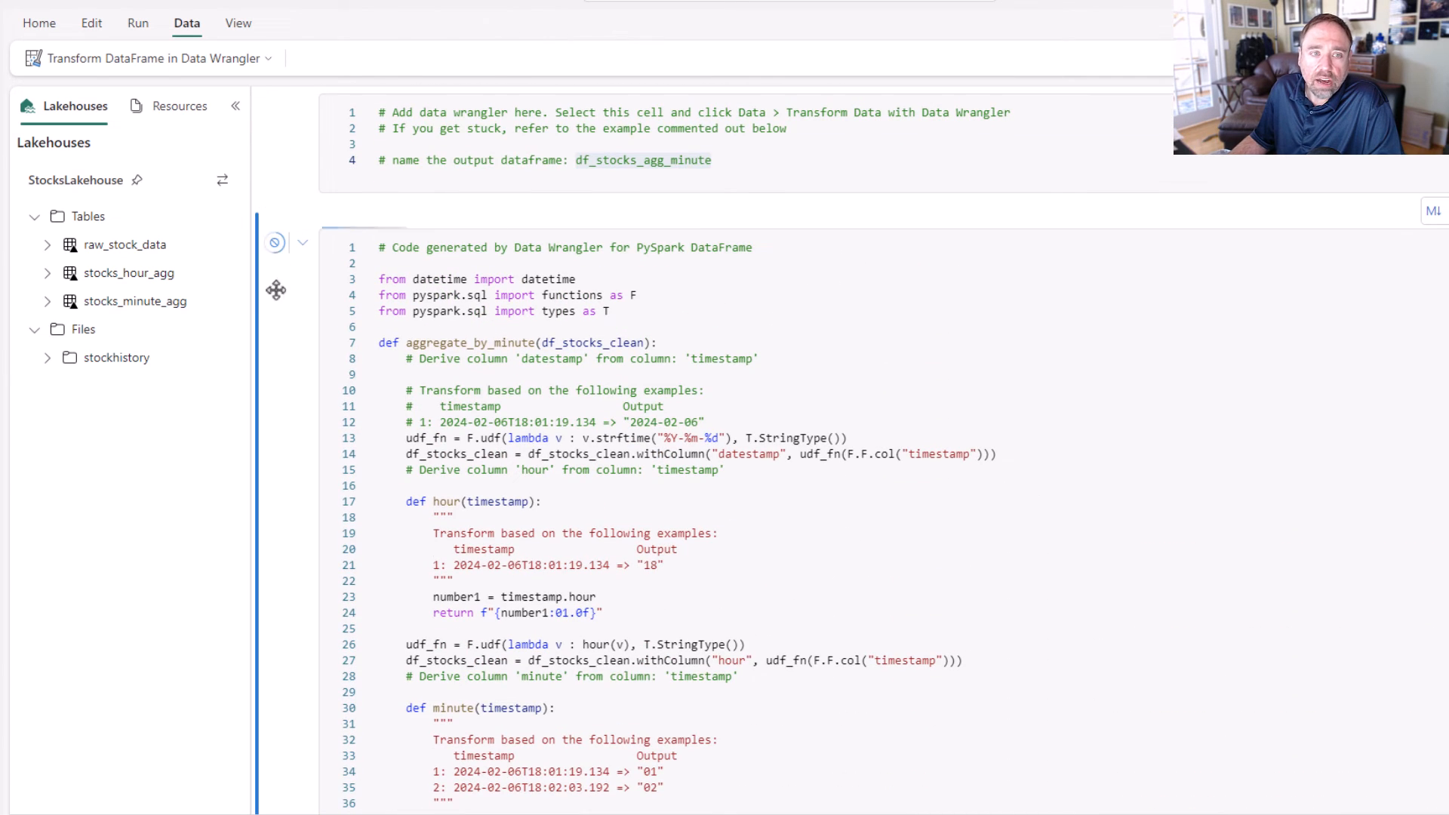
scroll(292, 292, down, 2)
scroll(292, 287, down, 7)
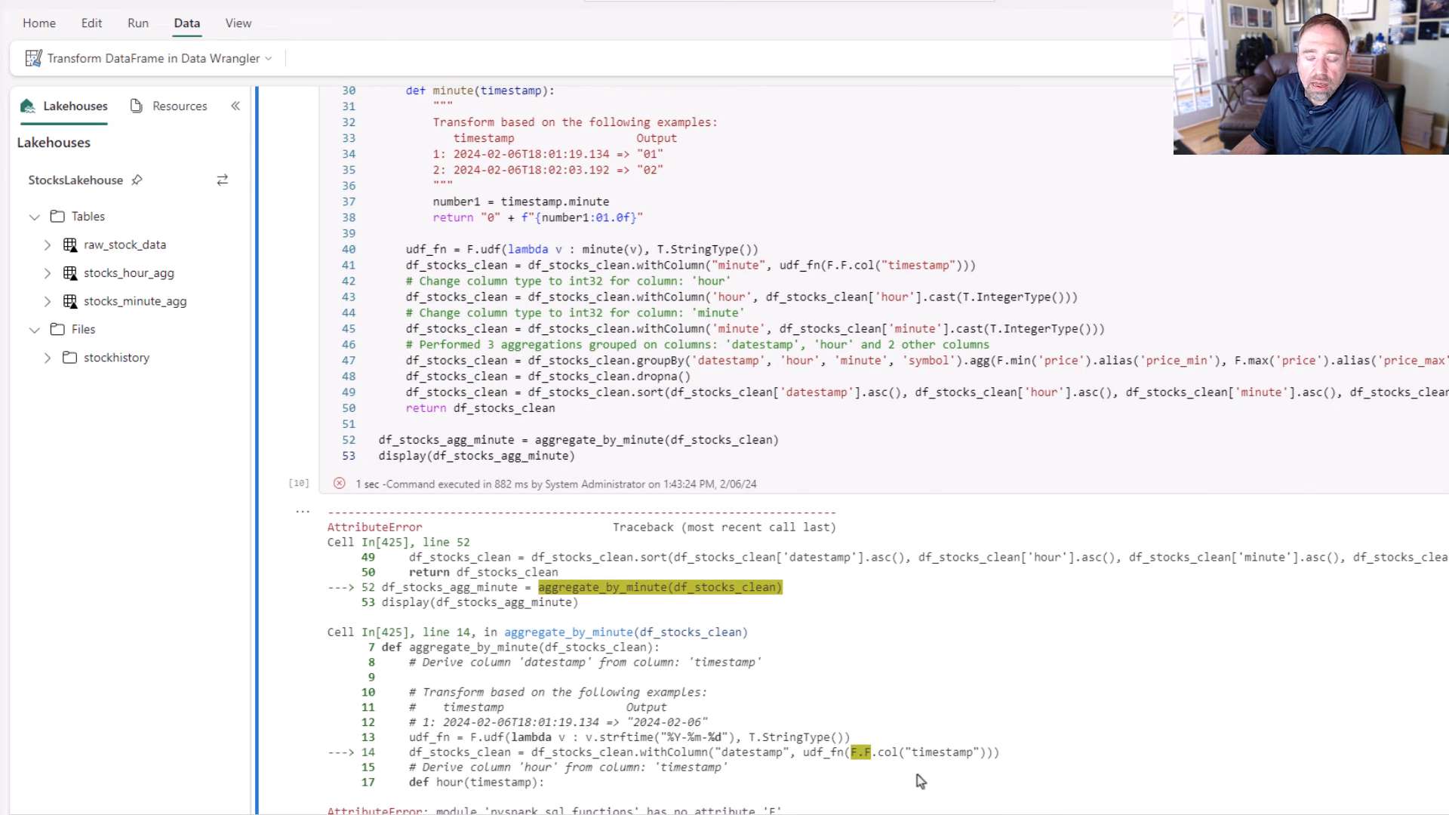
scroll(802, 695, down, 1)
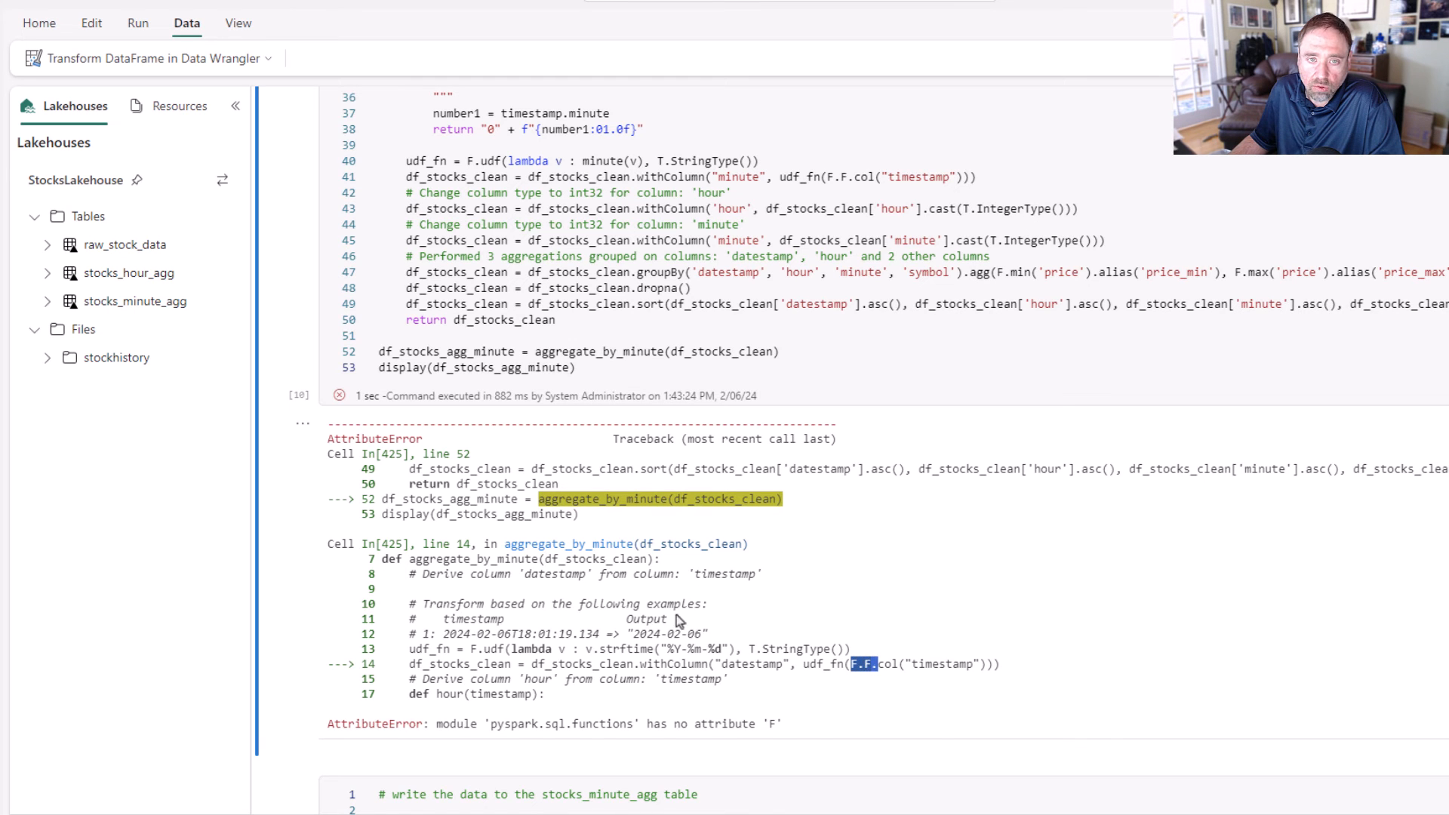
Change F.F.col to F.col in the lines that add the datestamp, hour and minute columns in aggregate_by_minute.
scroll(676, 614, up, 8)
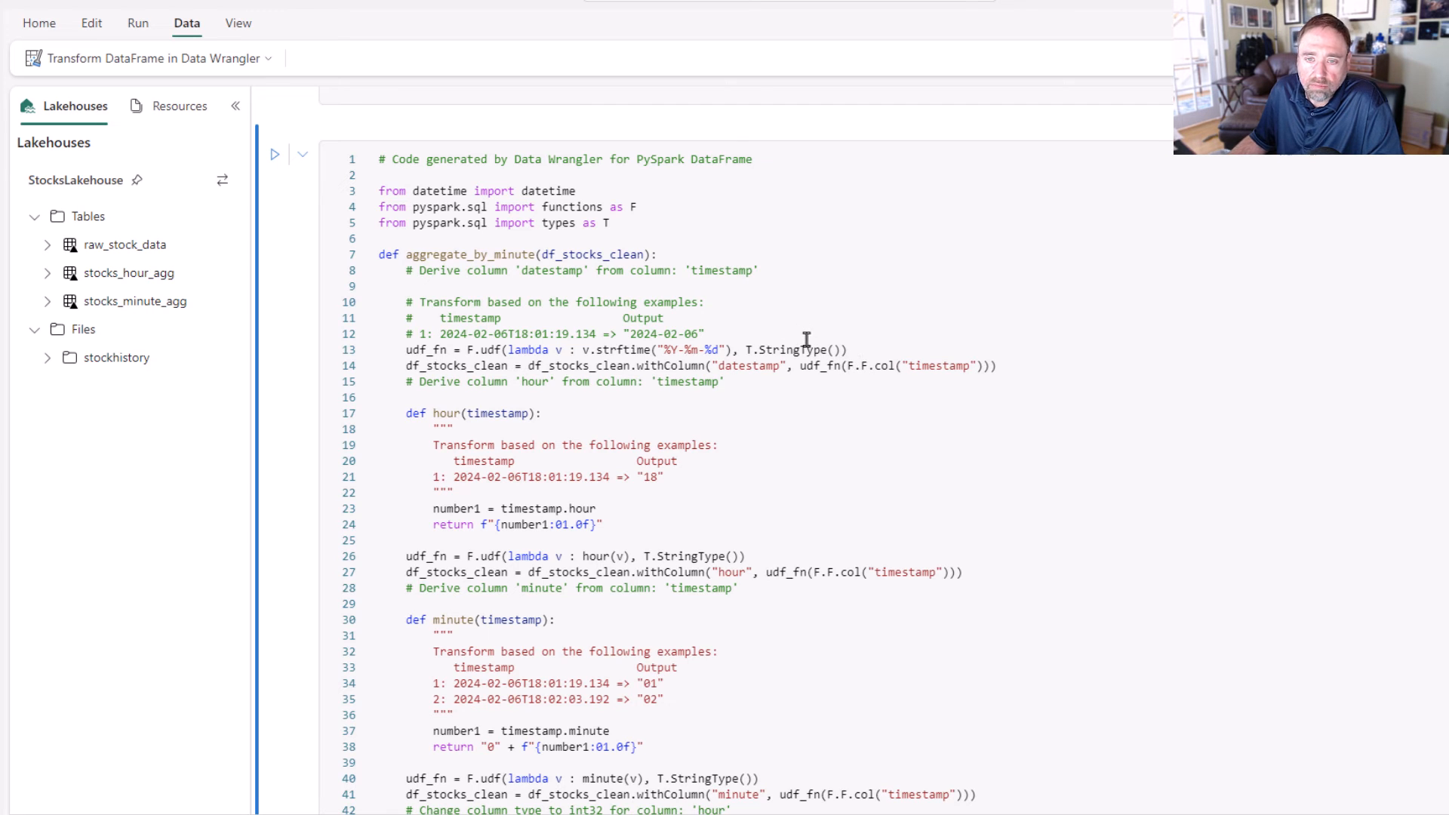
click(858, 367)
key(Right)
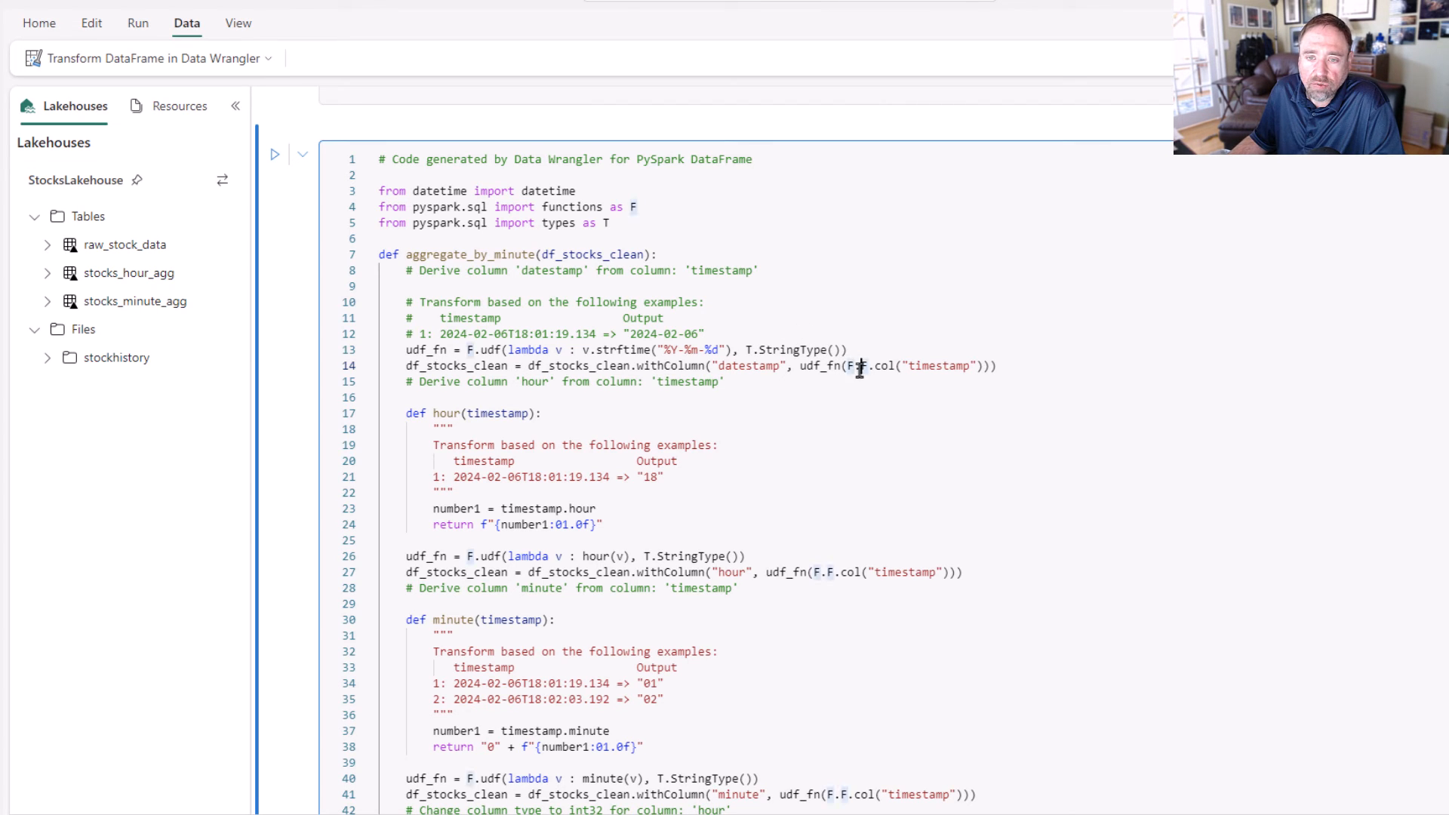
key(BackSpace)
key(BackSpace)
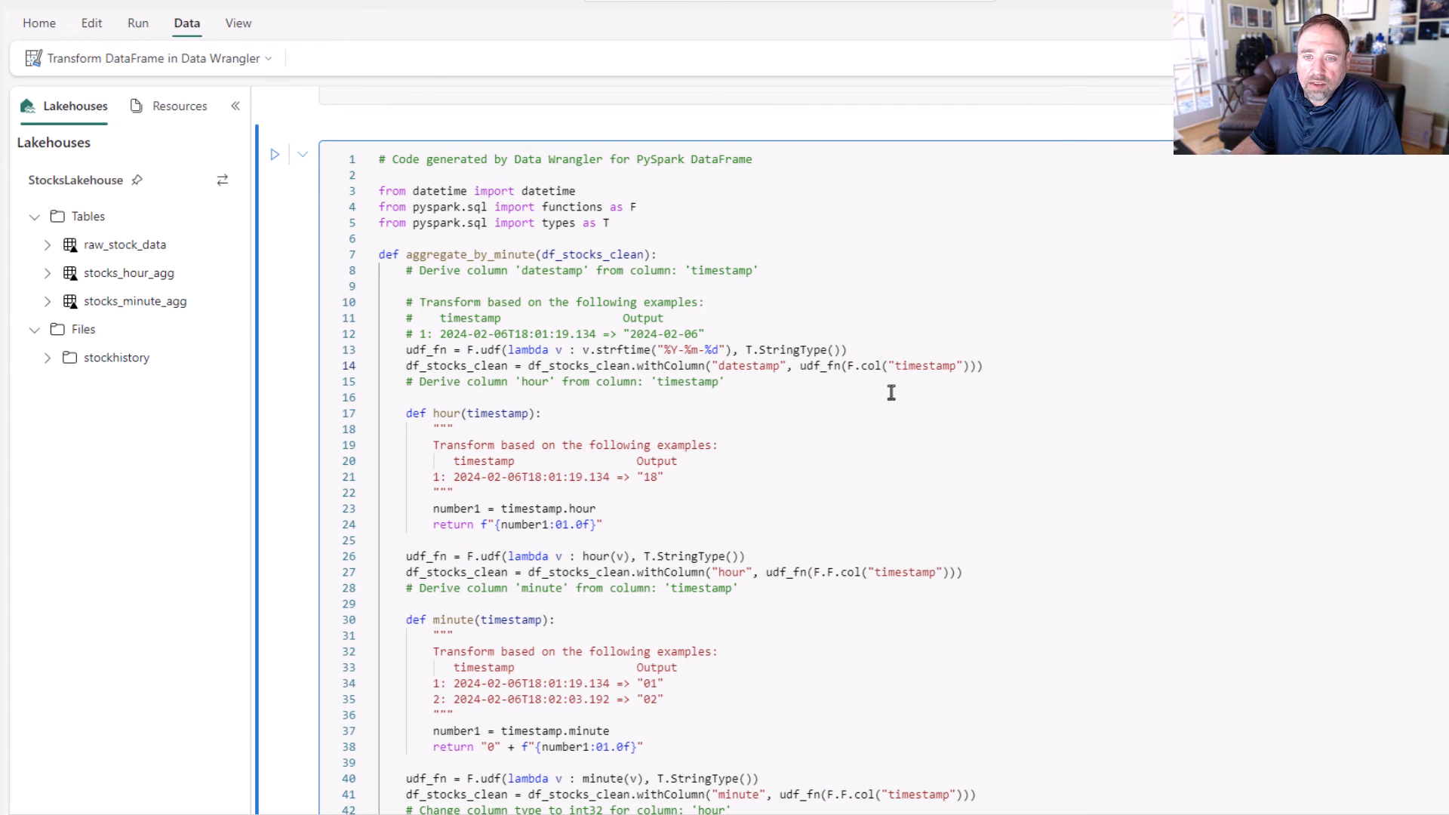
click(826, 572)
key(BackSpace)
key(BackSpace)
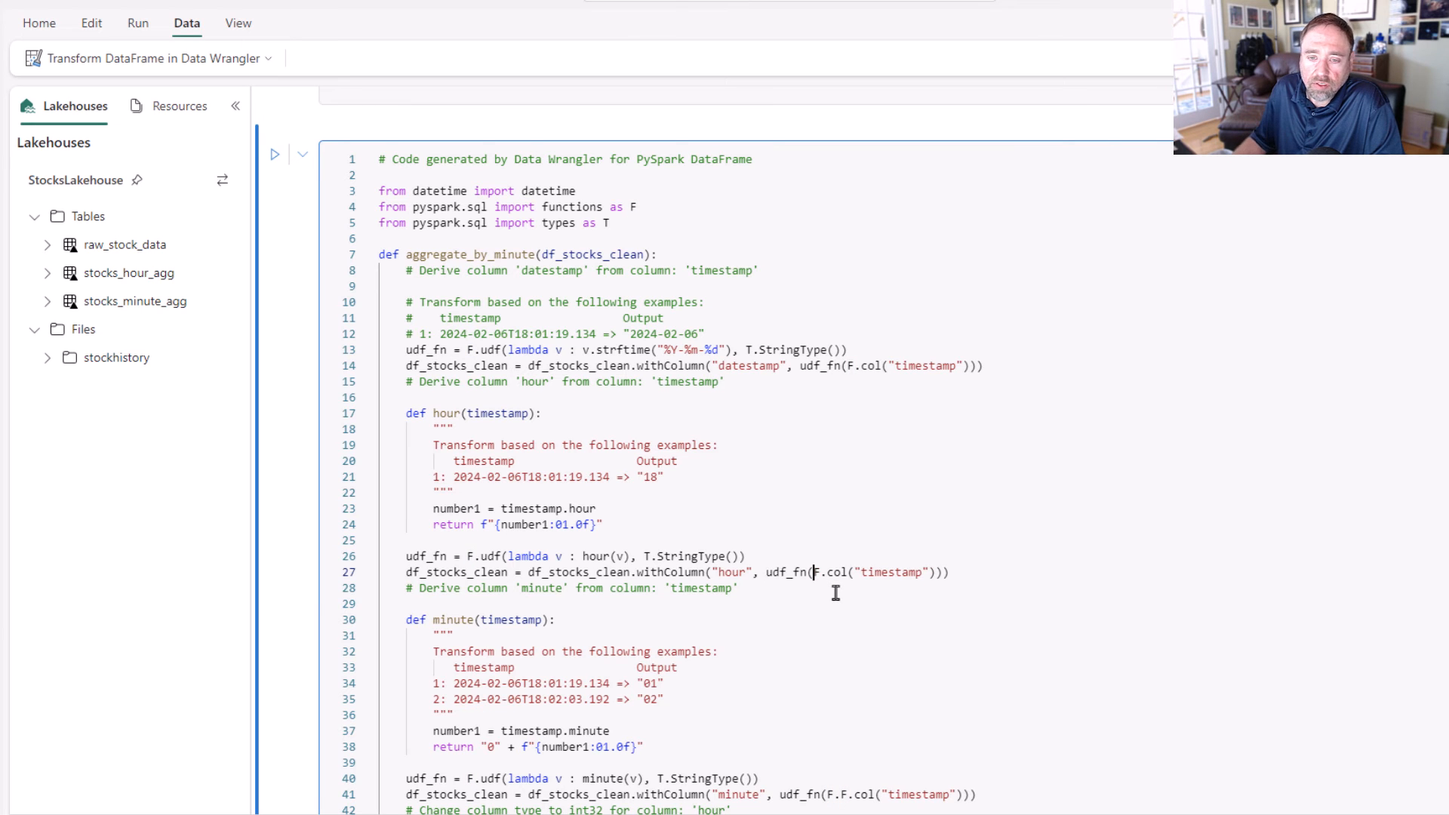
scroll(868, 589, down, 2)
click(837, 618)
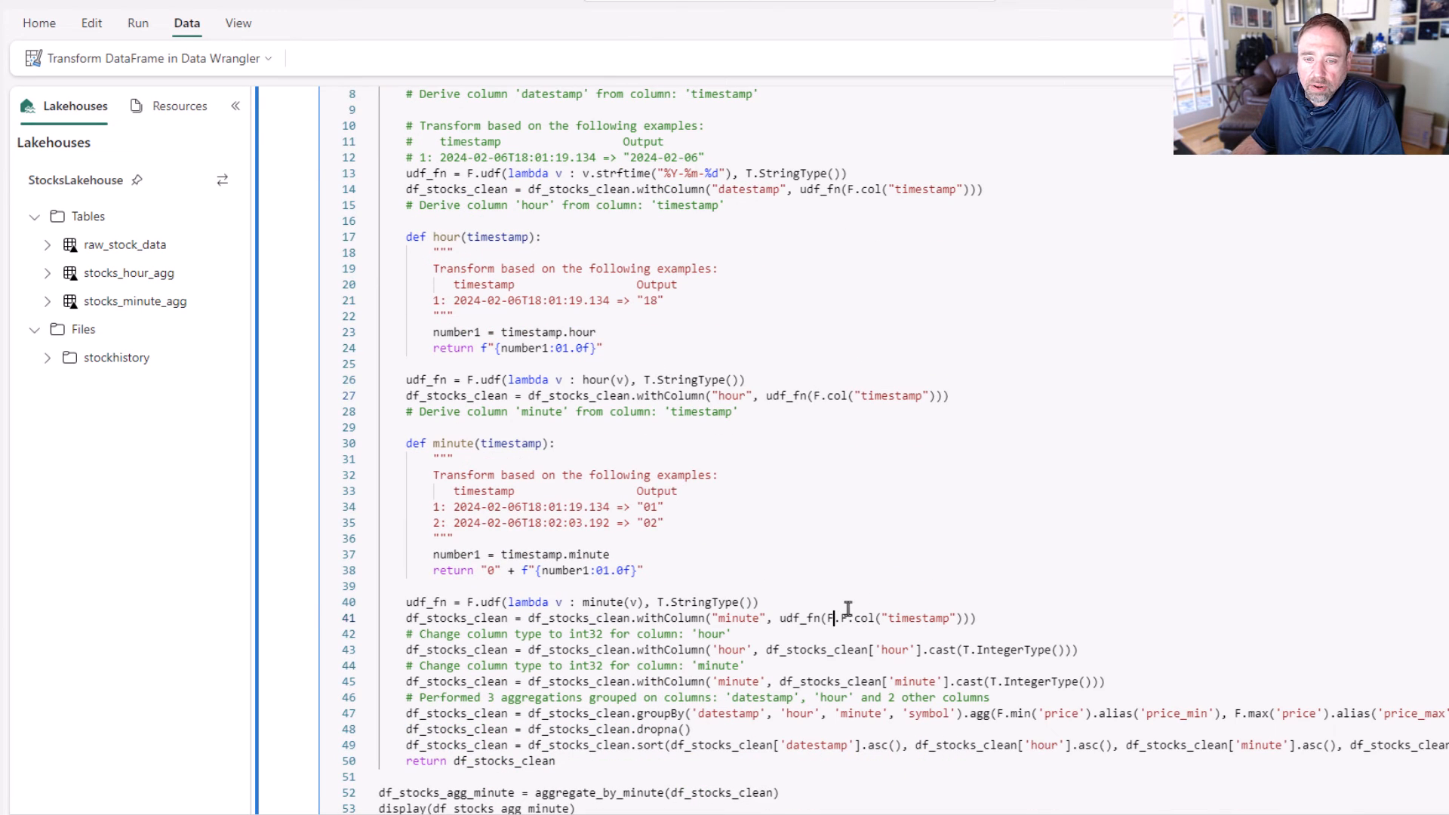
key(BackSpace)
key(BackSpace)
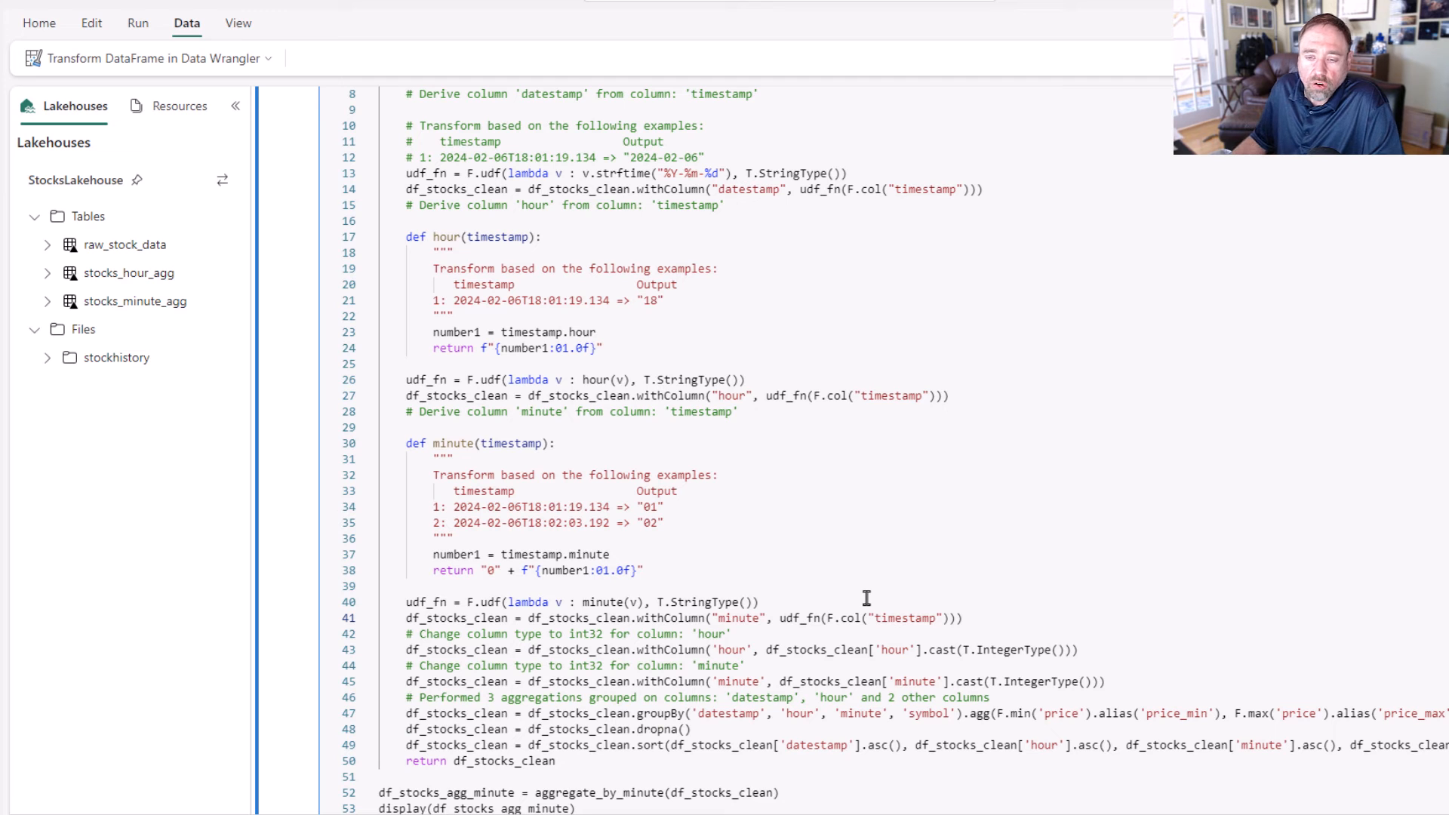
Run the corrected aggregate_by_minute cell and view the resulting aggregation table.
key(shift+Return)
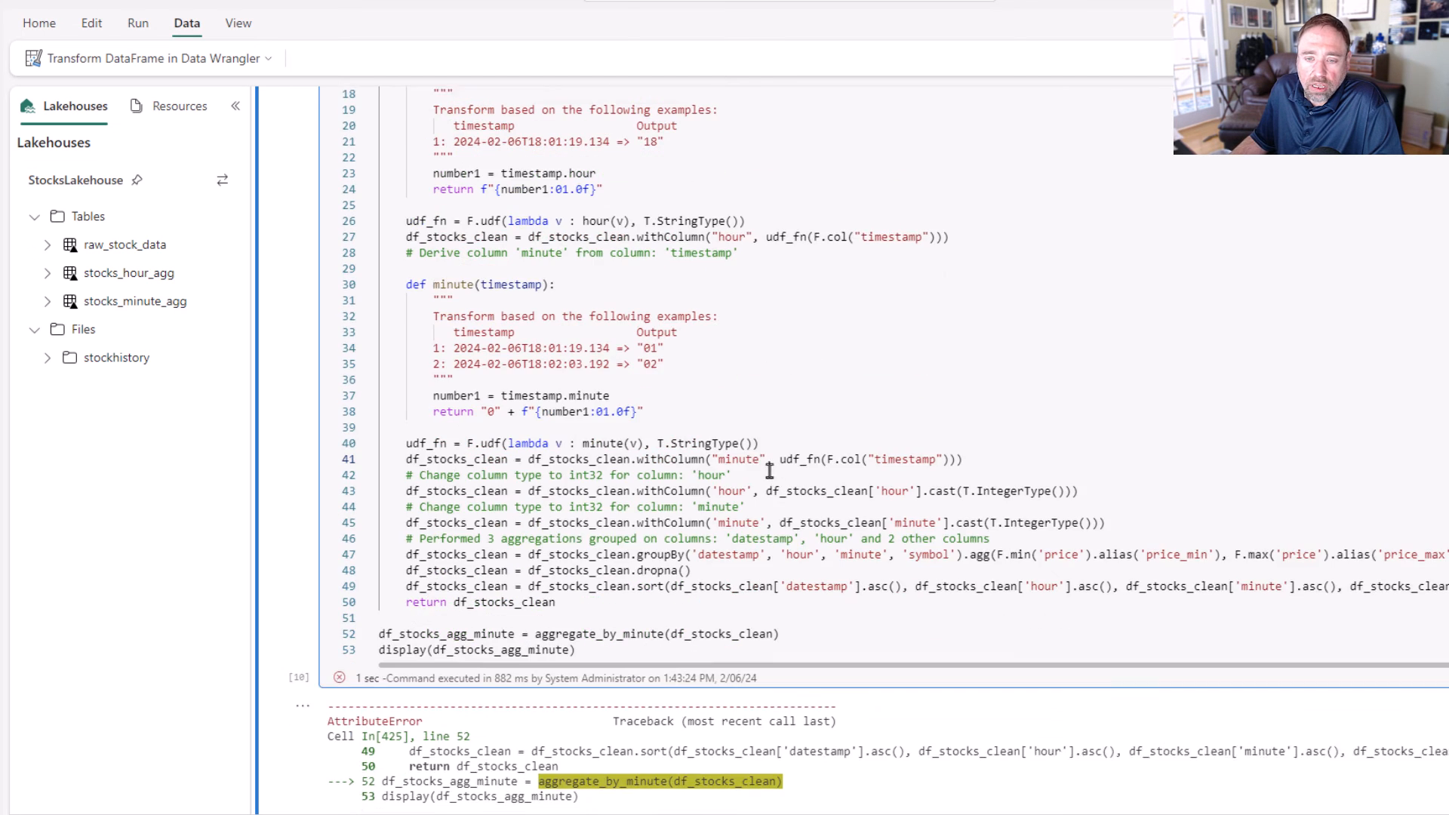
scroll(777, 504, down, 2)
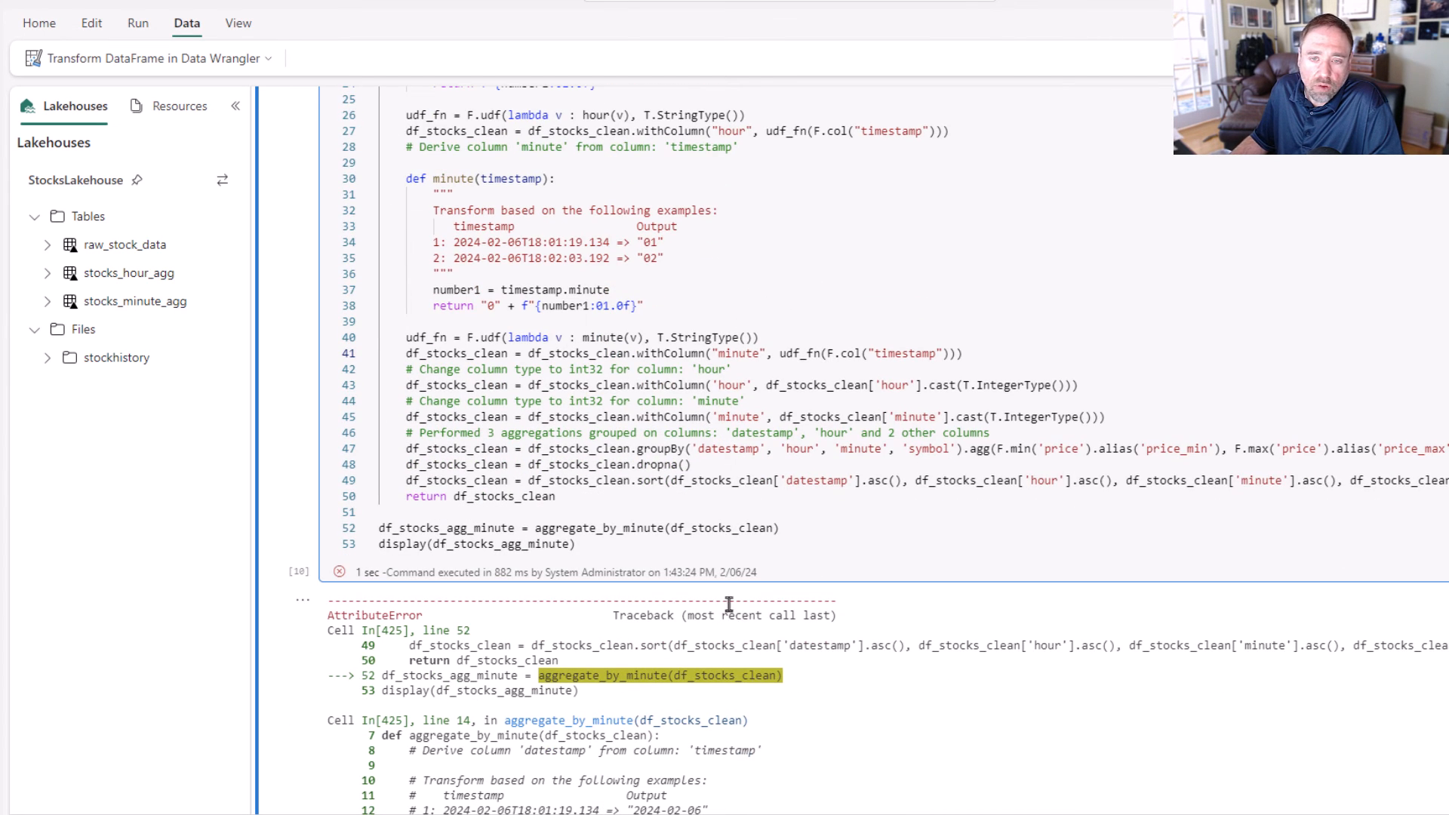
scroll(728, 604, down, 3)
scroll(544, 469, up, 2)
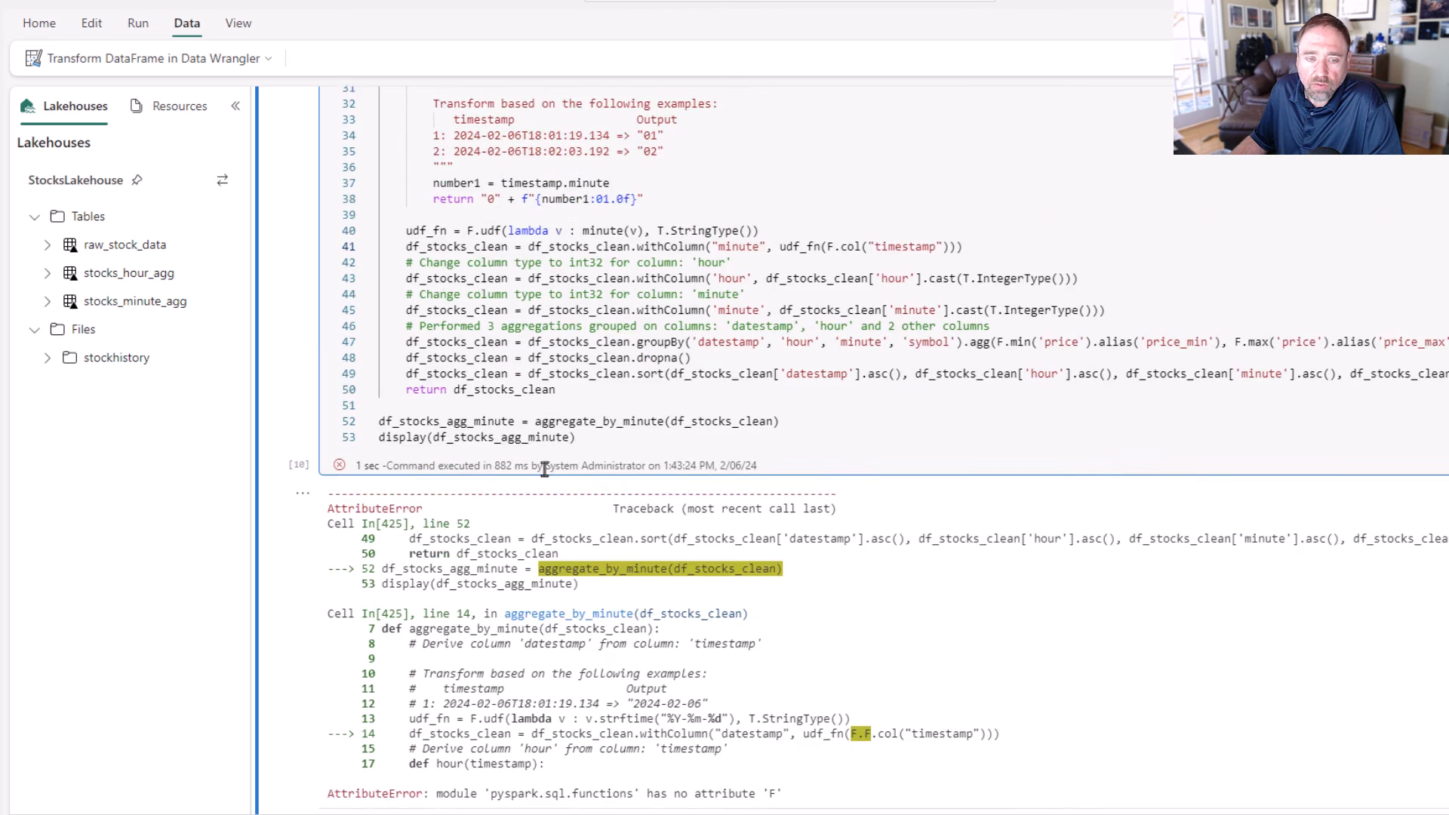
scroll(521, 453, up, 8)
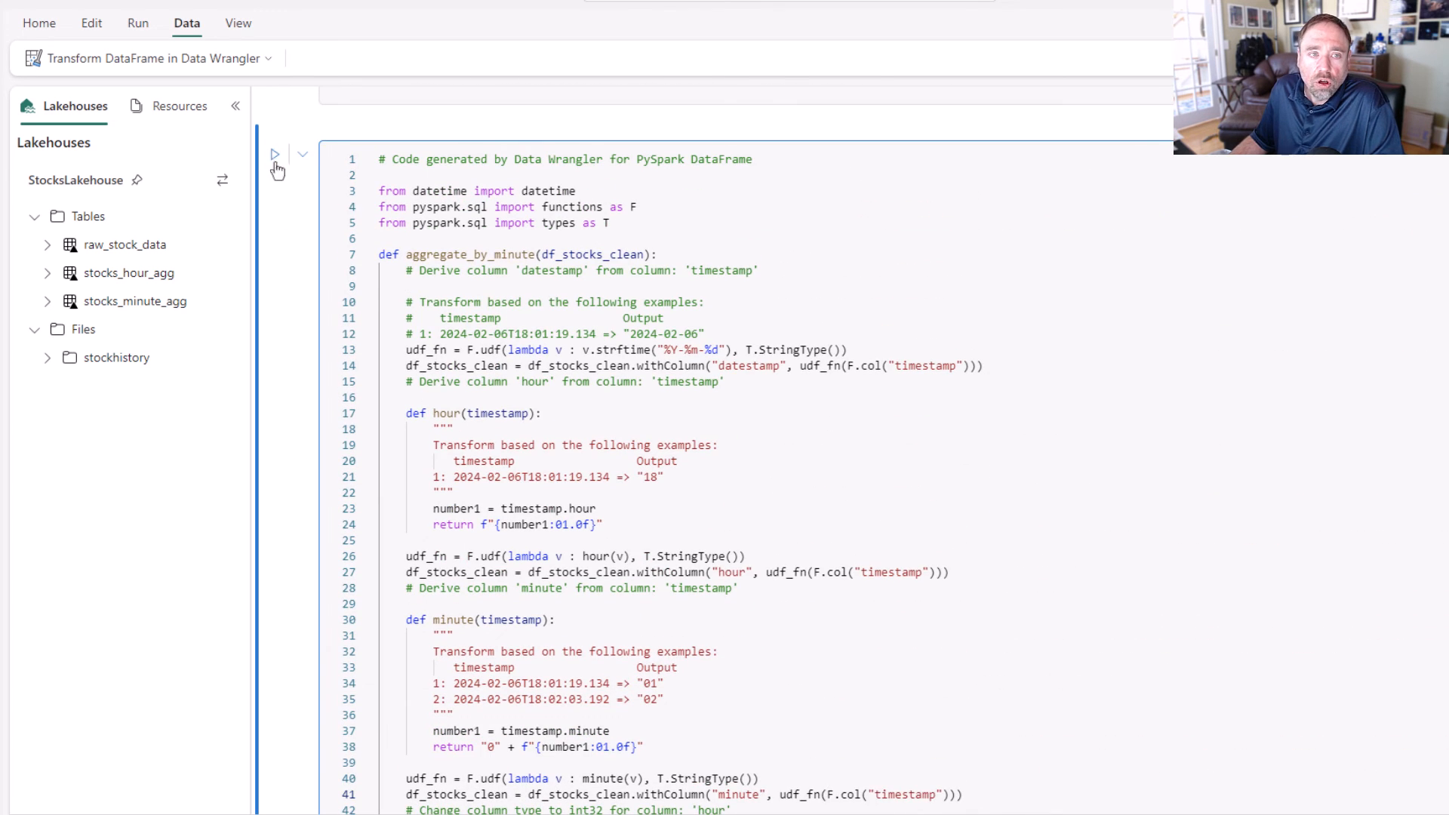
click(274, 155)
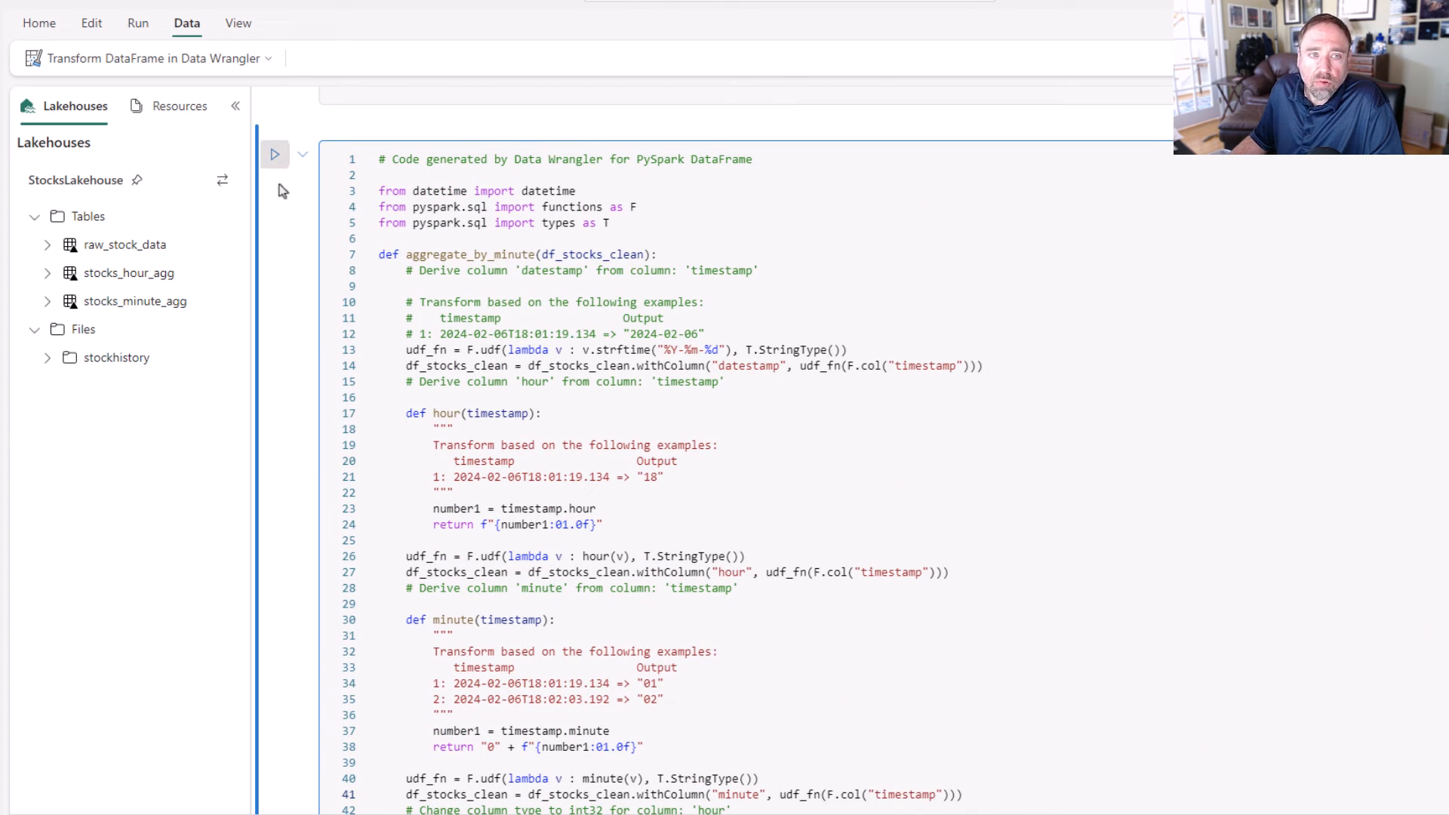
scroll(284, 258, down, 10)
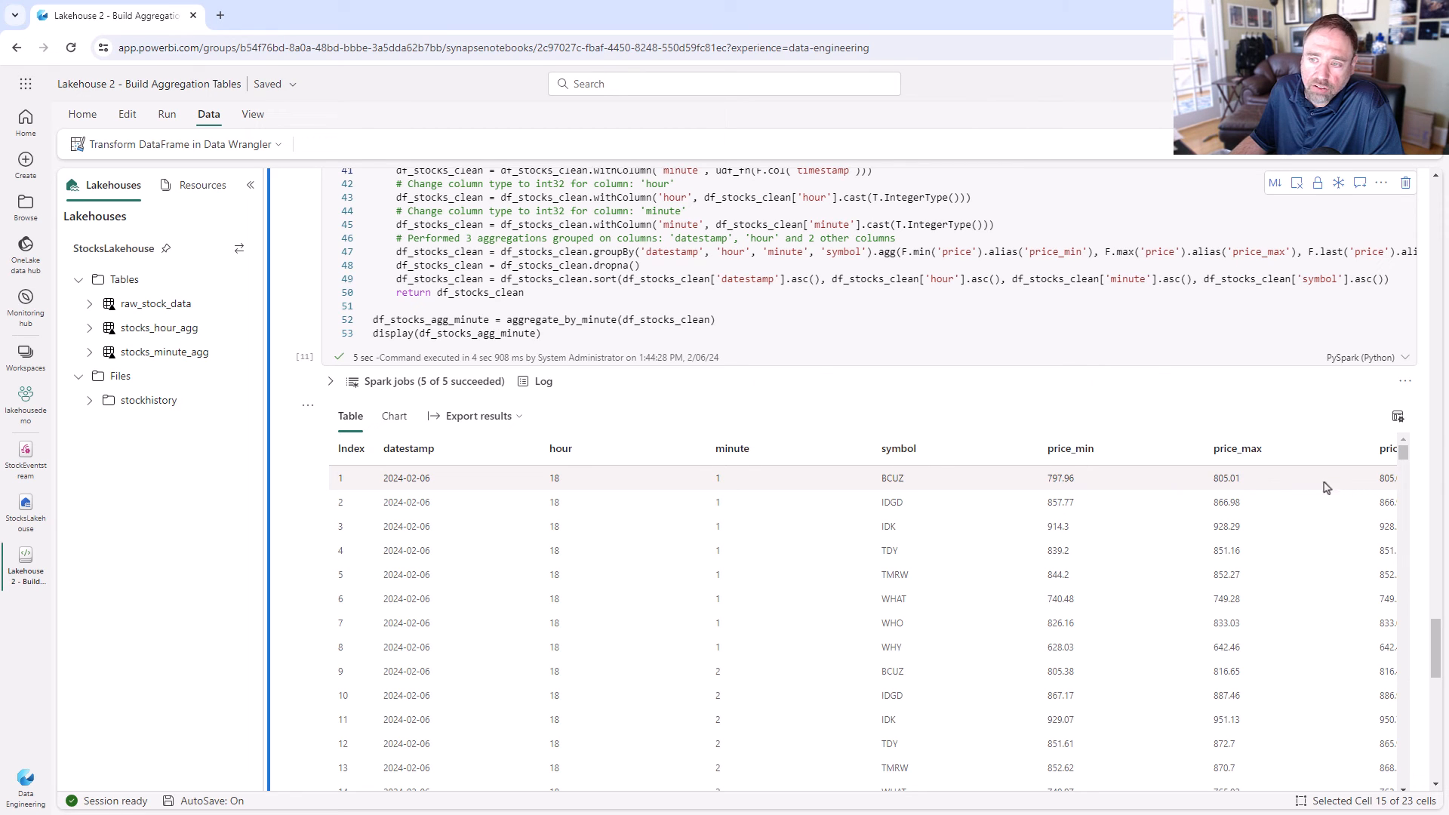
right_click(1281, 416)
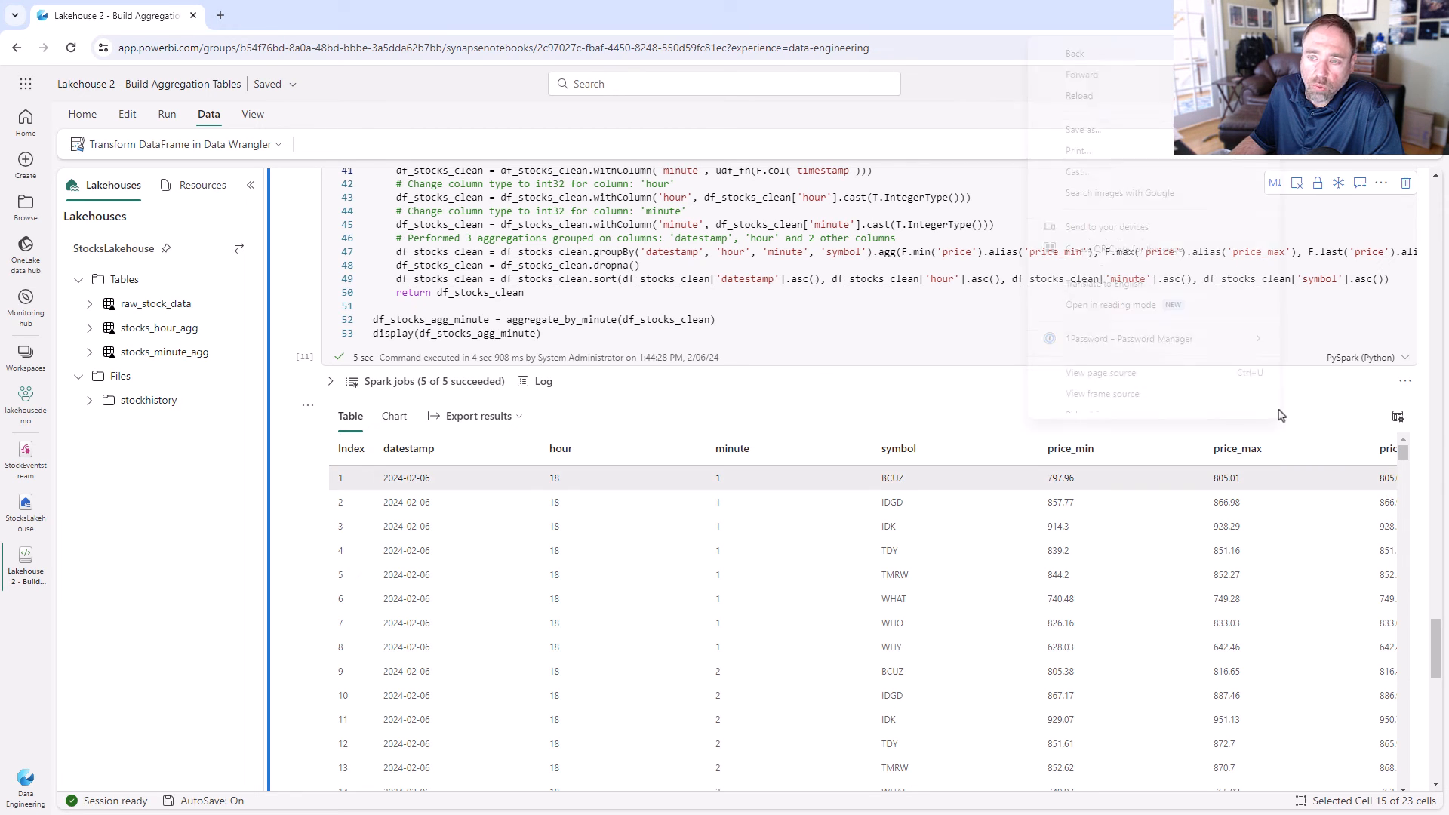
click(802, 392)
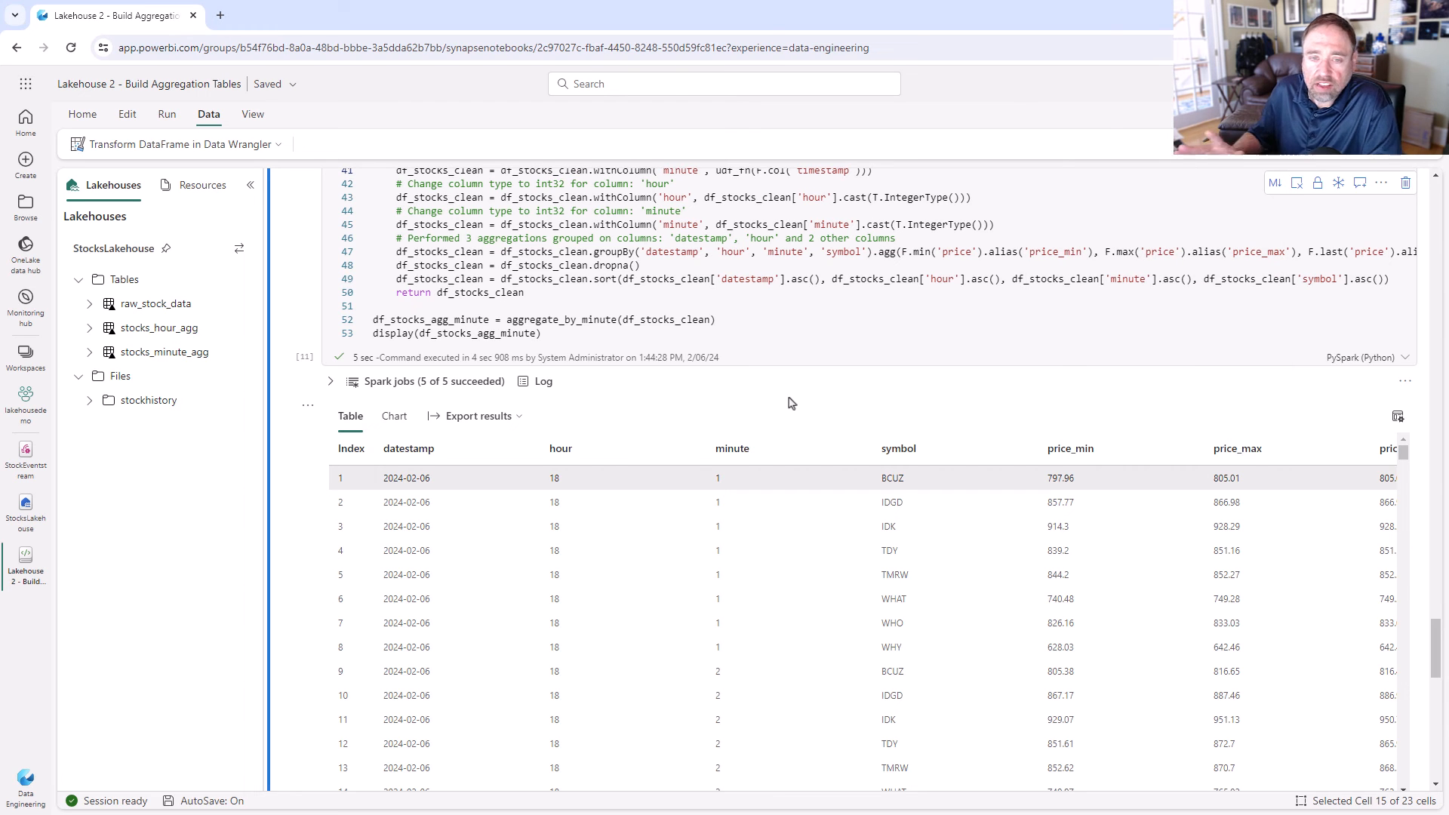
Expand the columns of the stocks_minute_agg table and run the merge_minute_agg cell to write the minute data to it.
click(89, 352)
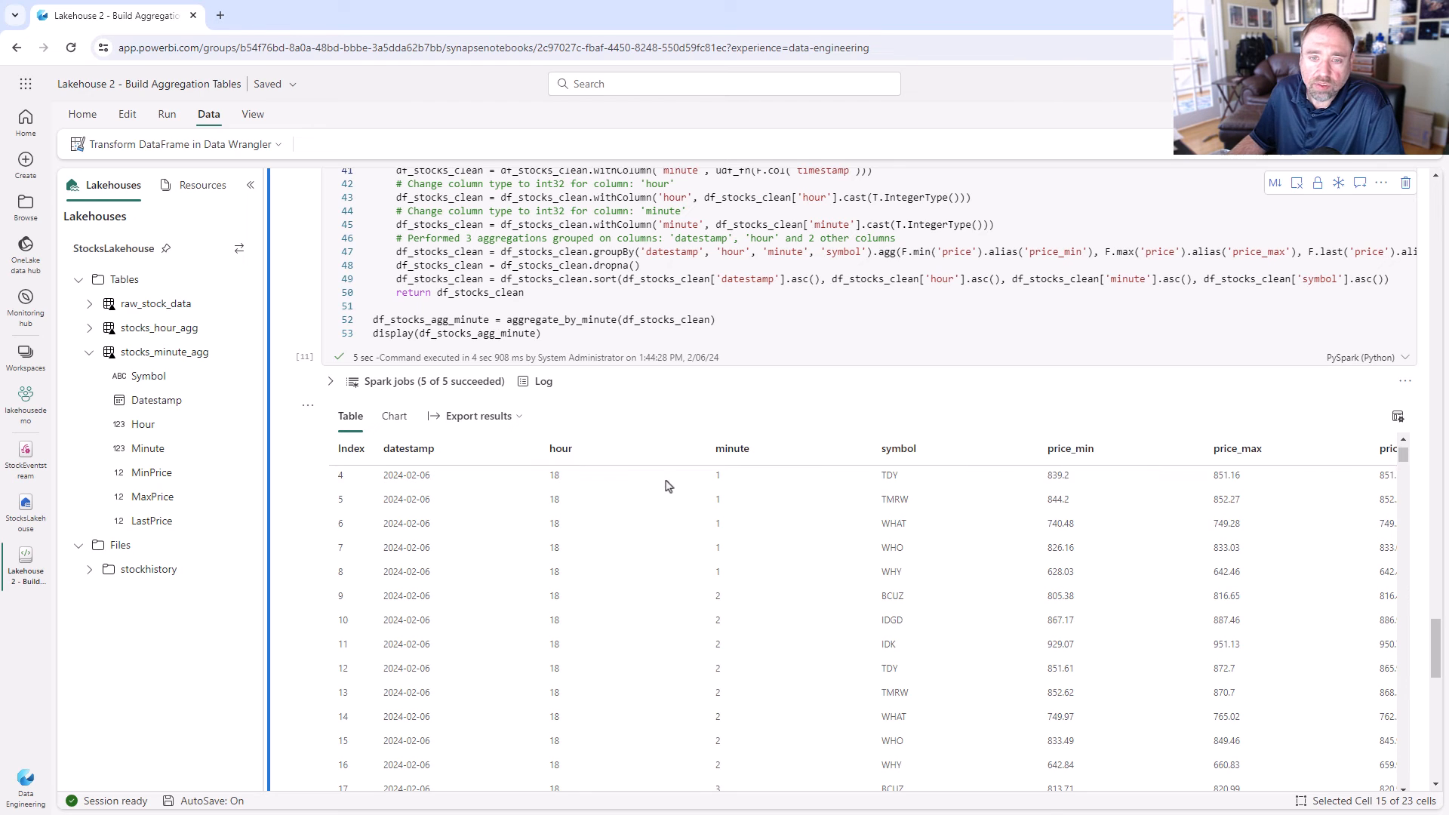
scroll(634, 498, down, 1)
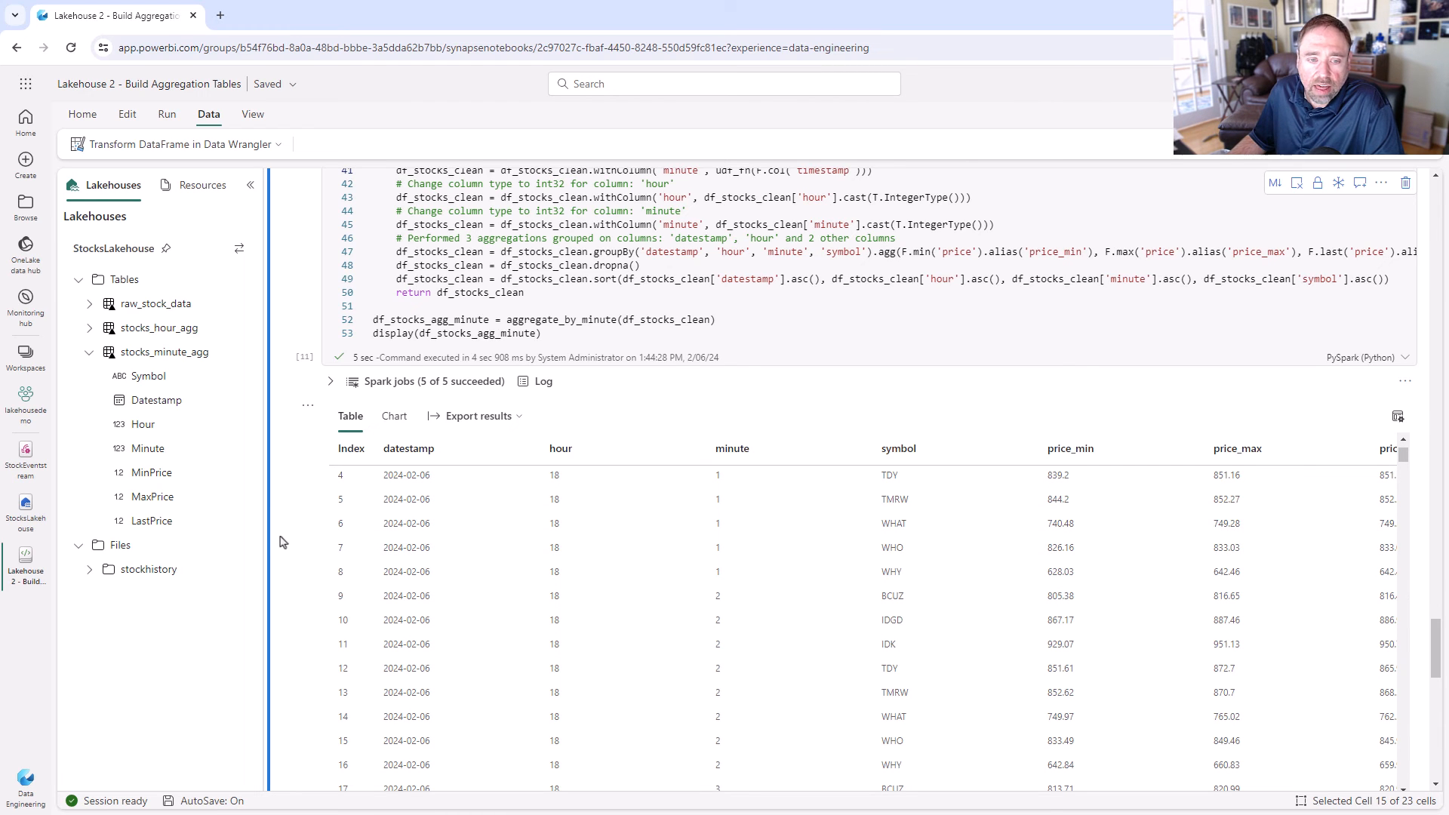
scroll(281, 540, down, 5)
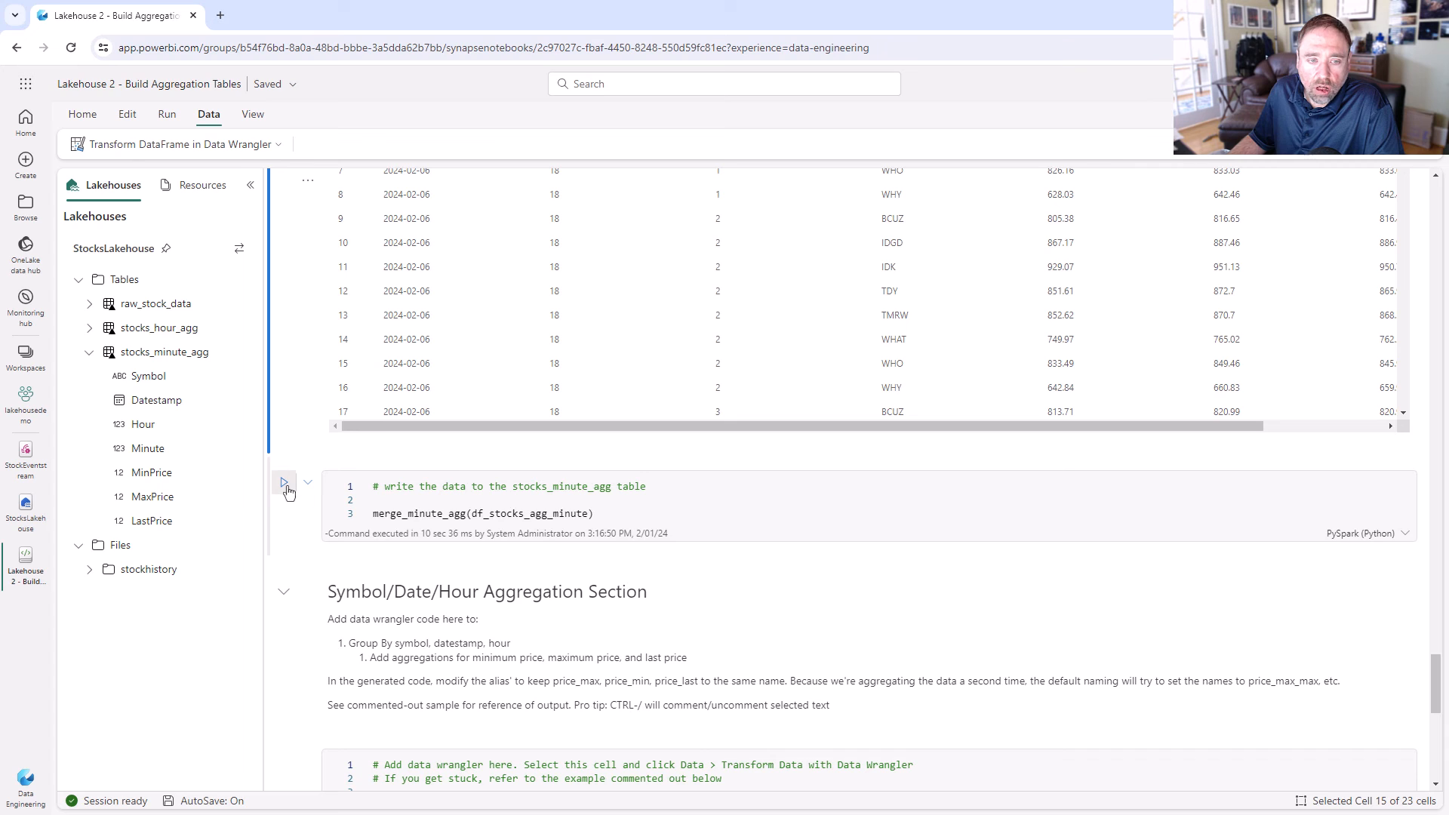
click(462, 517)
key(ctrl+Return)
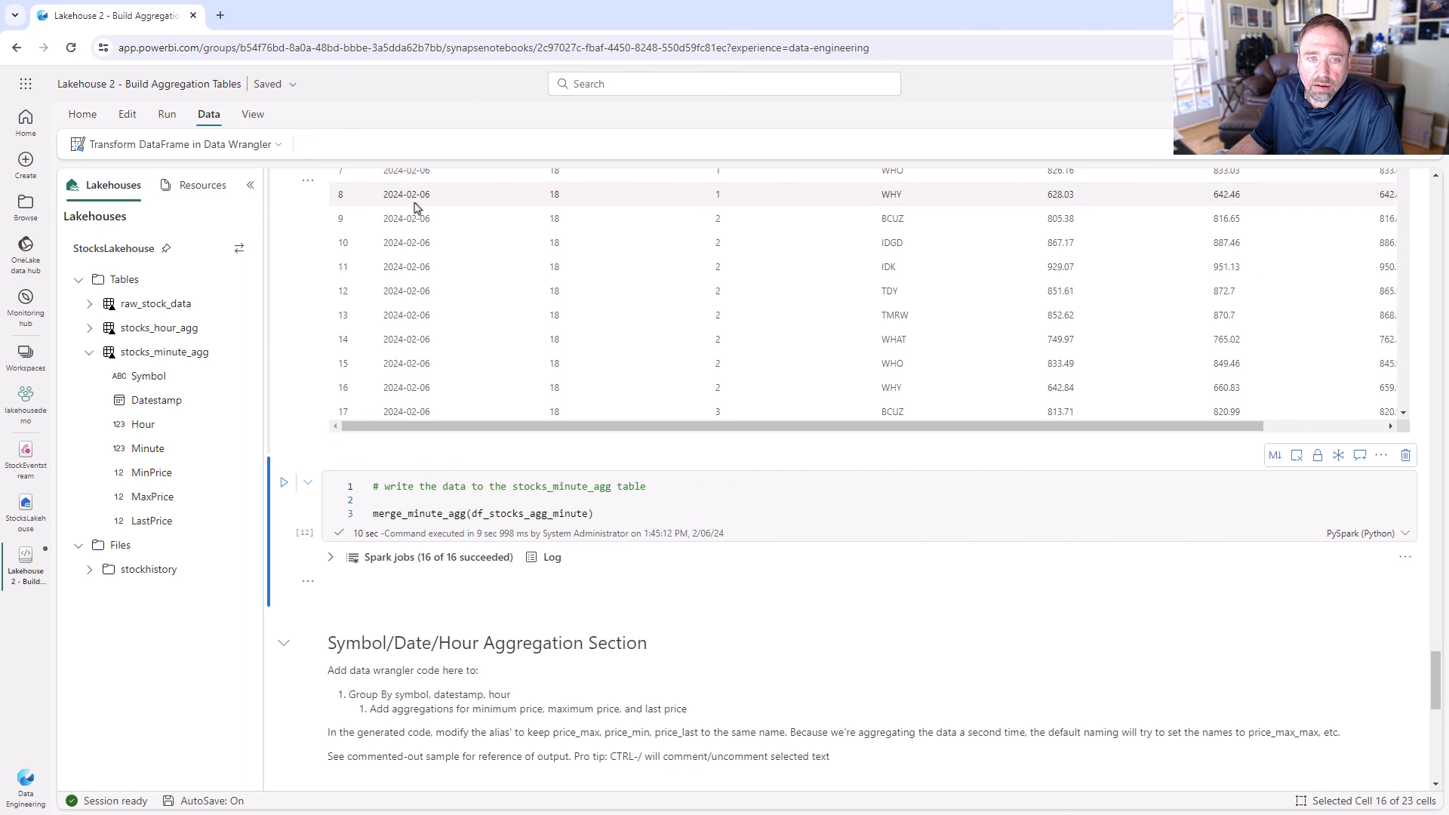
Open the df_stocks_agg_minute dataframe in Data Wrangler from the placeholder code cell of the Symbol/Date/Hour Aggregation Section.
scroll(420, 518, down, 3)
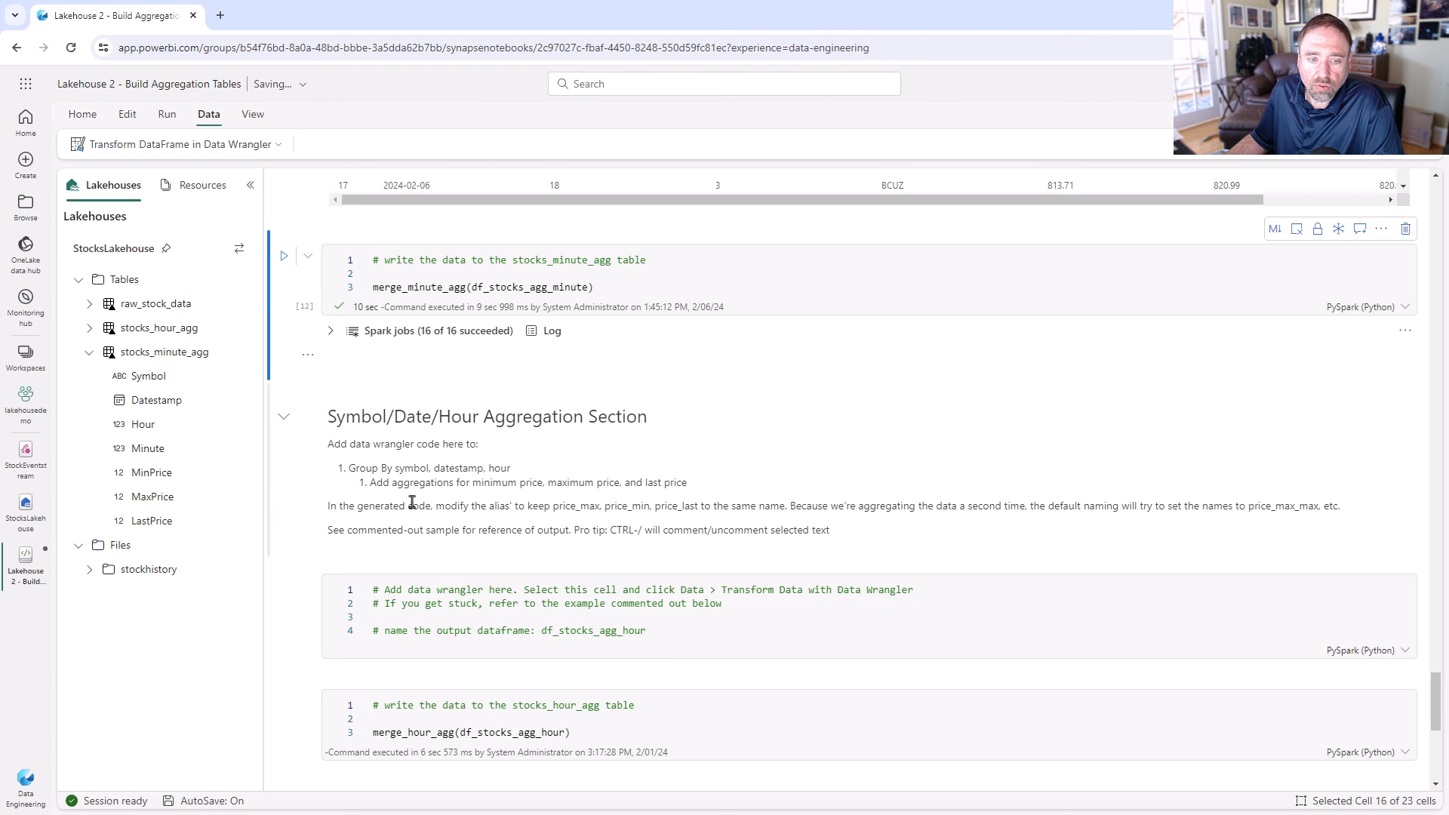
scroll(410, 498, down, 1)
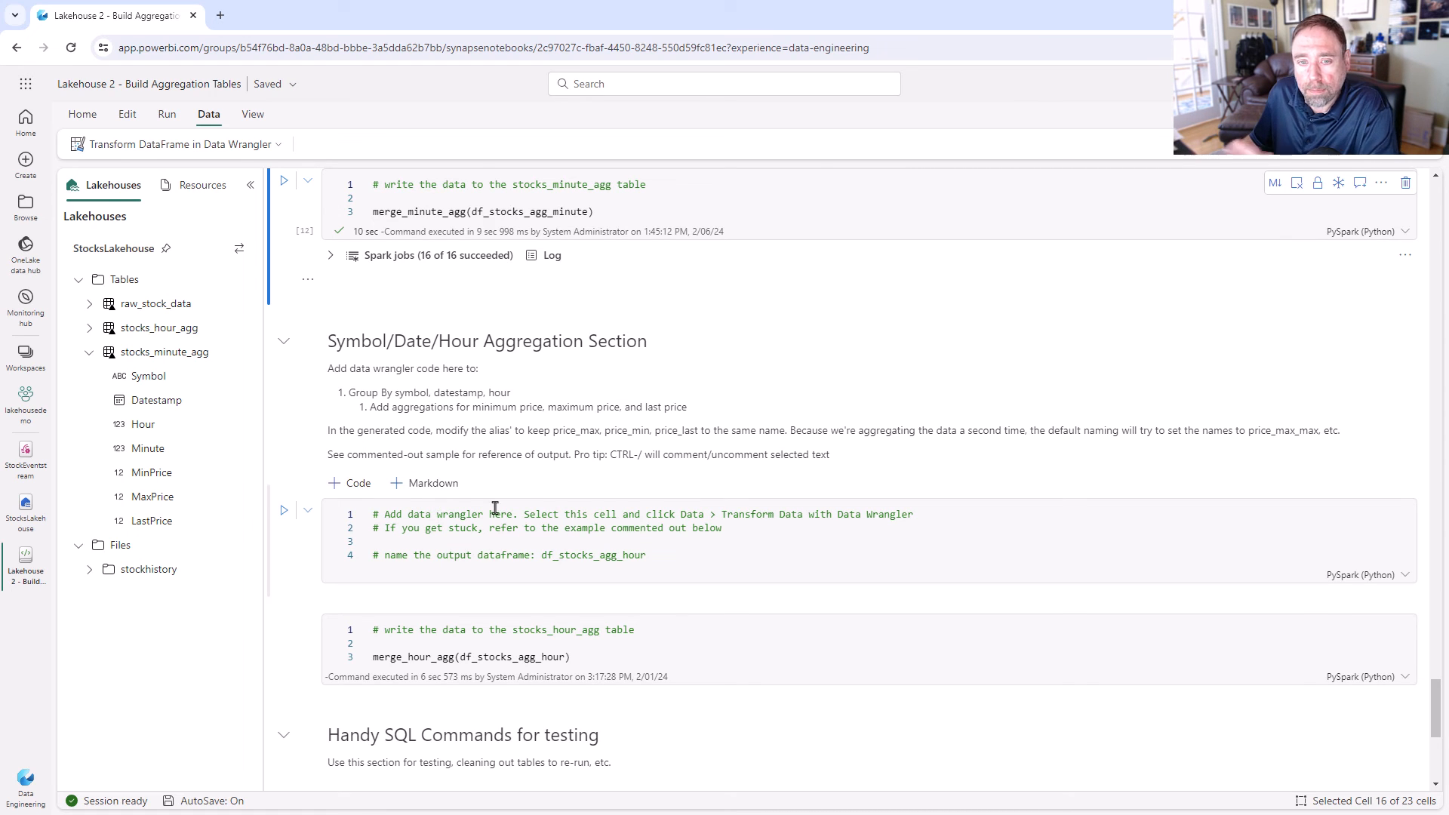
click(692, 555)
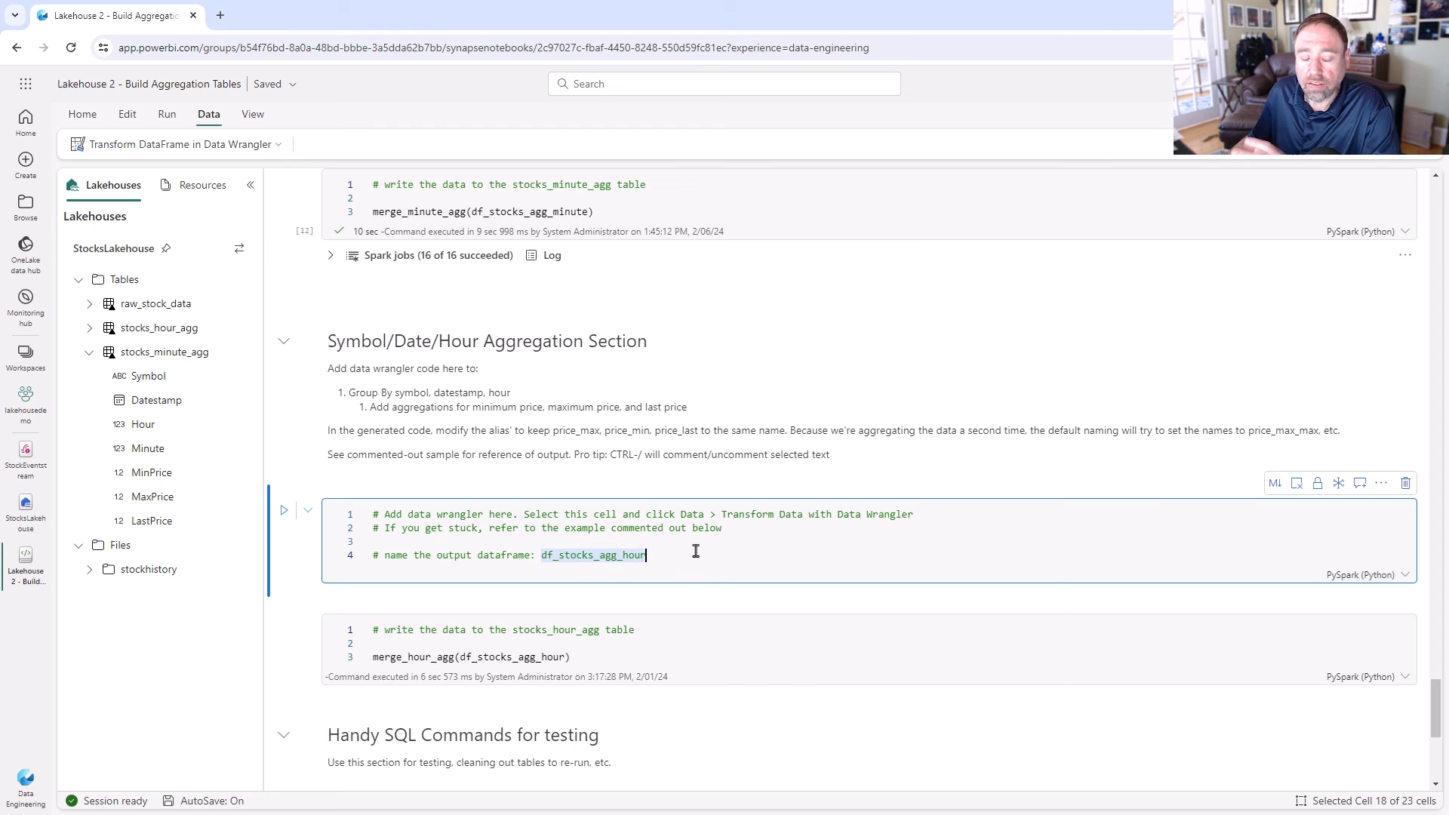
click(245, 153)
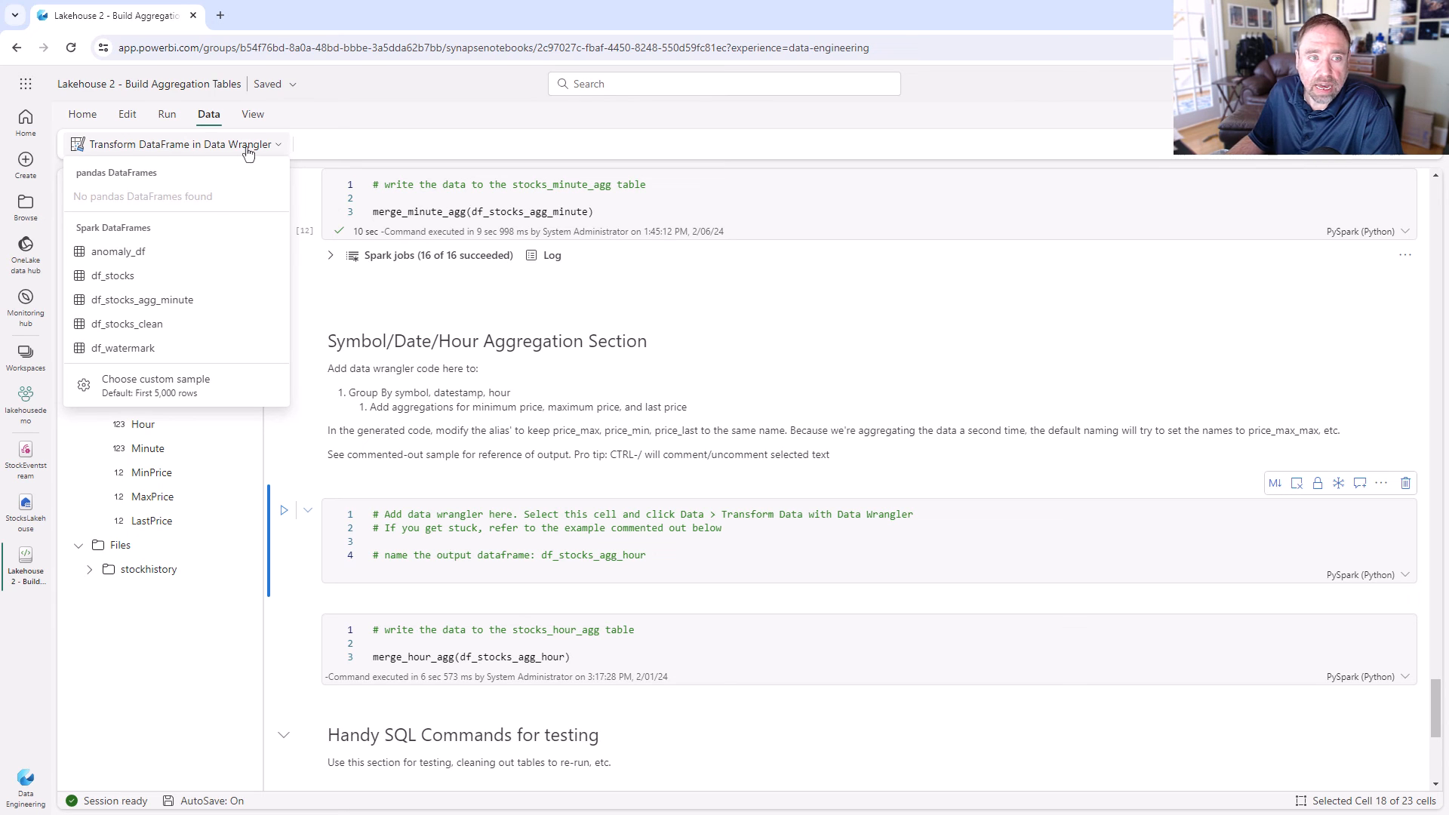
click(194, 305)
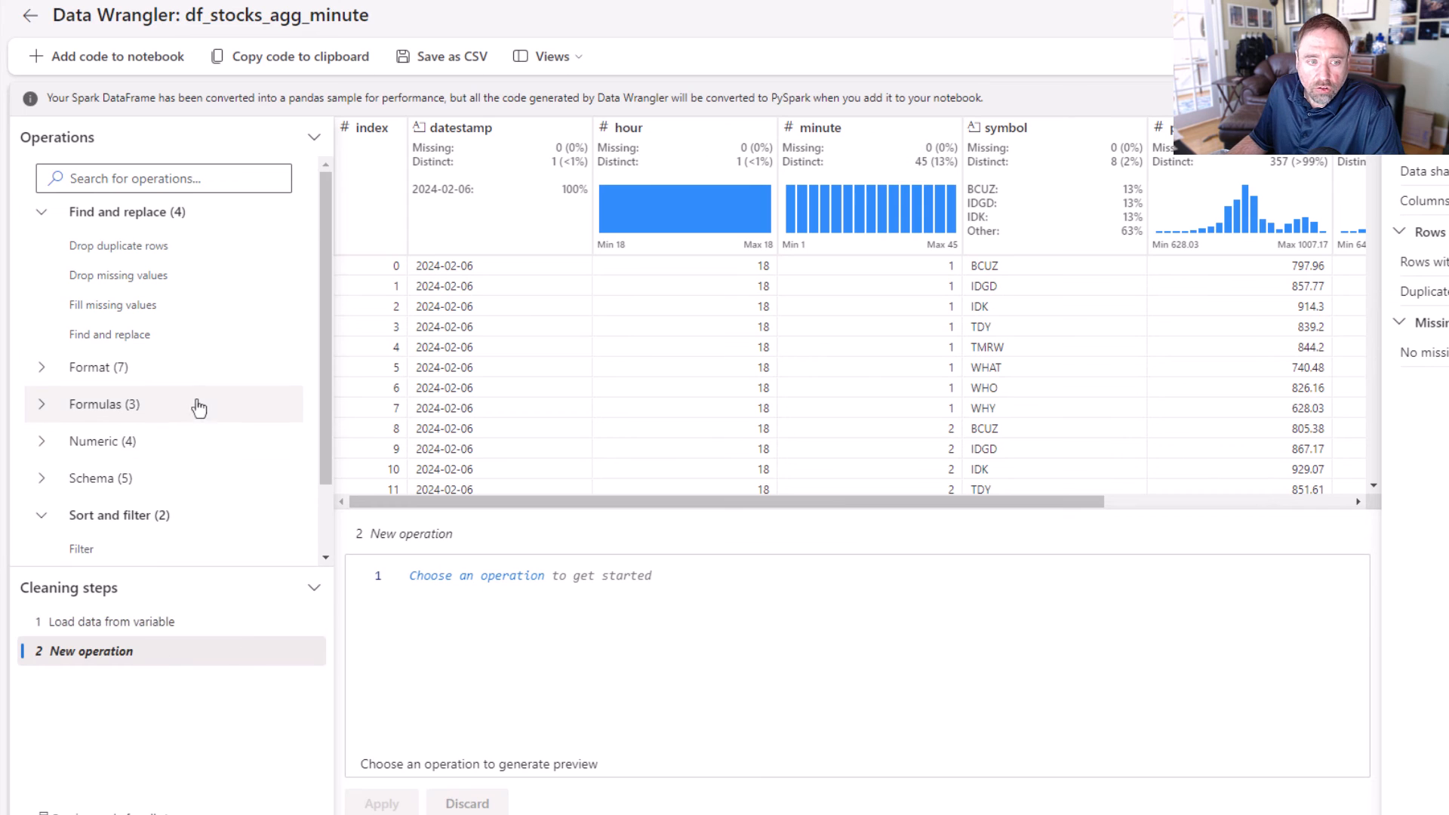
Start a Group by and aggregate operation on df_stocks_agg_minute, grouping by datestamp, hour and symbol.
scroll(174, 423, down, 2)
click(170, 538)
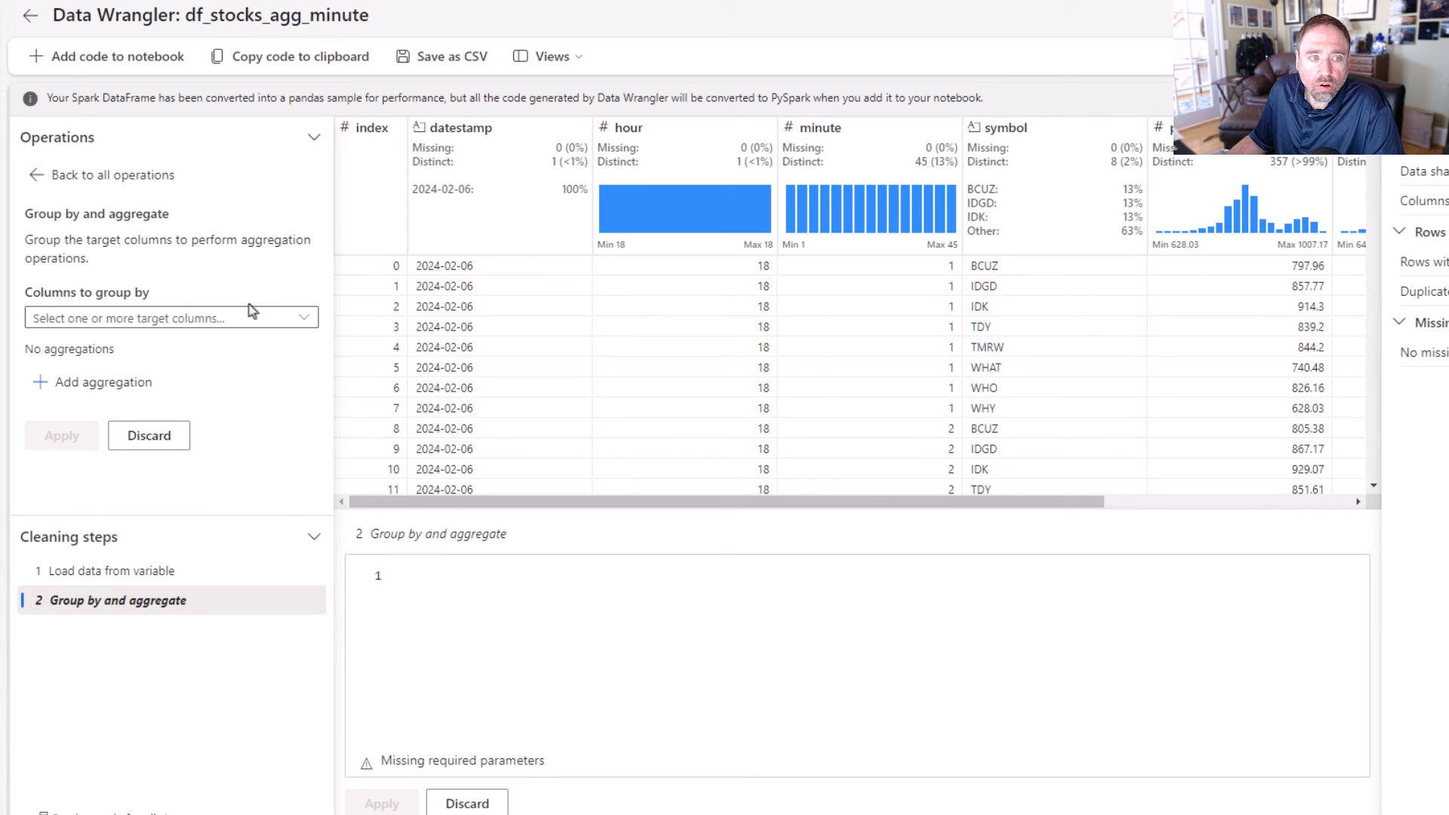
click(302, 318)
click(90, 385)
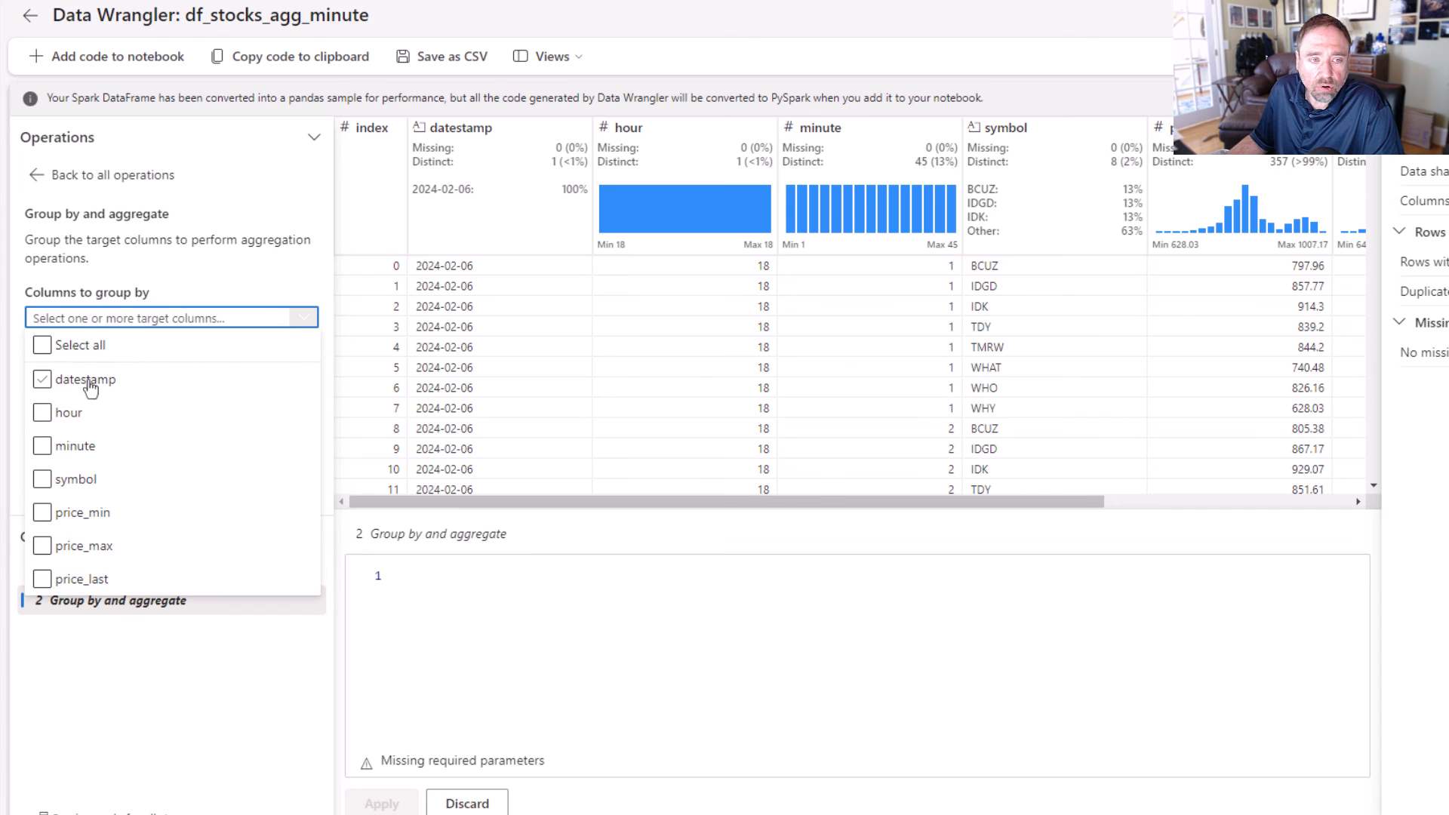
click(92, 384)
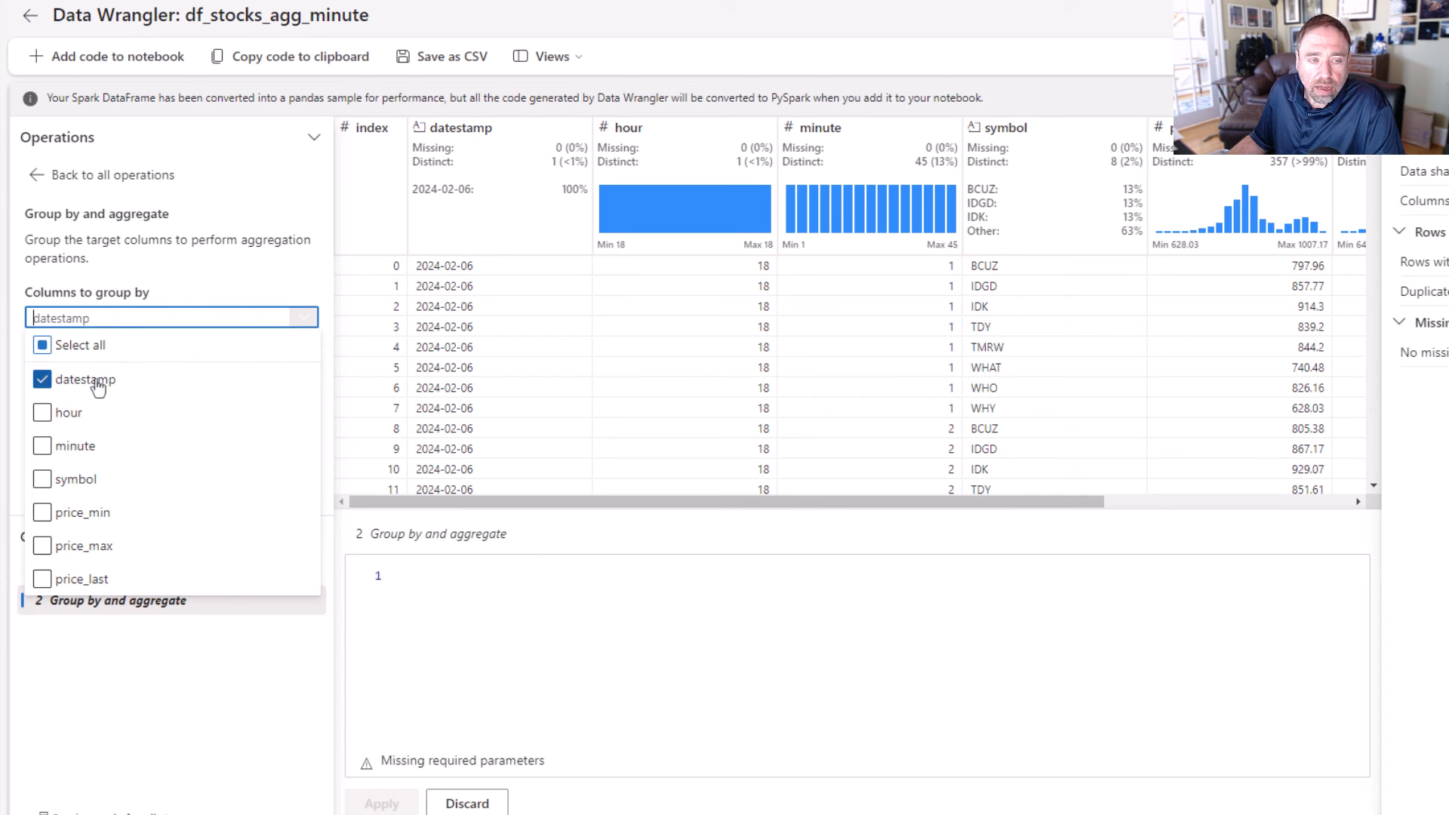
click(71, 413)
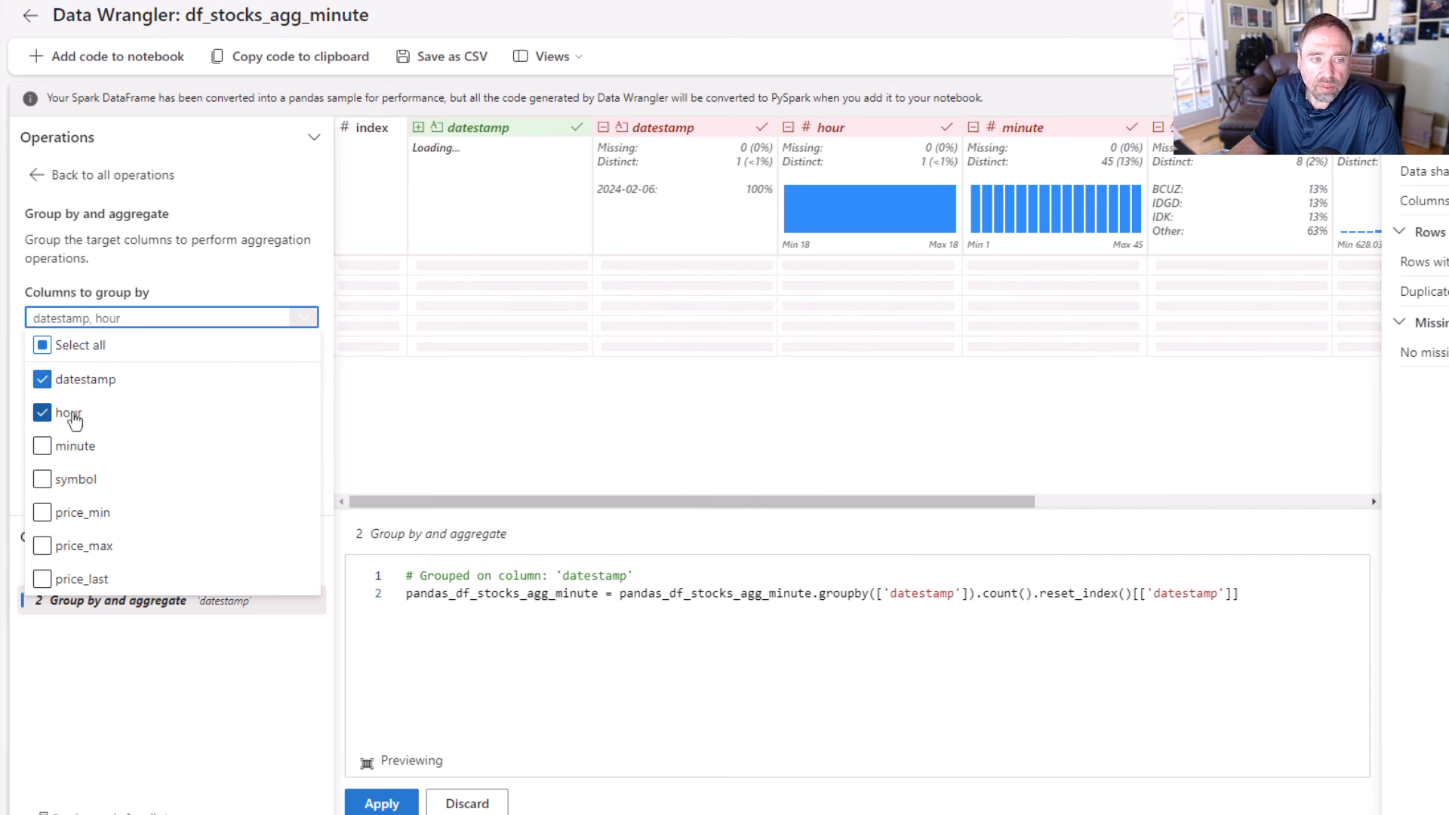
click(71, 479)
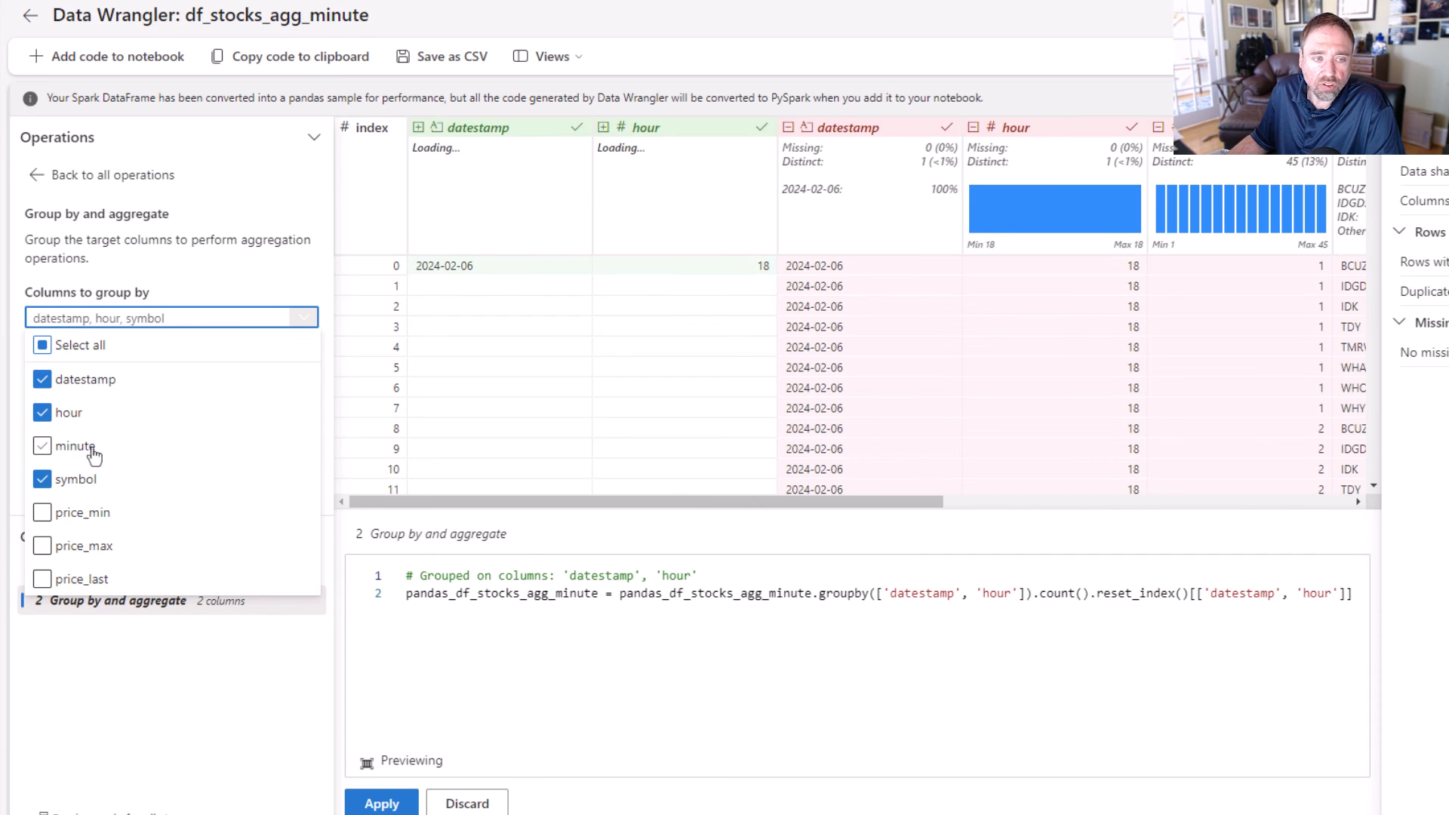
click(242, 261)
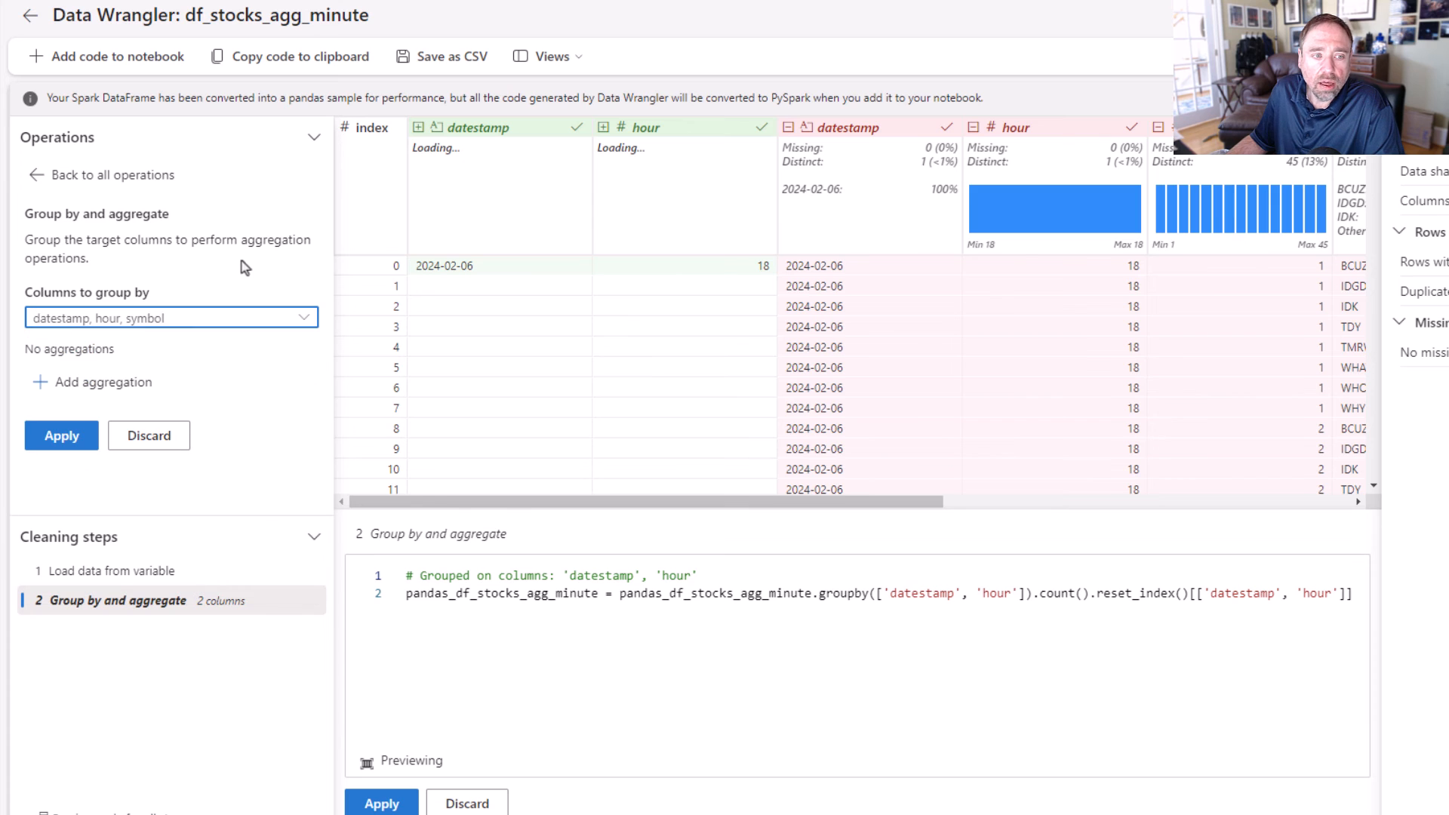
Add three aggregations to the grouping and set the first one to the Minimum of price_min.
click(113, 381)
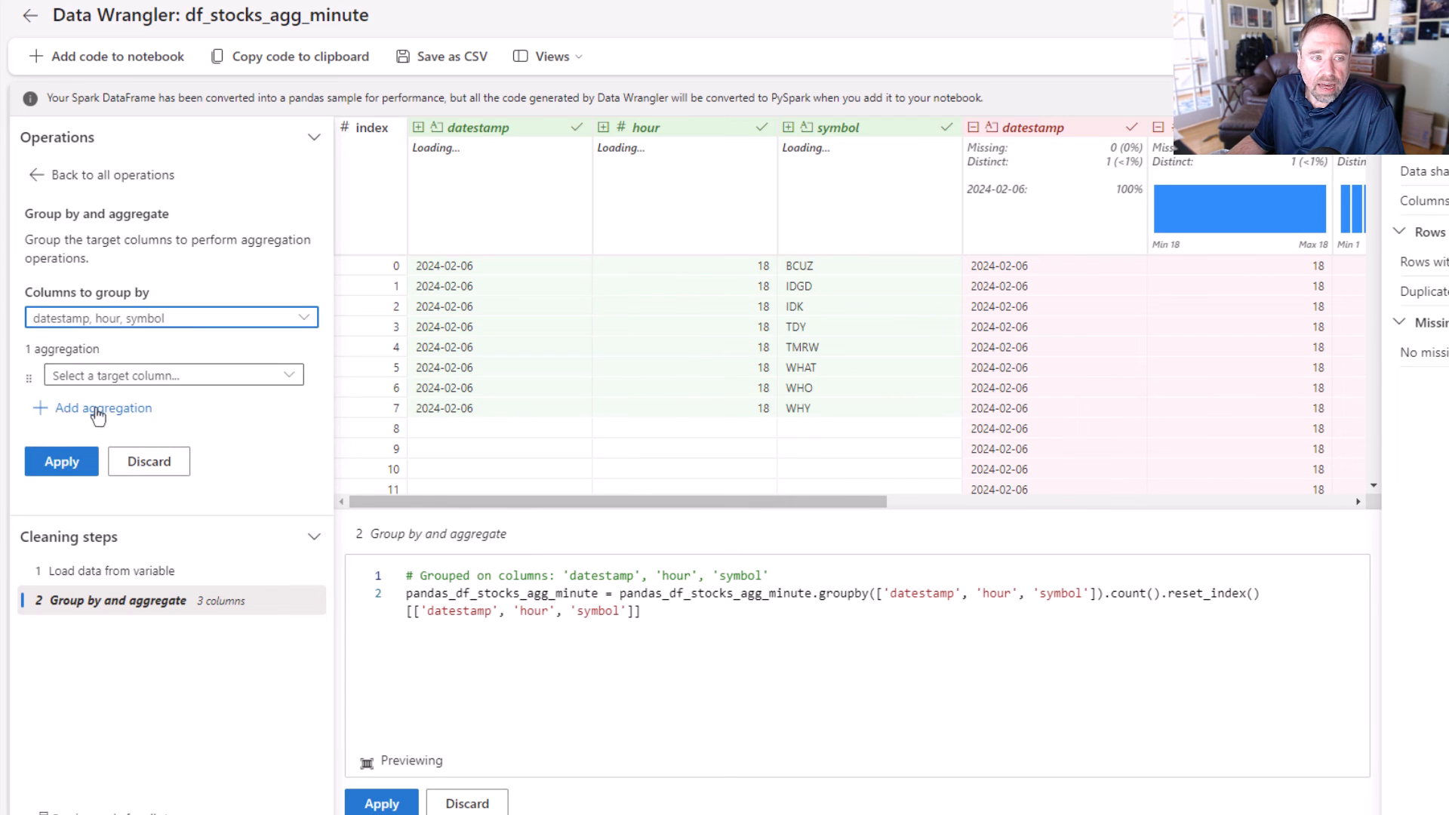
click(106, 407)
click(102, 433)
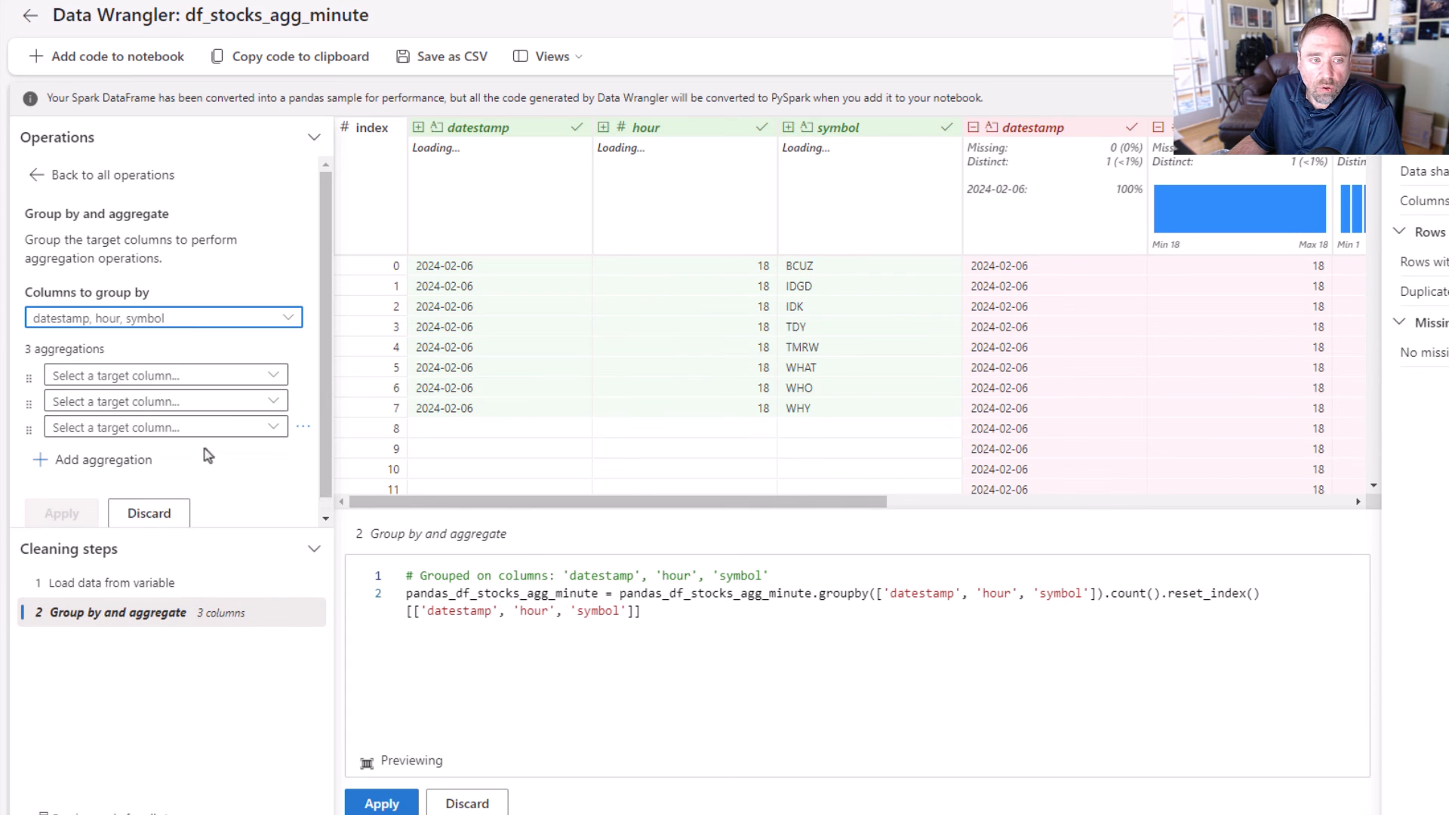
click(272, 375)
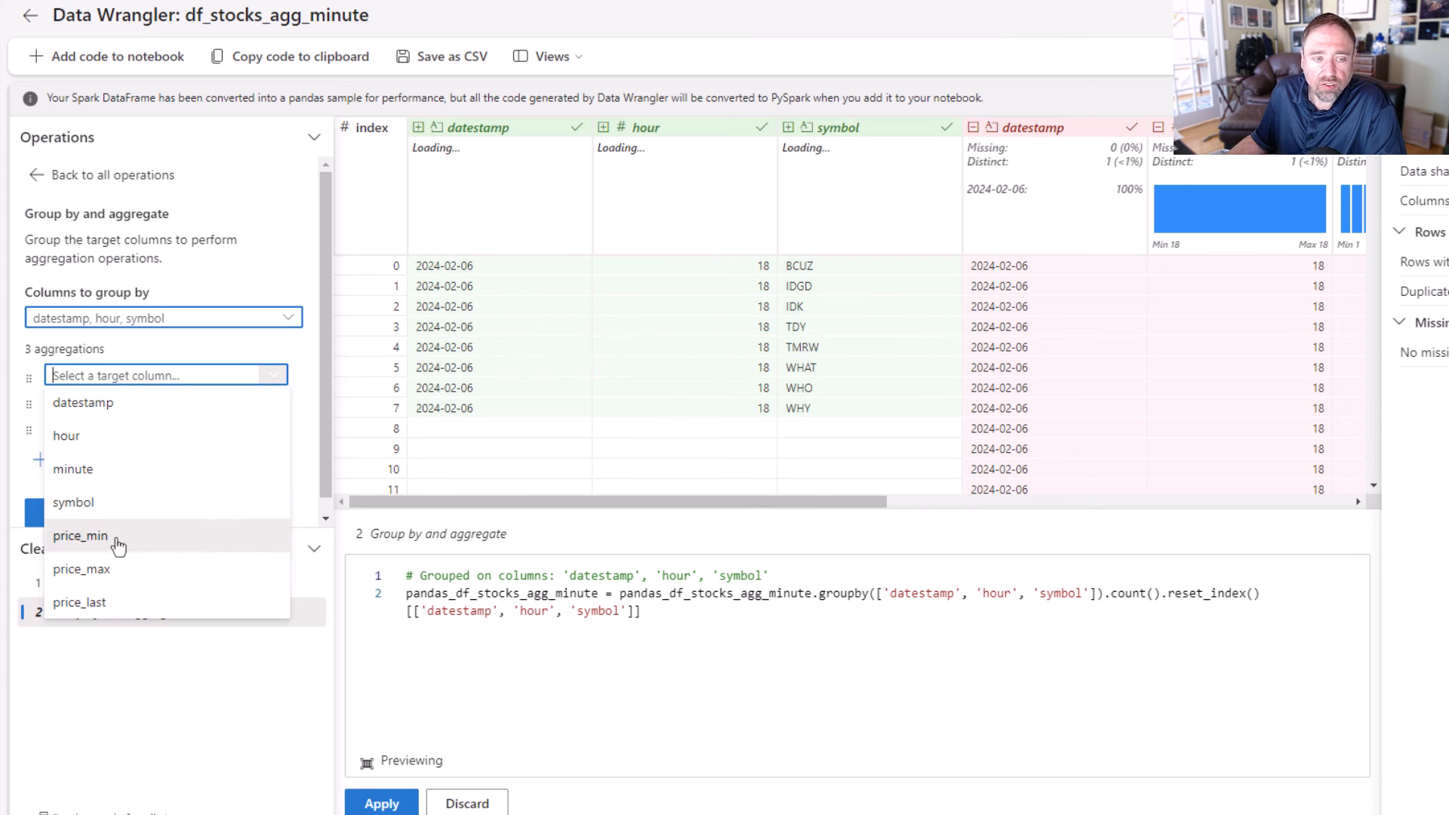
click(117, 537)
click(279, 376)
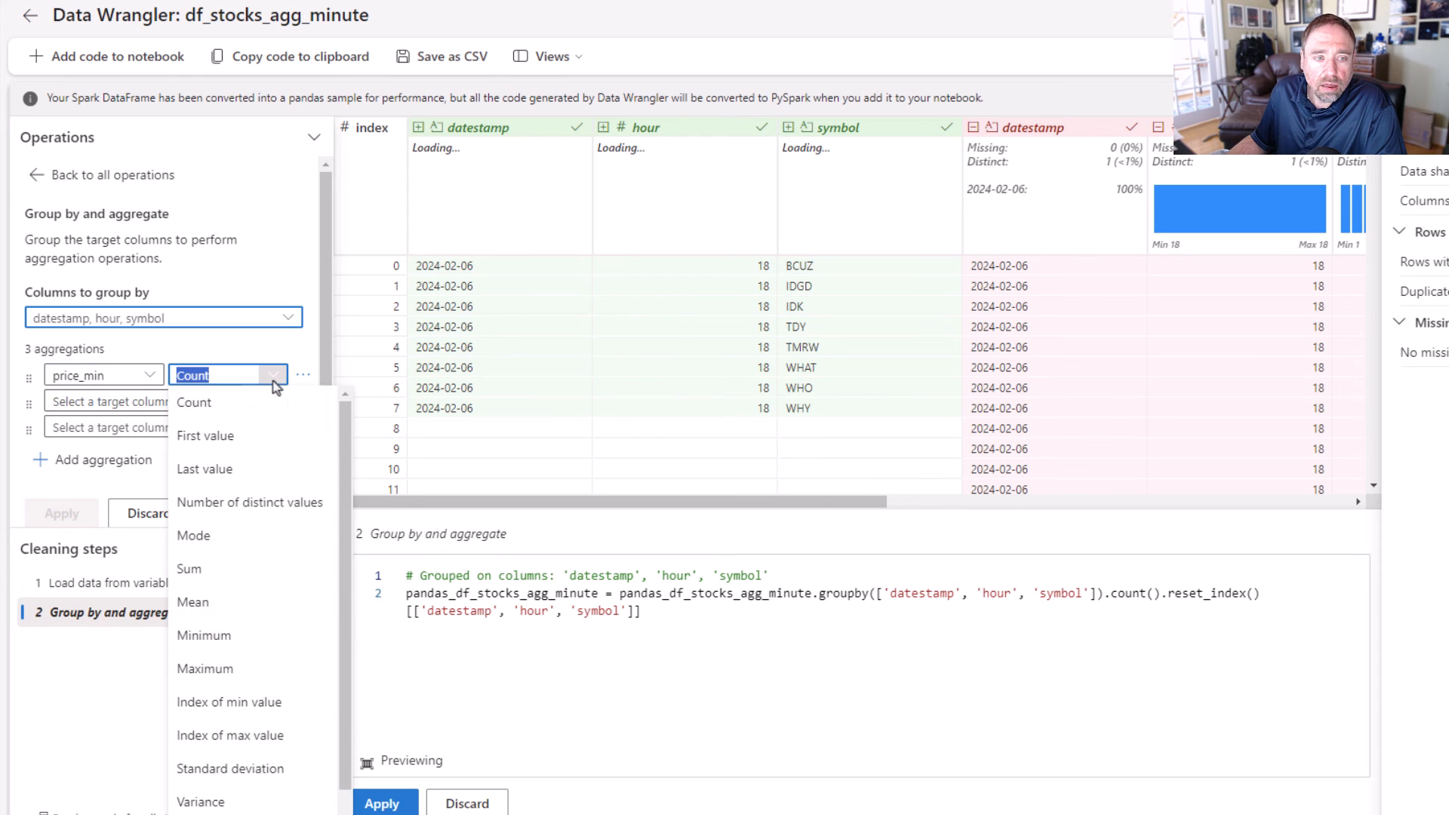
click(242, 631)
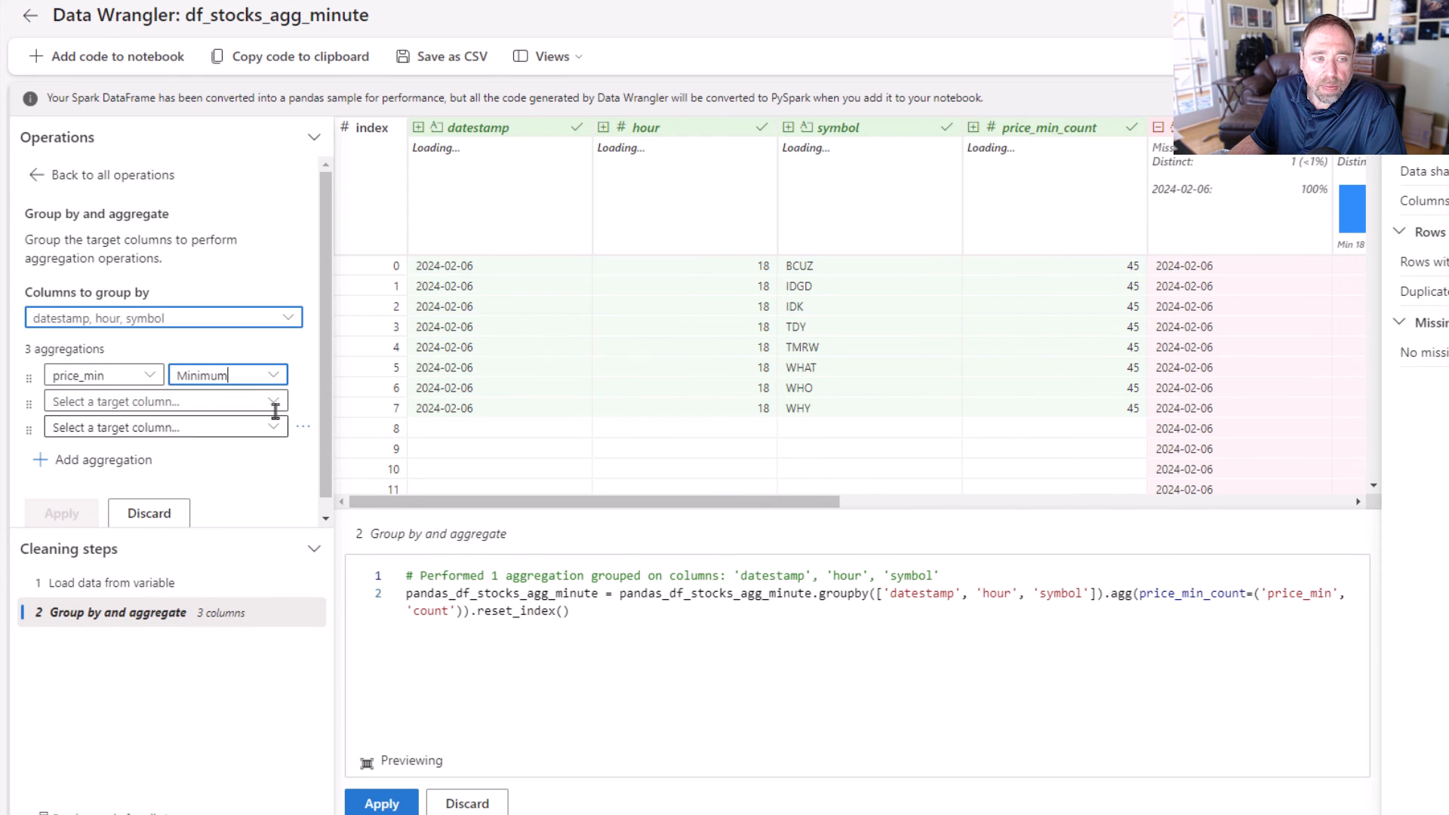
Set the second aggregation to the Maximum of price_max and the third to the Last value of price_last.
click(273, 402)
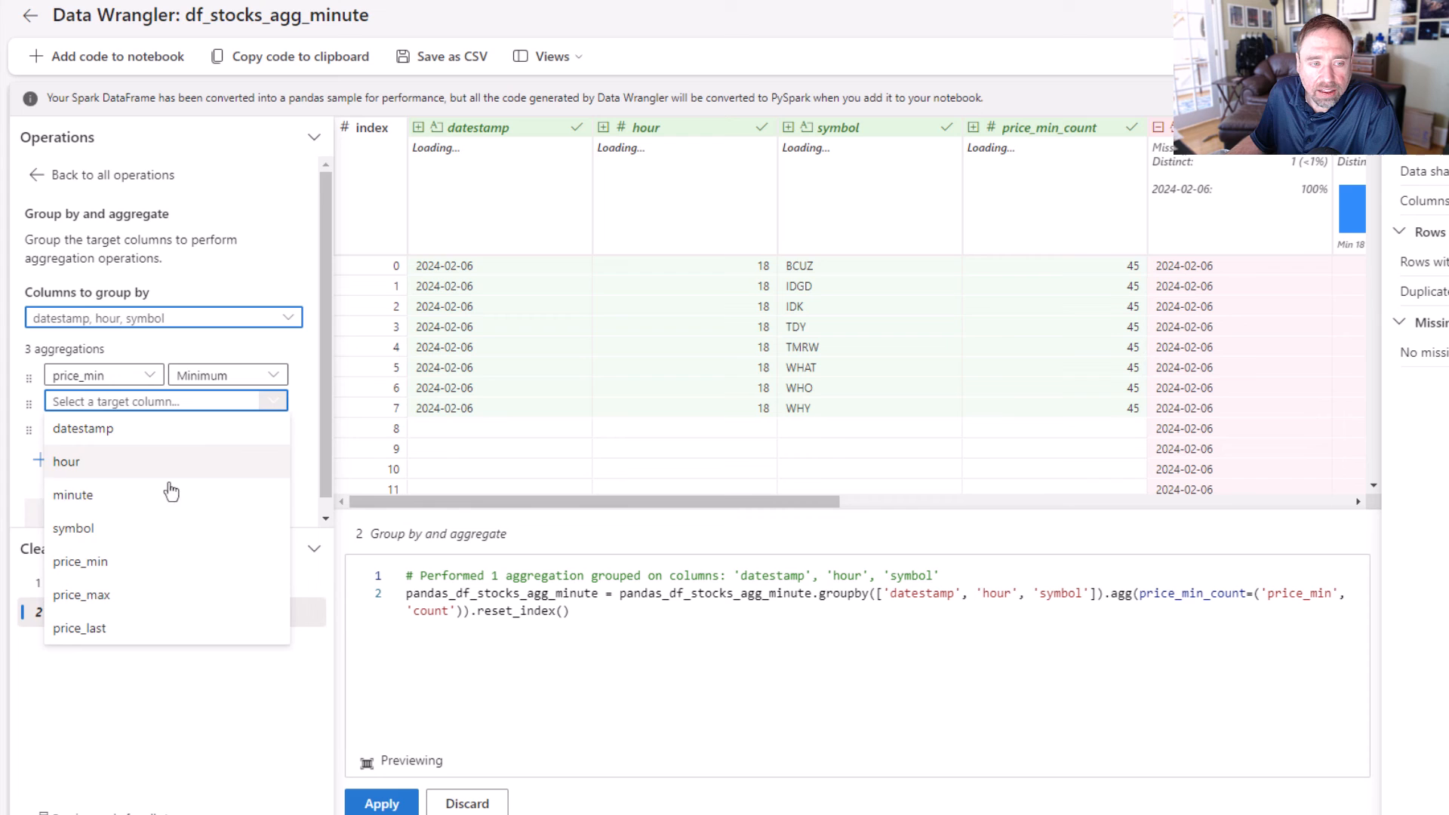
click(121, 594)
click(274, 402)
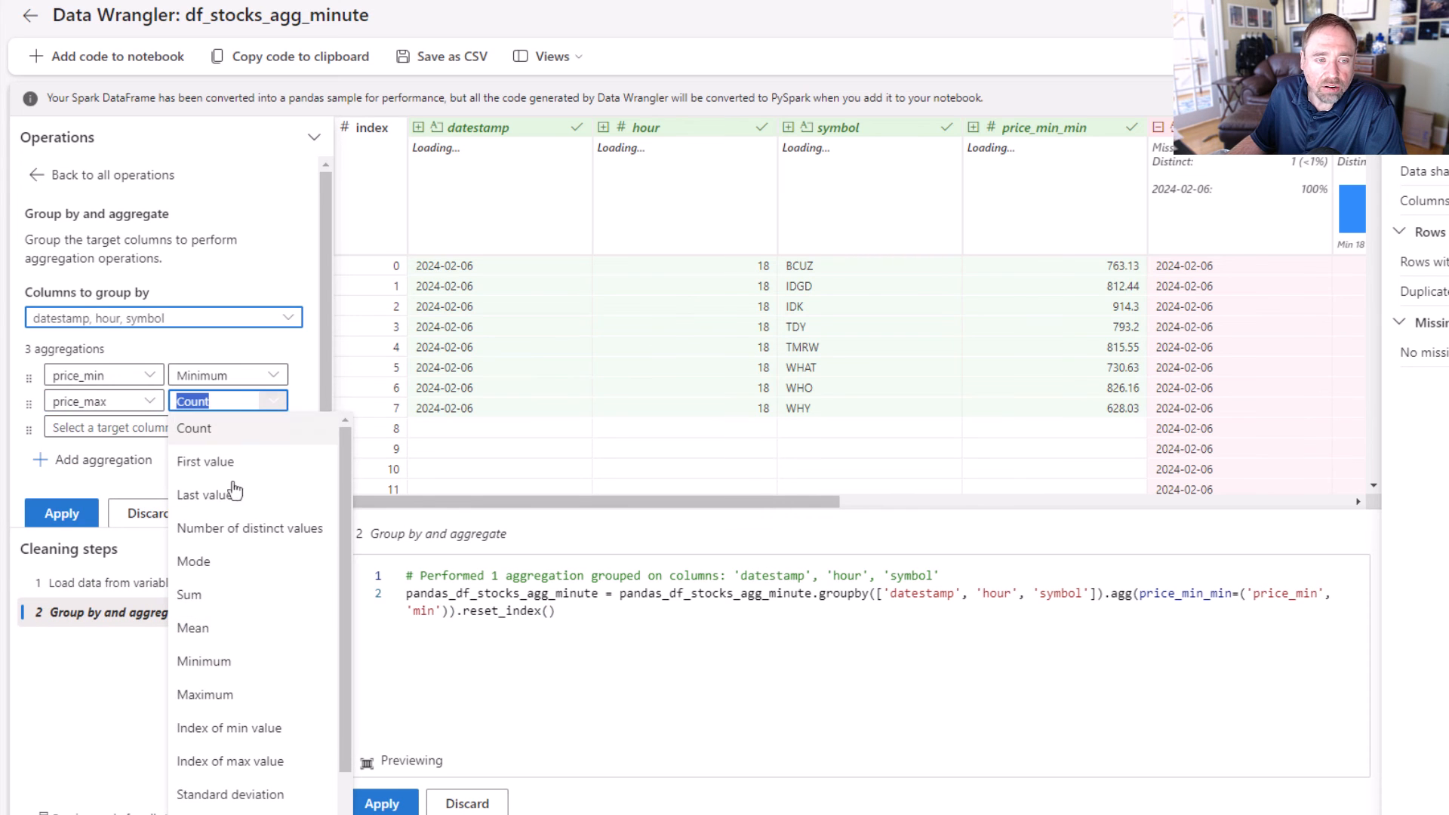
click(238, 692)
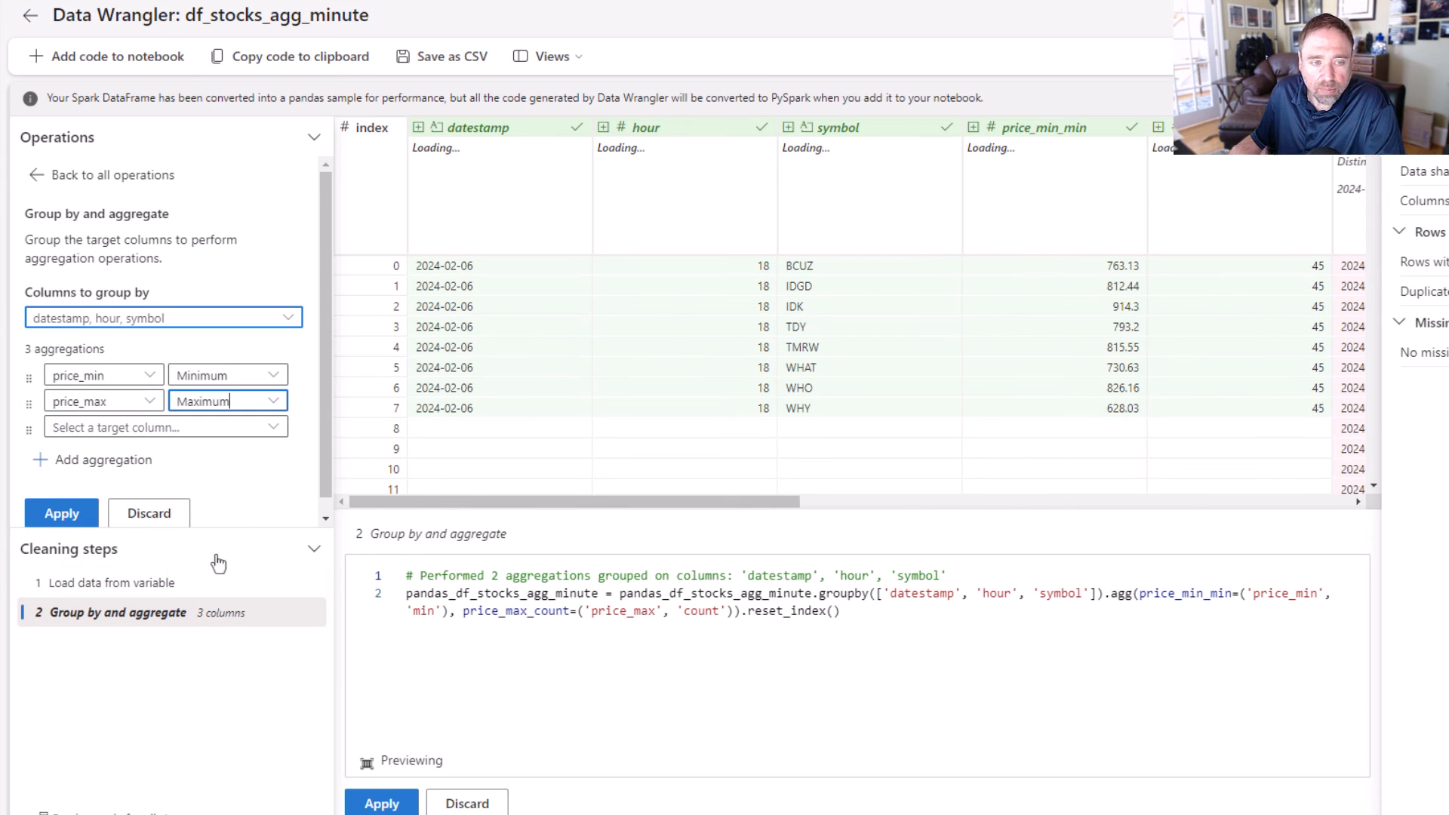
click(273, 427)
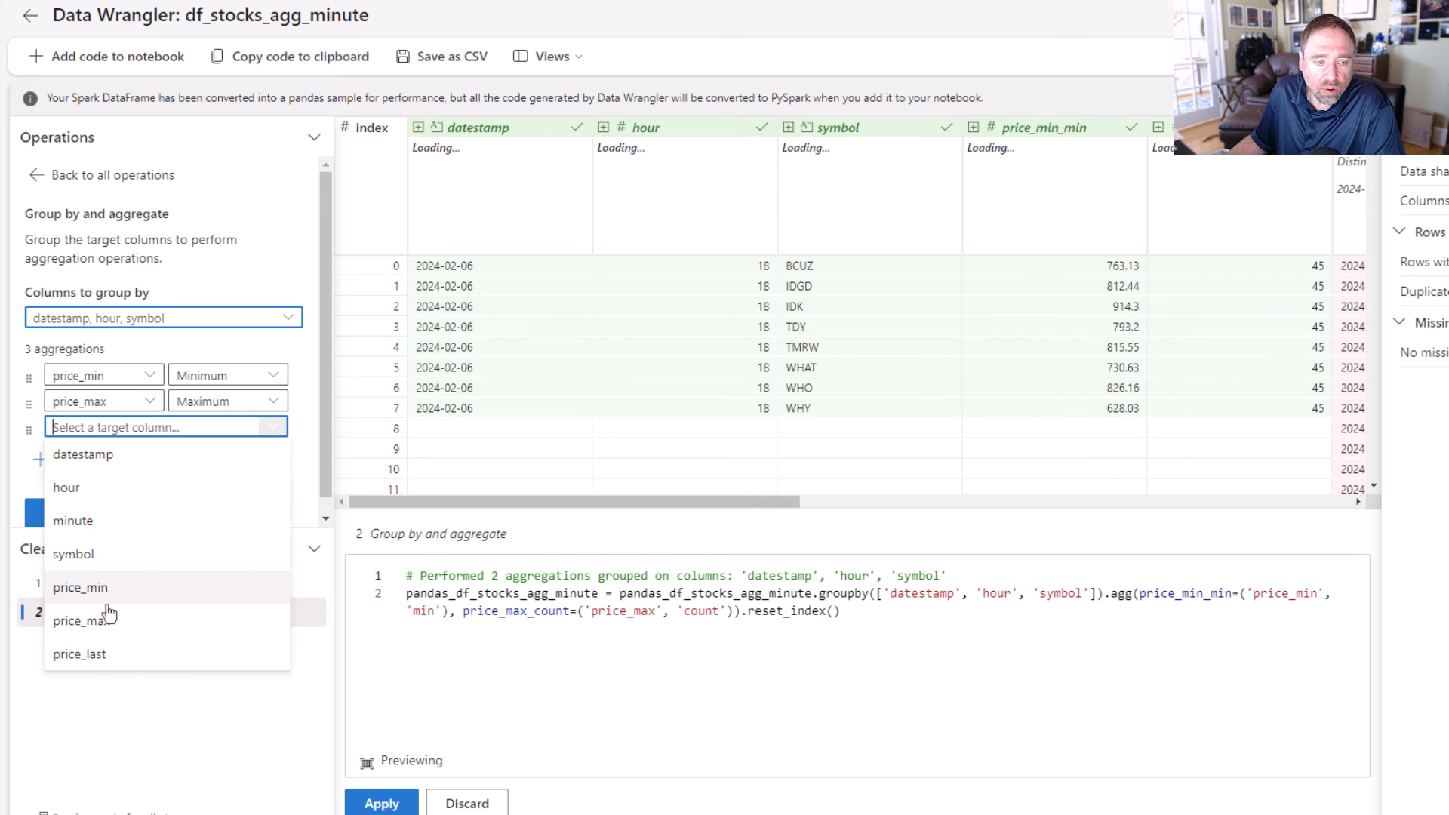
click(106, 654)
click(272, 430)
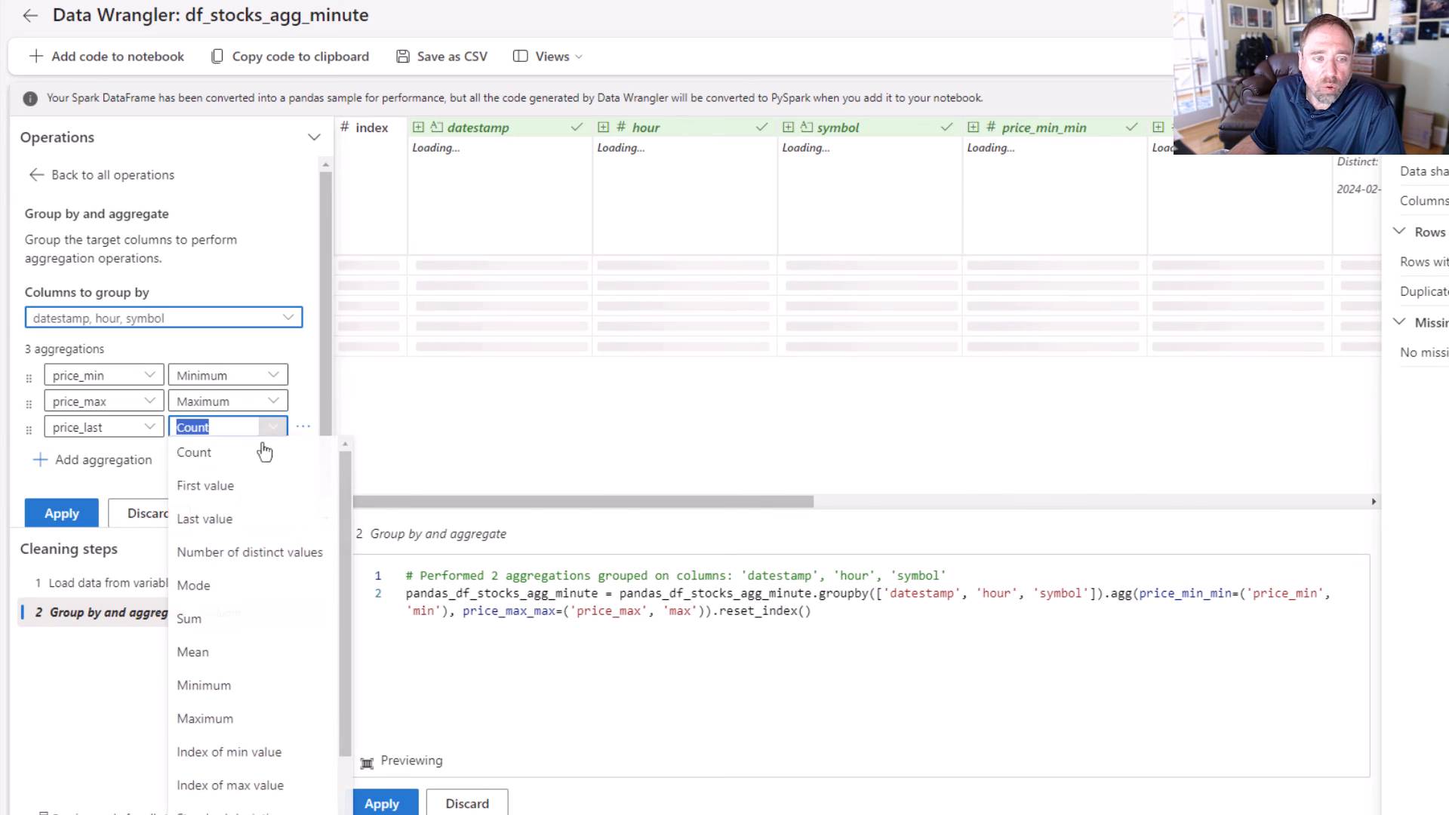
click(240, 520)
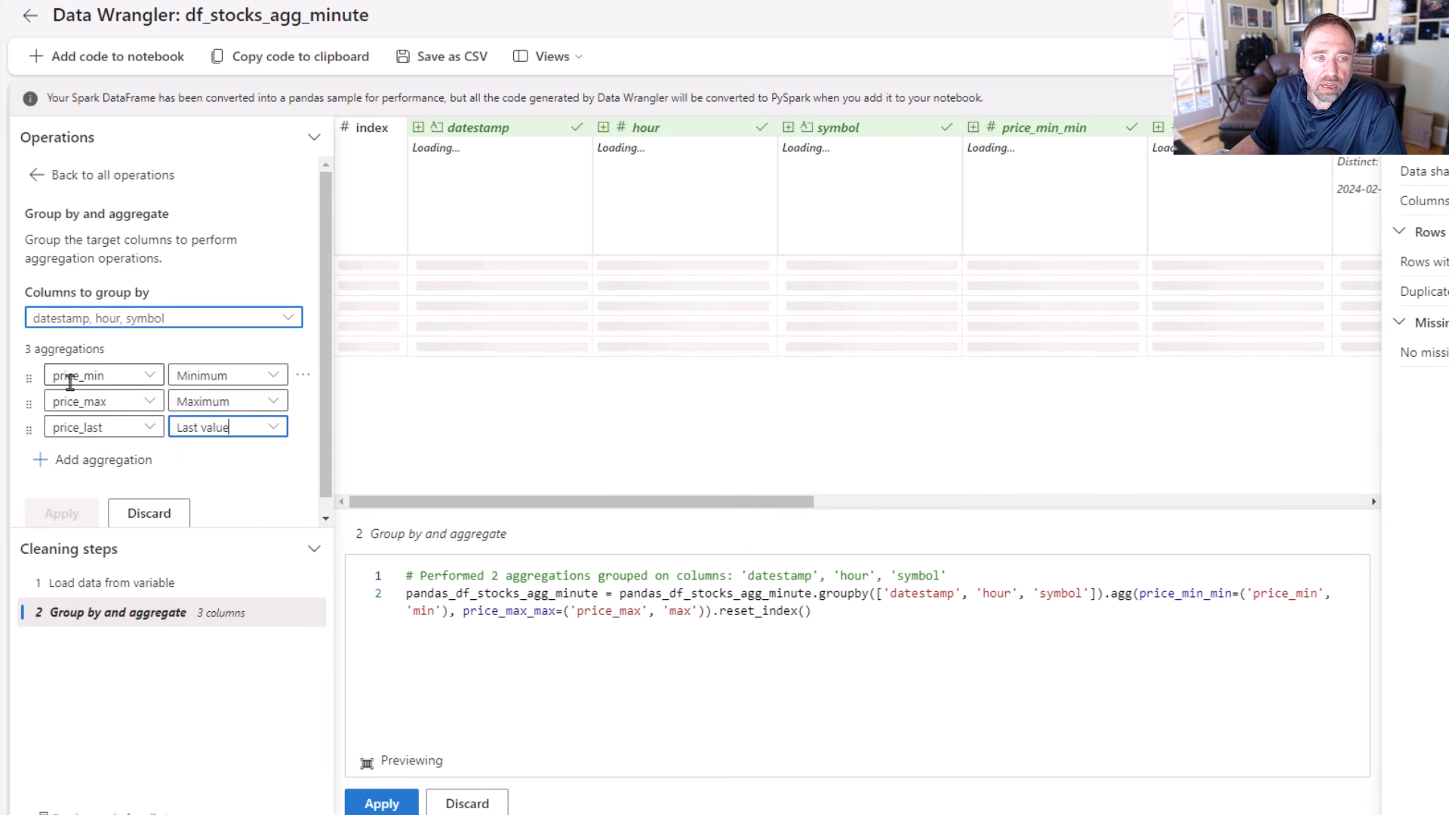
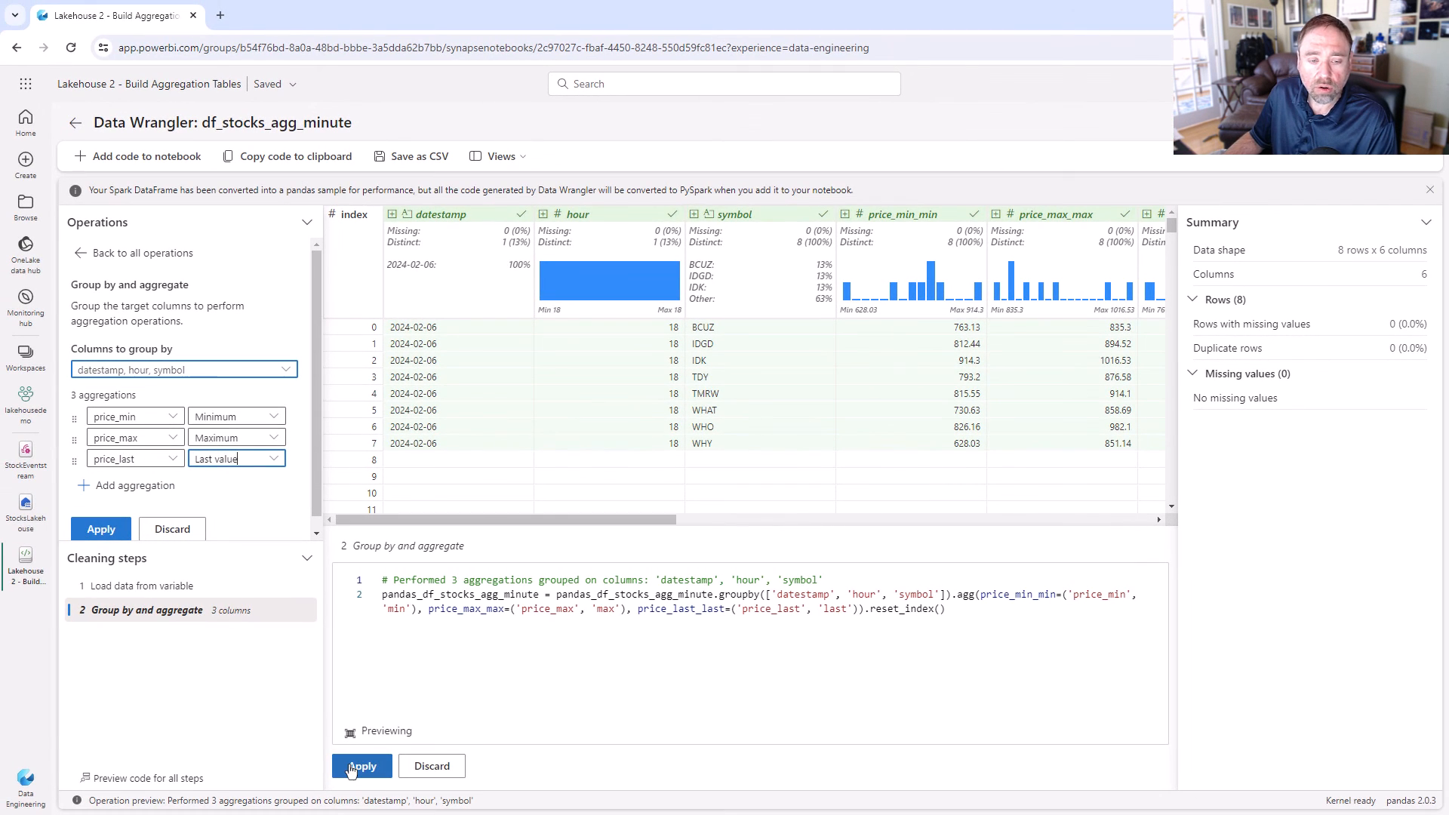
Apply the group-by operation and add the generated PySpark code to the notebook, in the Symbol/Date/Hour Aggregation Section.
click(351, 767)
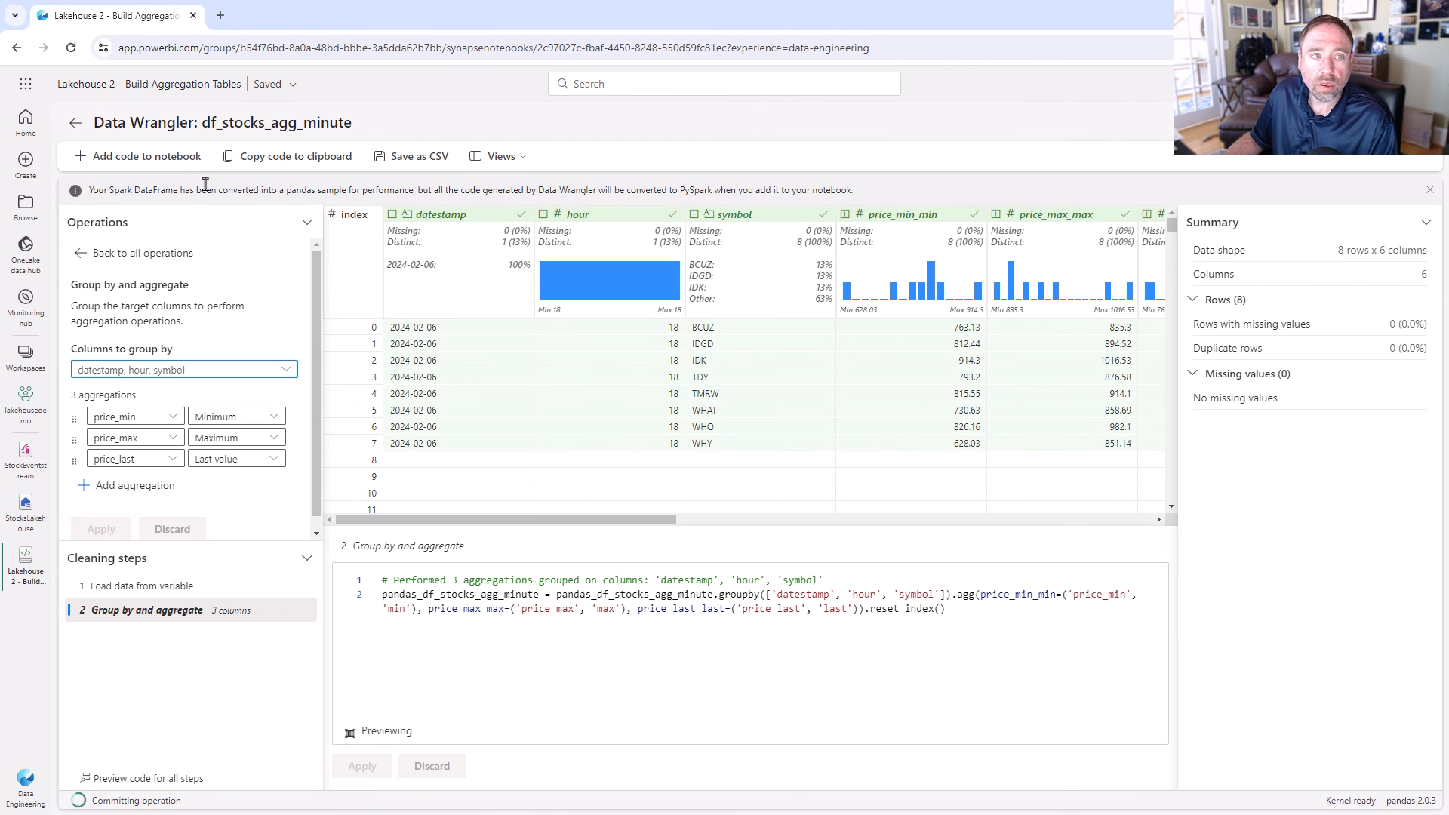
click(155, 160)
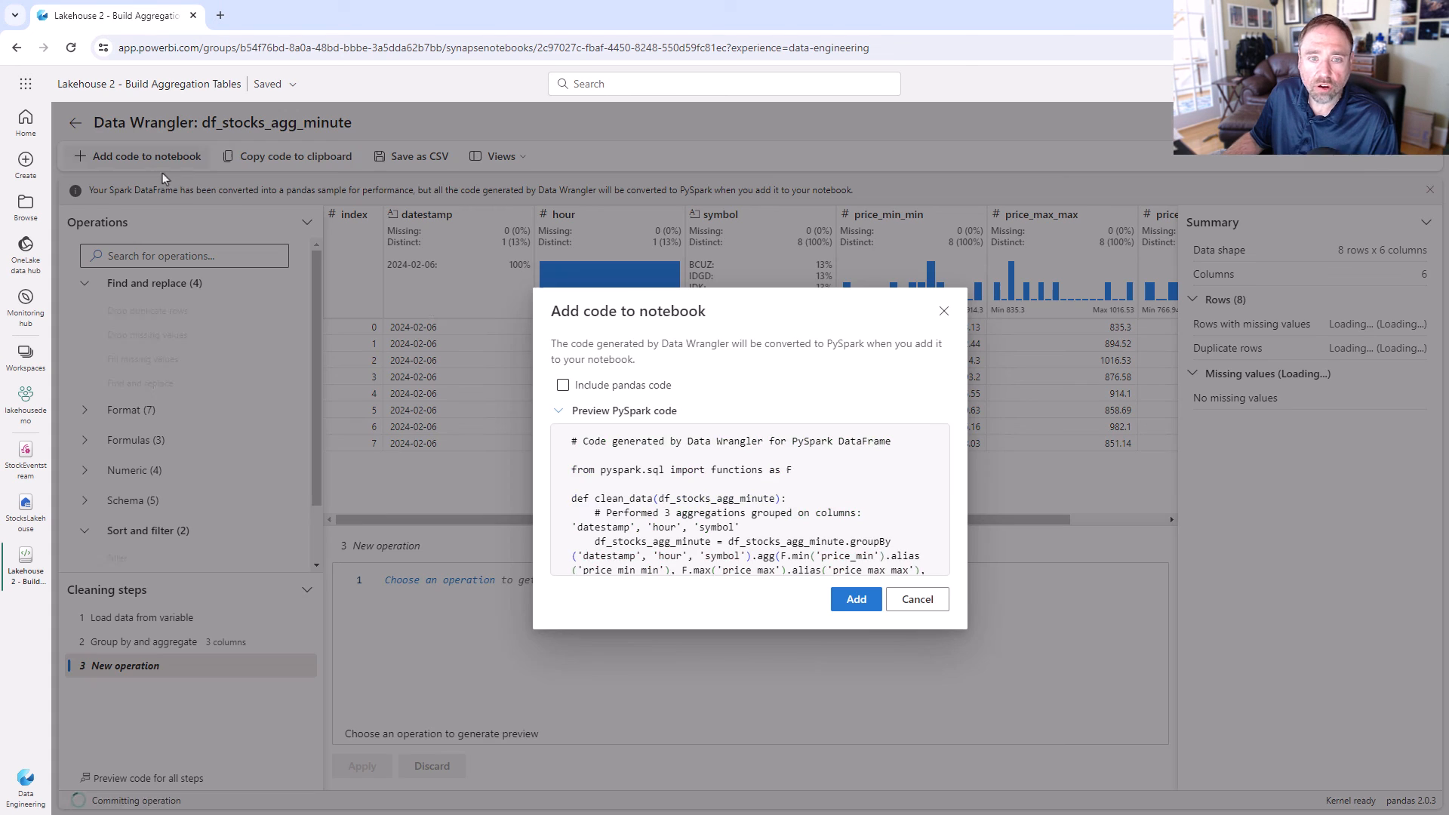
click(850, 595)
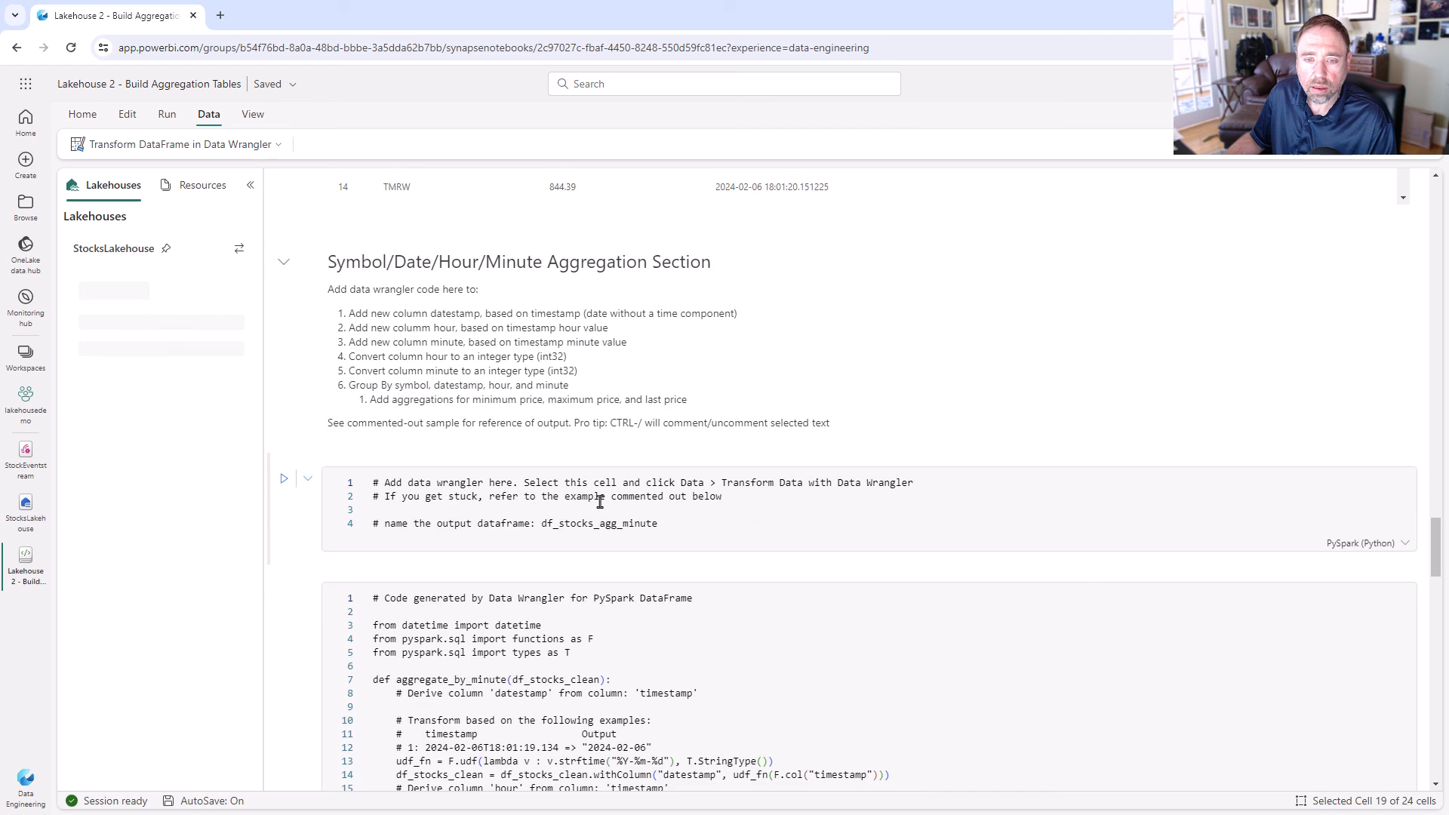
scroll(599, 502, down, 3)
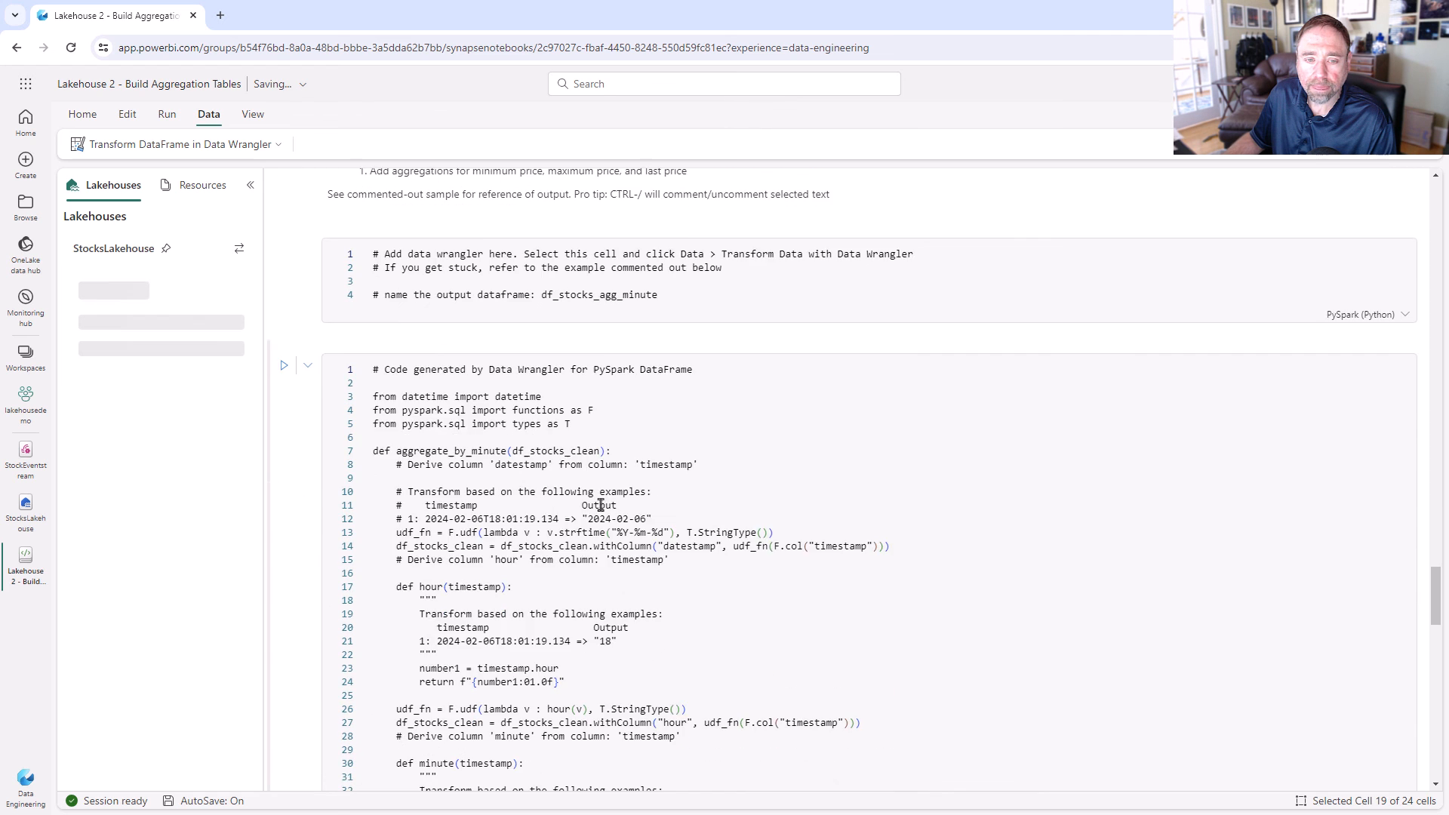
scroll(599, 504, down, 10)
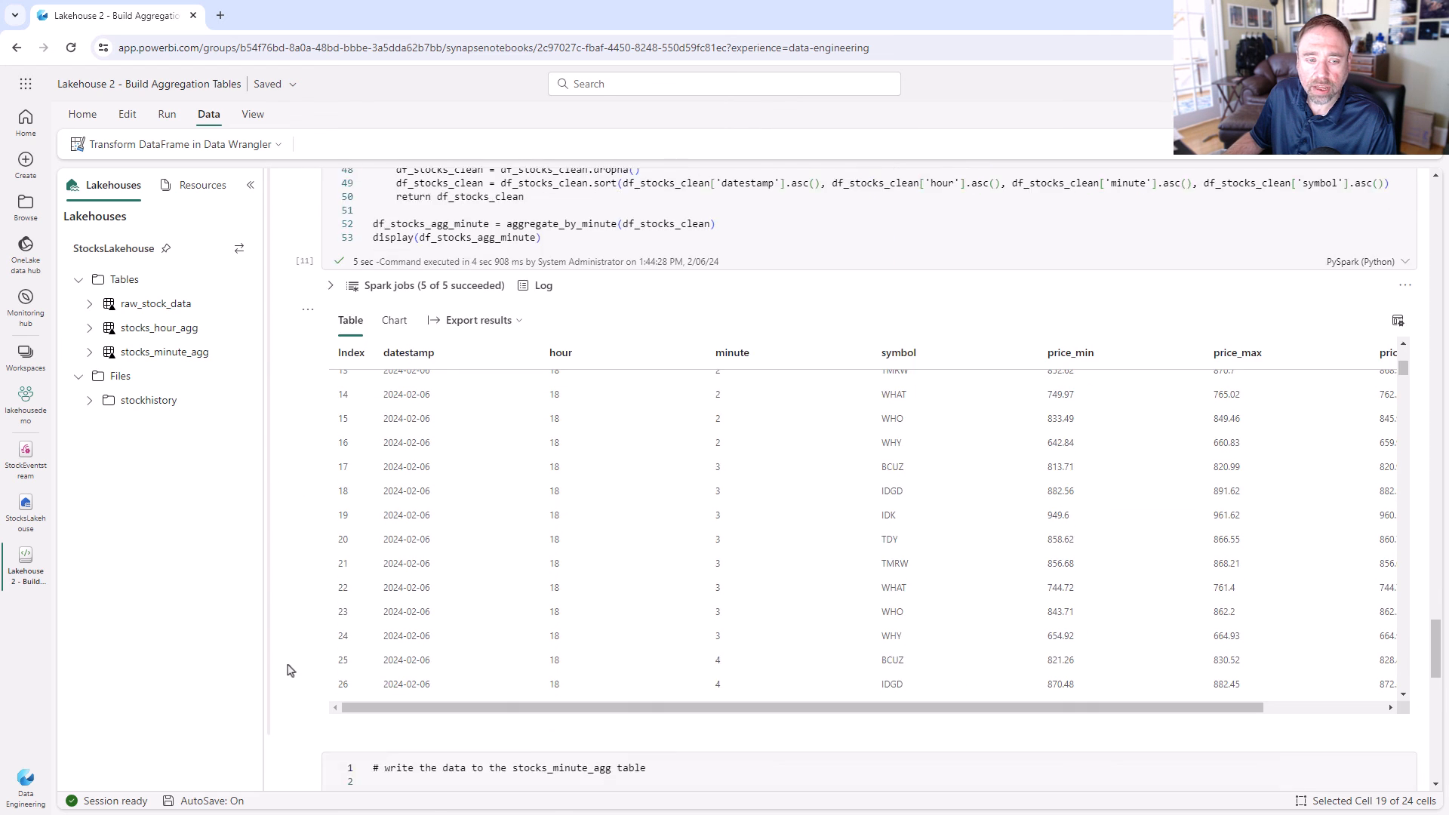
scroll(460, 566, down, 8)
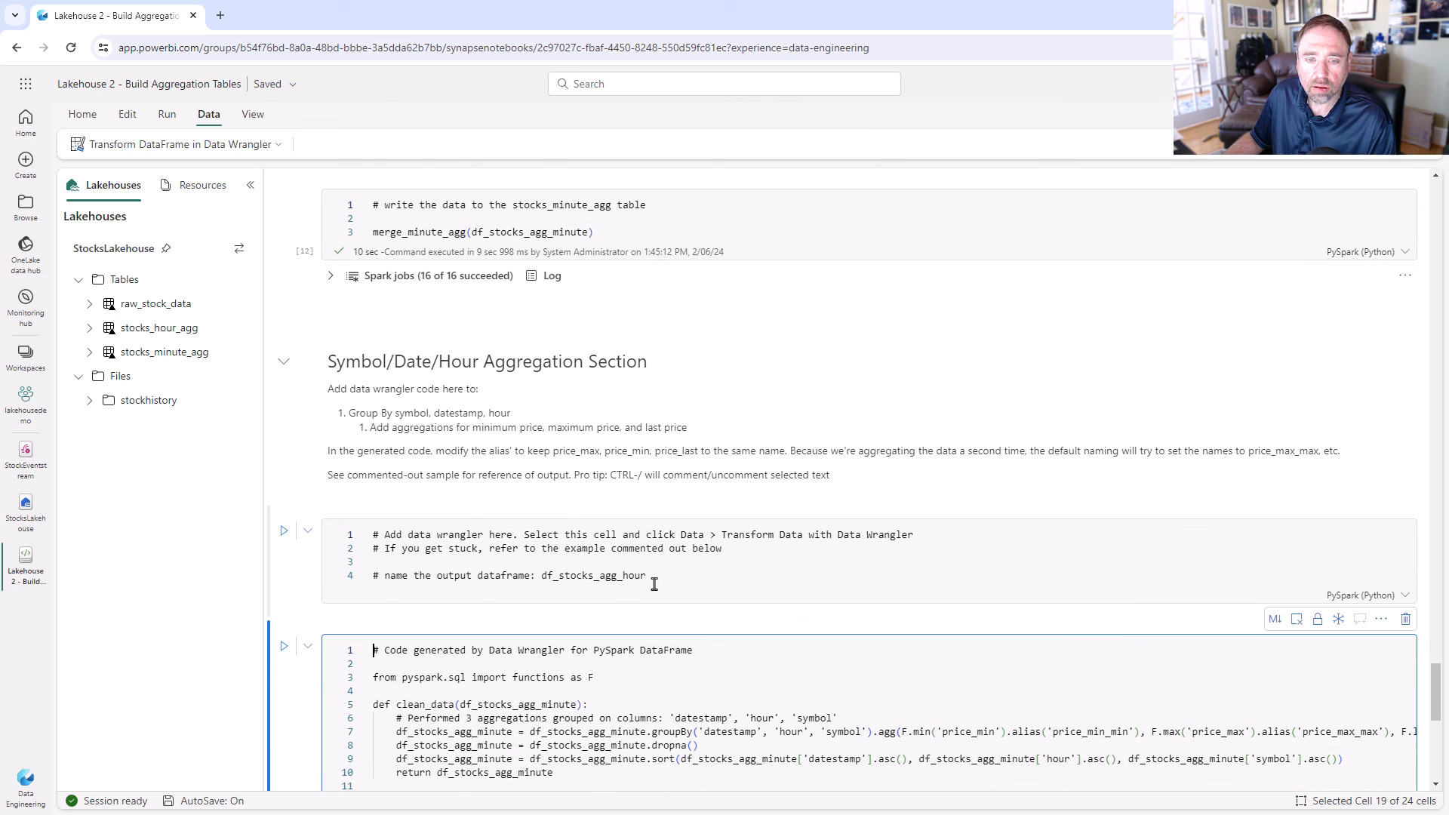
double_click(588, 576)
scroll(540, 575, down, 4)
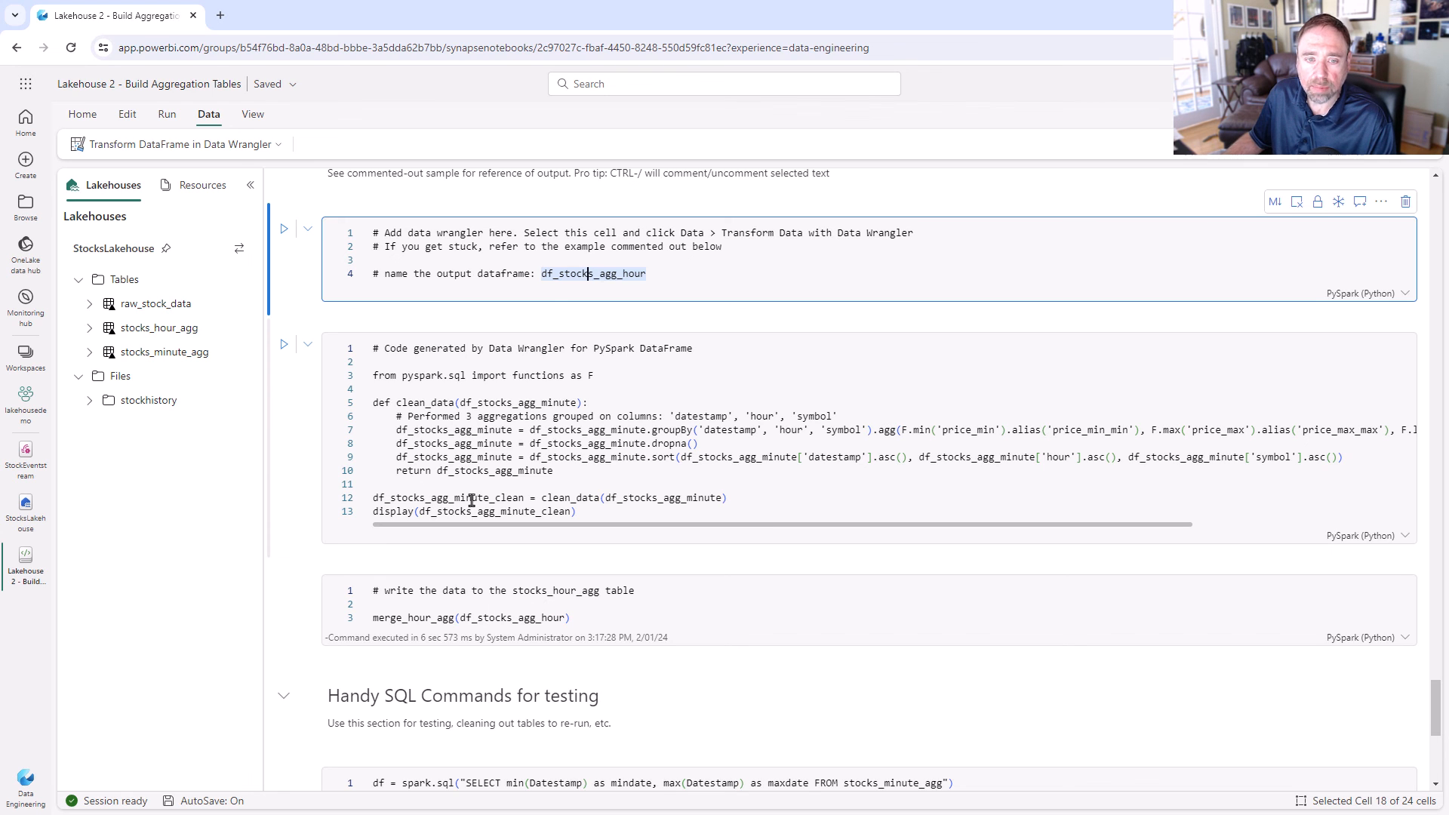
double_click(471, 499)
text(# name the output dataframe: df_stocks_agg_hour)
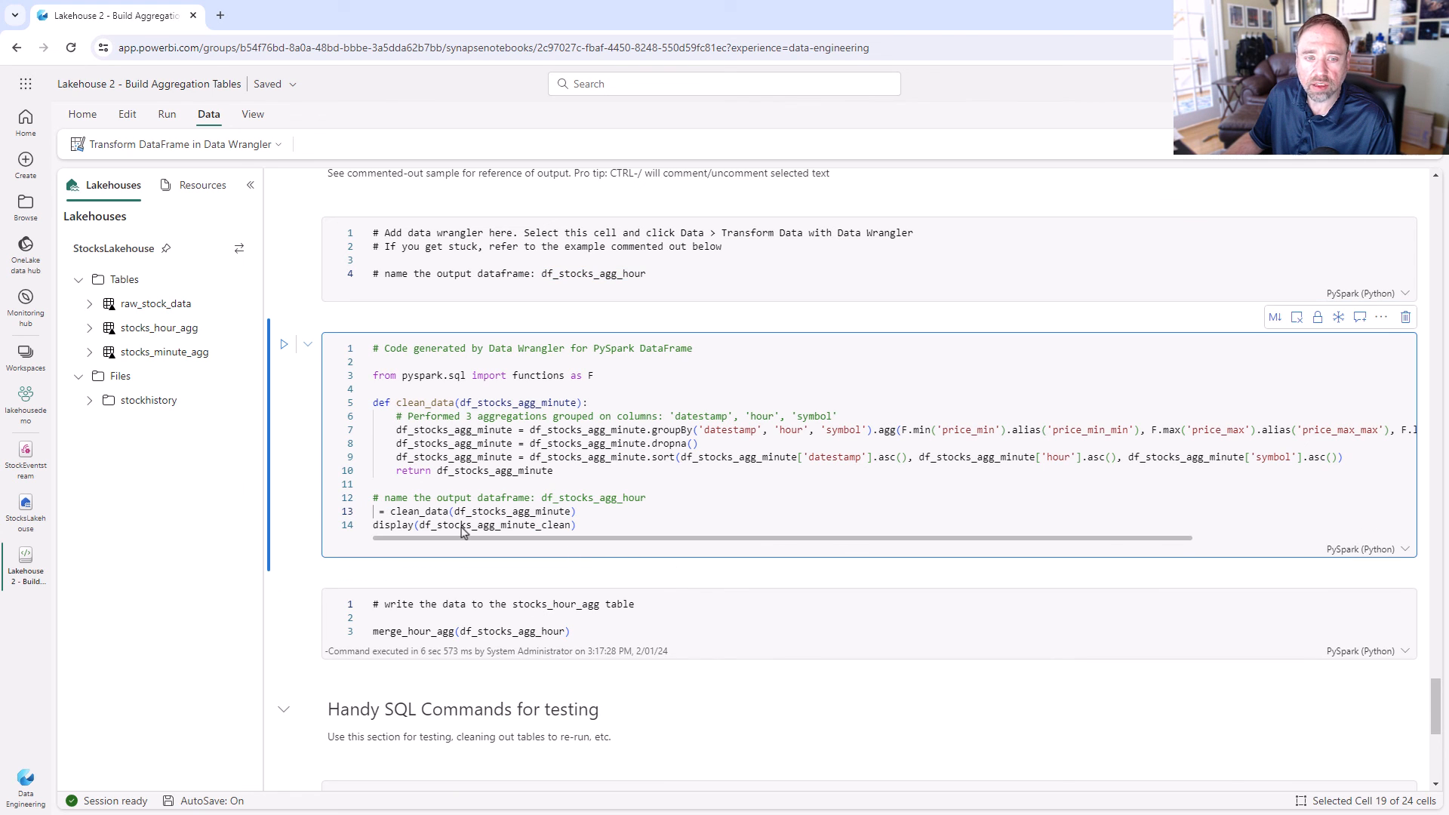
key(ctrl+z)
Rename the output dataframe of the generated cell to df_stocks_agg_hour in both the clean_data assignment and the display call.
double_click(592, 274)
key(ctrl+c)
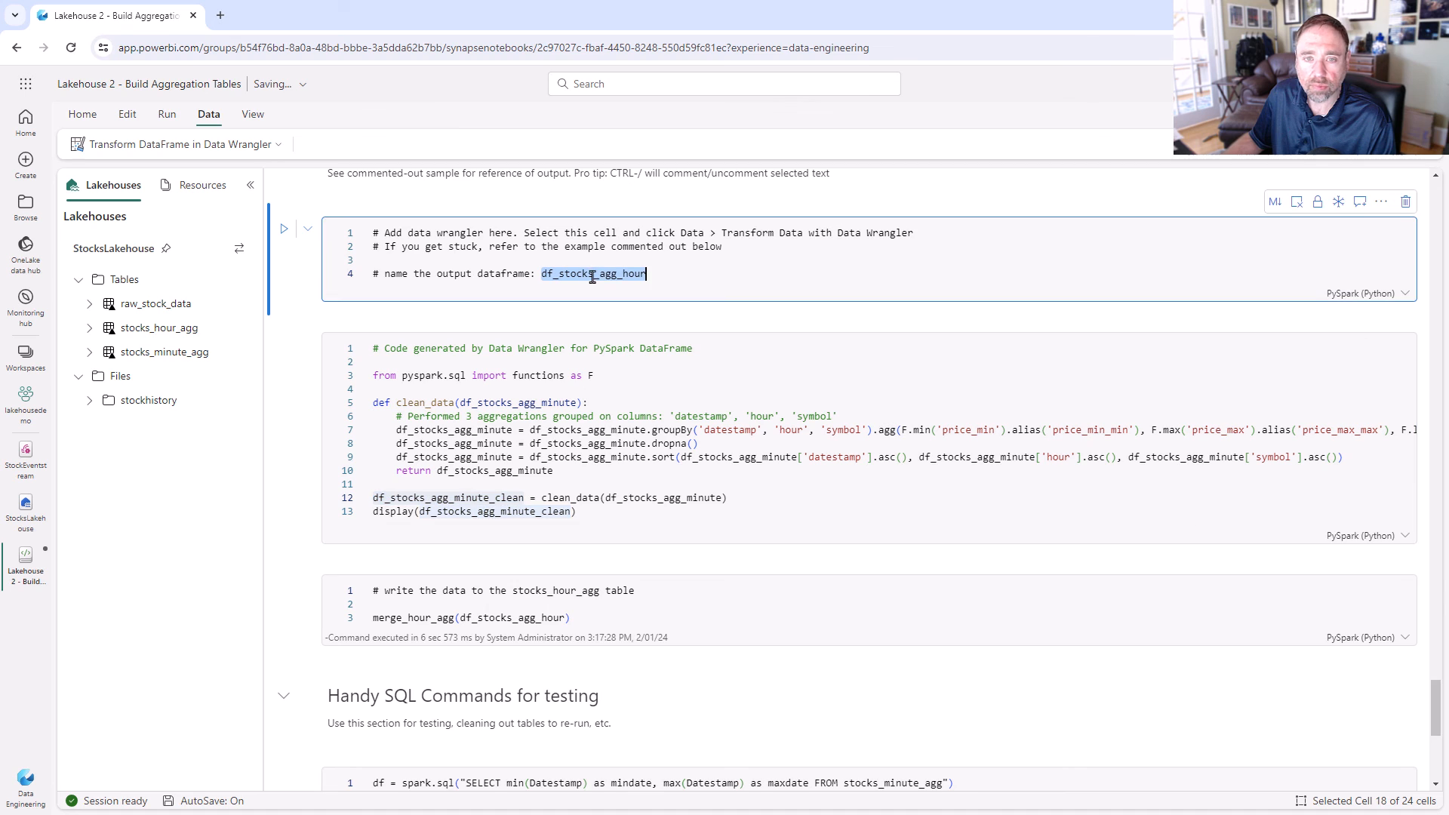
double_click(420, 499)
key(ctrl+v)
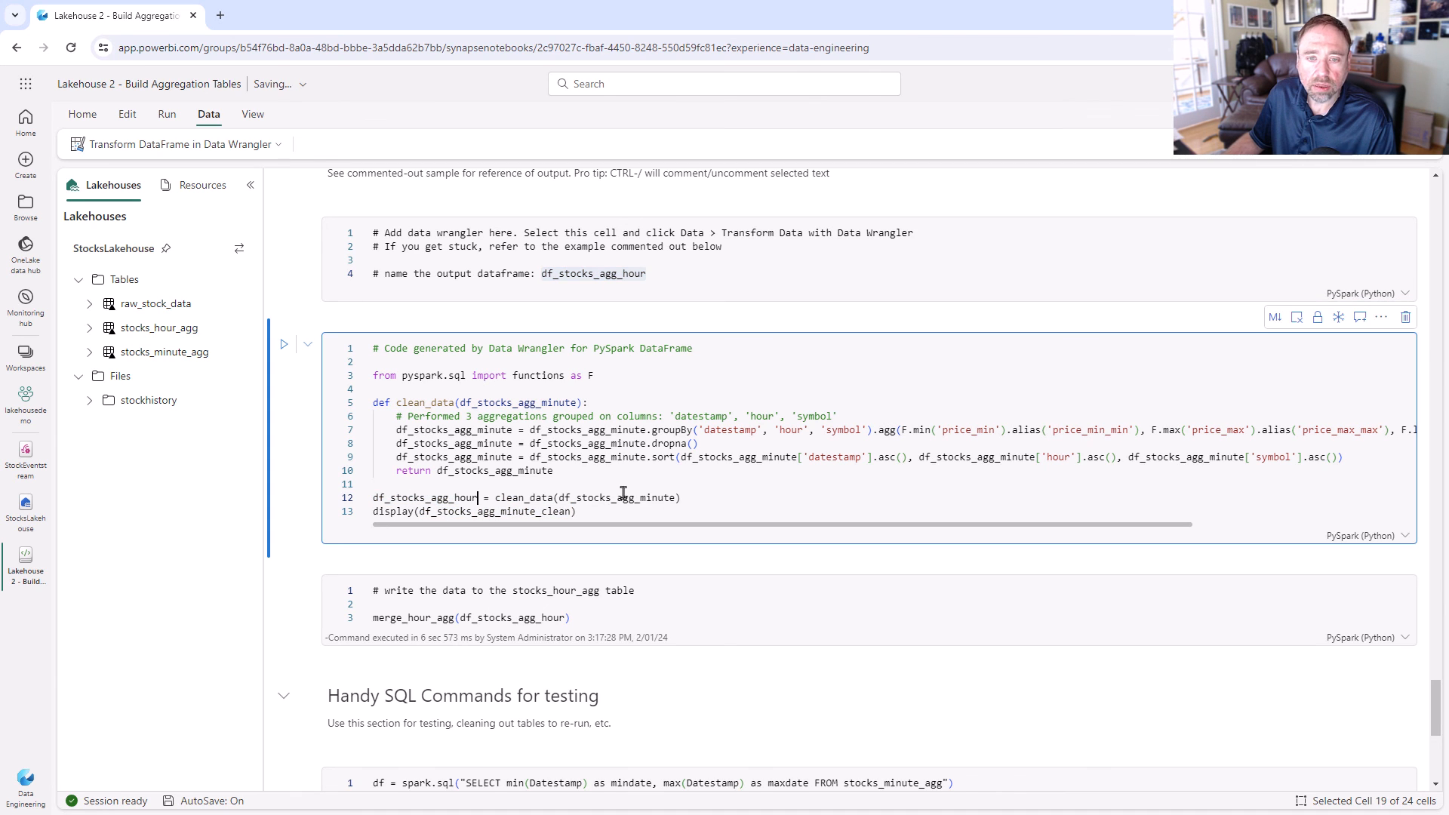
double_click(477, 512)
key(ctrl+v)
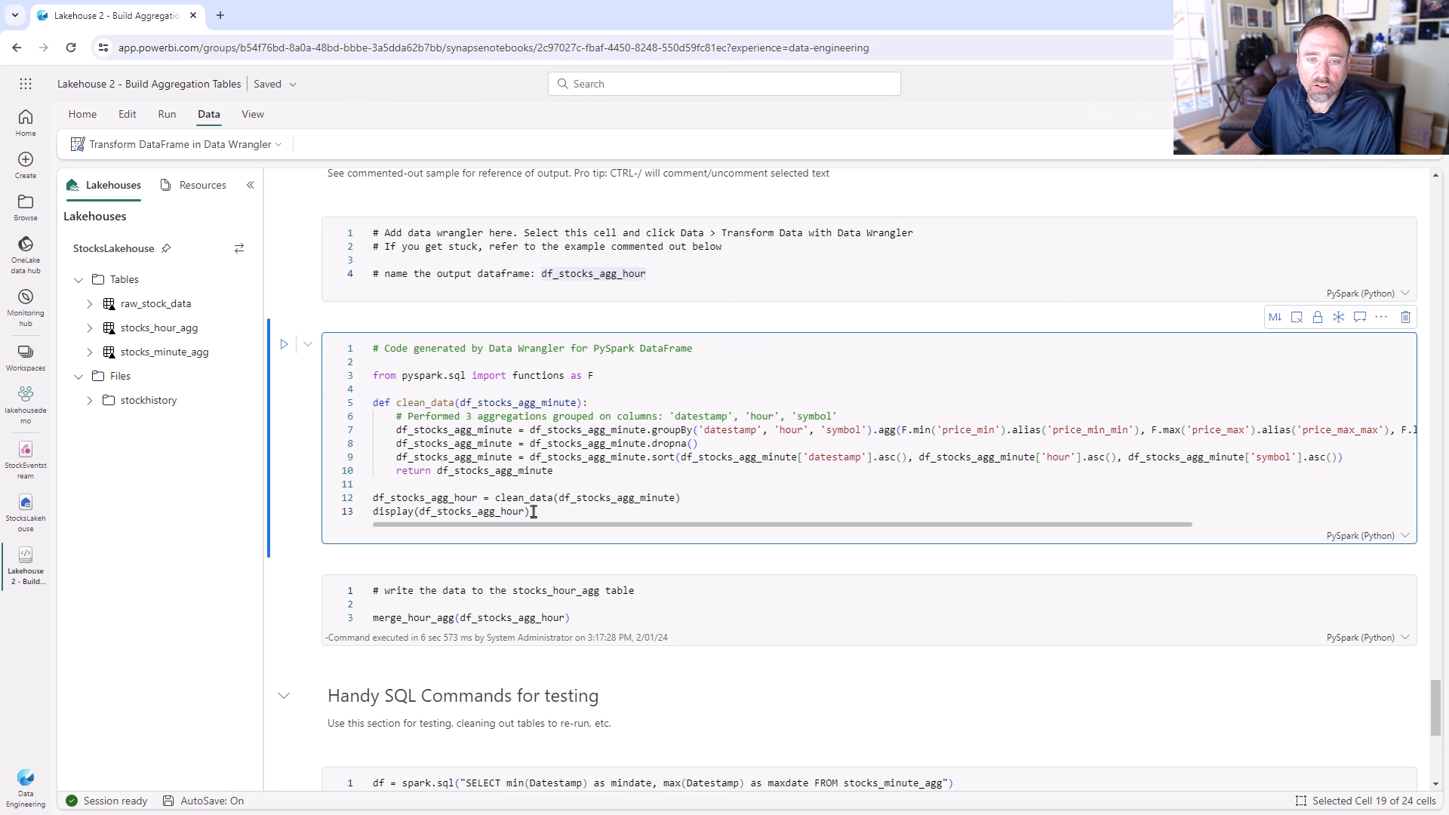
In the agg call, shorten the aliases of the minimum and maximum price aggregations to price_min and price_max.
drag(543, 526, 736, 531)
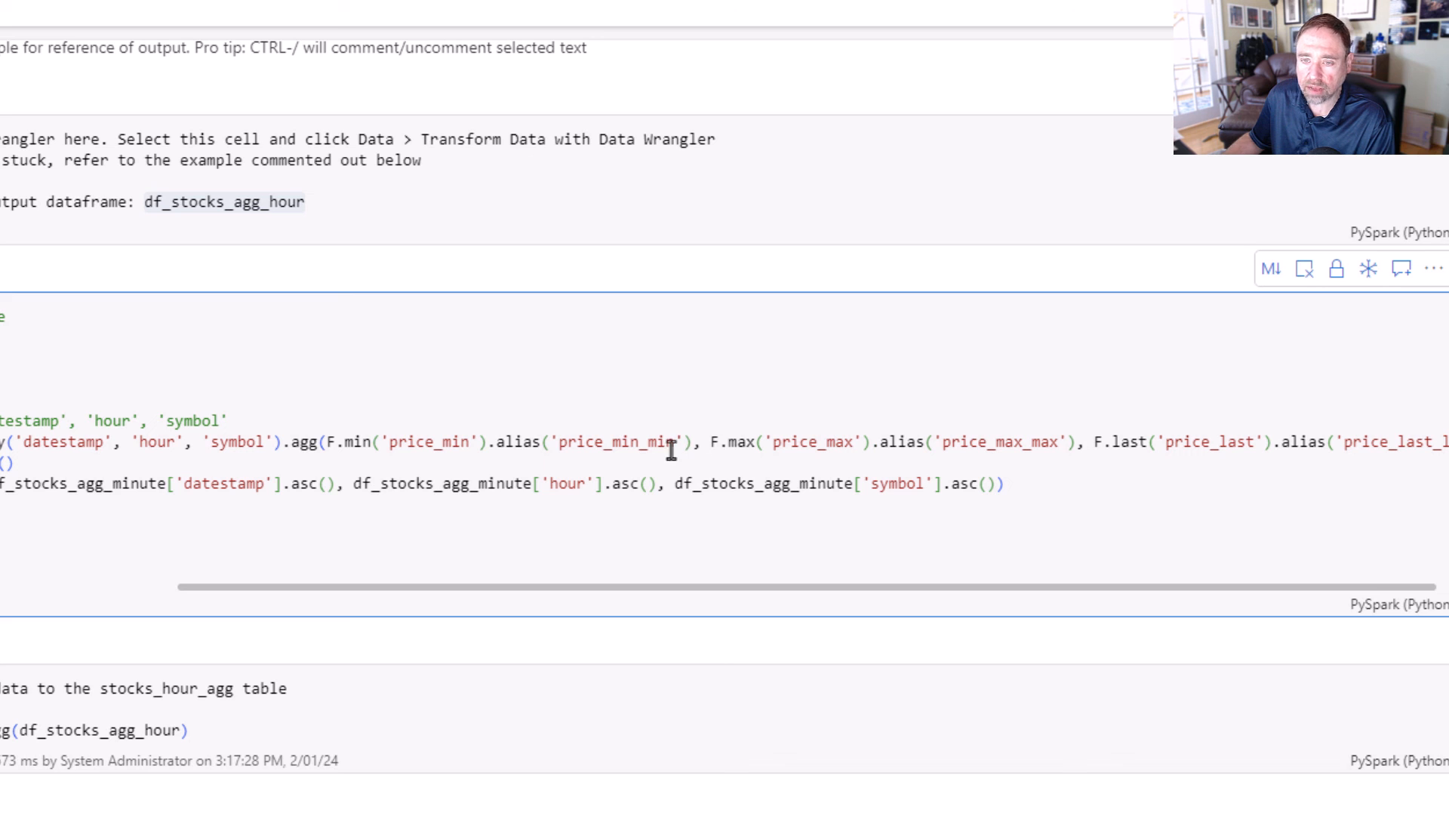
click(649, 441)
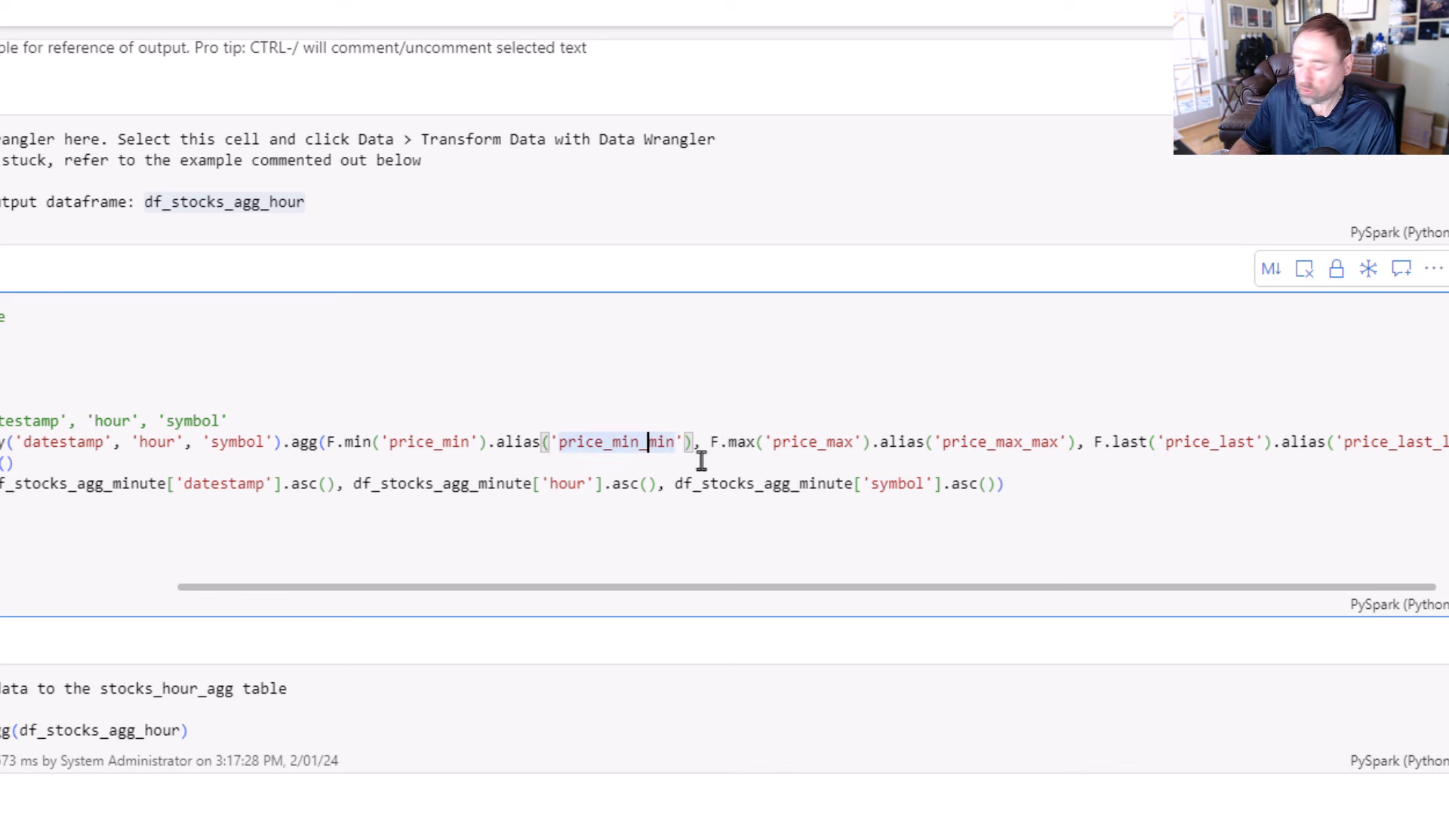
key(Delete)
key(Delete)
key(Delete)
key(BackSpace)
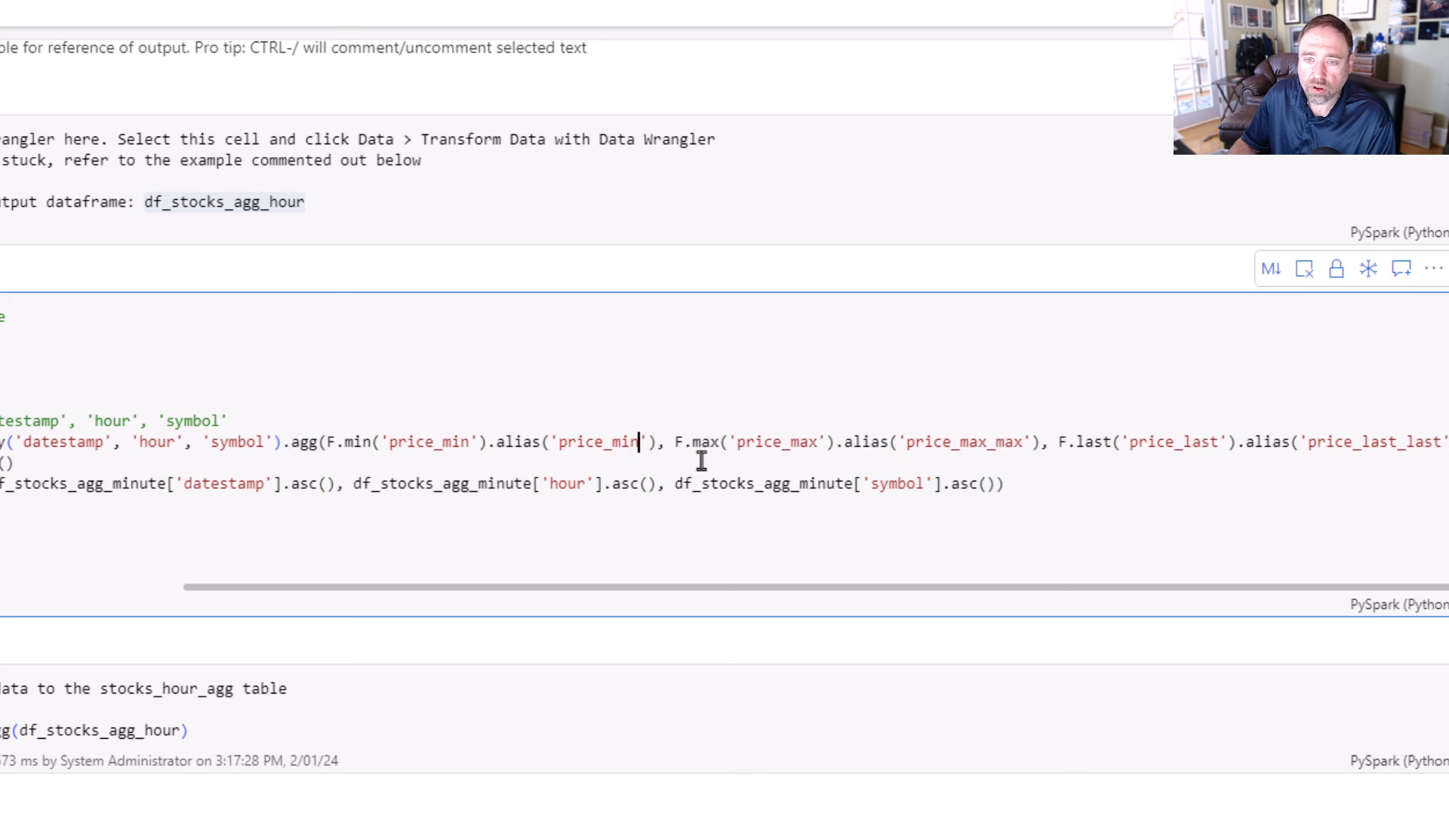
click(1023, 442)
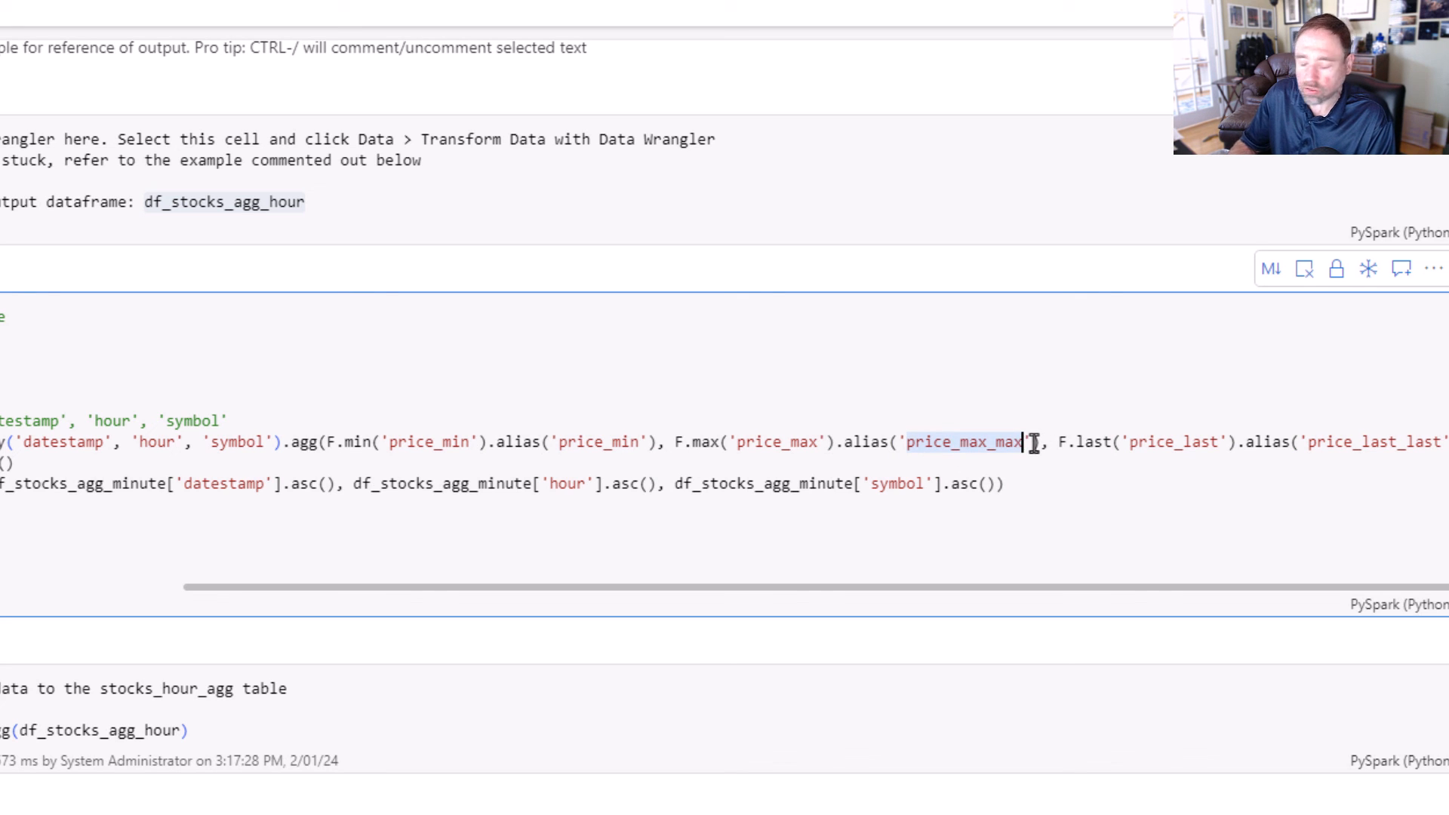
key(BackSpace)
key(BackSpace)
key(BackSpace)
key(BackSpace)
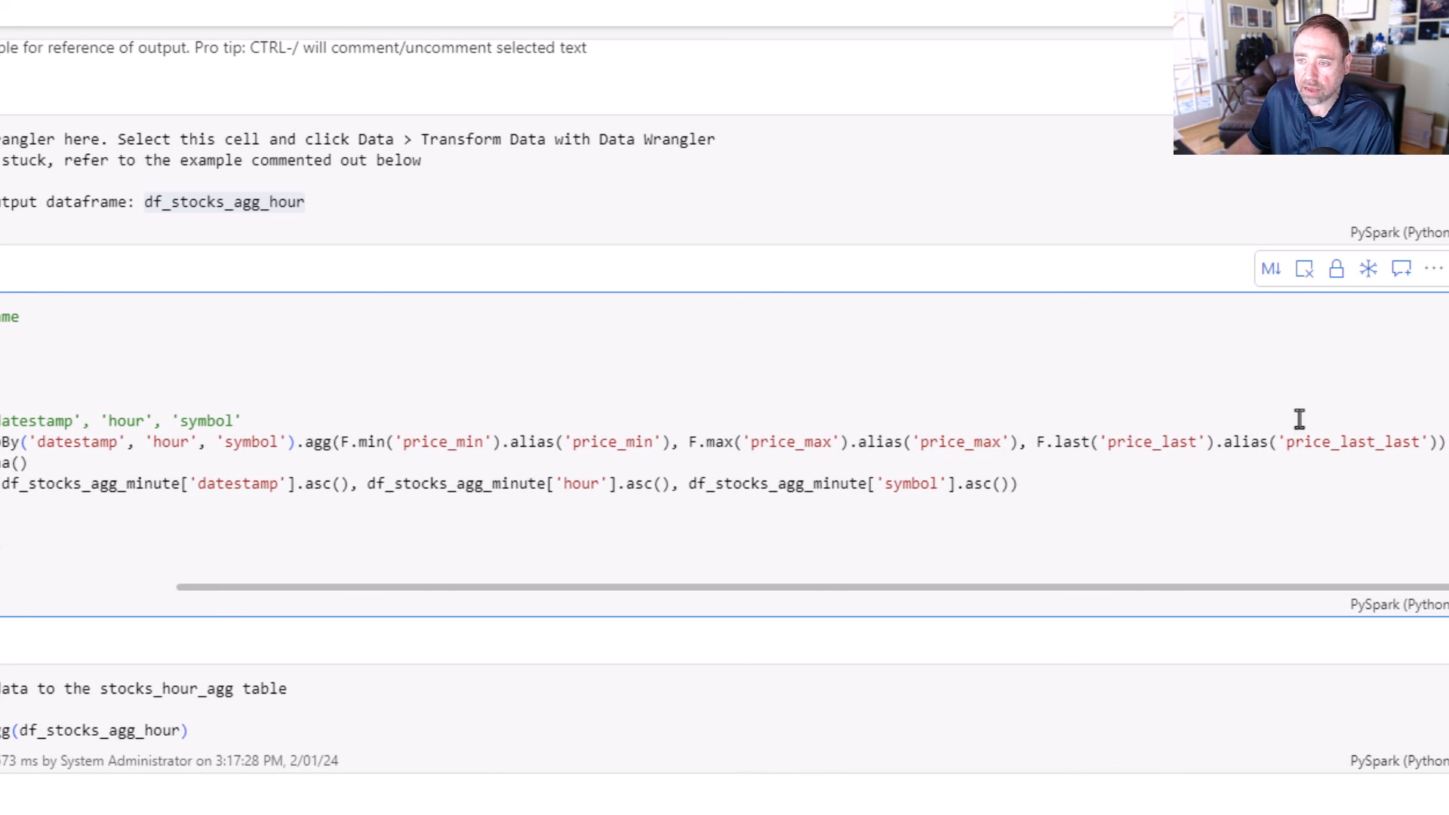
Shorten the alias of the last-price aggregation in the agg call to price_last.
click(1417, 442)
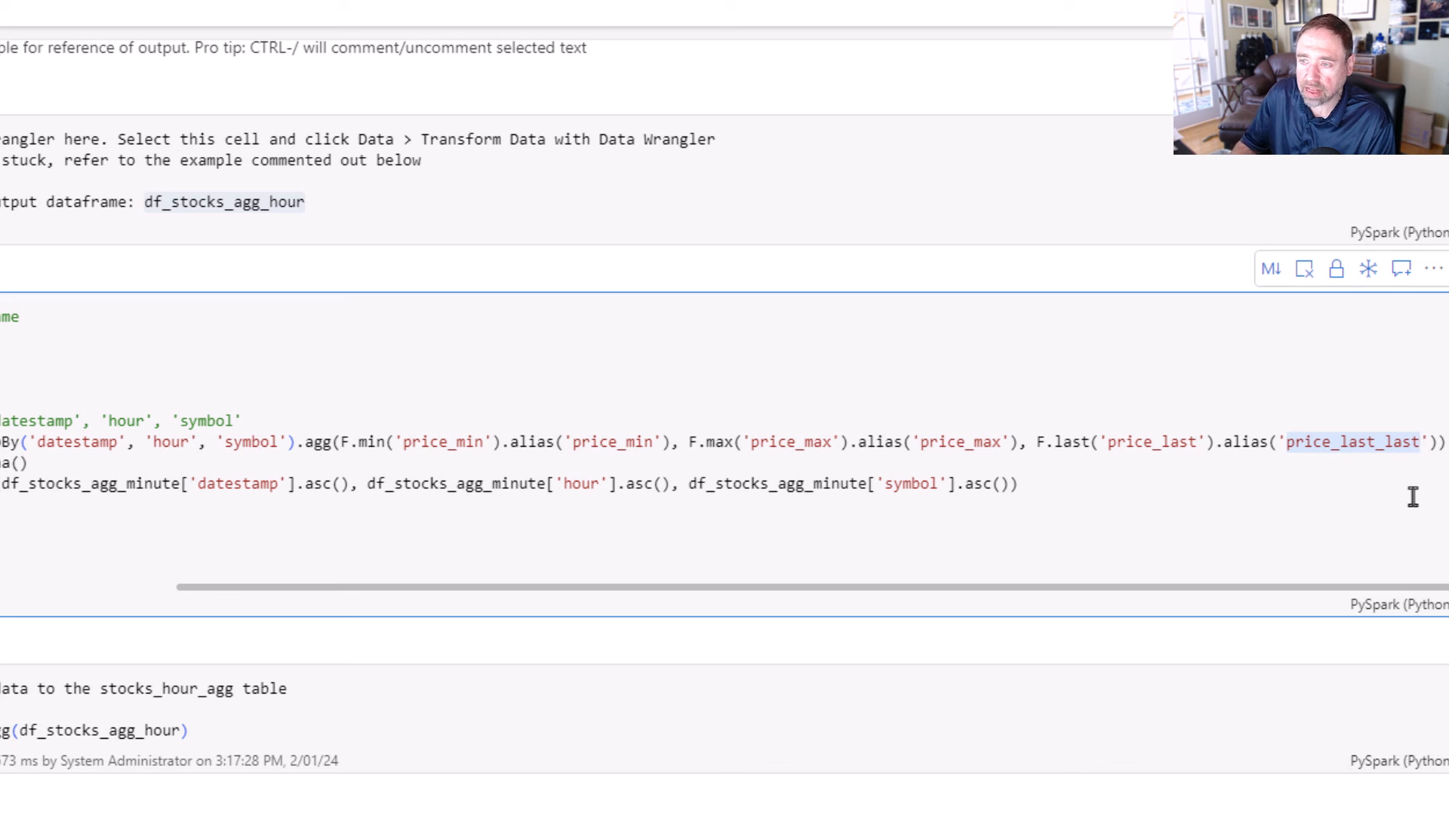
key(BackSpace)
key(BackSpace)
key(BackSpace)
key(BackSpace)
key(BackSpace)
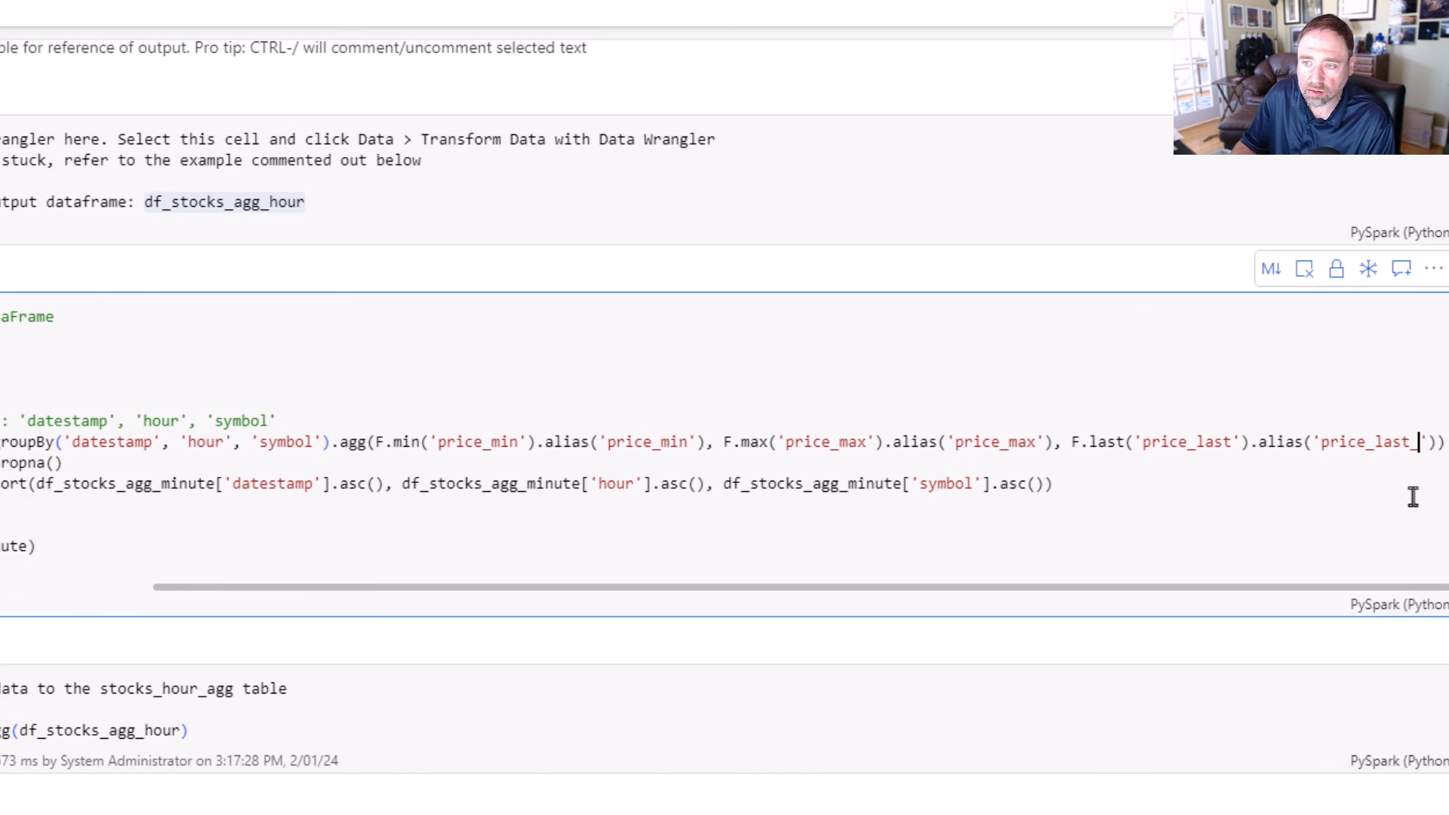
click(1173, 469)
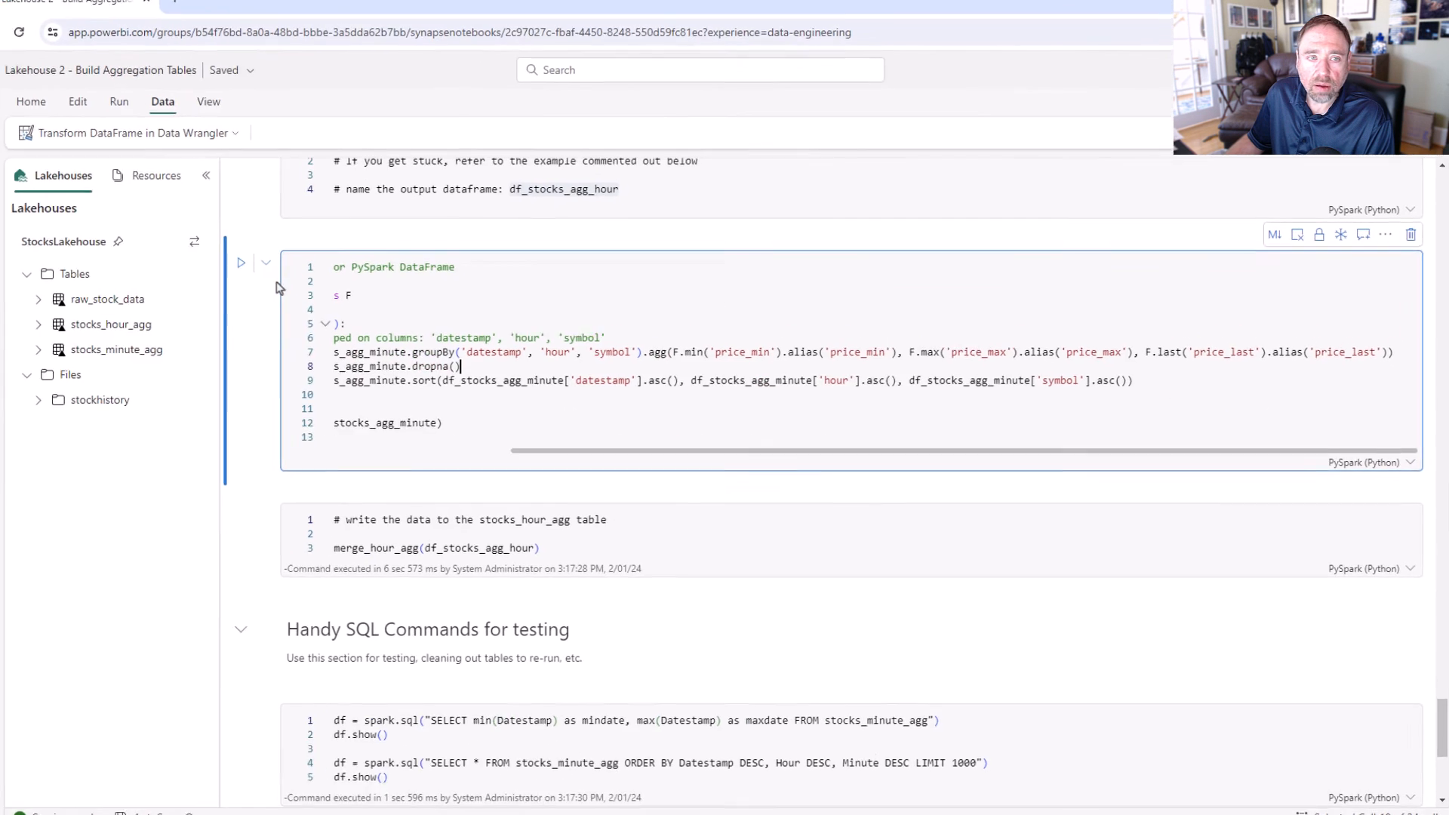
Run the hourly aggregation cell and the merge_hour_agg cell that writes df_stocks_agg_hour to the stocks_hour_agg table.
click(241, 262)
scroll(320, 444, down, 2)
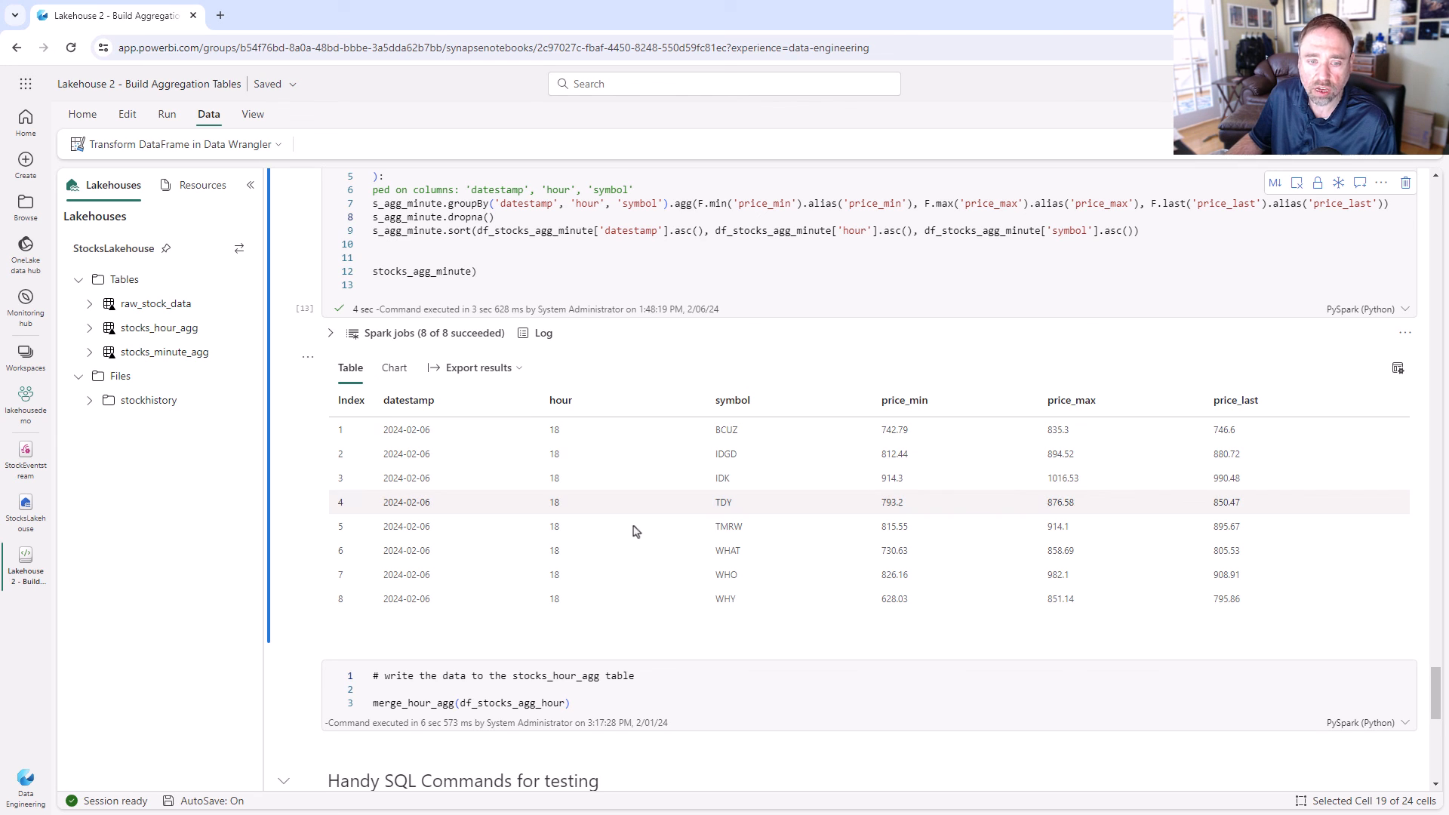
click(283, 672)
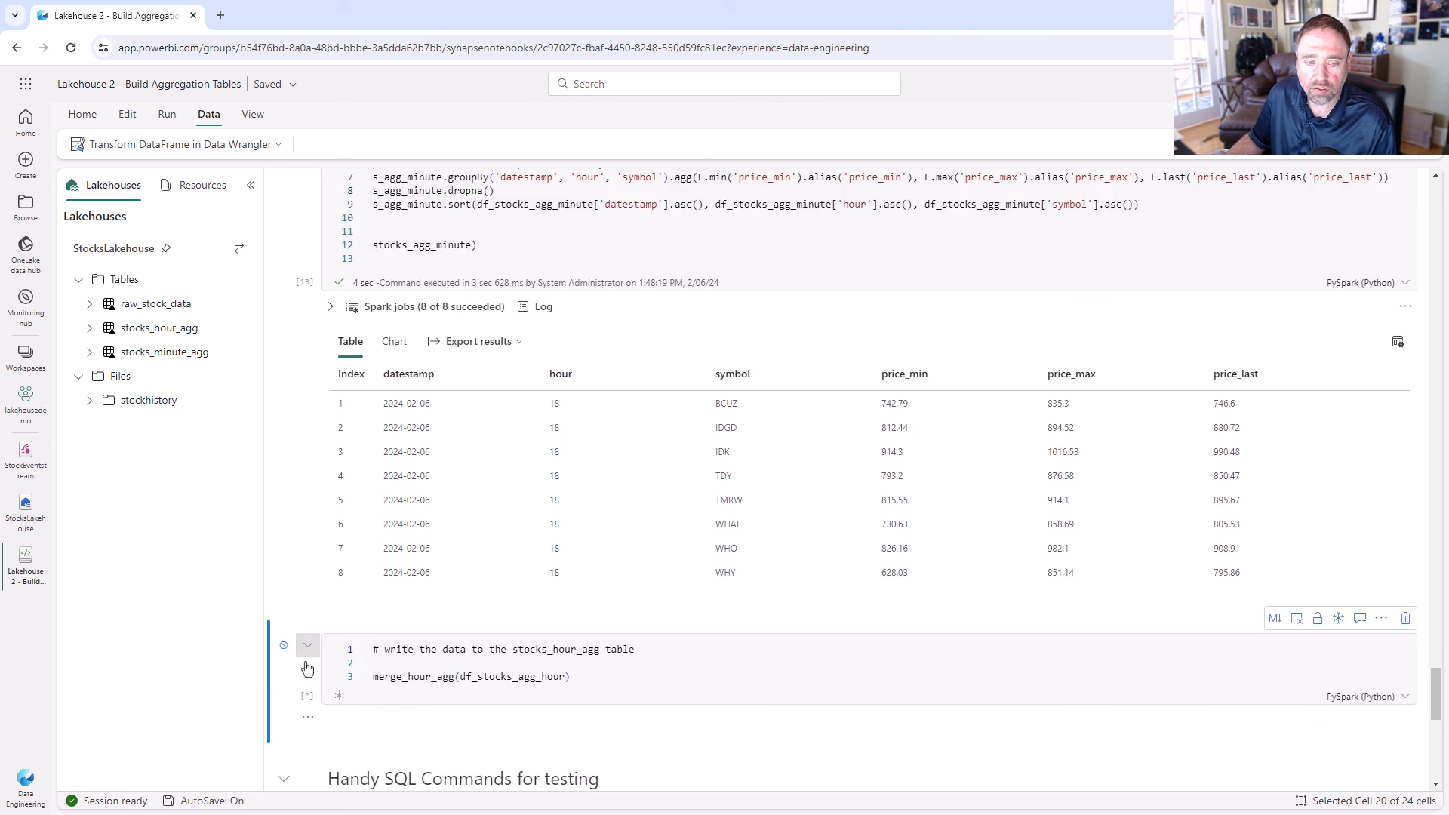
scroll(444, 539, down, 2)
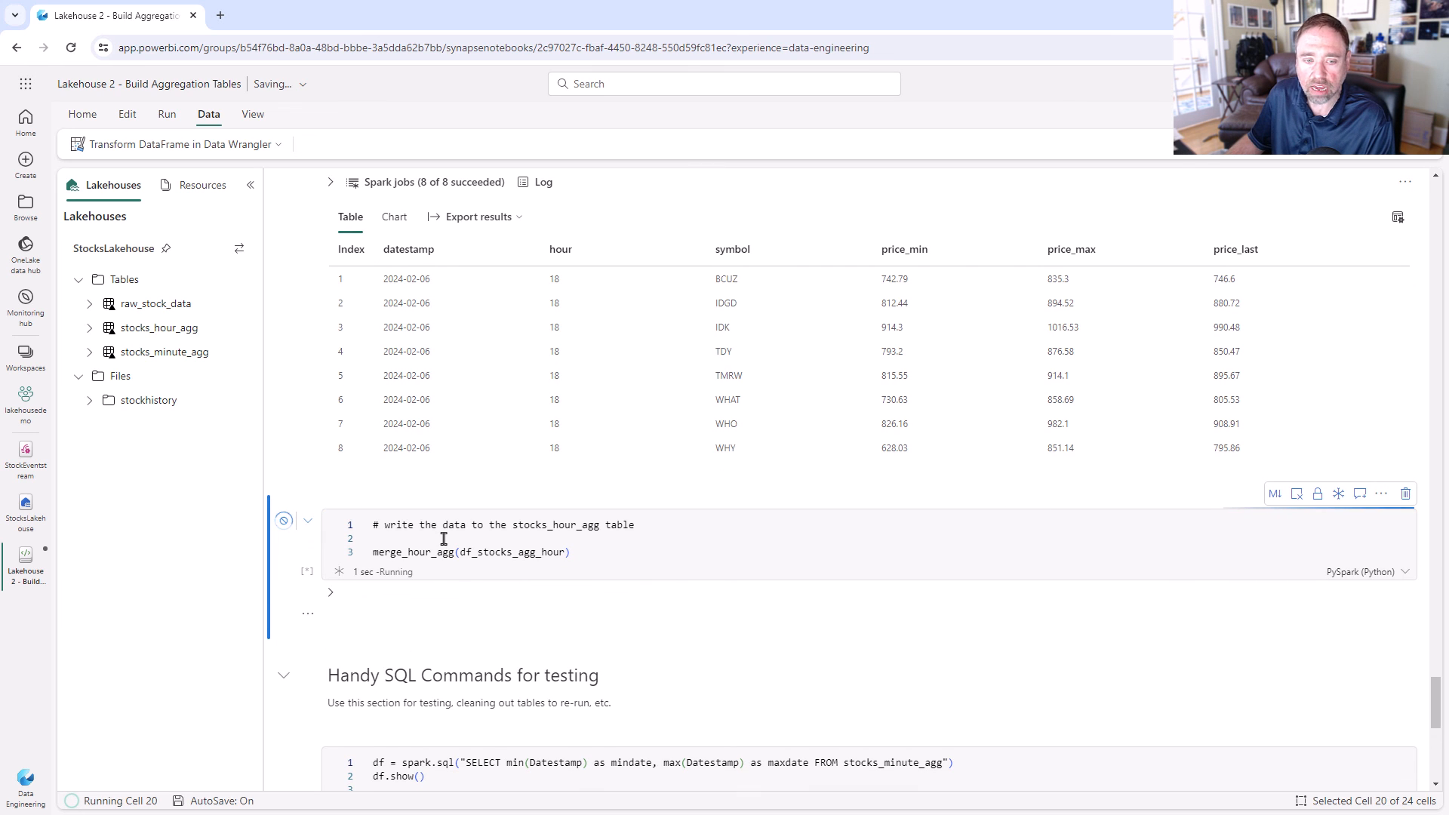
Run both Handy SQL Commands query cells to check the contents of stocks_minute_agg and stocks_hour_agg.
scroll(444, 539, down, 6)
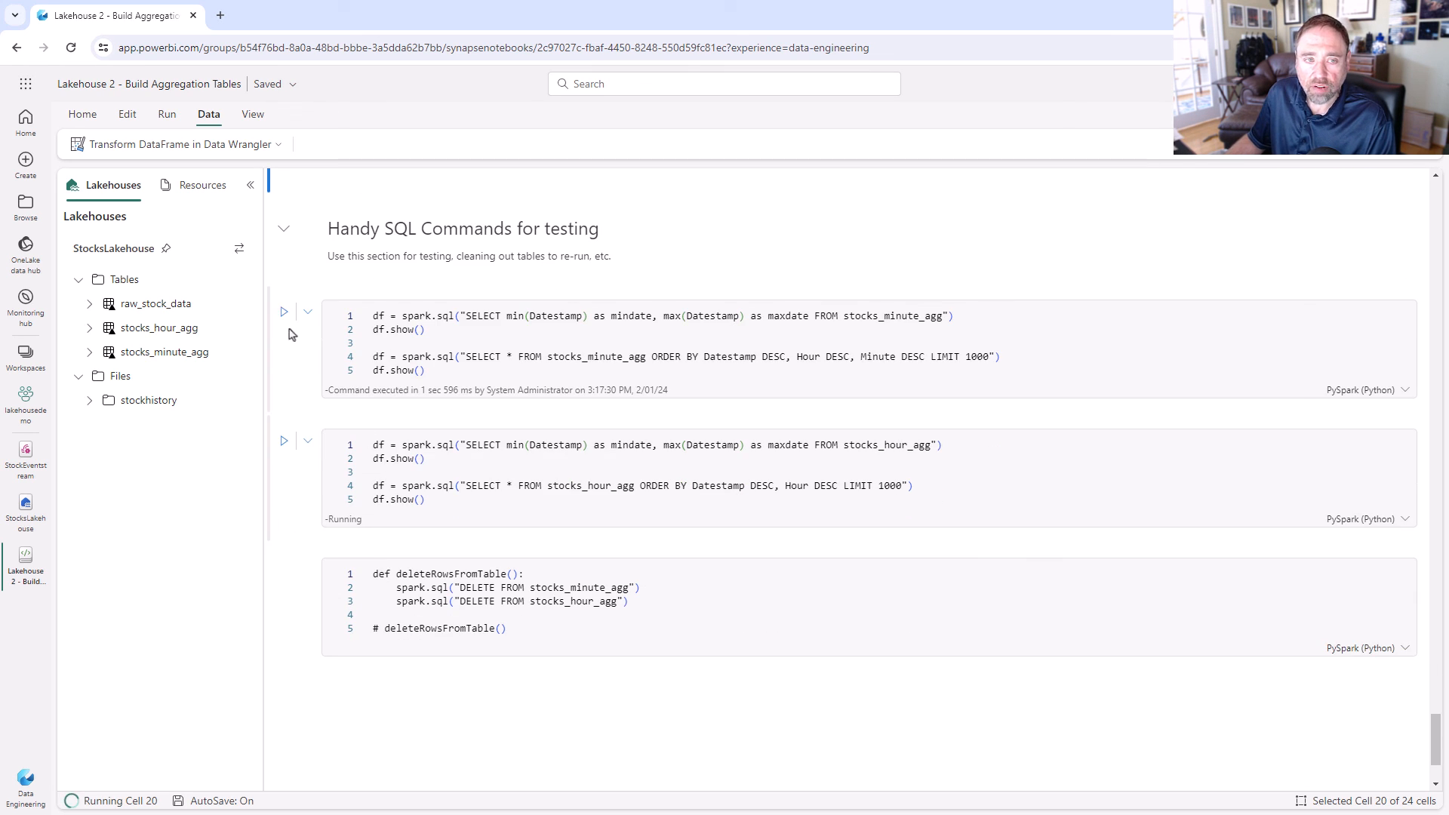
click(284, 316)
click(284, 467)
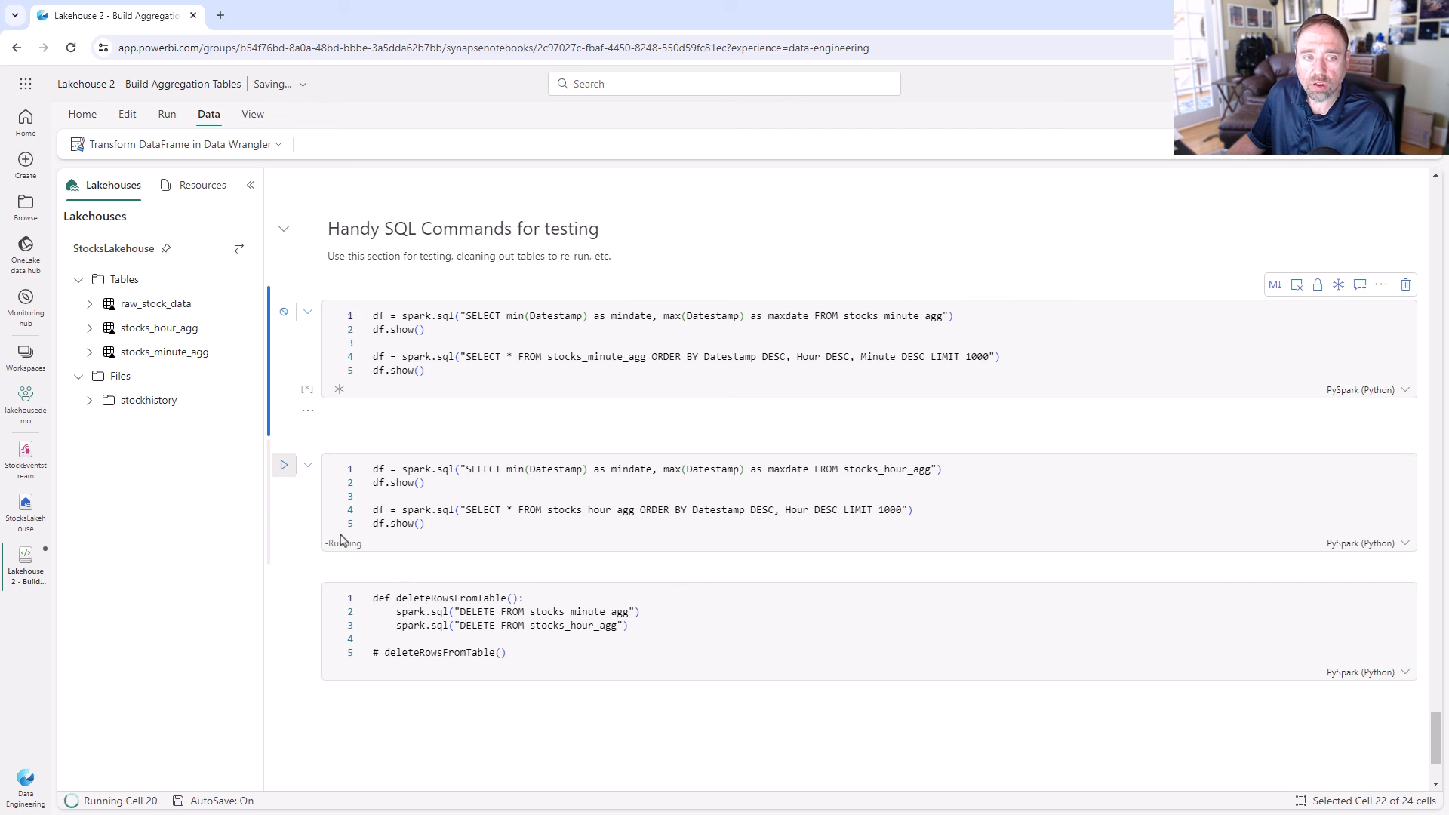
scroll(302, 513, down, 1)
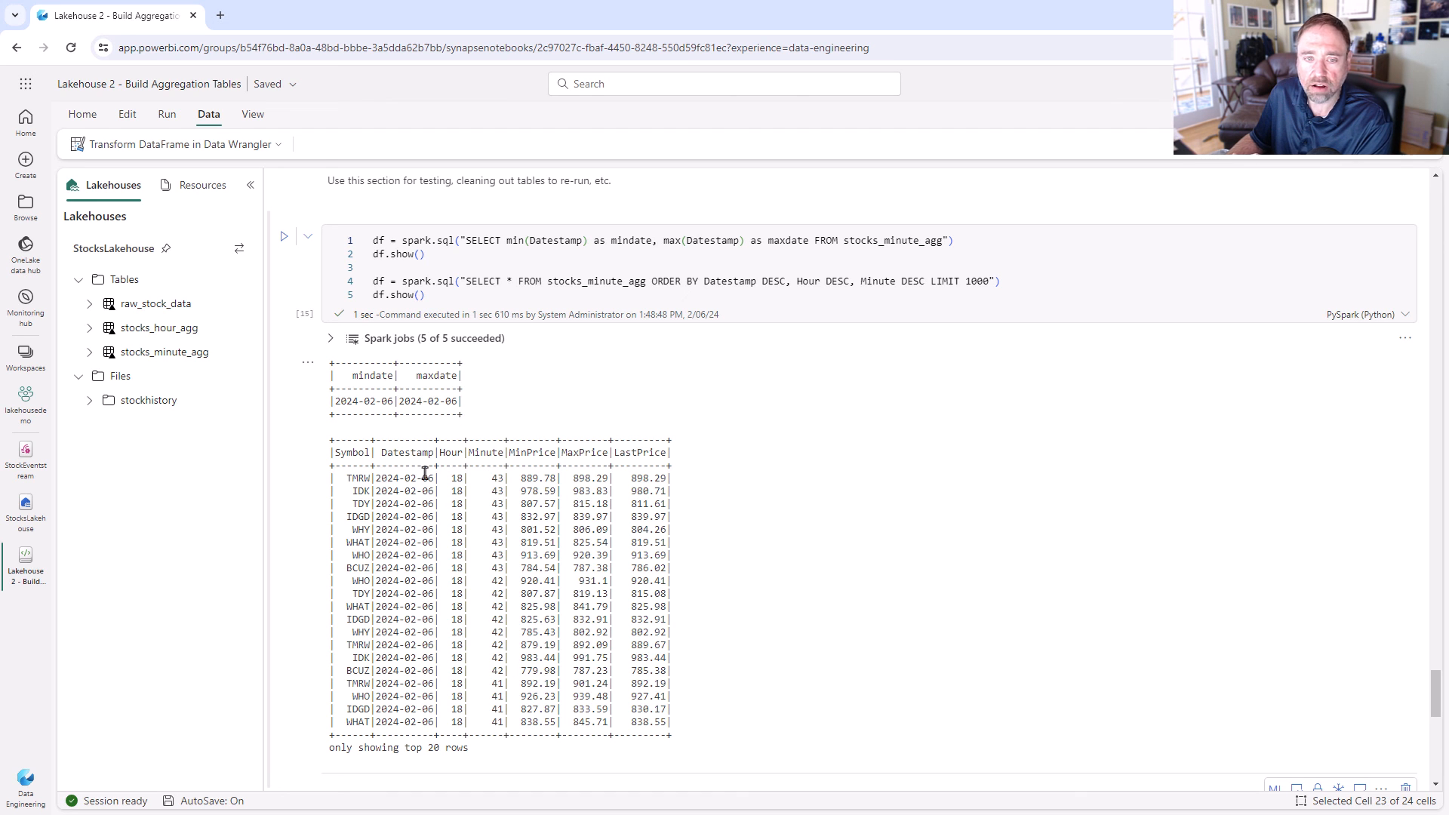
scroll(715, 501, down, 9)
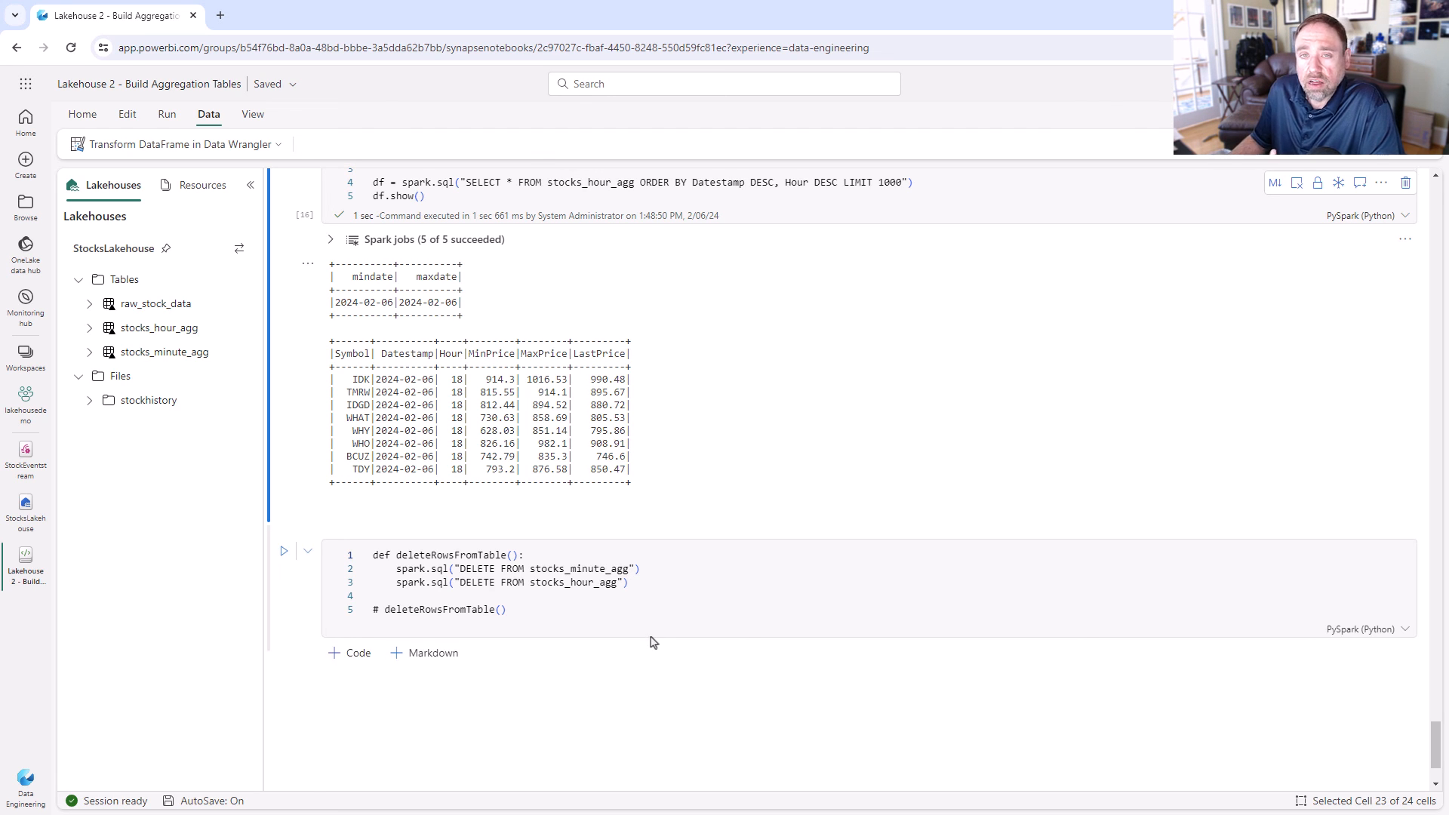
scroll(769, 573, up, 15)
scroll(767, 562, up, 15)
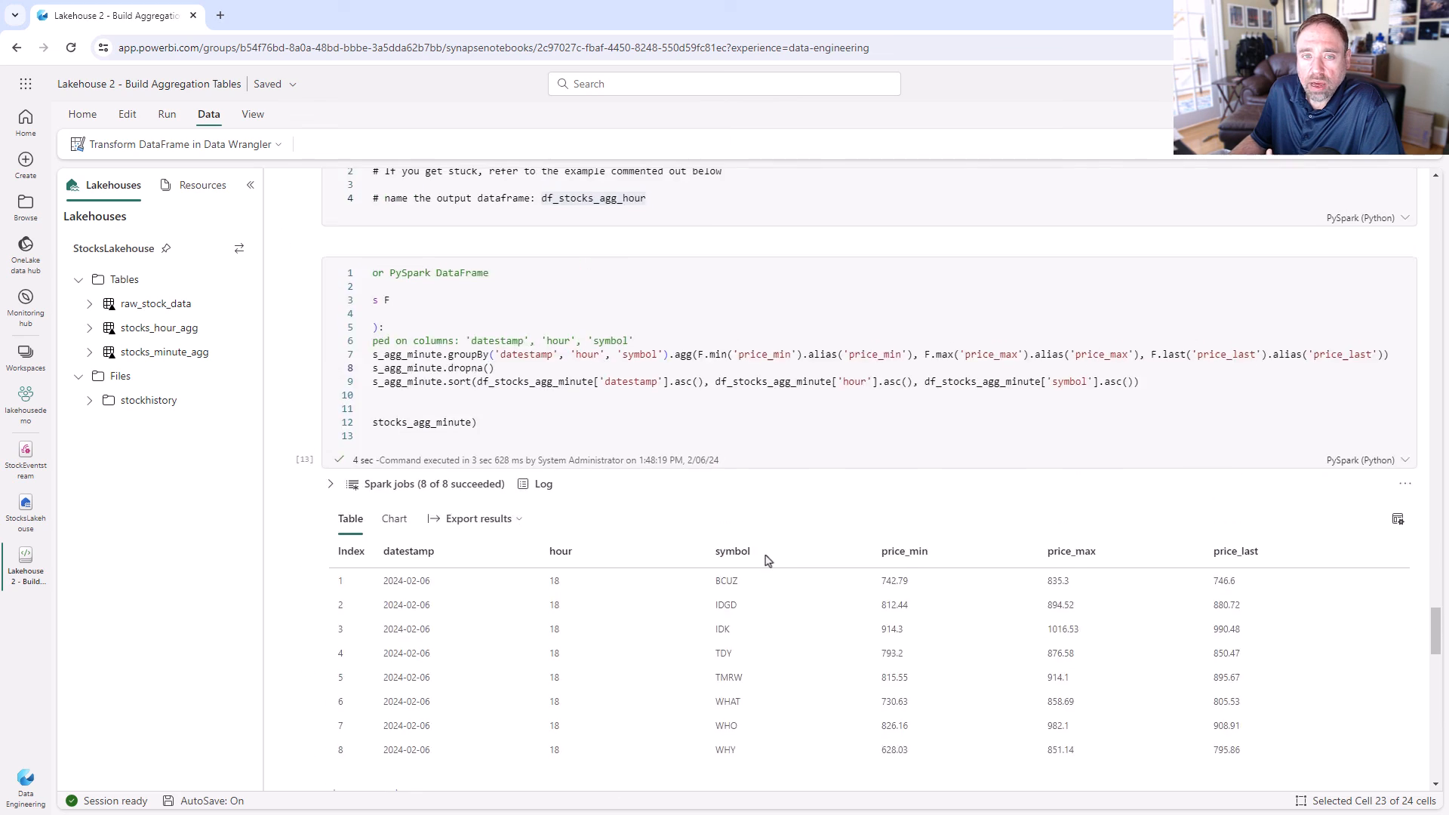
scroll(767, 555, up, 8)
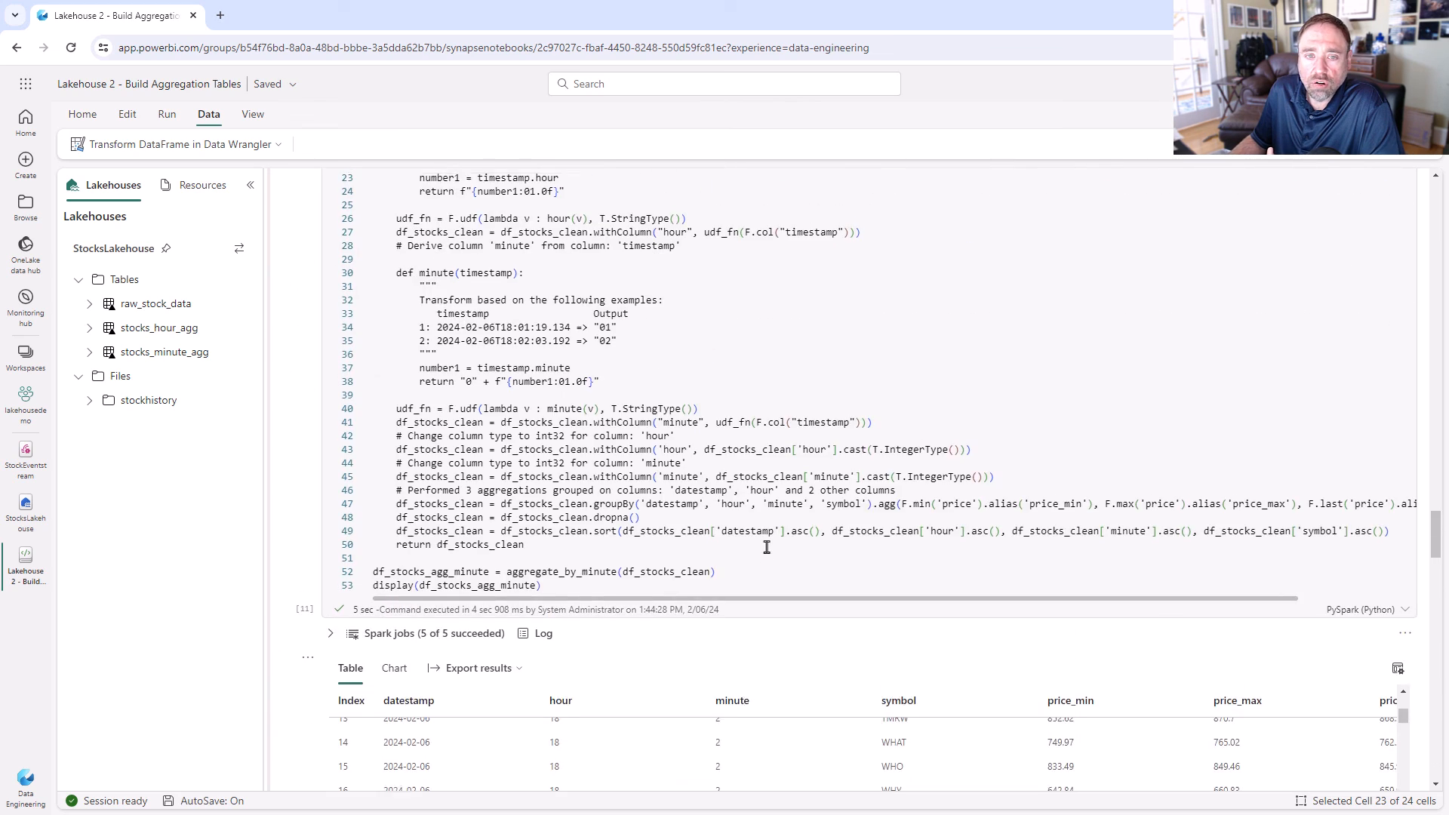
scroll(414, 226, up, 1)
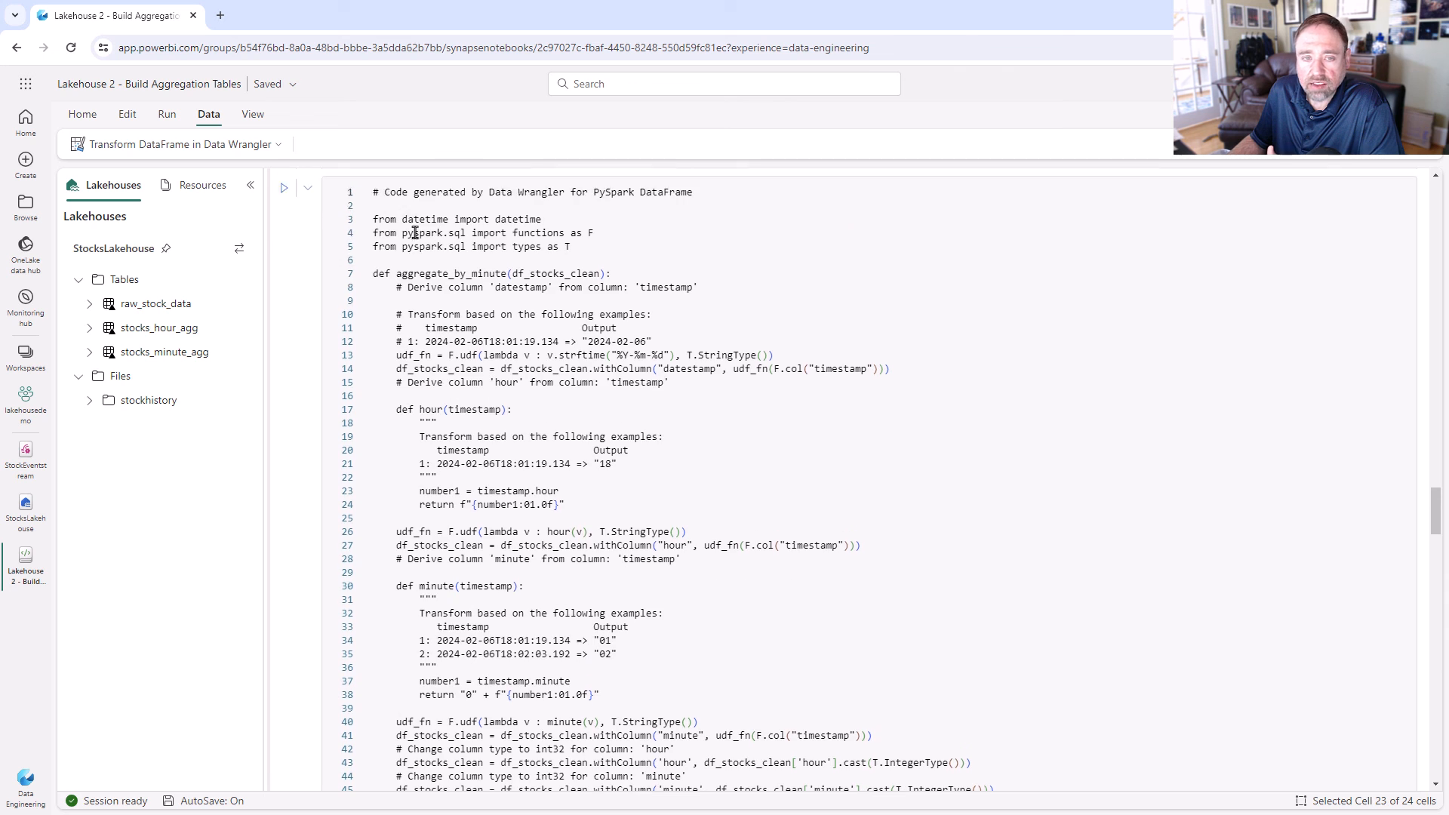